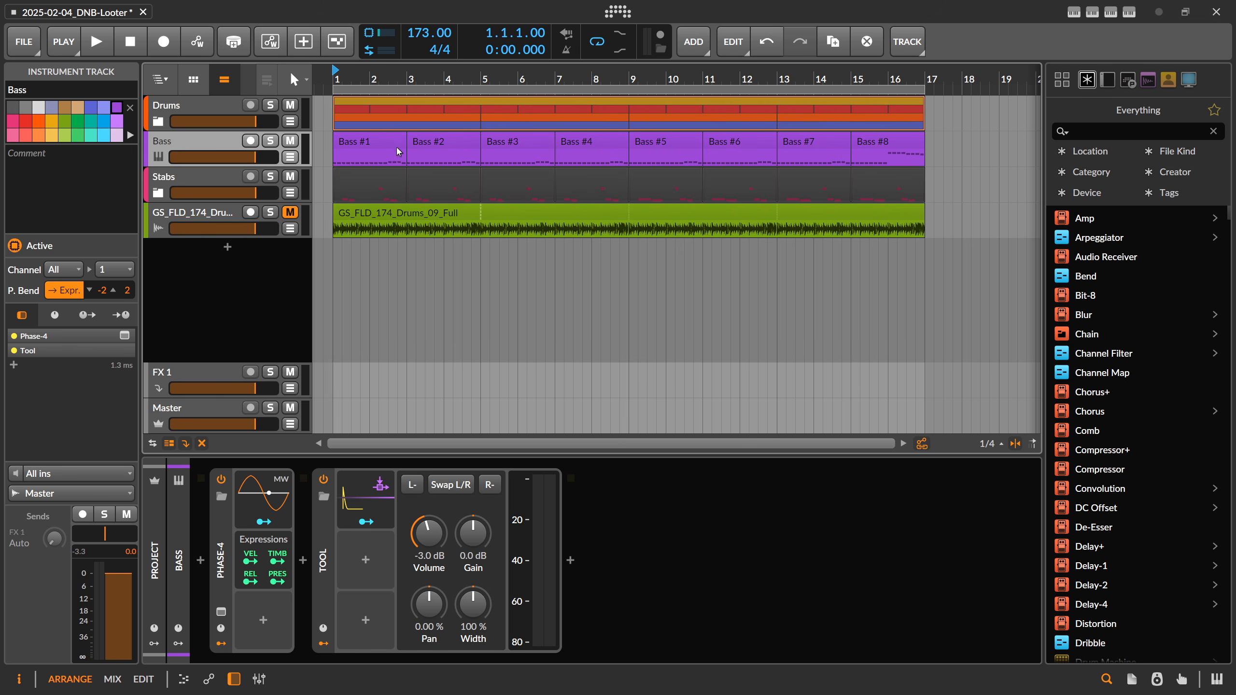
# Step: Play the arrangement from bar 1 to hear the drums, bass and stabs together
pyautogui.press('space')
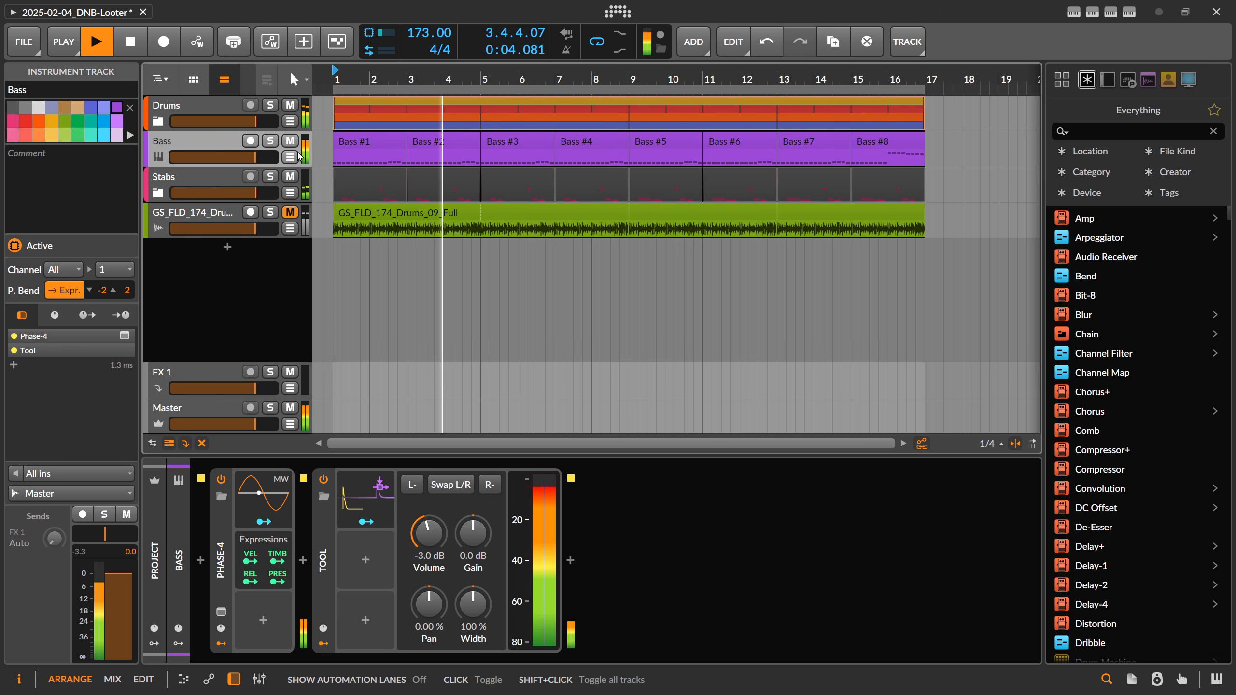
pyautogui.press('space')
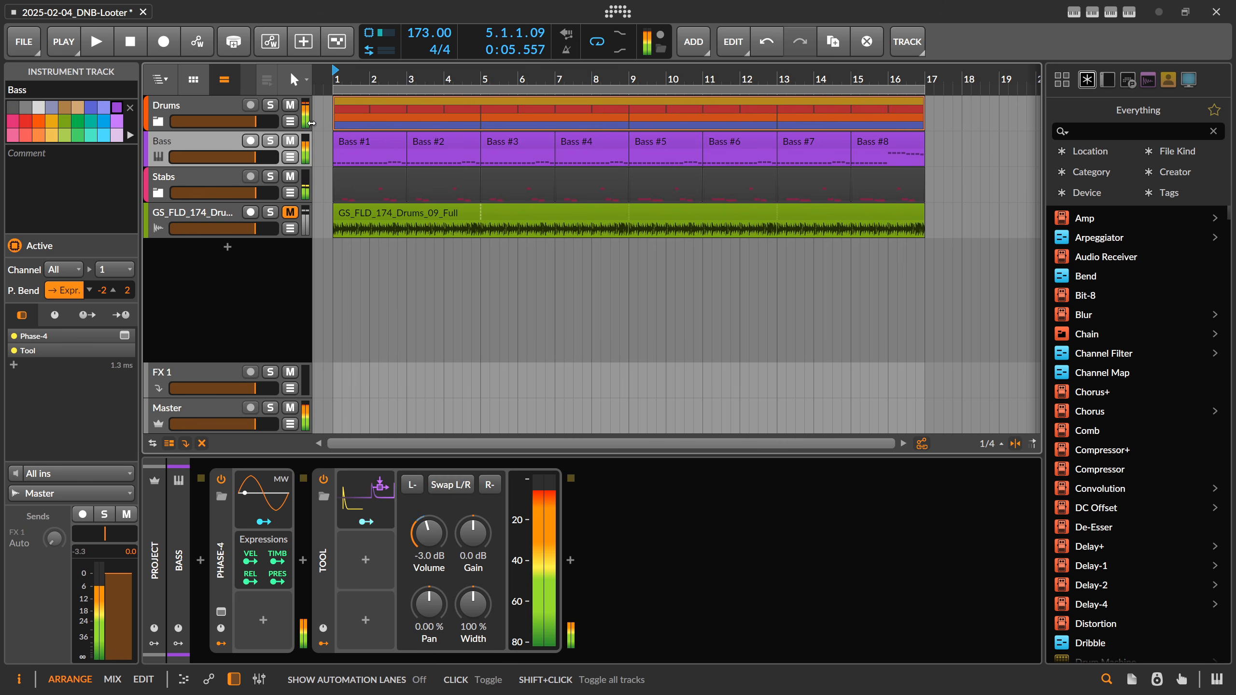
pyautogui.click(345, 110)
pyautogui.click(346, 141)
pyautogui.click(382, 180)
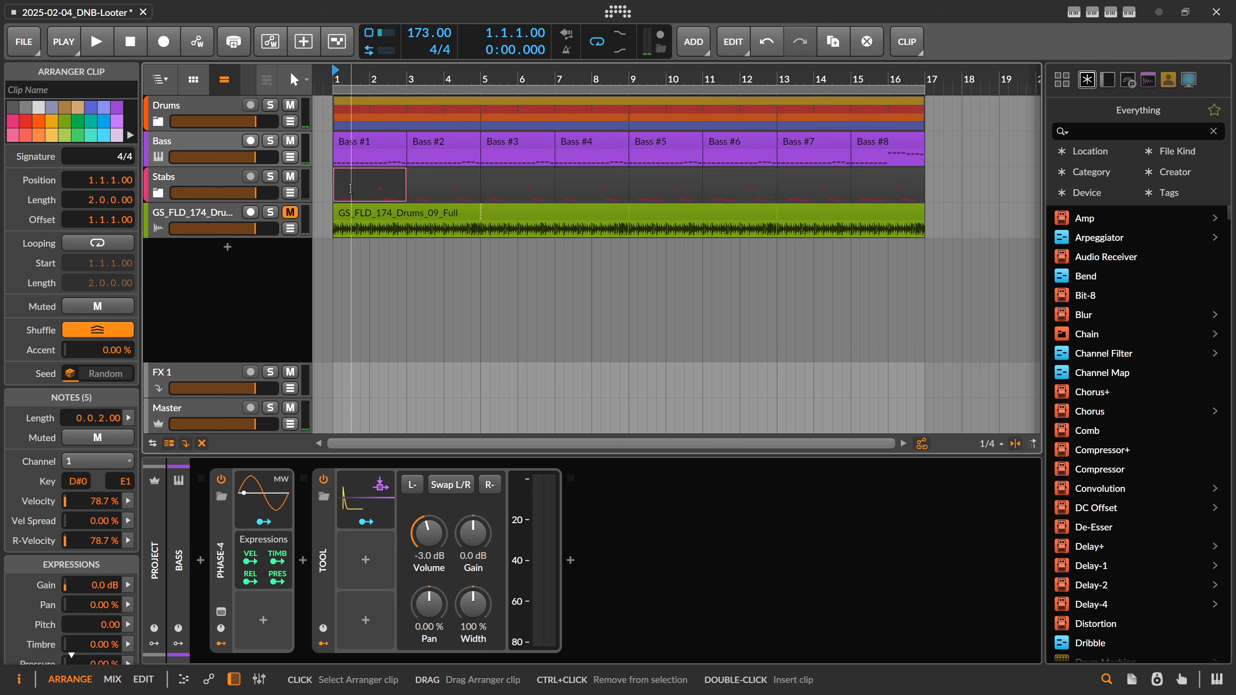
# Step: Mute the Stabs and Bass tracks, select the Drums group and play it on its own
pyautogui.click(290, 176)
pyautogui.click(291, 141)
pyautogui.click(214, 109)
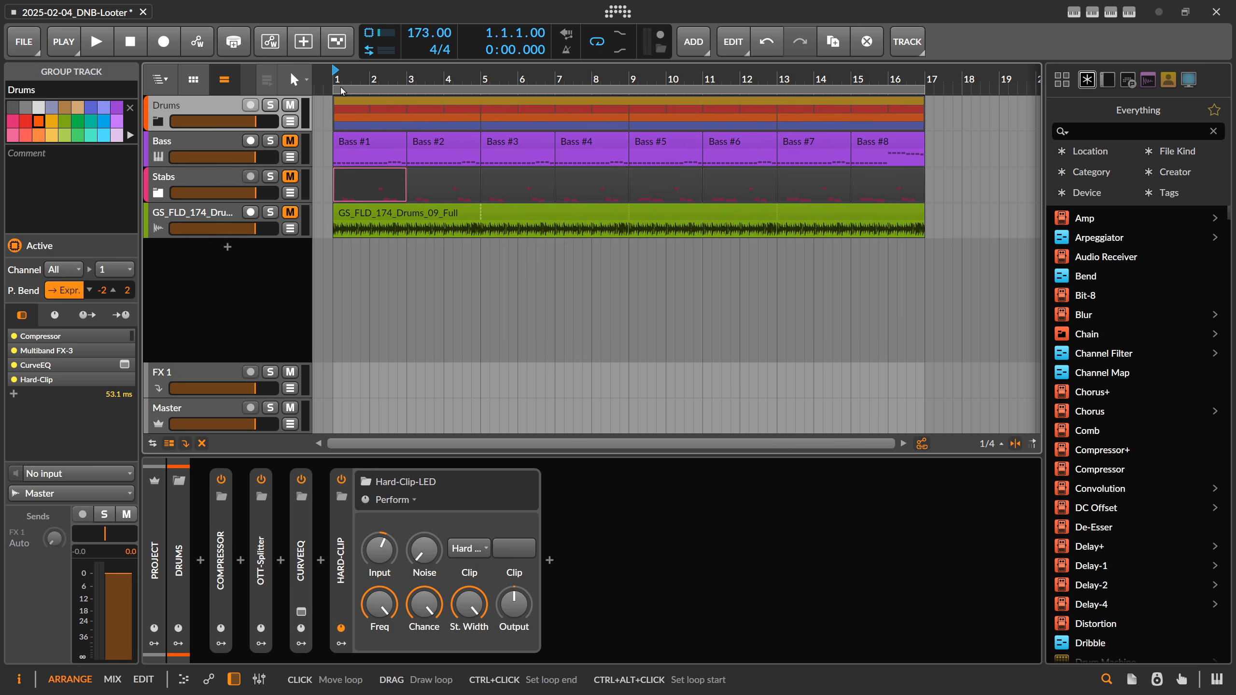
pyautogui.press('space')
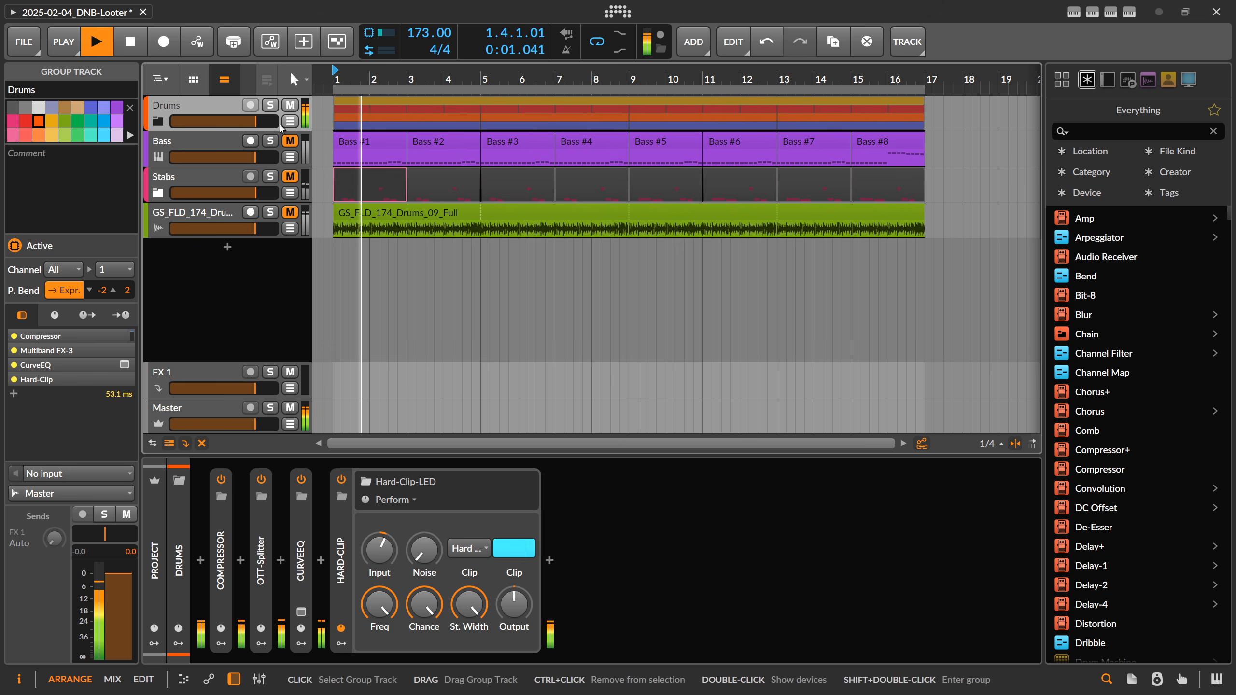
pyautogui.press('space')
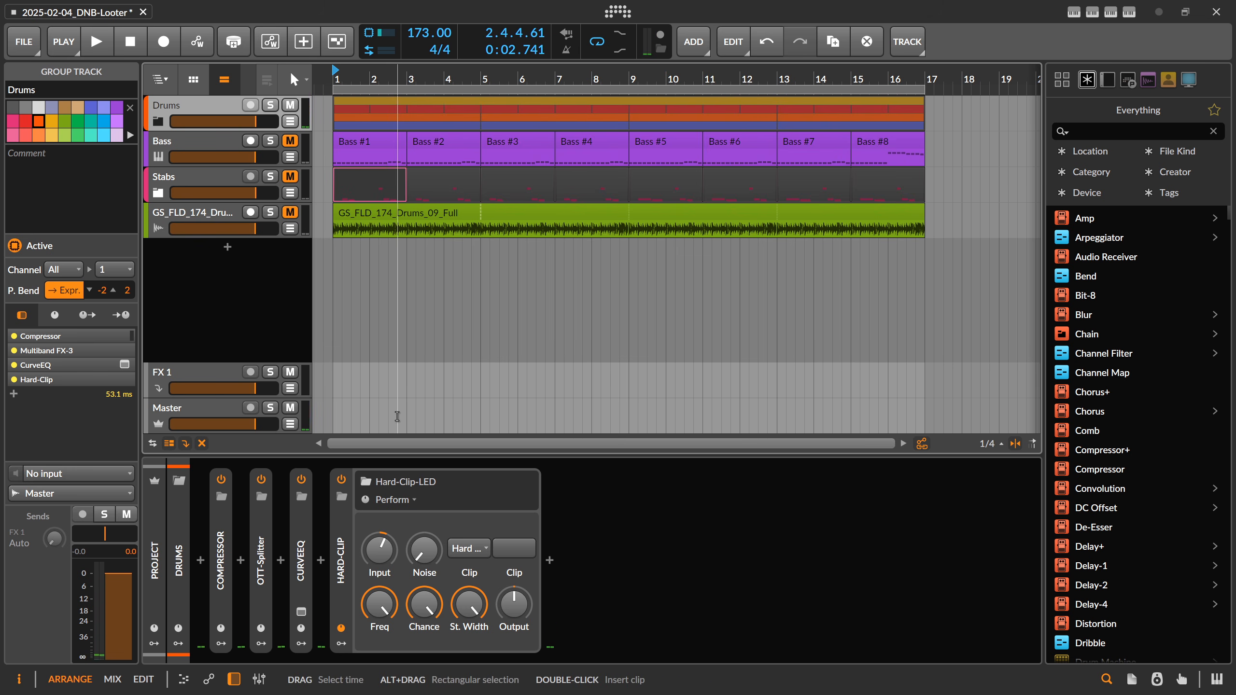
# Step: Insert an EQ-5 on the Drums group between CurveEQ and Hard-Clip
pyautogui.click(327, 558)
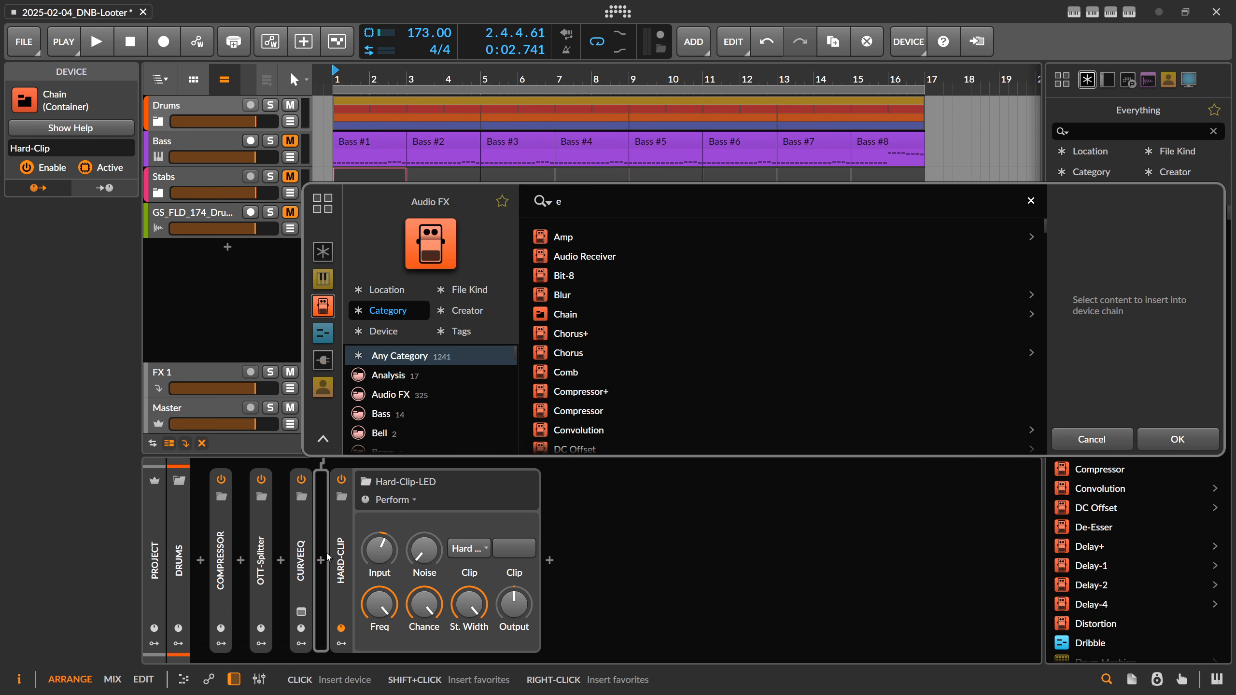
pyautogui.write('q')
pyautogui.doubleClick(588, 274)
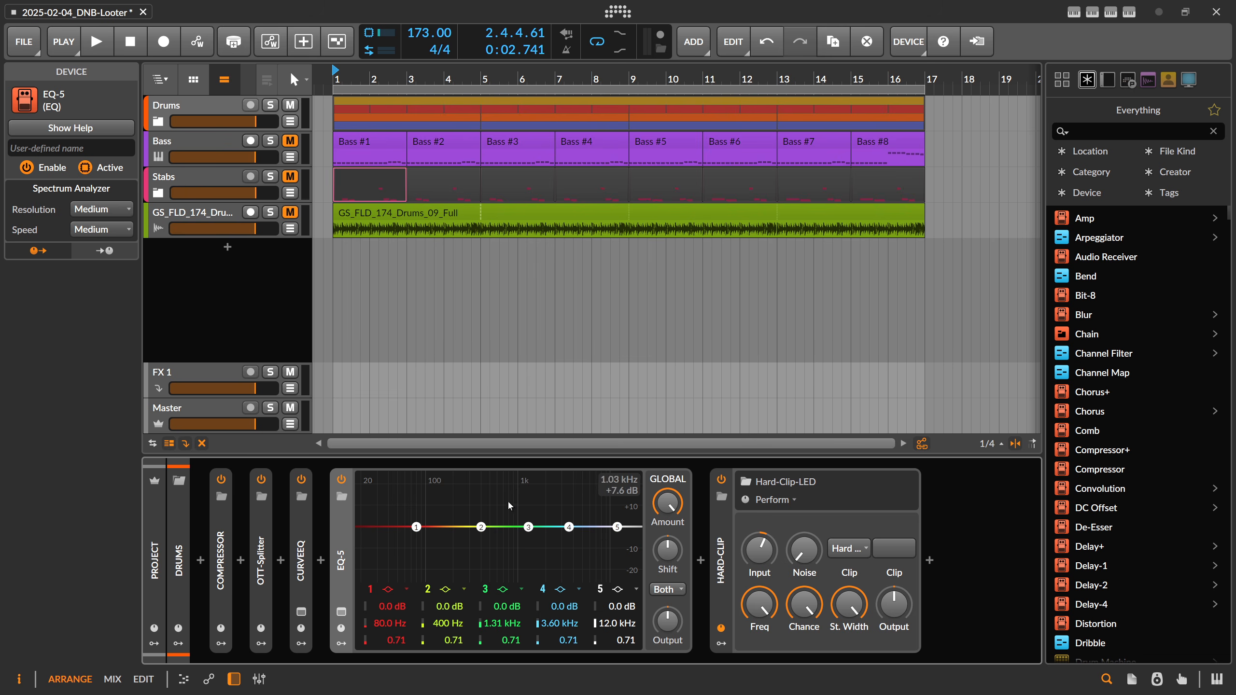
# Step: During playback, boost EQ-5 bands 2, 3 and 4 to +15.3 dB at 276 Hz, +14.3 dB at 1.29 kHz and +17.8 dB at 4.09 kHz
pyautogui.press('space')
pyautogui.moveTo(481, 526); pyautogui.dragTo(466, 495)
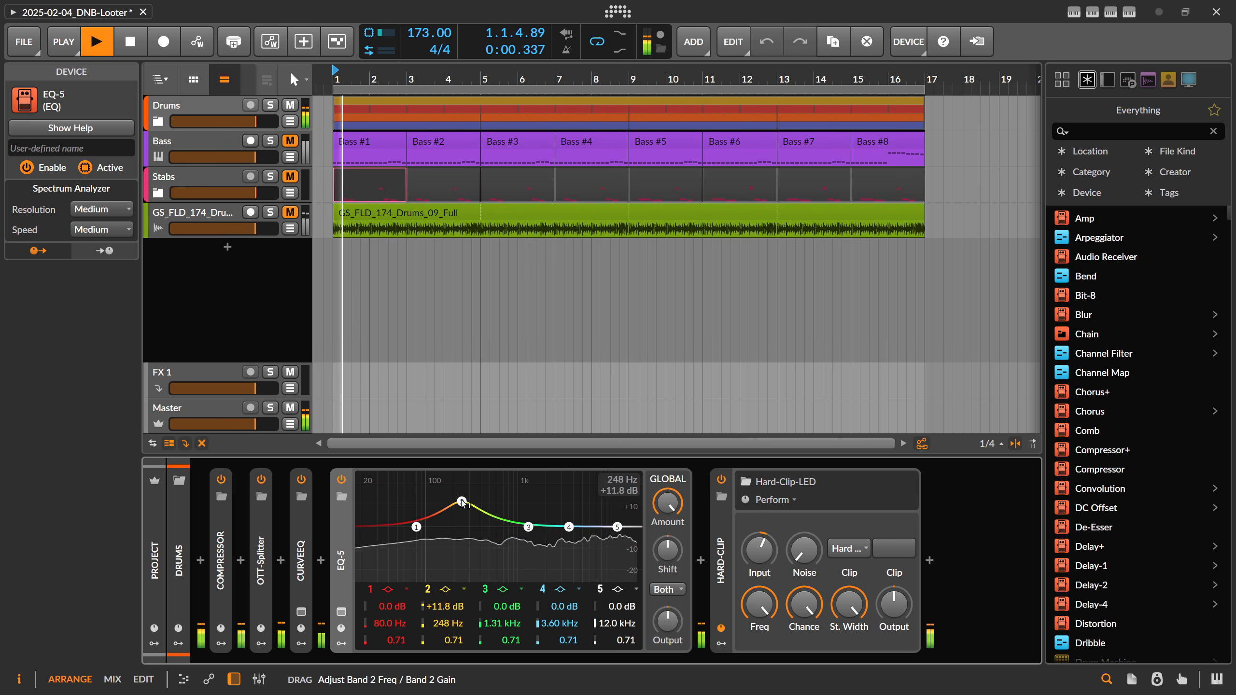
pyautogui.moveTo(530, 527); pyautogui.dragTo(574, 489)
pyautogui.press('space')
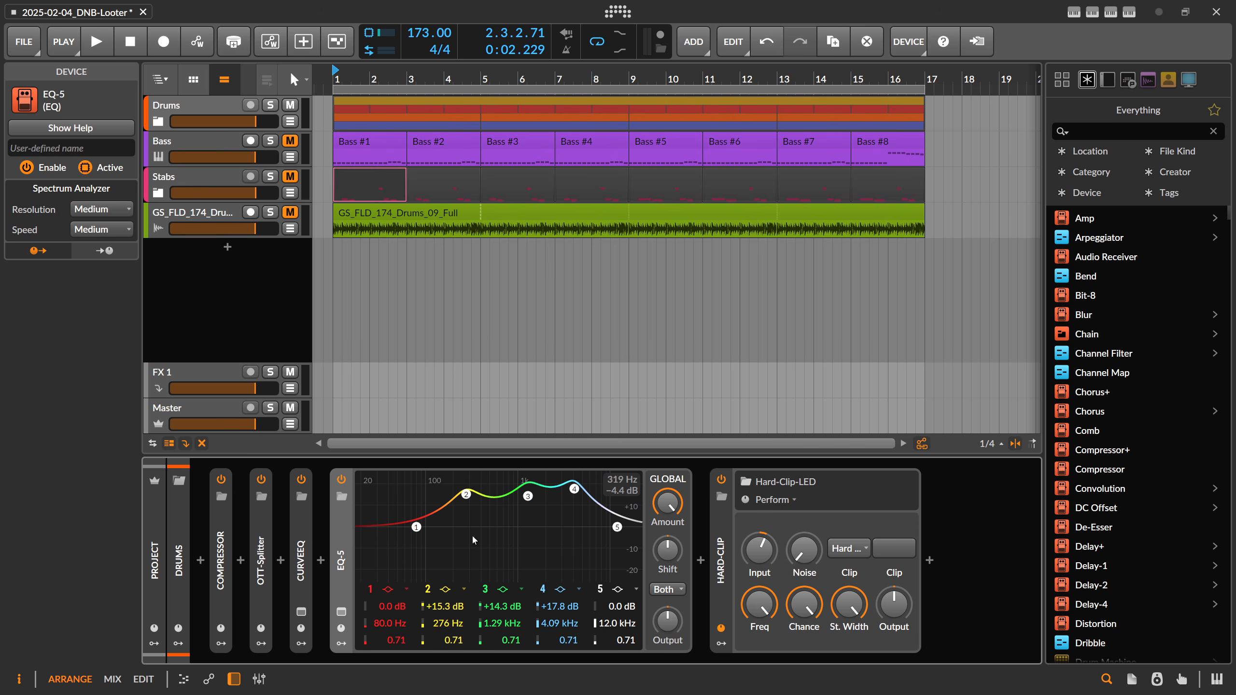
# Step: Lower the EQ-5 output gain to −13.4 dB and play the drums to judge the loudness
pyautogui.moveTo(668, 621); pyautogui.dragTo(667, 631)
pyautogui.press('space')
pyautogui.press('space')
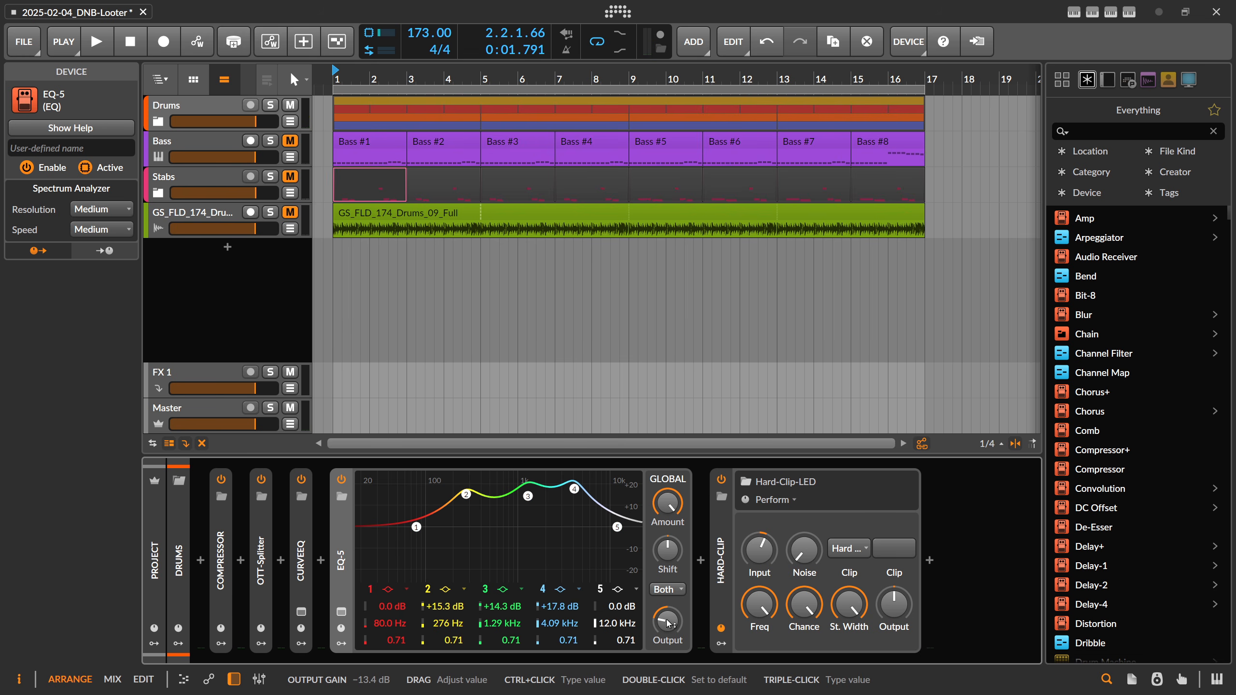
# Step: Insert a Chain container between CurveEQ and EQ-5 and move the EQ-5 into it
pyautogui.click(321, 561)
pyautogui.write('chai')
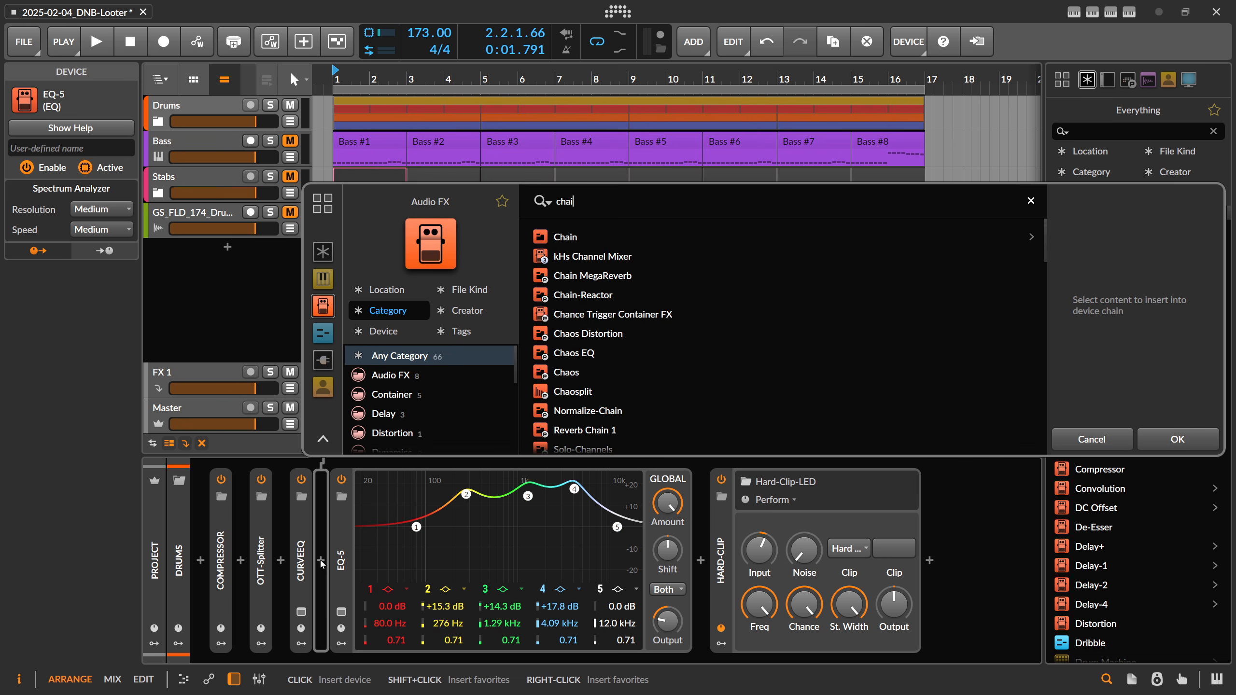
pyautogui.write('n')
pyautogui.press('Return')
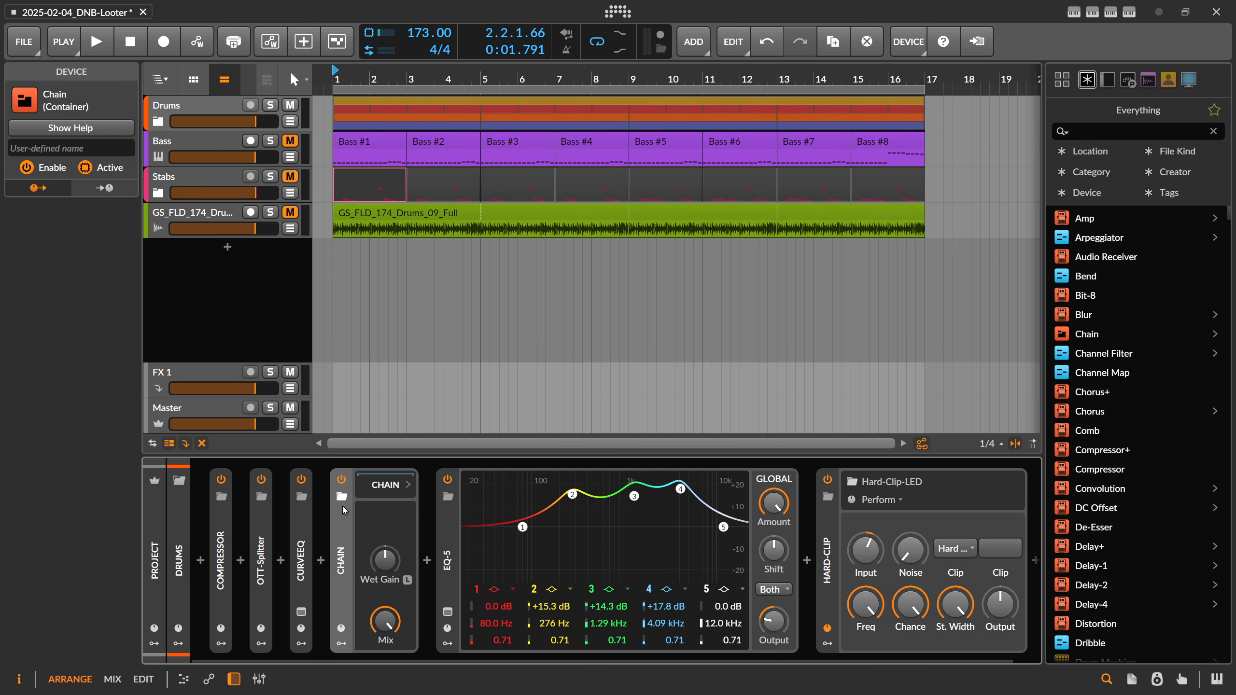
pyautogui.moveTo(447, 525); pyautogui.dragTo(389, 486)
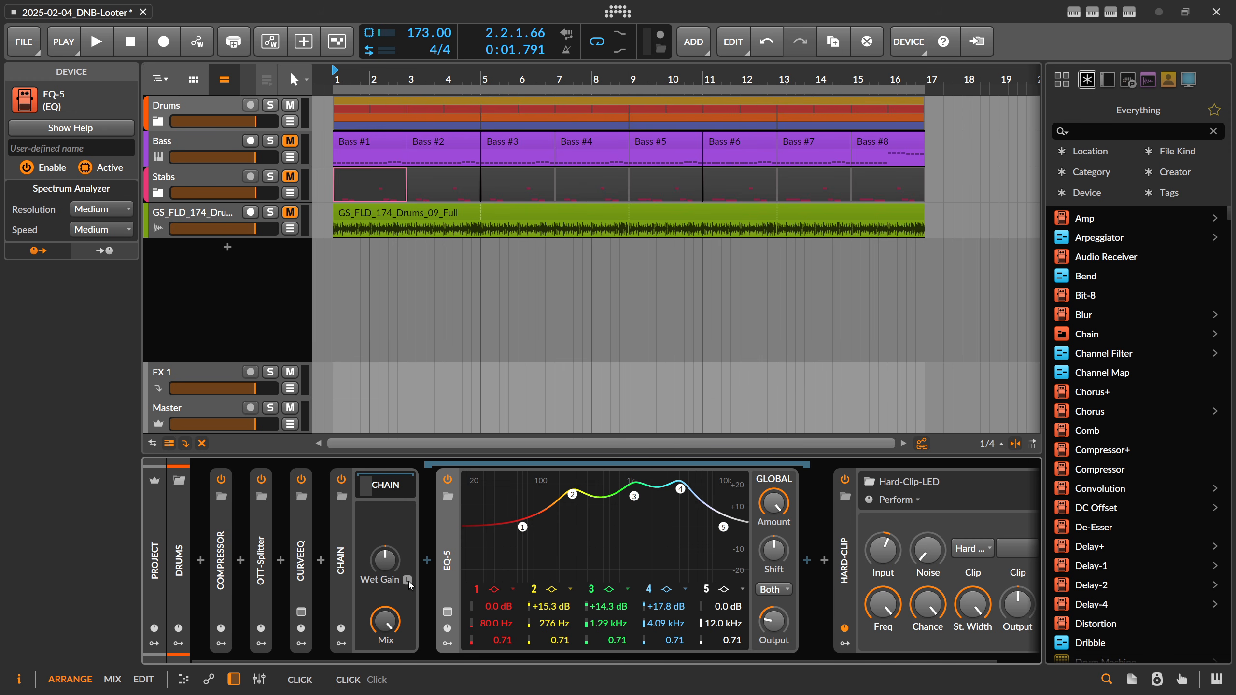
# Step: Learn the Chain's wet gain during playback and compare against the dry signal with Mix at 0 %
pyautogui.press('space')
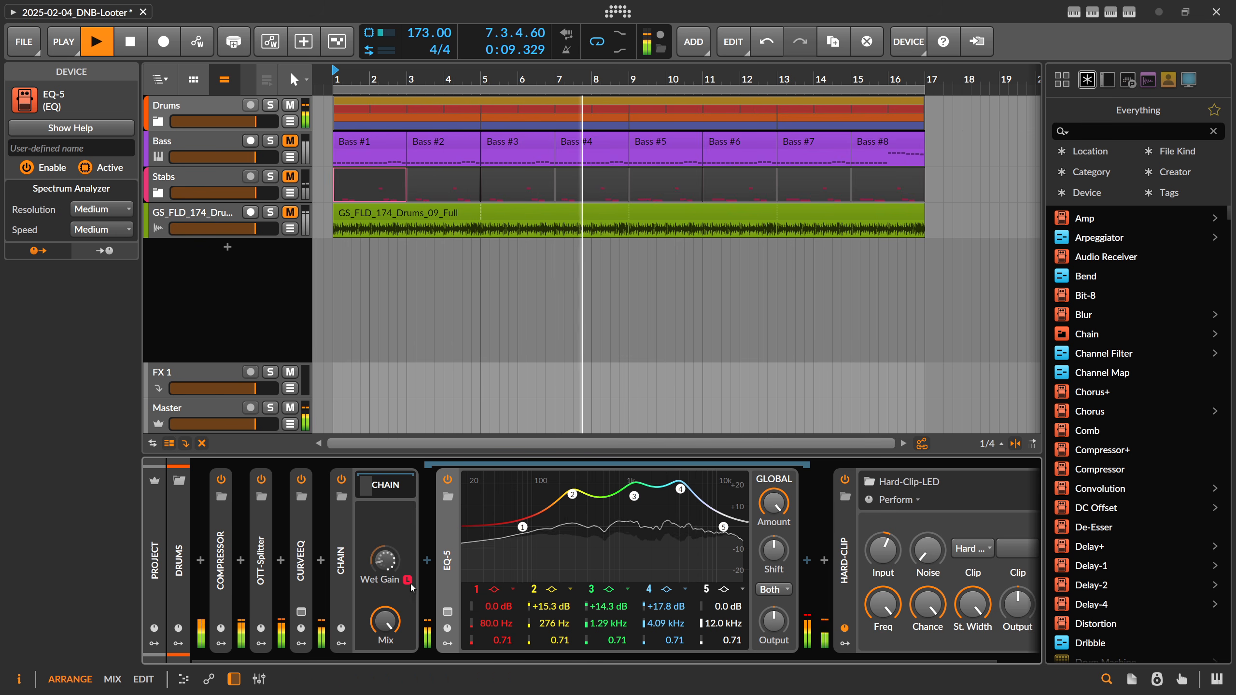
pyautogui.press('space')
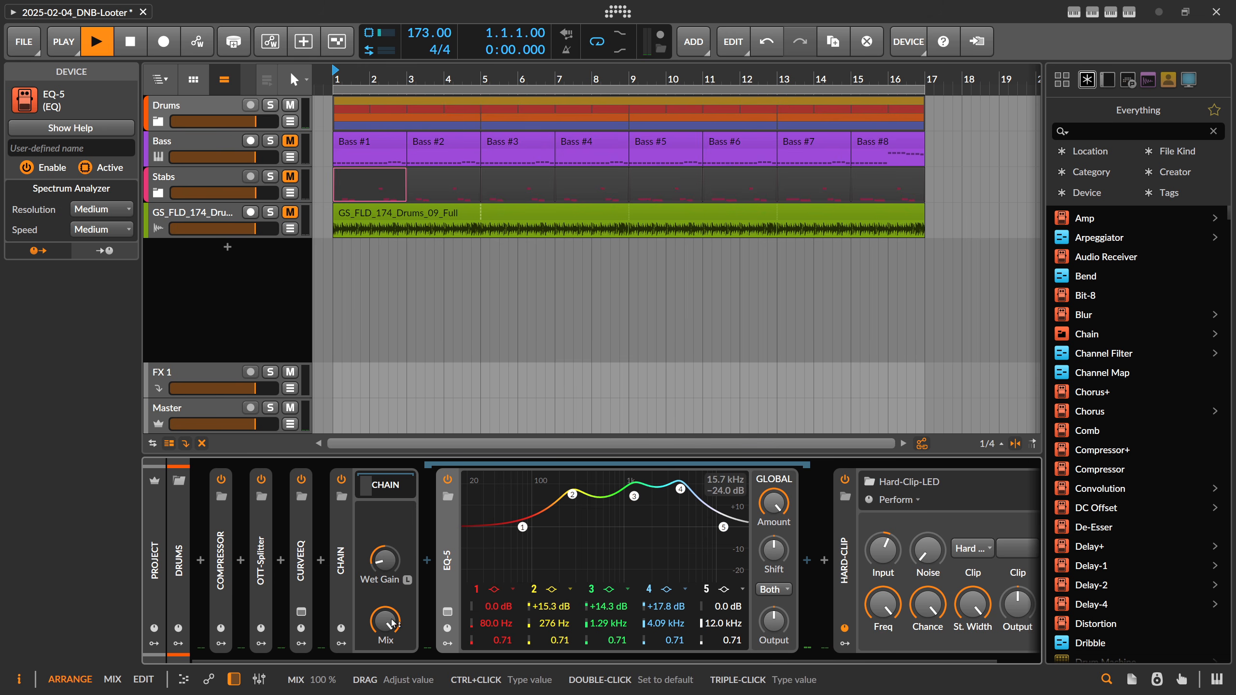
pyautogui.press('space')
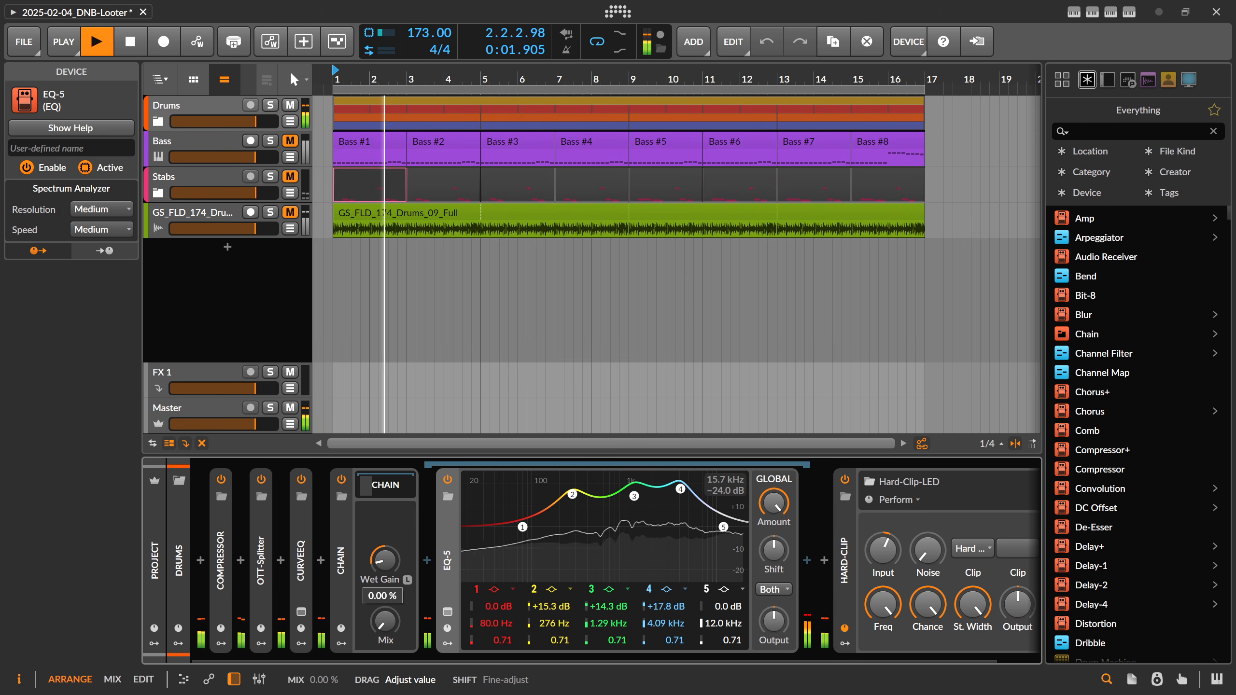
pyautogui.moveTo(388, 620); pyautogui.dragTo(387, 682)
pyautogui.press('space')
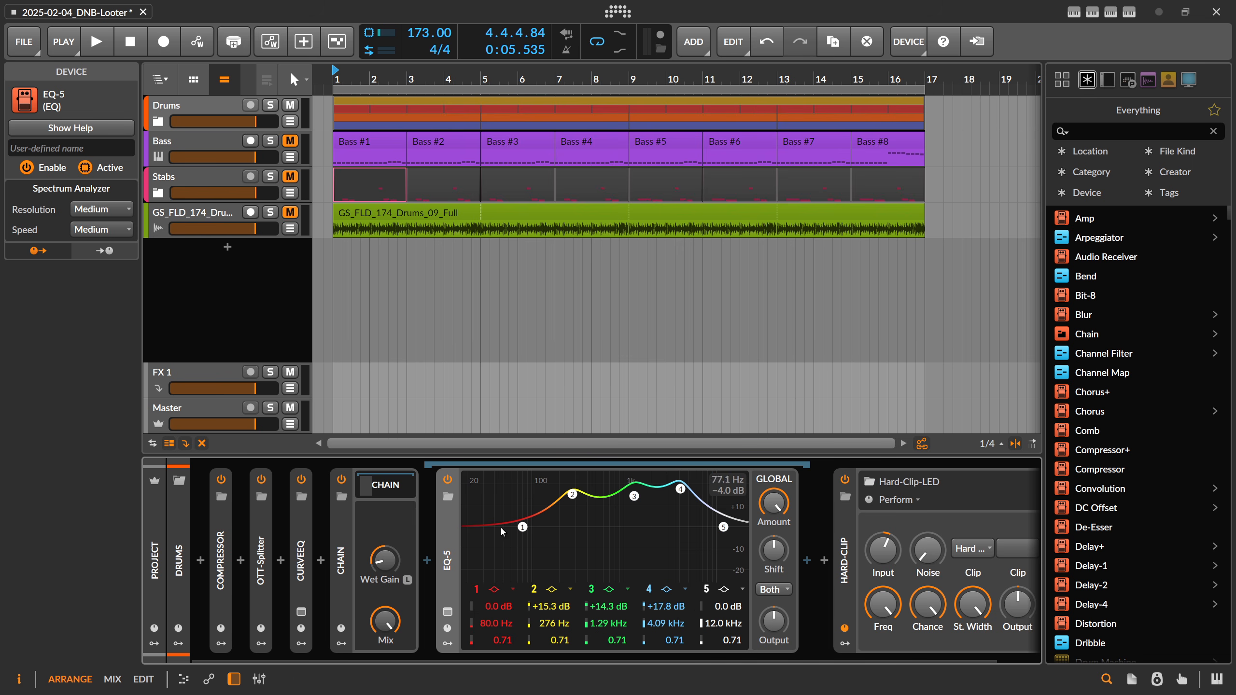
# Step: Move the EQ-5 back out of the Chain and delete the Chain container
pyautogui.moveTo(776, 562); pyautogui.dragTo(820, 560)
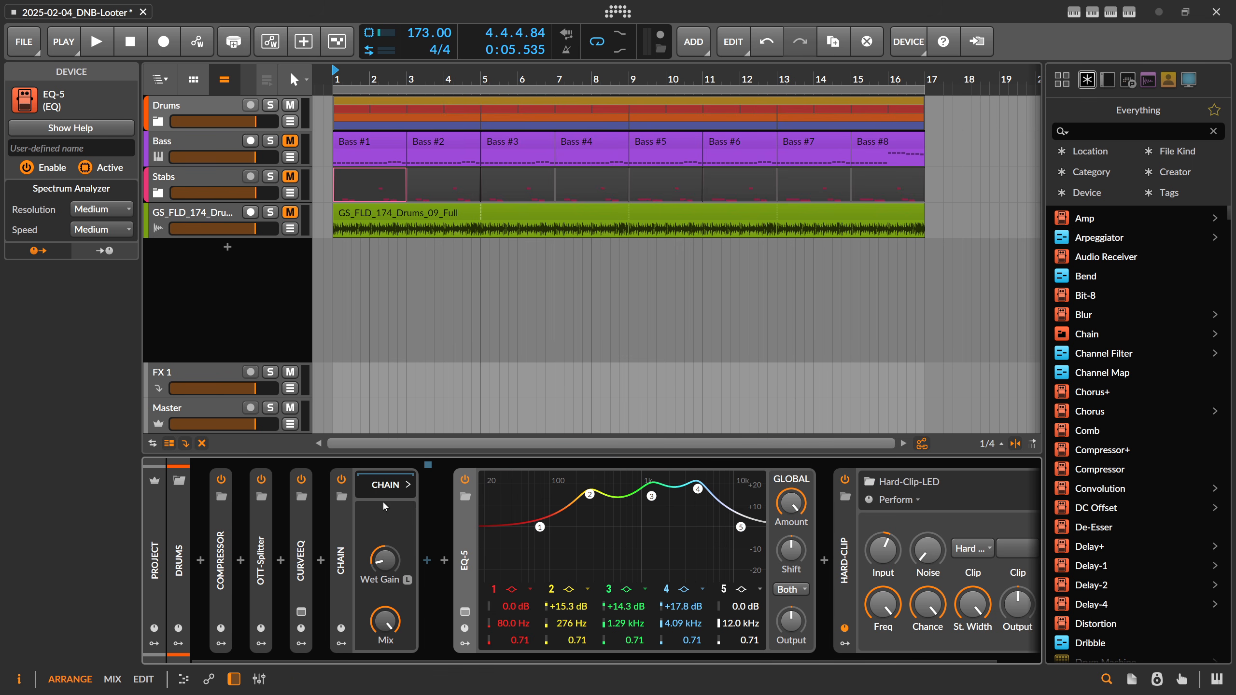
pyautogui.click(347, 529)
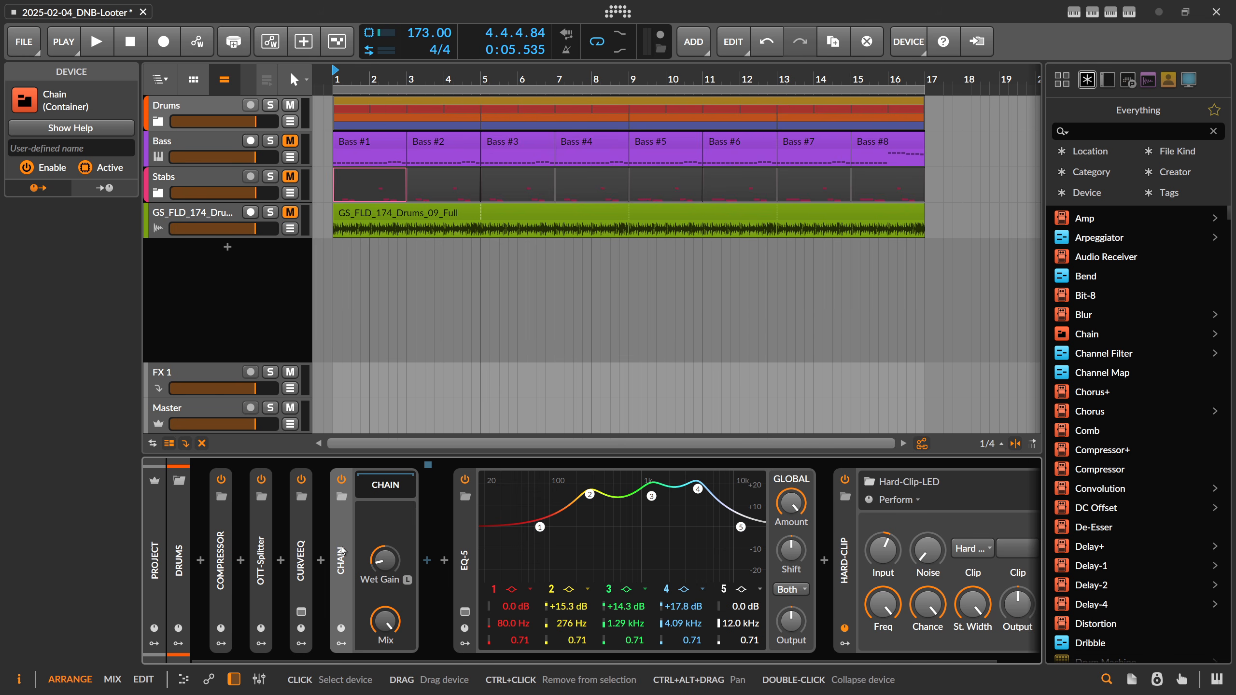
pyautogui.press('Delete')
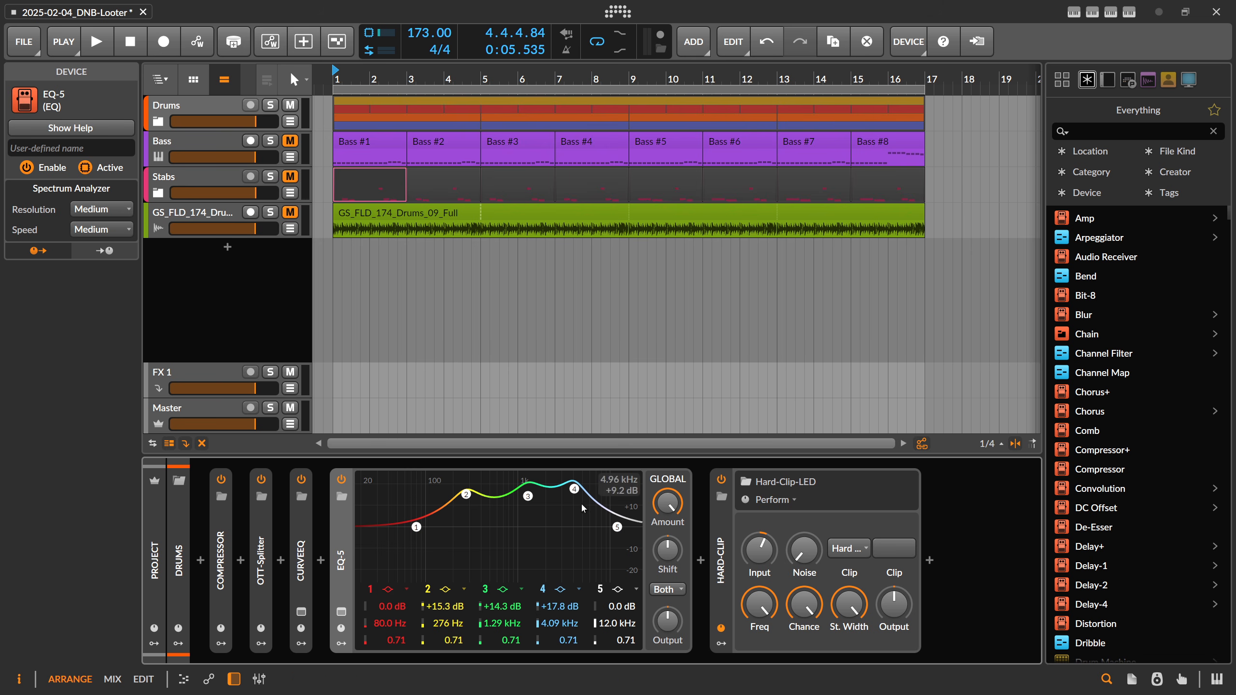
# Step: Set EQ-5 bands 2–4 to +8.7 dB at 257 Hz, +5.8 dB at 944 Hz and +7.0 dB at 3.69 kHz, and switch the EQ-5 off
pyautogui.moveTo(574, 488)
pyautogui.mouseDown()
pyautogui.moveTo(571, 505)
pyautogui.moveTo(526, 515)
pyautogui.moveTo(464, 510)
pyautogui.moveTo(571, 513)
pyautogui.mouseUp()
pyautogui.click(342, 479)
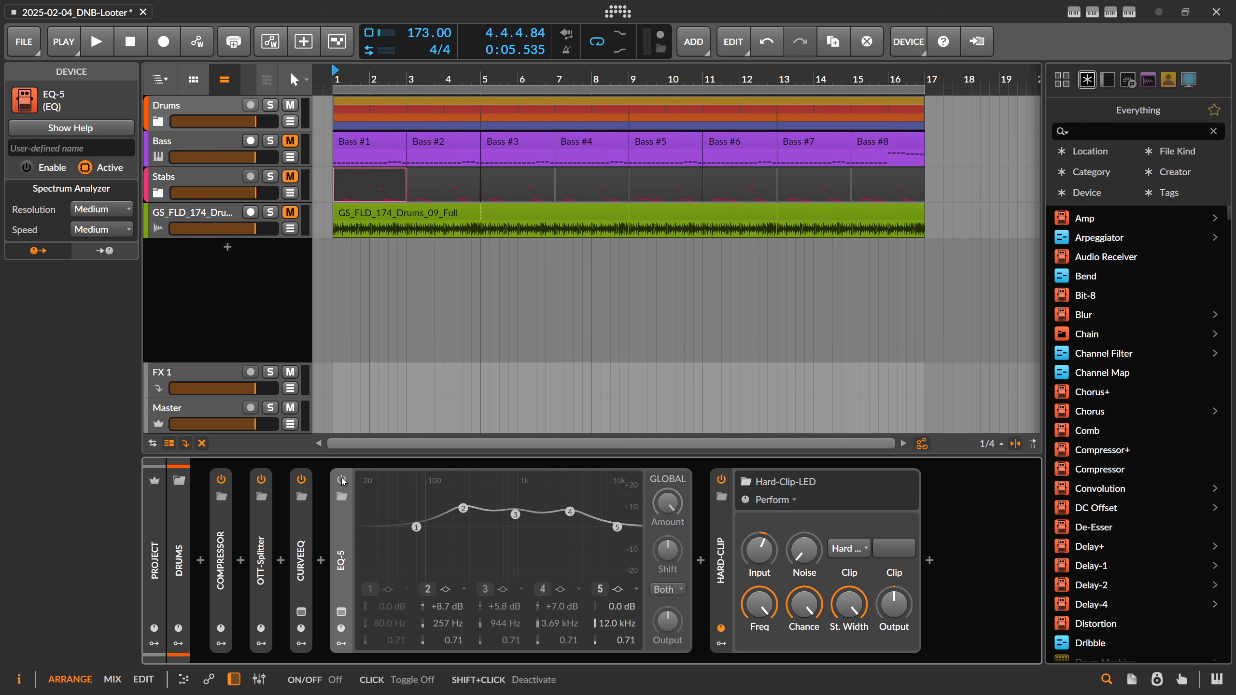
# Step: Insert an FX Grid device between EQ-5 and Hard-Clip and open its patch for editing
pyautogui.click(700, 562)
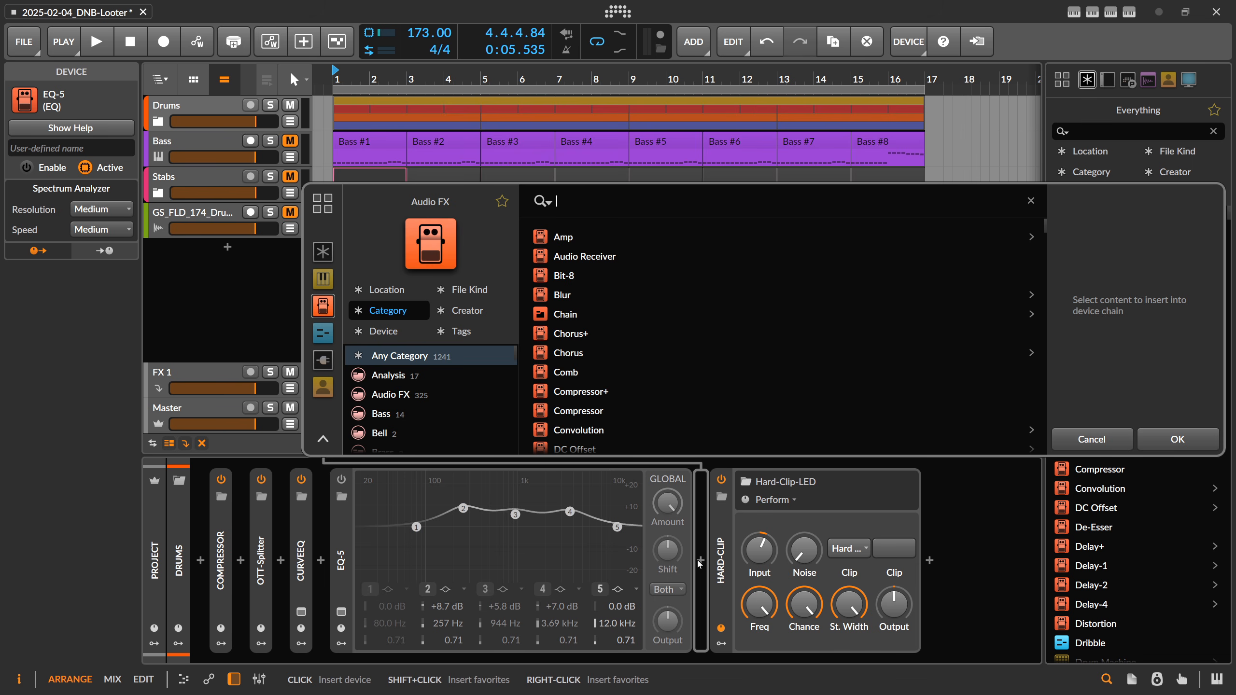
pyautogui.write('fx grid')
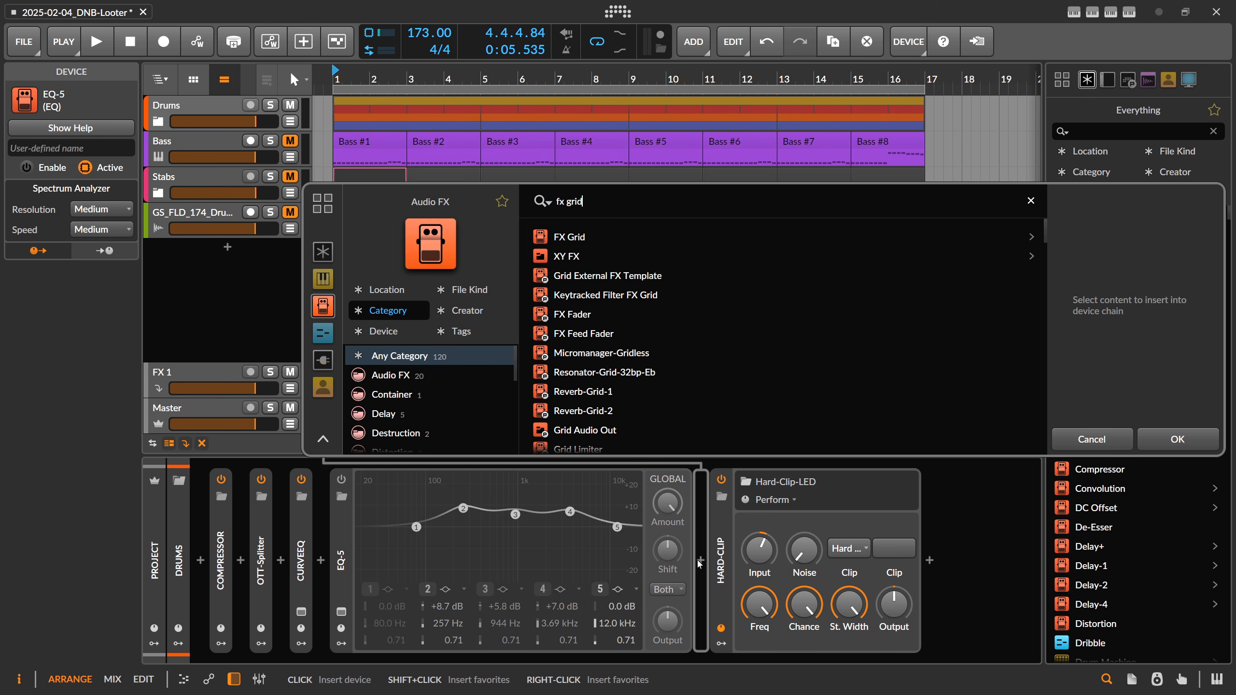
pyautogui.press('Return')
pyautogui.click(821, 540)
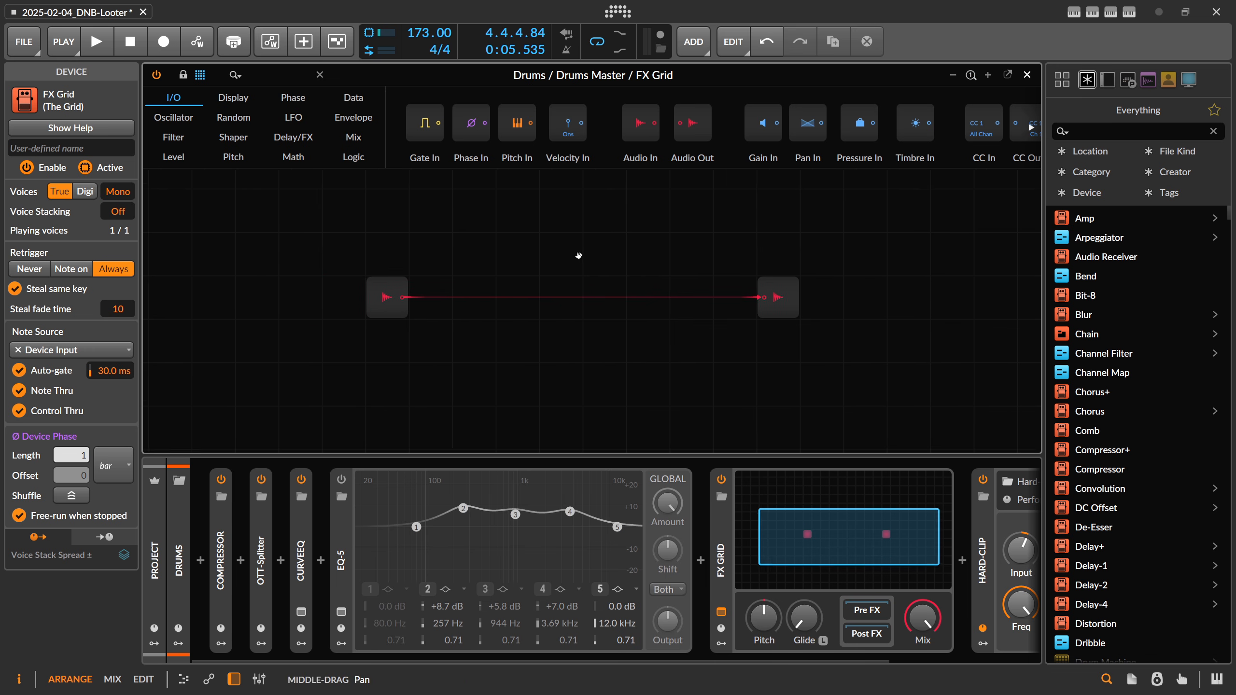
pyautogui.click(339, 284)
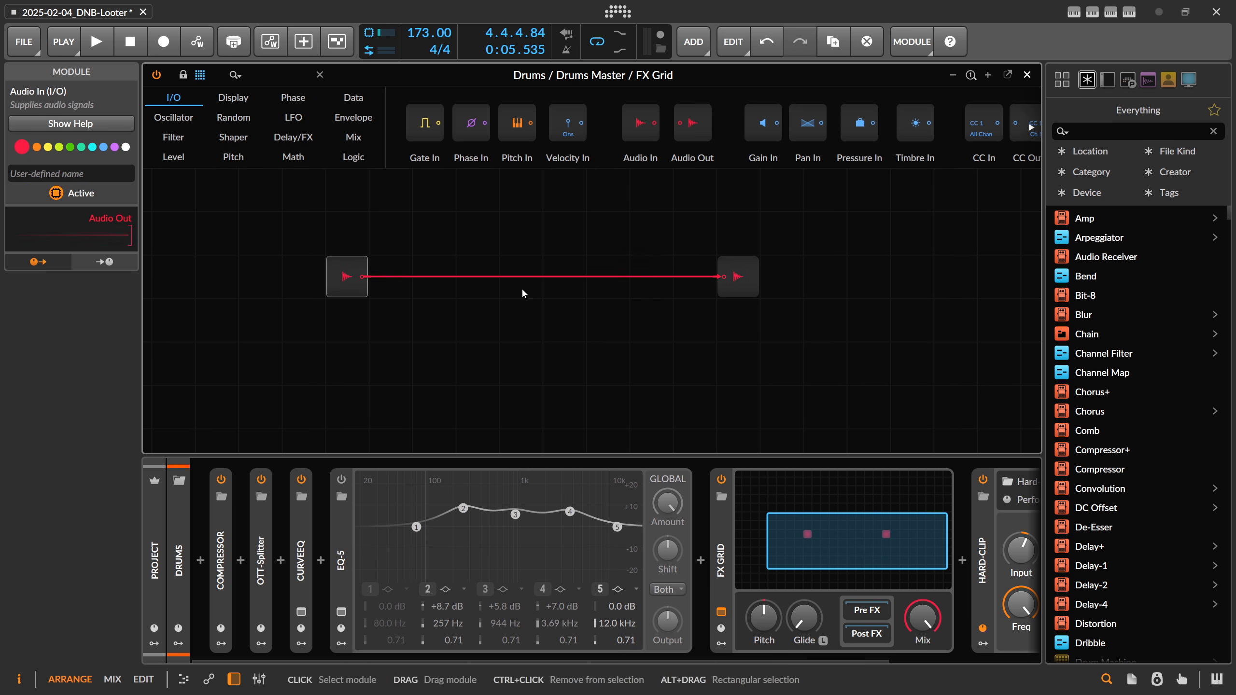
pyautogui.click(740, 265)
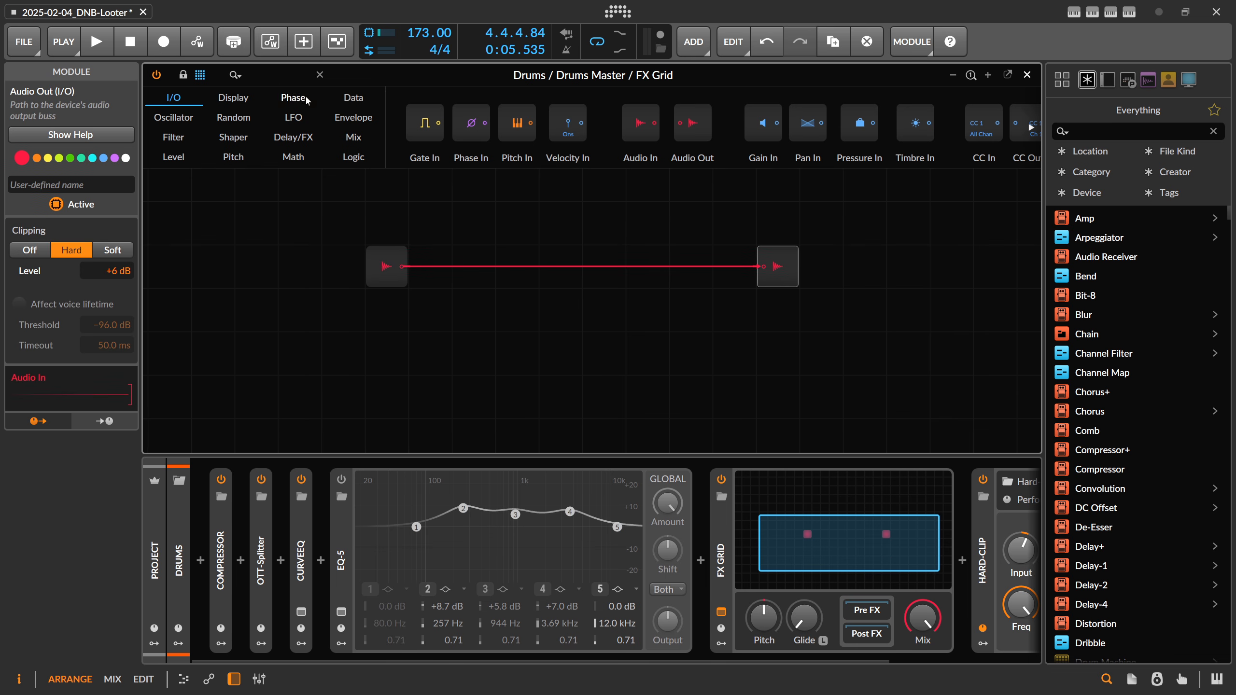
# Step: Add a Follower RF module below the signal path, feed it from Audio In and check its Rise and Fall times
pyautogui.click(272, 76)
pyautogui.write('foll')
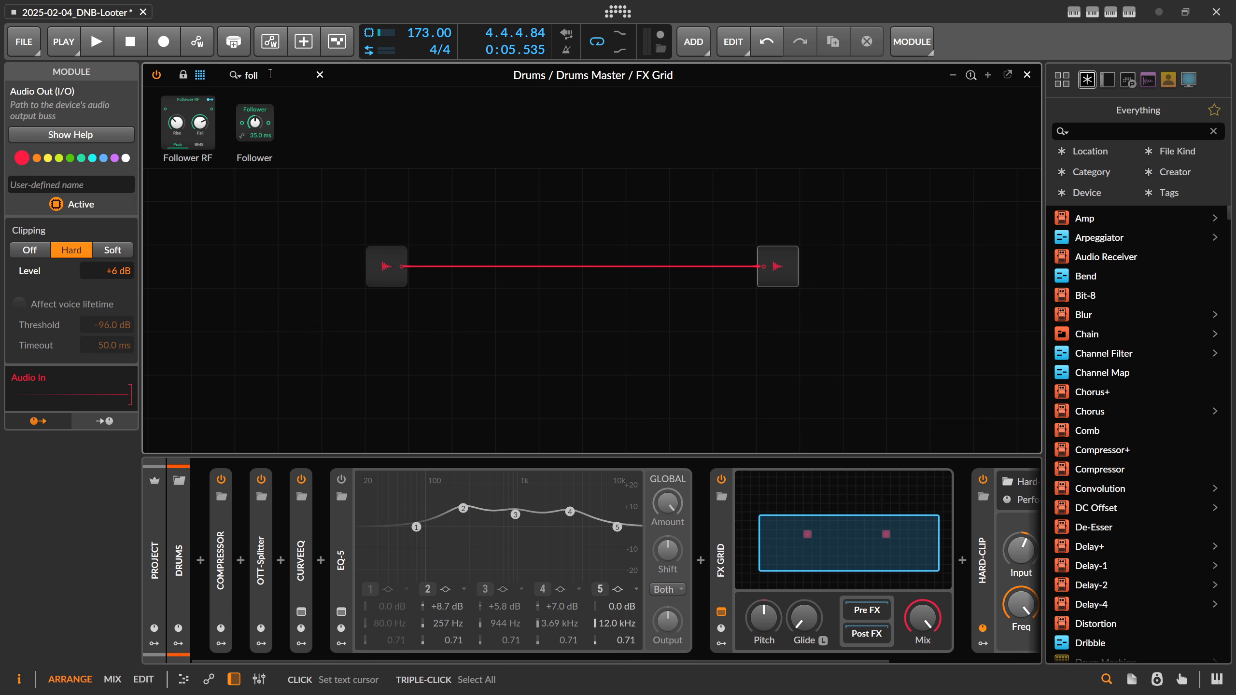
pyautogui.moveTo(212, 141); pyautogui.dragTo(444, 381)
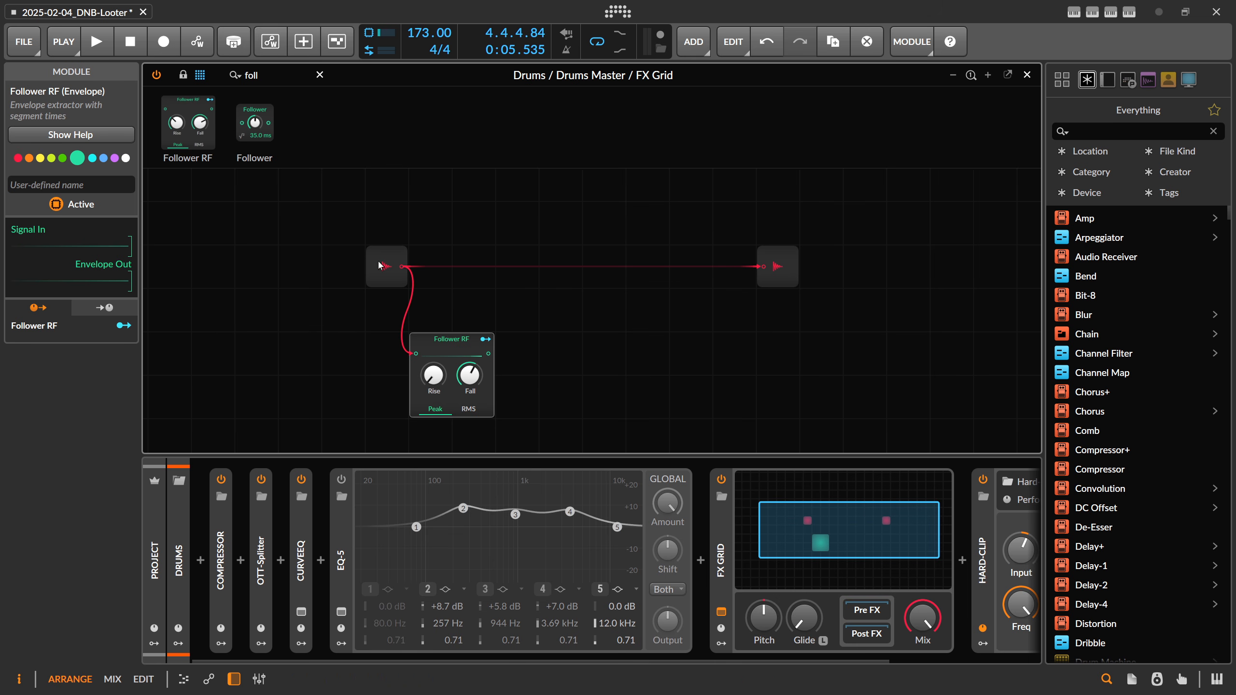
pyautogui.click(436, 375)
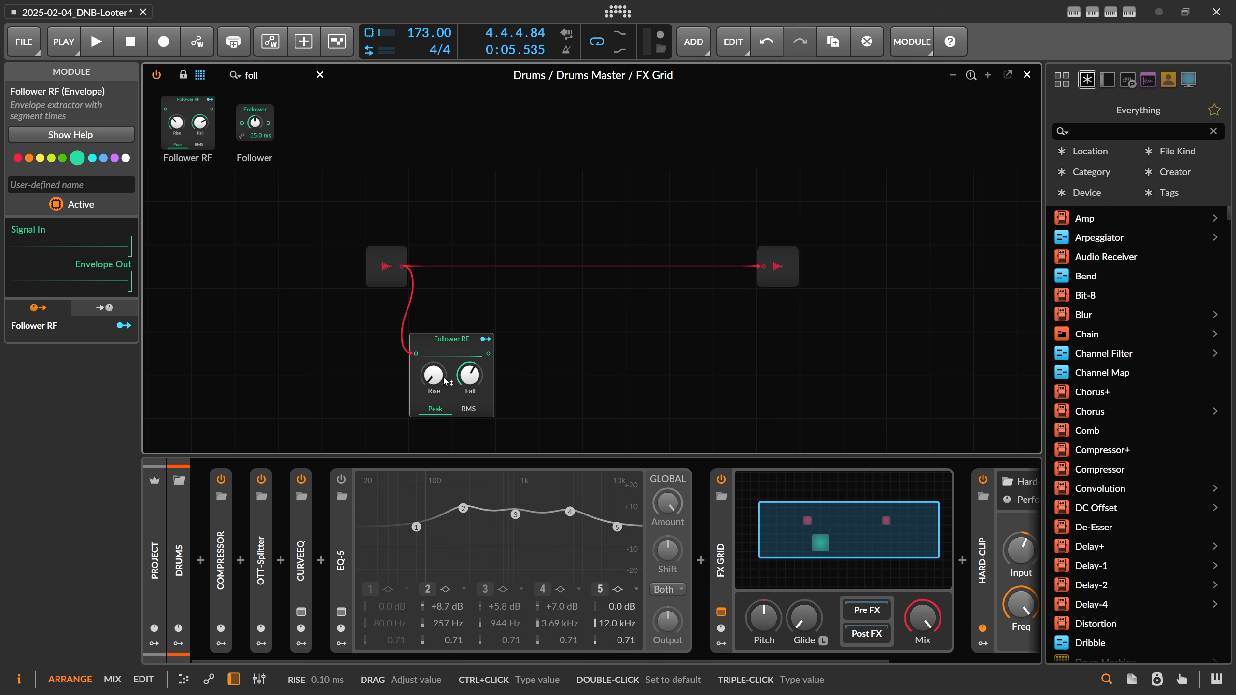
pyautogui.click(475, 379)
pyautogui.click(475, 379)
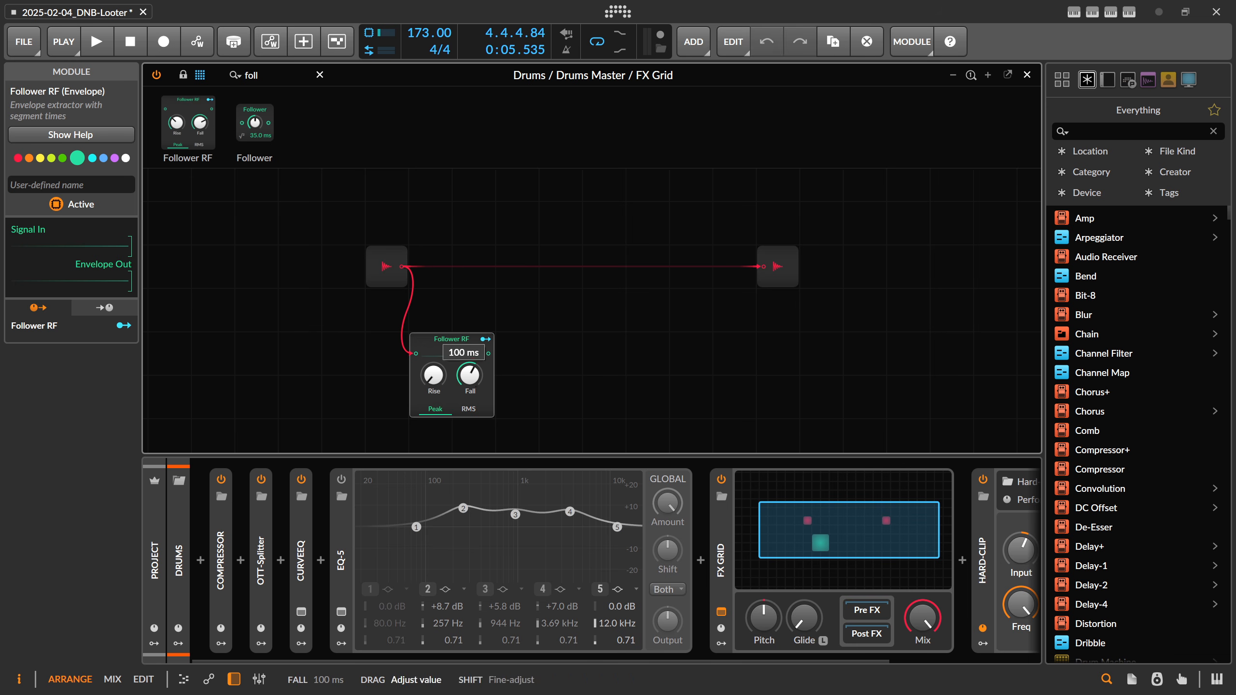
pyautogui.click(475, 381)
pyautogui.press('Escape')
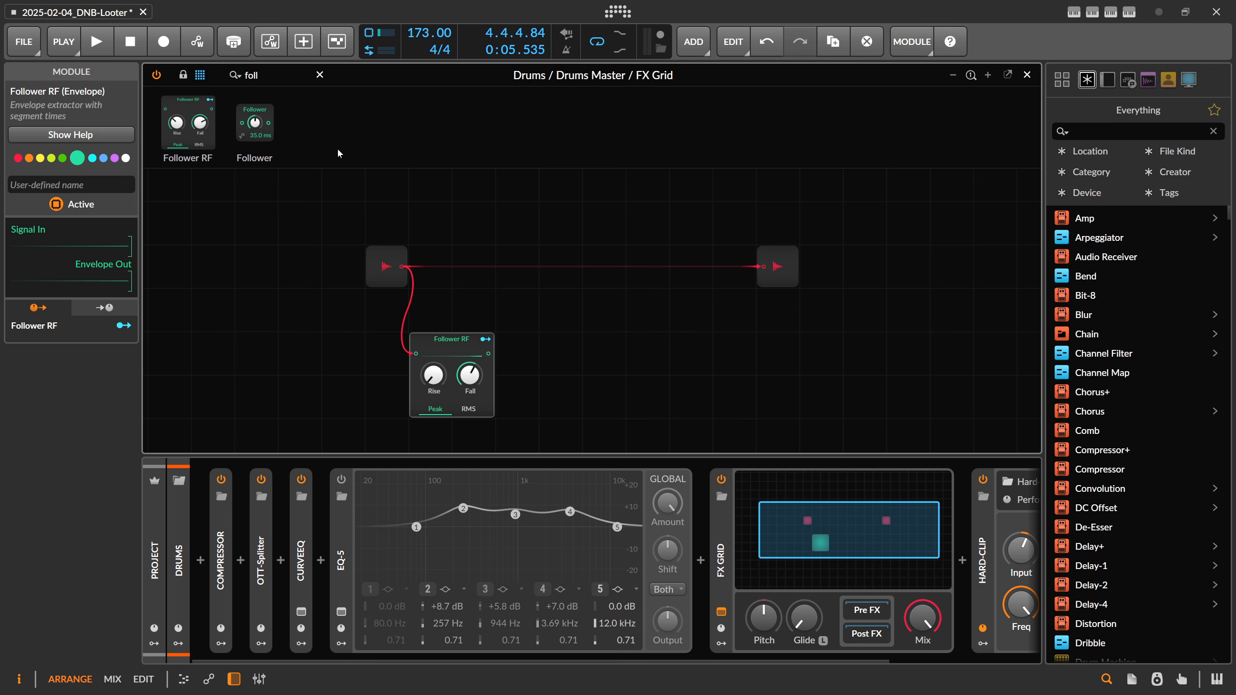
# Step: Add an Oscilloscope module beside the Follower RF and widen its display
pyautogui.click(221, 80)
pyautogui.press('BackSpace')
pyautogui.write('osc')
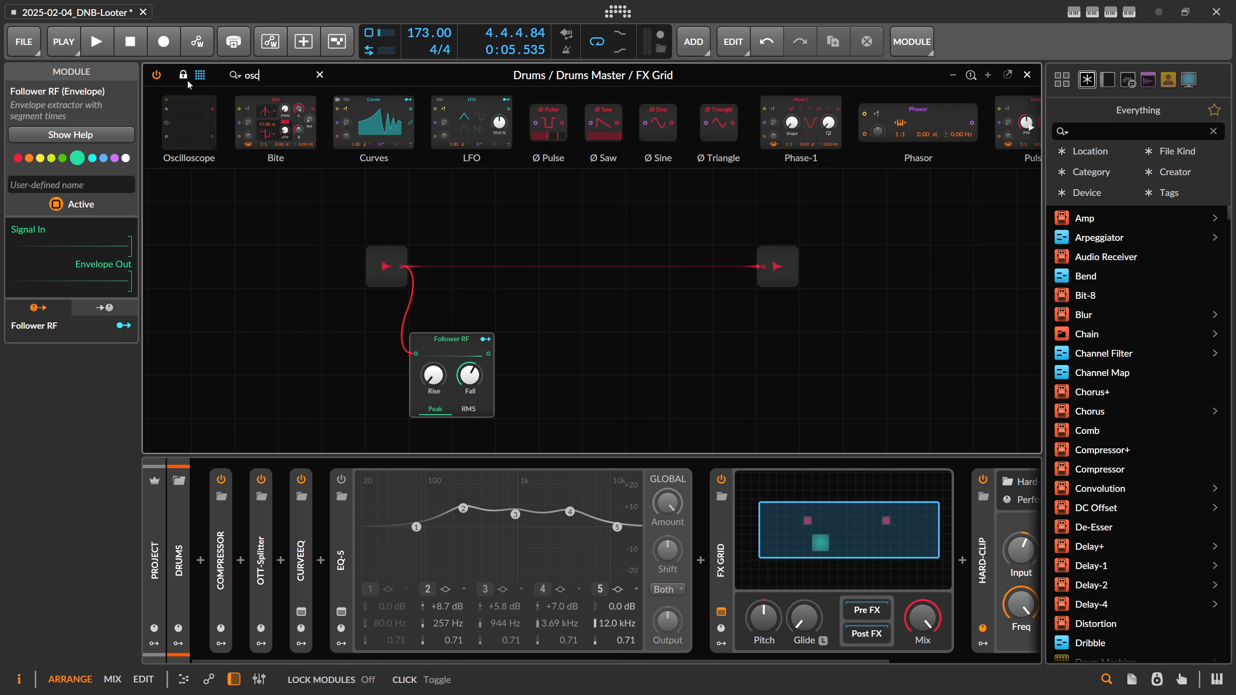
pyautogui.press('Return')
pyautogui.click(614, 347)
pyautogui.moveTo(667, 380); pyautogui.dragTo(841, 380)
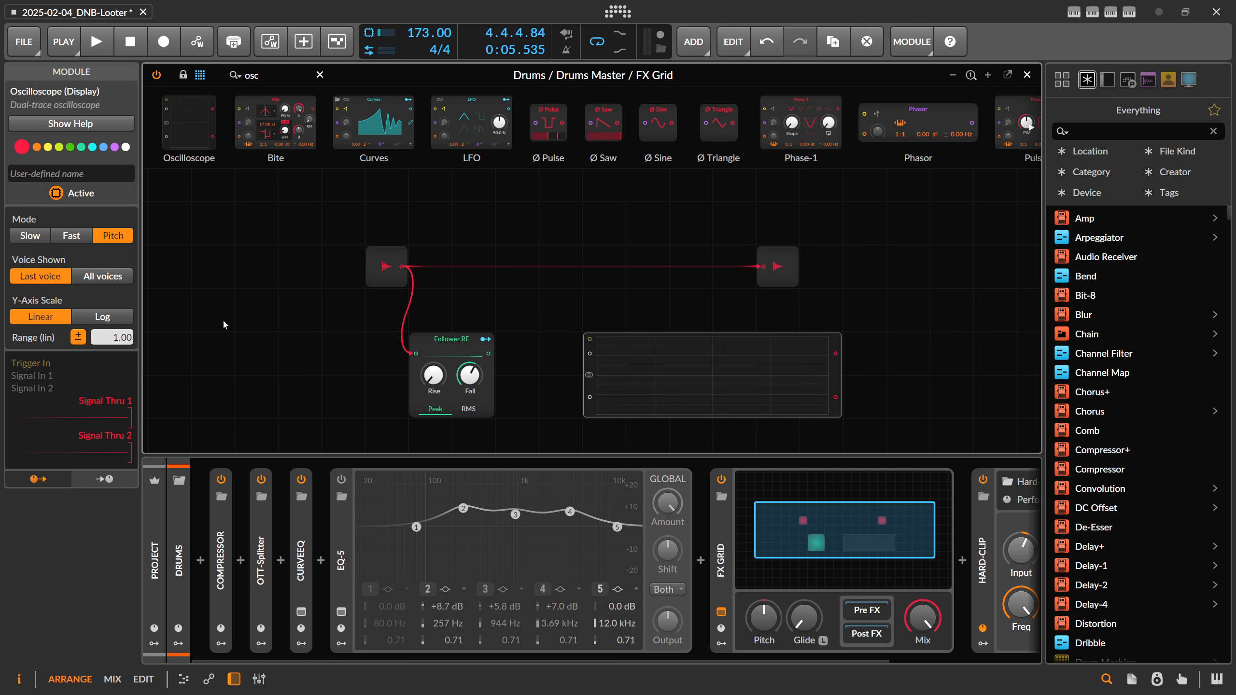
# Step: Set the Oscilloscope to Slow mode, connect the Follower RF output to its first signal input and play the drums
pyautogui.click(25, 235)
pyautogui.moveTo(488, 355); pyautogui.dragTo(590, 353)
pyautogui.press('space')
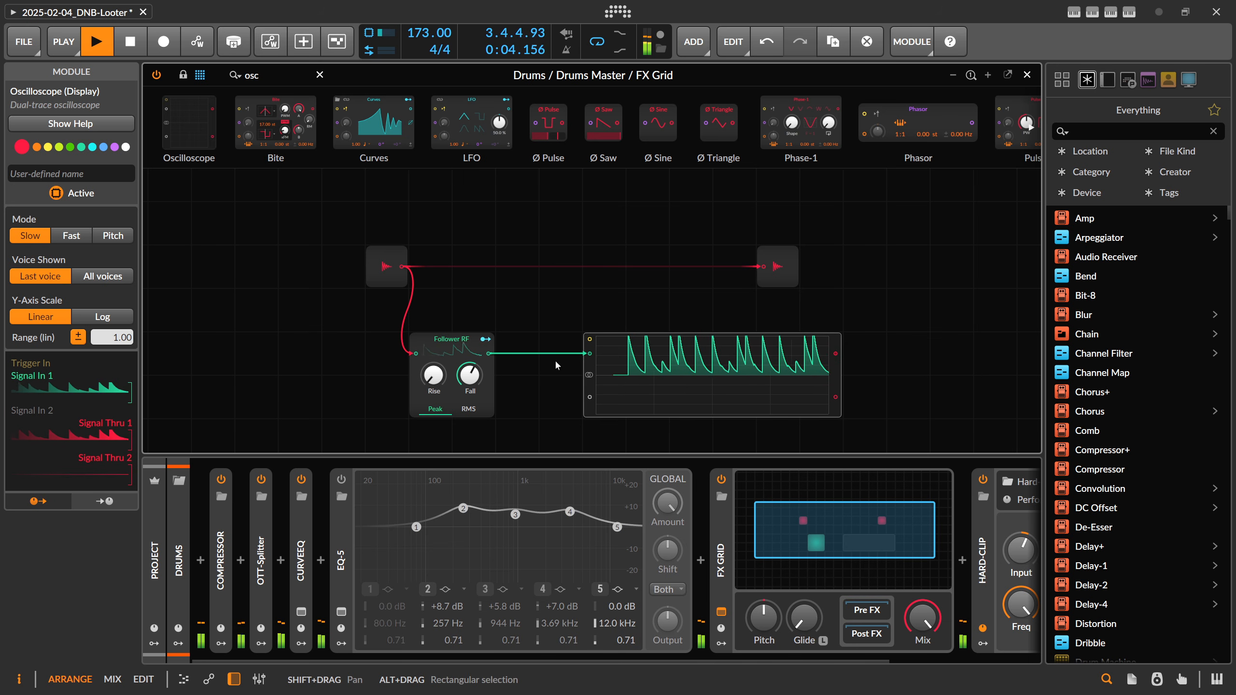
# Step: Stop playback, insert a Divide module between Audio In and Audio Out, and feed its second input from the Follower RF
pyautogui.press('space')
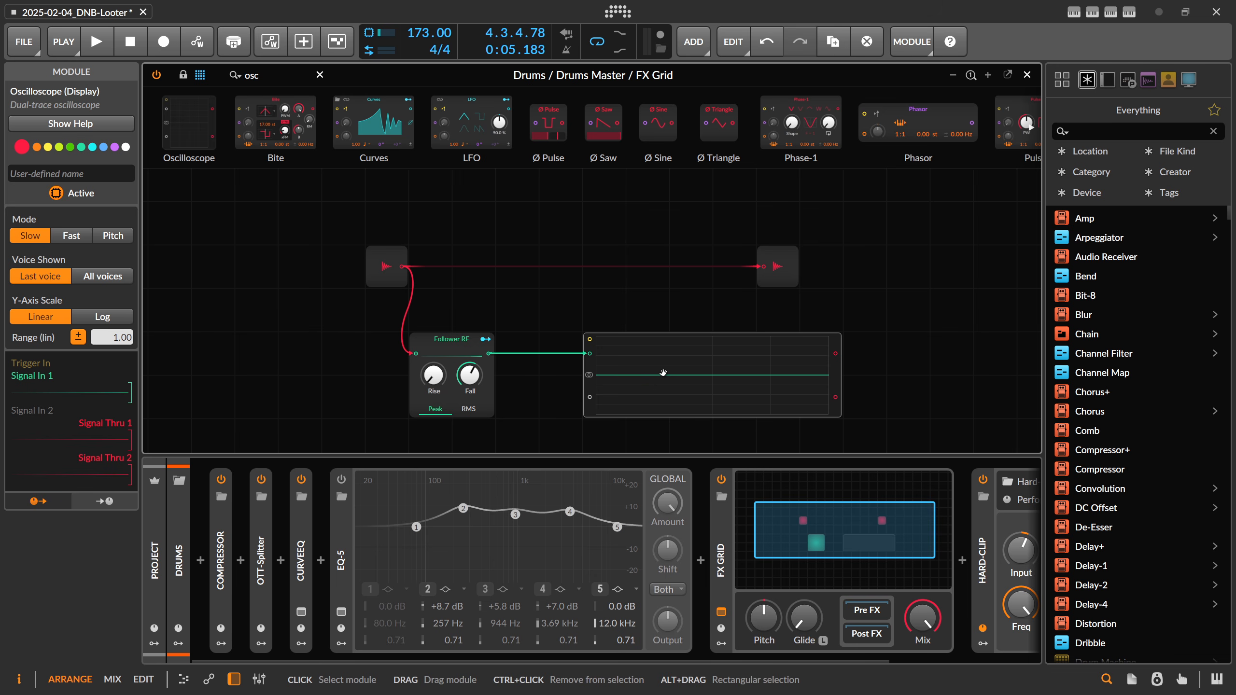
pyautogui.moveTo(282, 77); pyautogui.dragTo(187, 88)
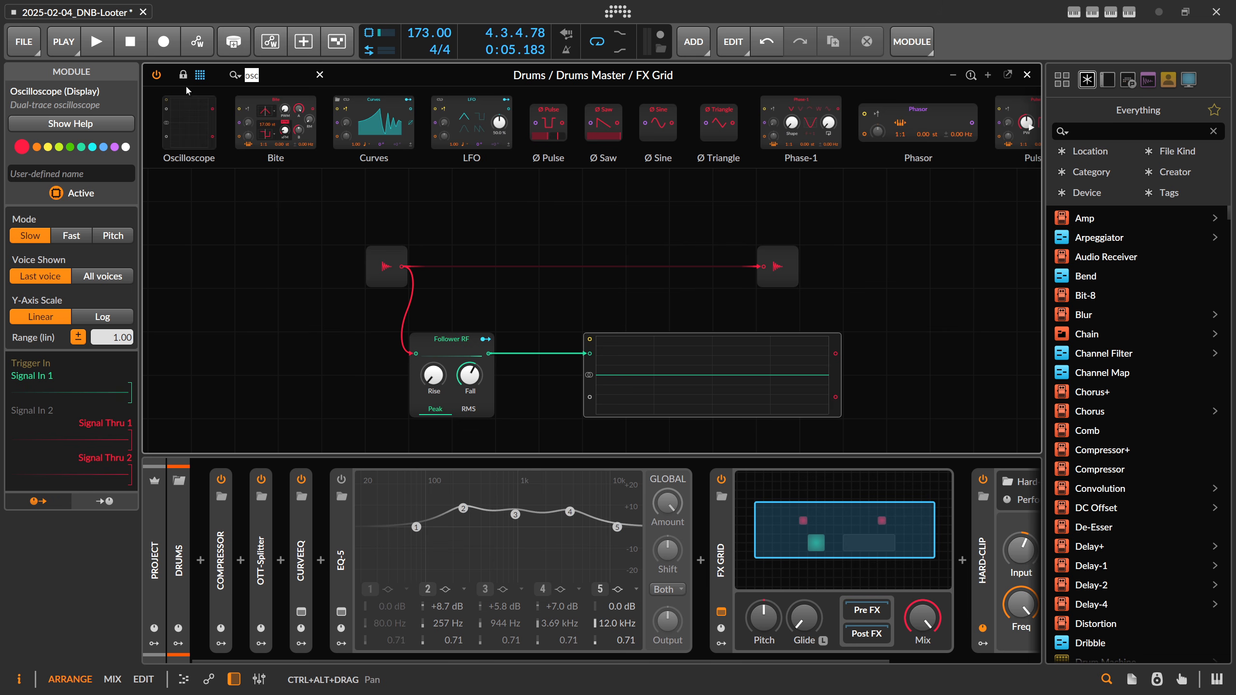
pyautogui.press('BackSpace')
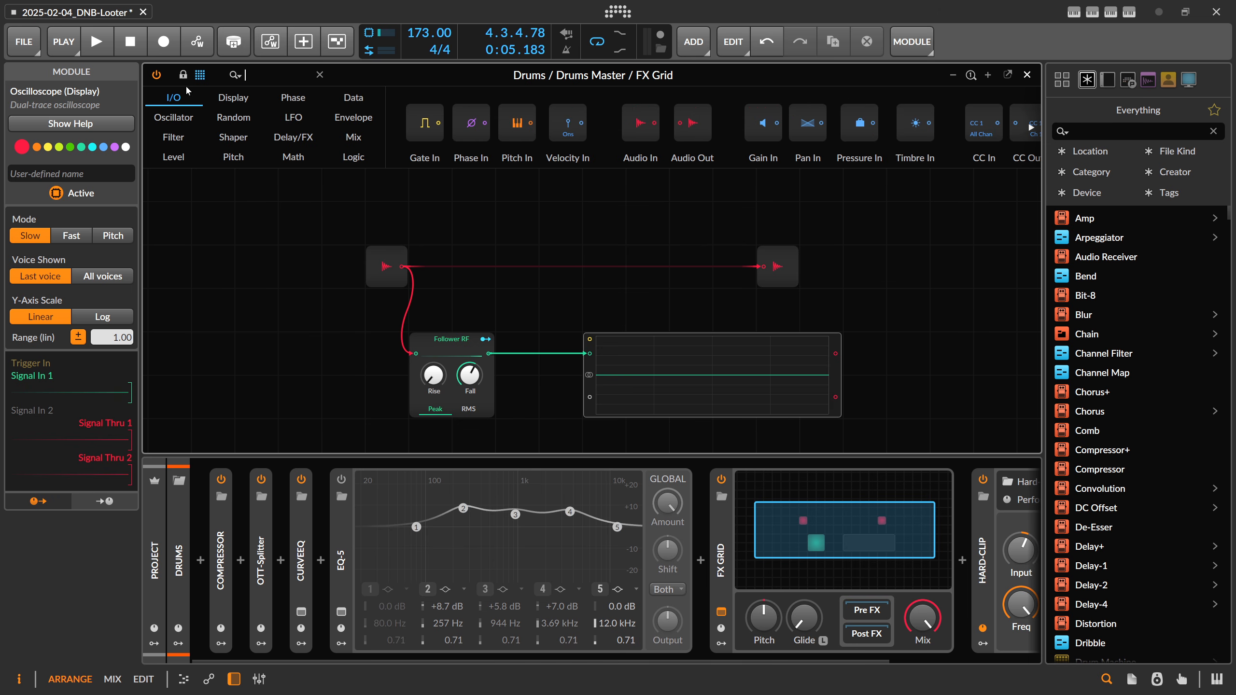
pyautogui.write('div')
pyautogui.moveTo(179, 122); pyautogui.dragTo(517, 266)
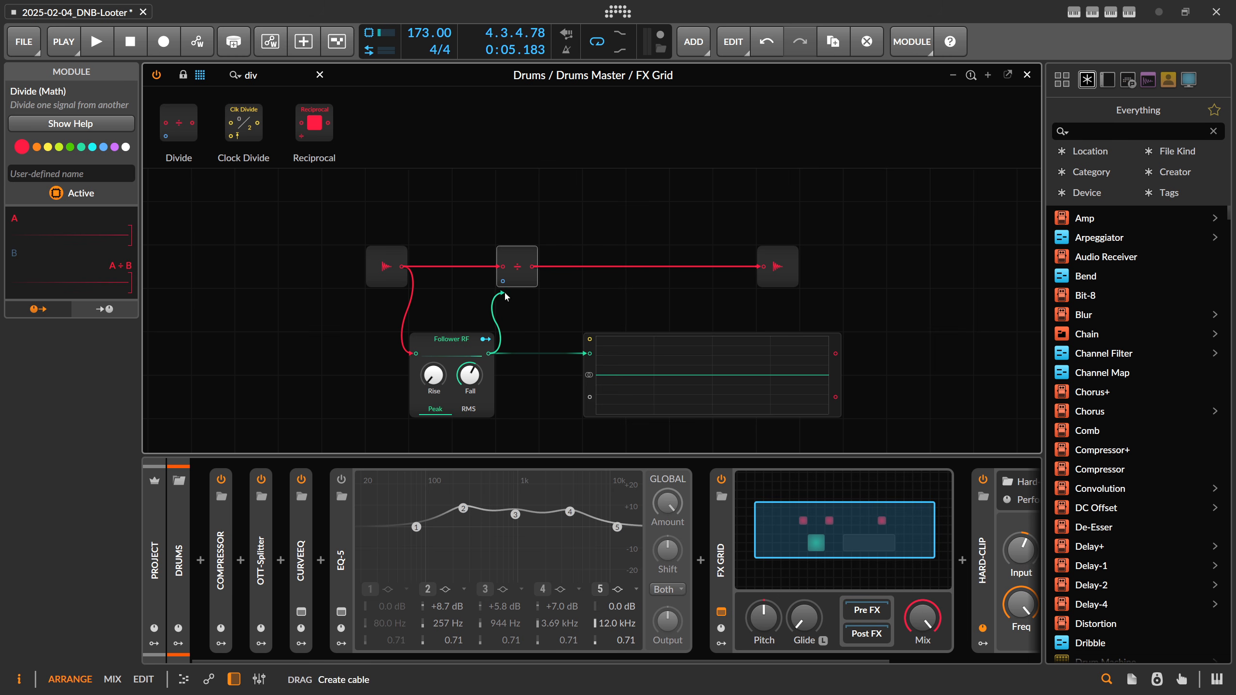
pyautogui.moveTo(506, 296); pyautogui.dragTo(503, 281)
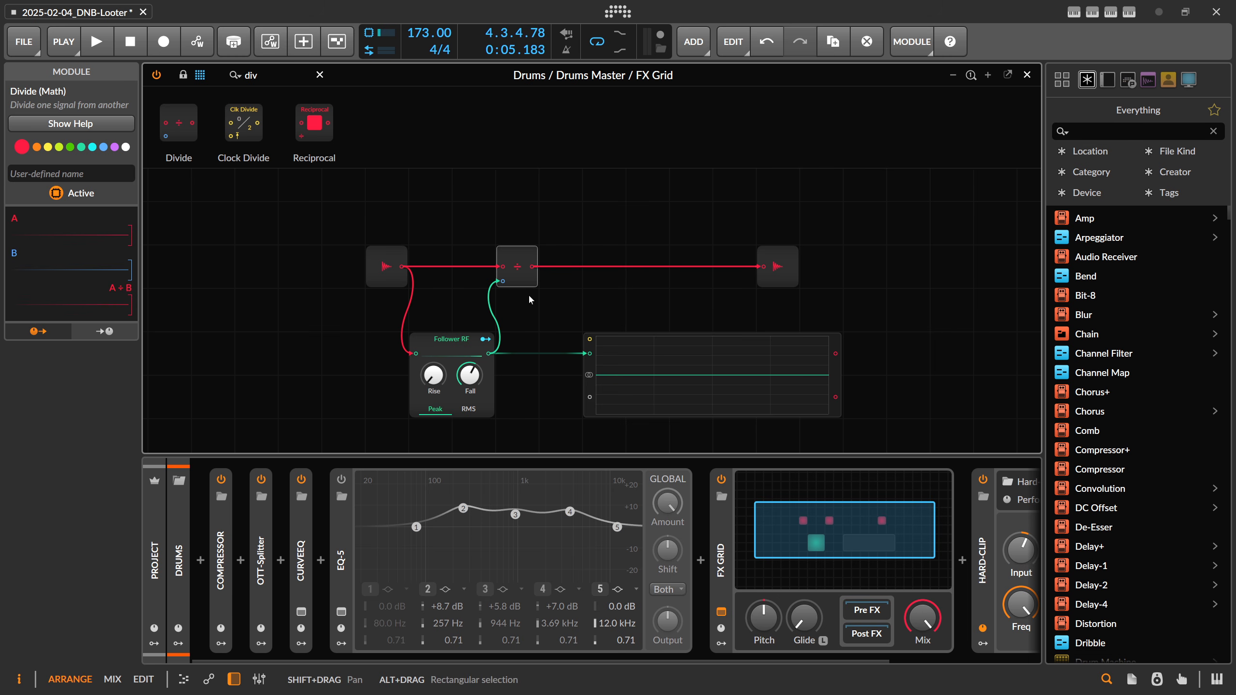
# Step: Play the drums through the Divide module and lengthen the Follower RF's Fall time to about 363 ms
pyautogui.press('space')
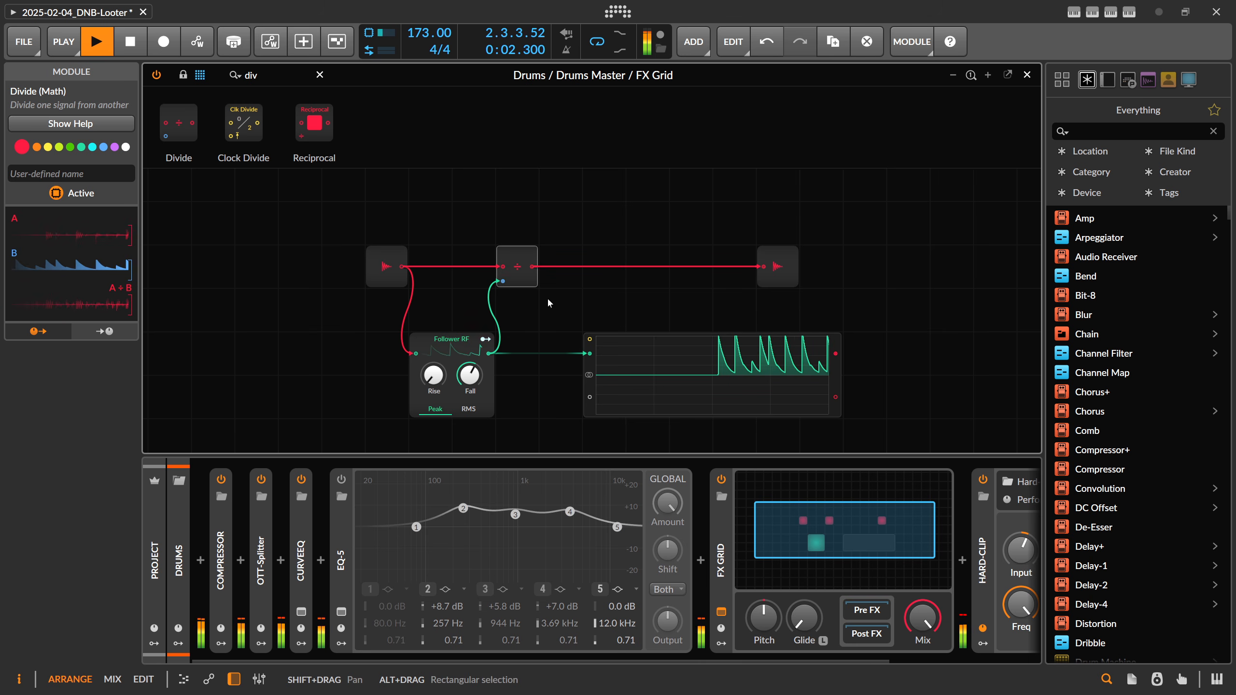
pyautogui.press('space')
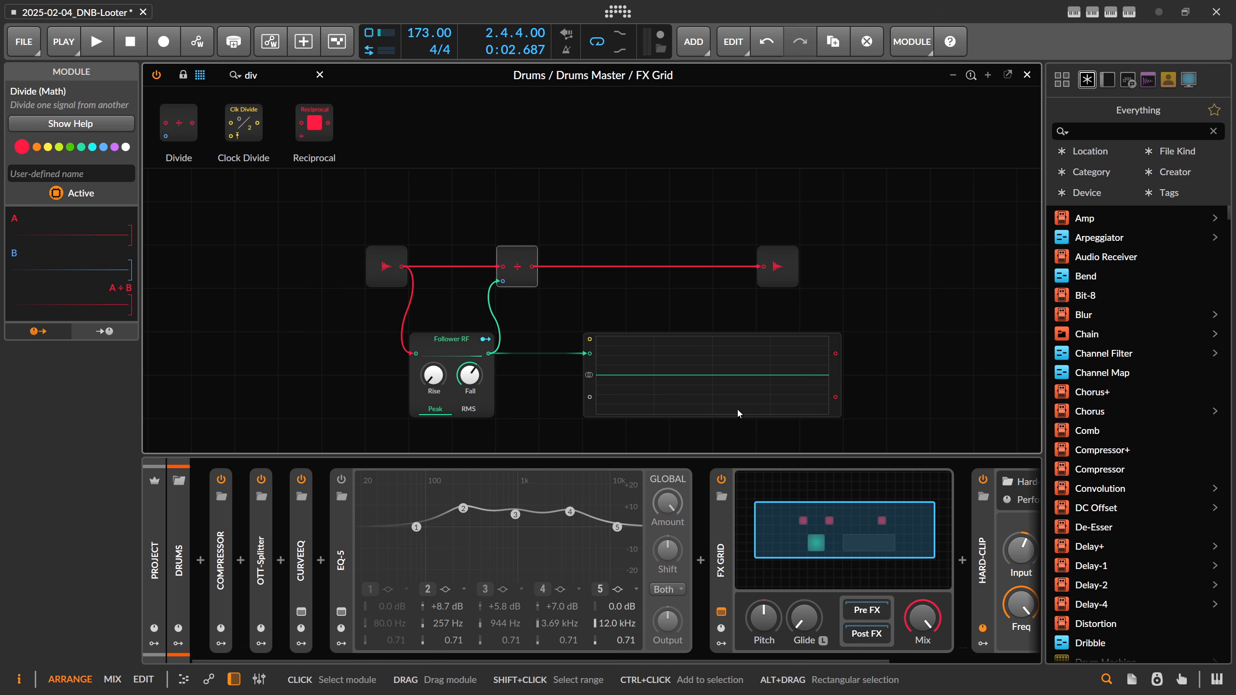
pyautogui.press('space')
pyautogui.moveTo(469, 375)
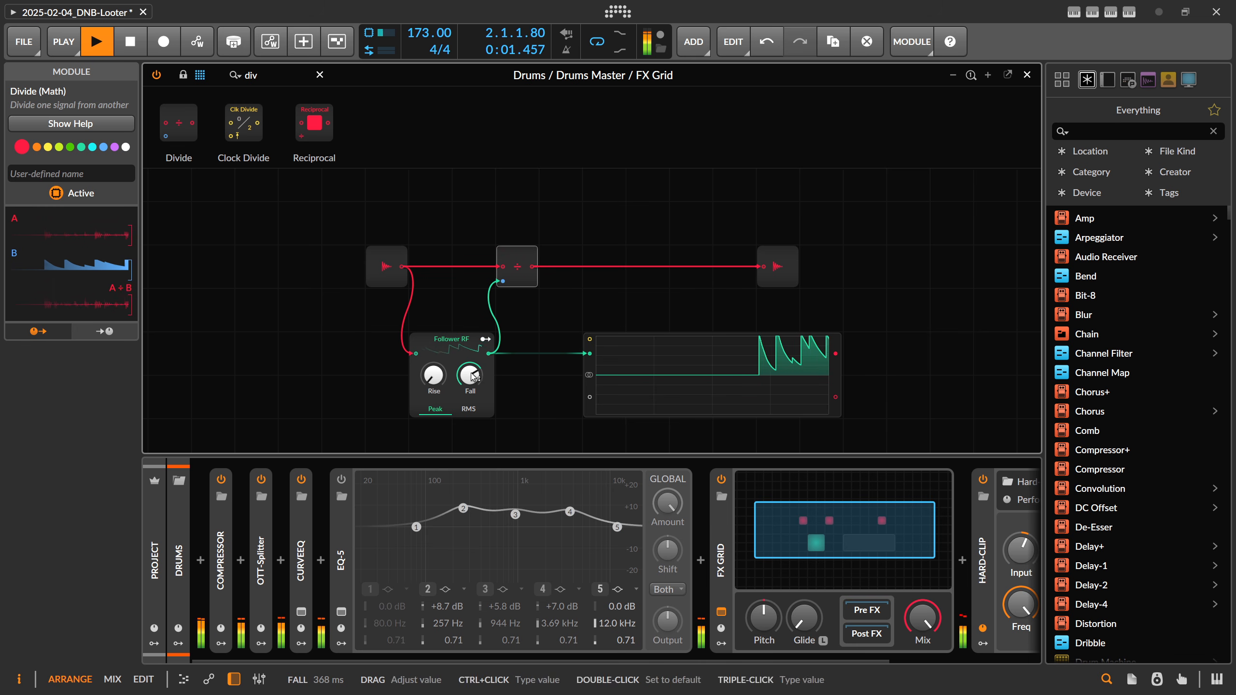
pyautogui.press('space')
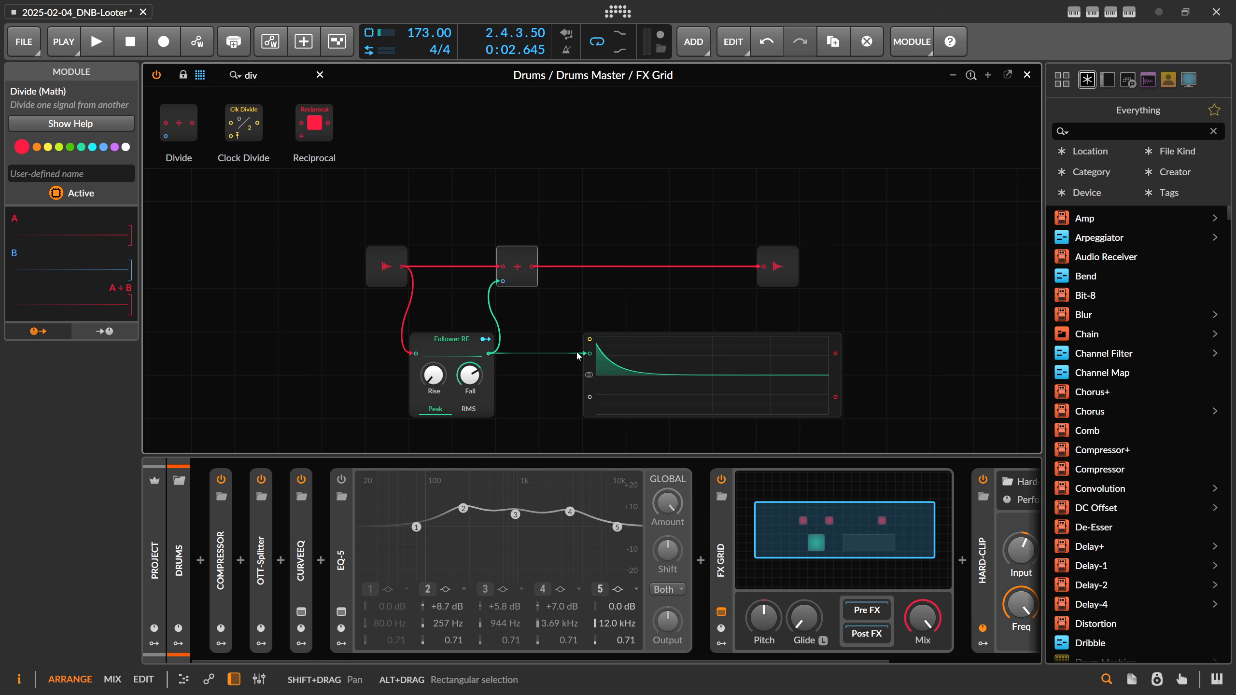
# Step: Shift the Oscilloscope aside, insert a Multiply module after Divide, and connect the Follower RF to its second input
pyautogui.moveTo(594, 367); pyautogui.dragTo(680, 368)
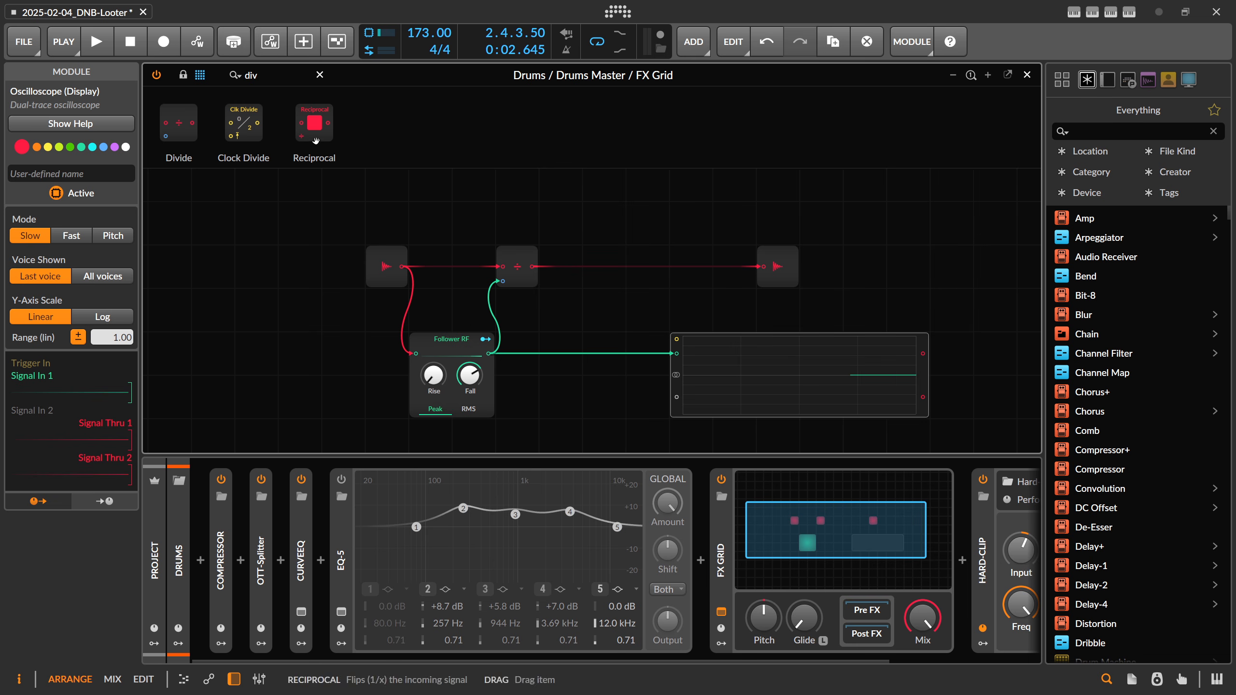
pyautogui.press('BackSpace')
pyautogui.press('BackSpace')
pyautogui.press('BackSpace')
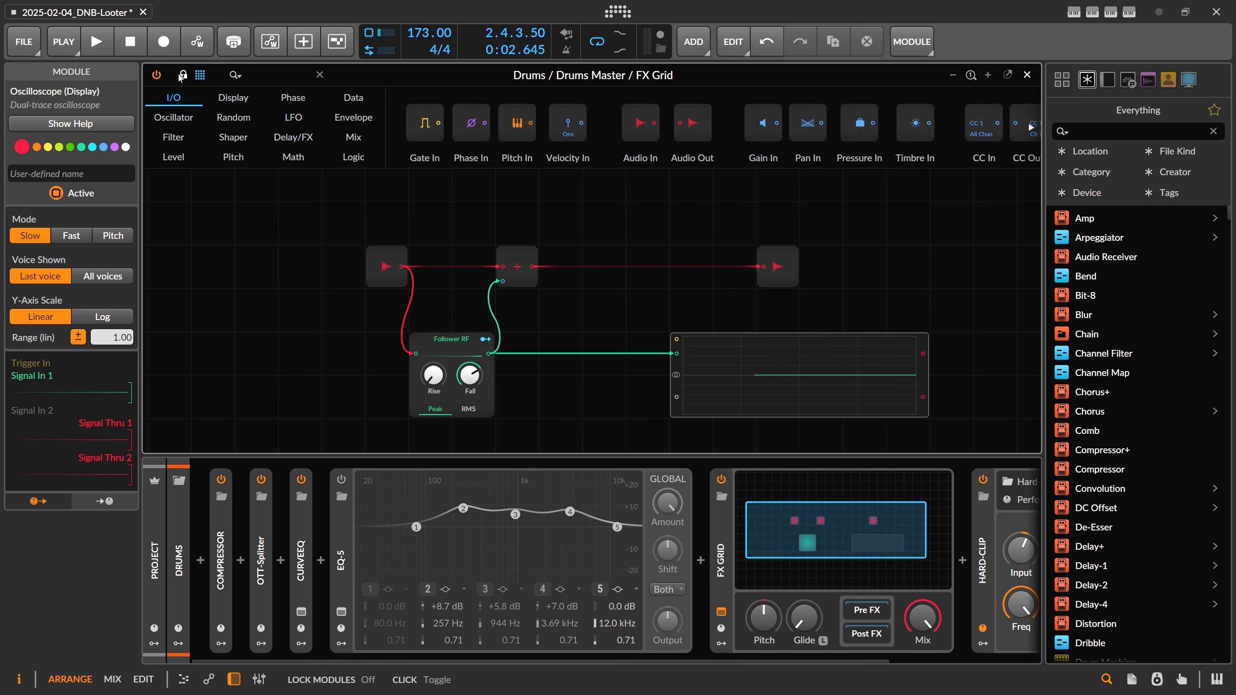
pyautogui.write('multi')
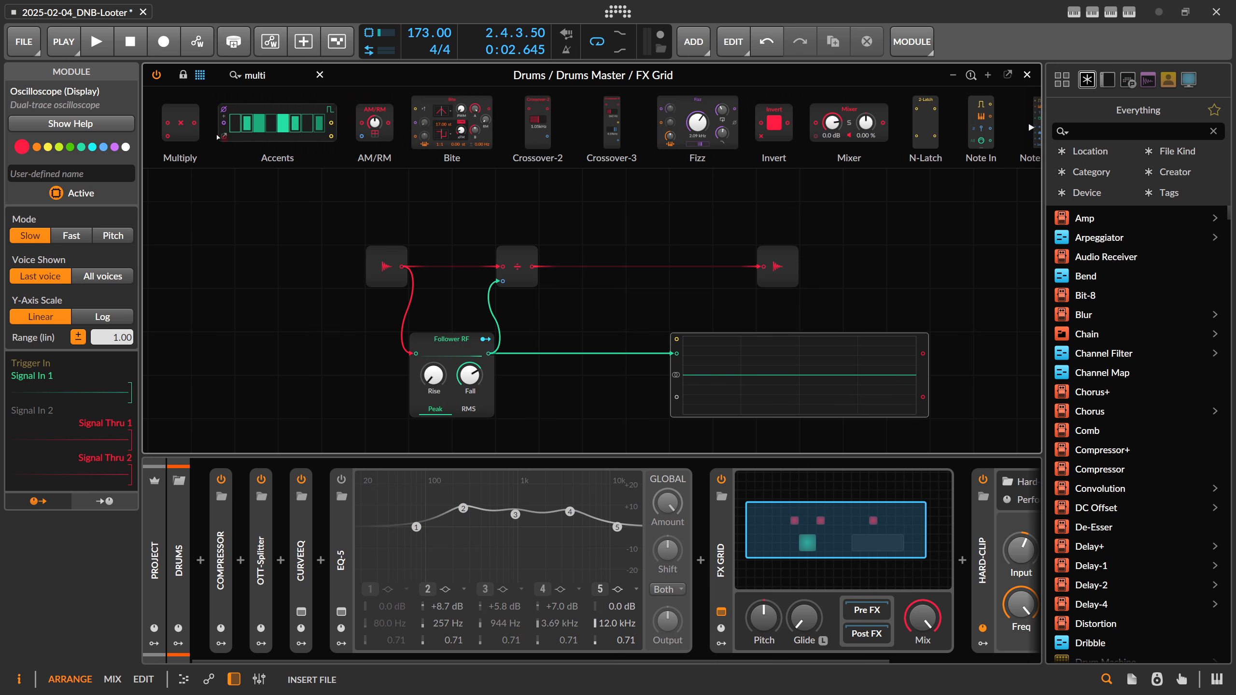
pyautogui.moveTo(541, 272); pyautogui.dragTo(585, 271)
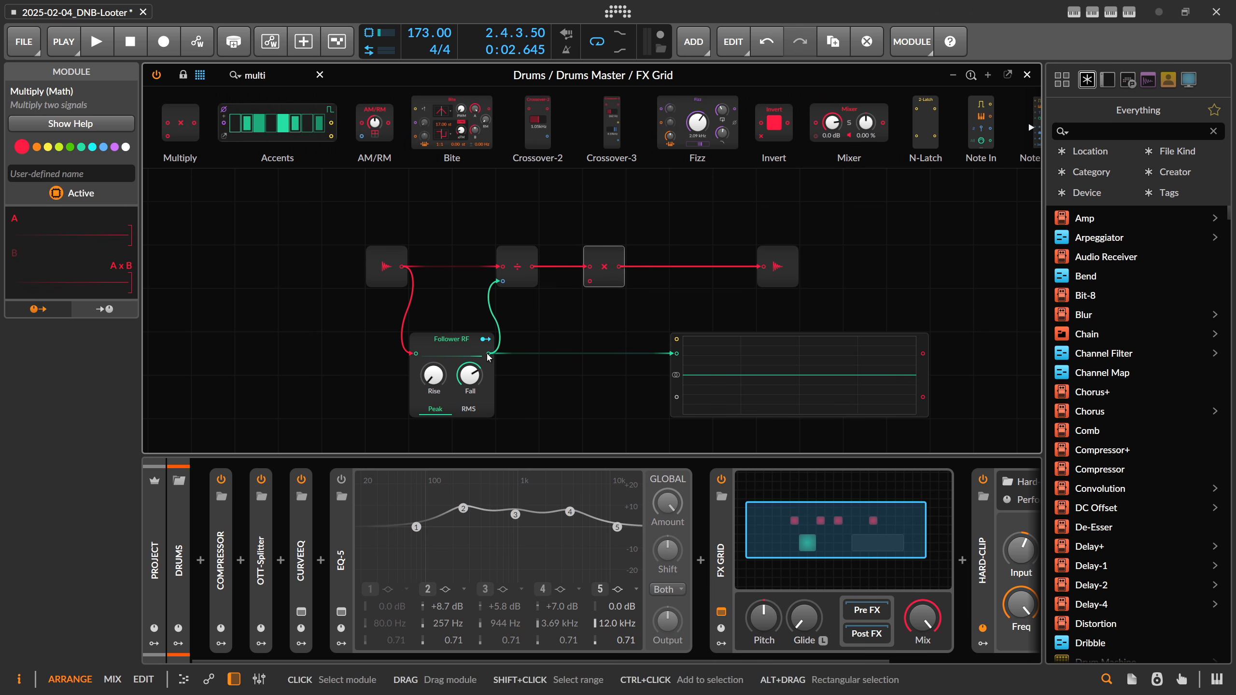
pyautogui.moveTo(488, 354); pyautogui.dragTo(587, 284)
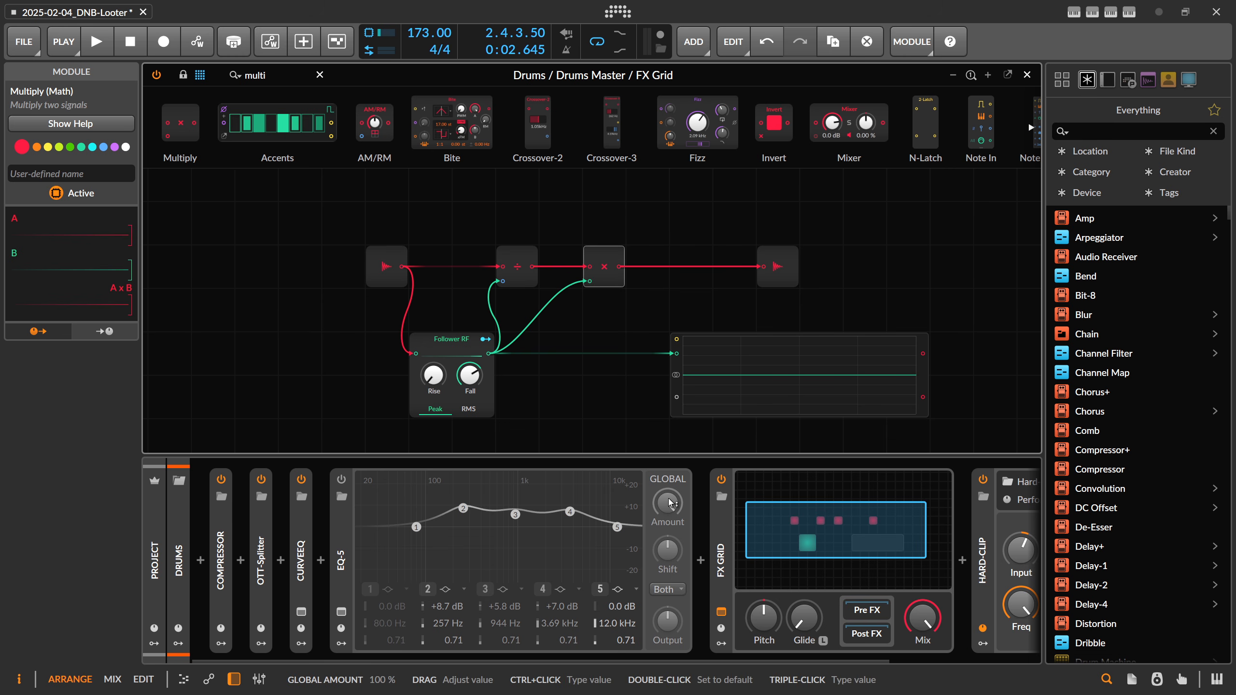
# Step: Play the drums and toggle the FX Grid device off and on to compare the processed and bypassed sound
pyautogui.press('space')
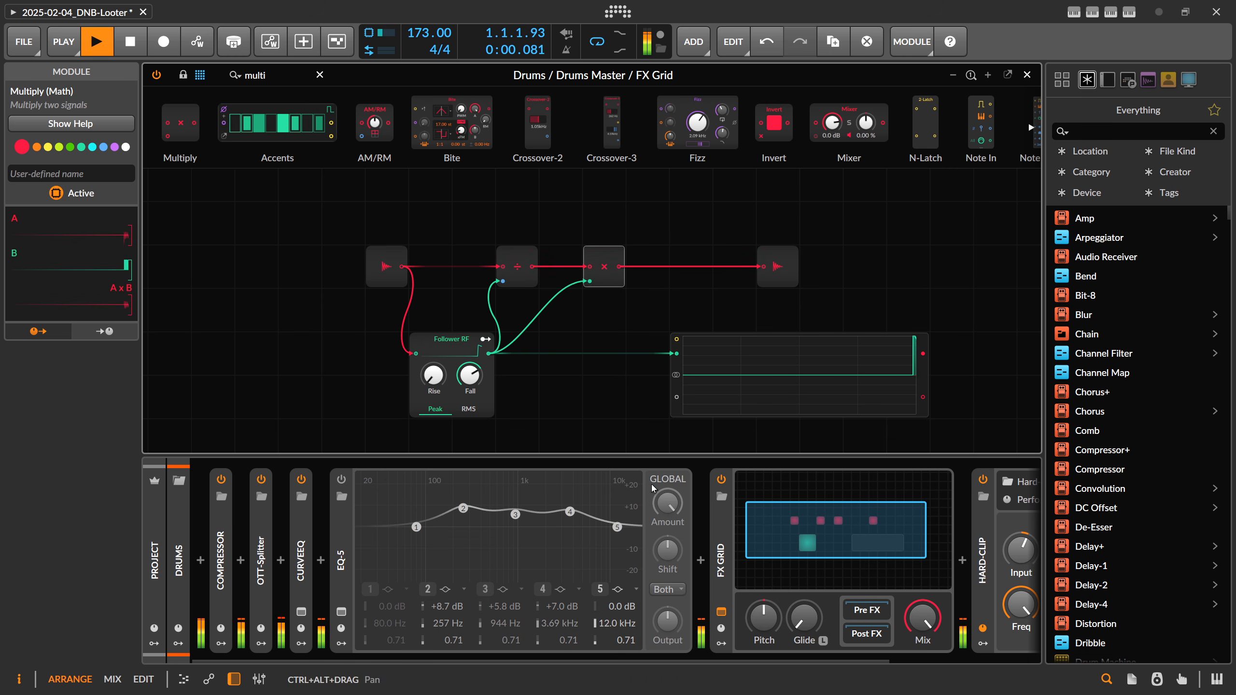
pyautogui.click(721, 480)
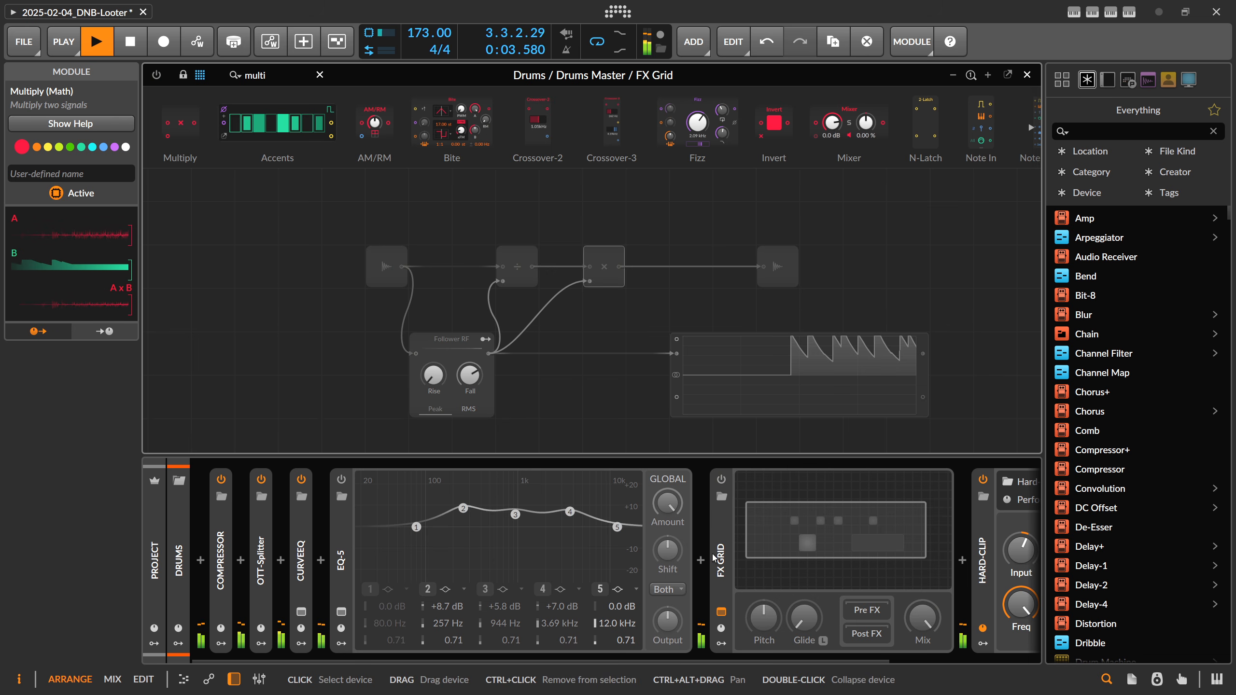
pyautogui.click(722, 480)
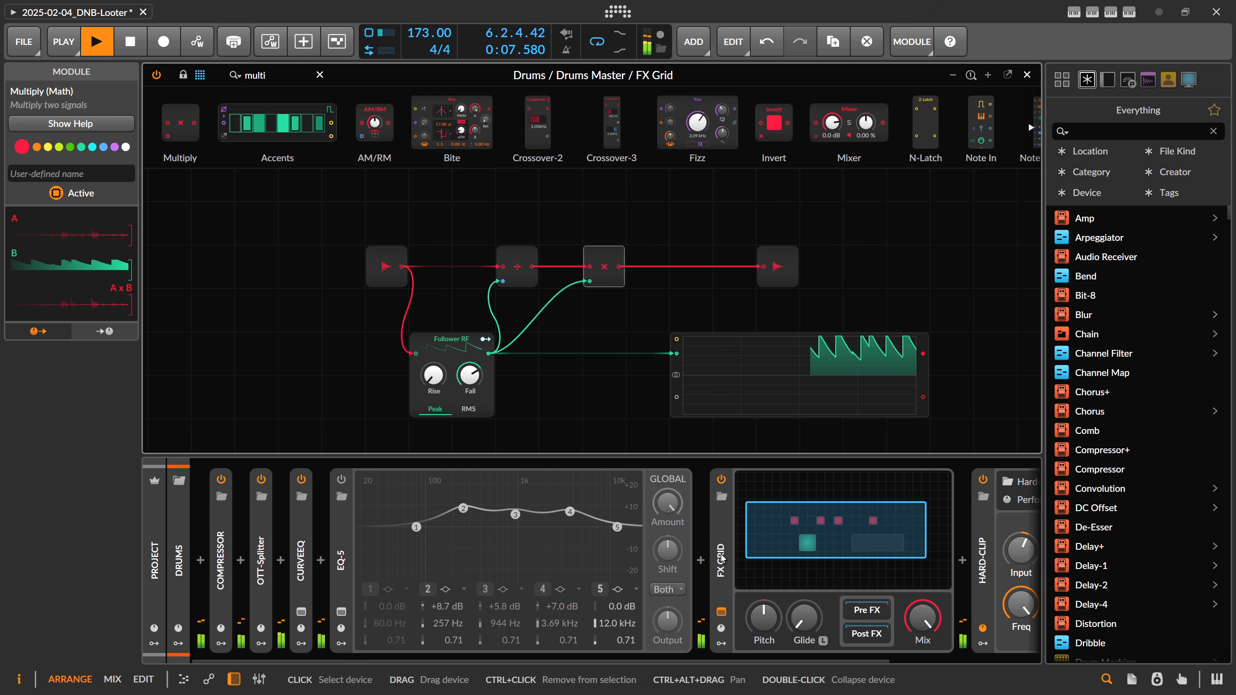
pyautogui.click(722, 480)
pyautogui.click(721, 480)
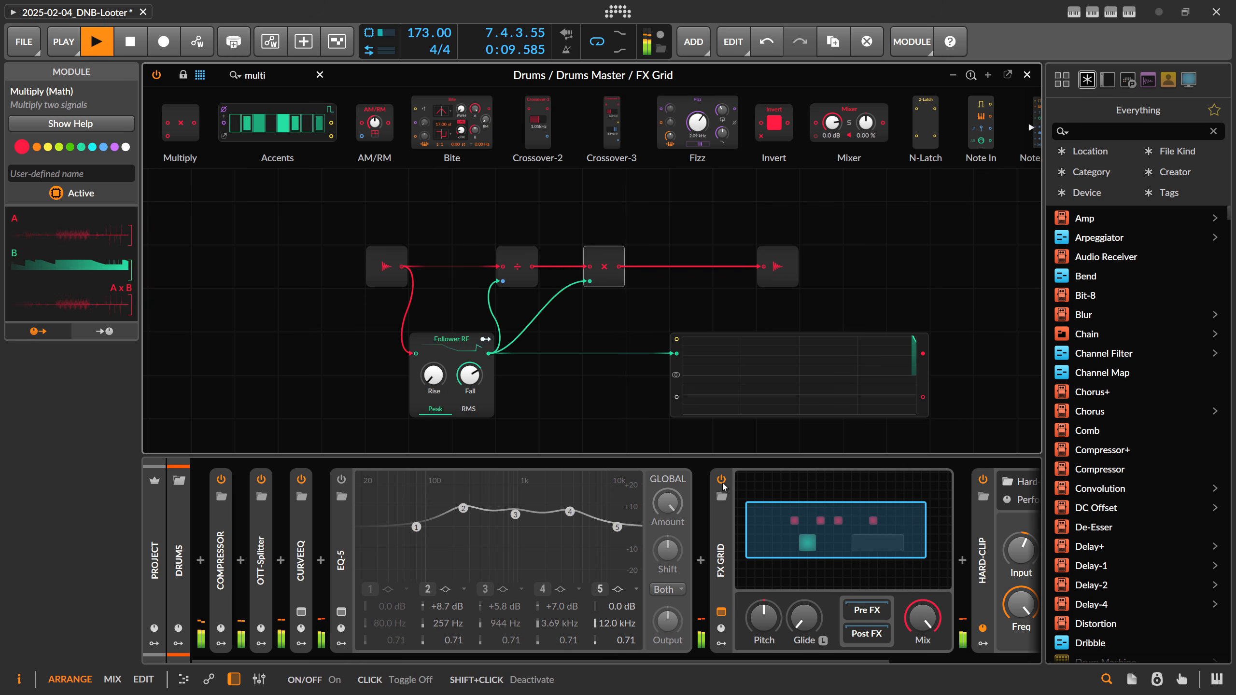
pyautogui.press('space')
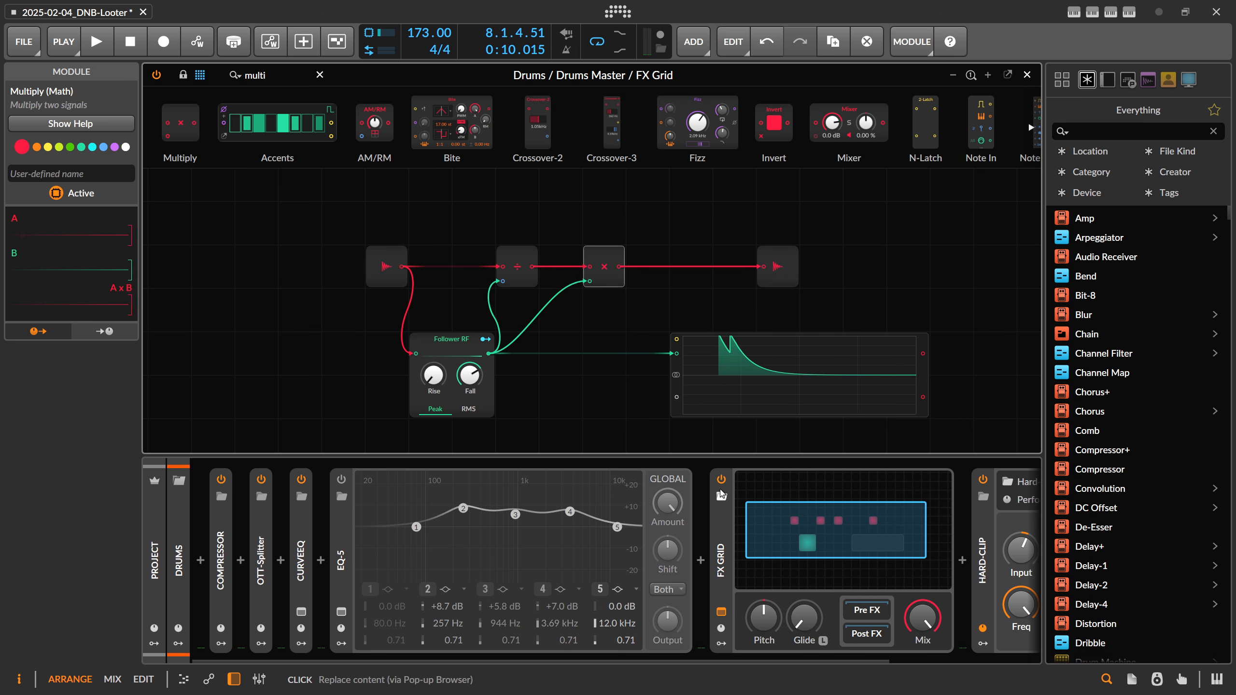
# Step: Disconnect the Follower RF from Multiply's second input and reposition the Oscilloscope beyond the Multiply module
pyautogui.moveTo(642, 370); pyautogui.dragTo(503, 327)
pyautogui.scroll(-1, 543, 354)
pyautogui.moveTo(554, 229); pyautogui.dragTo(537, 224)
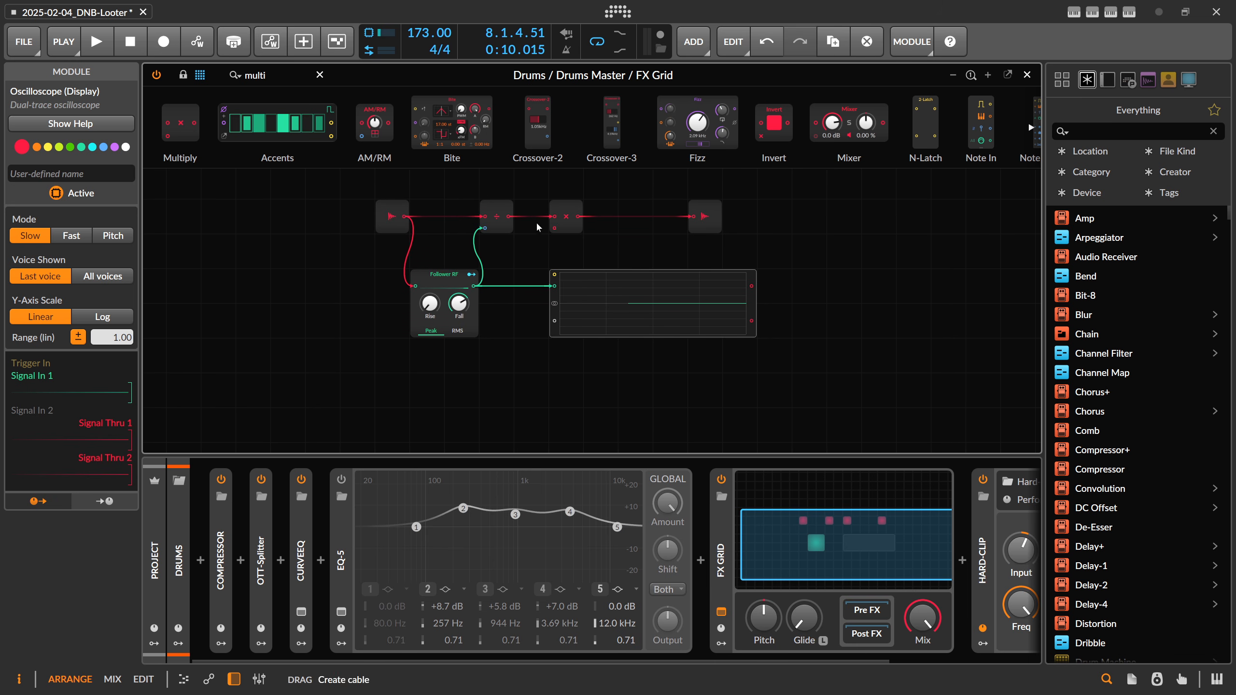
pyautogui.click(566, 215)
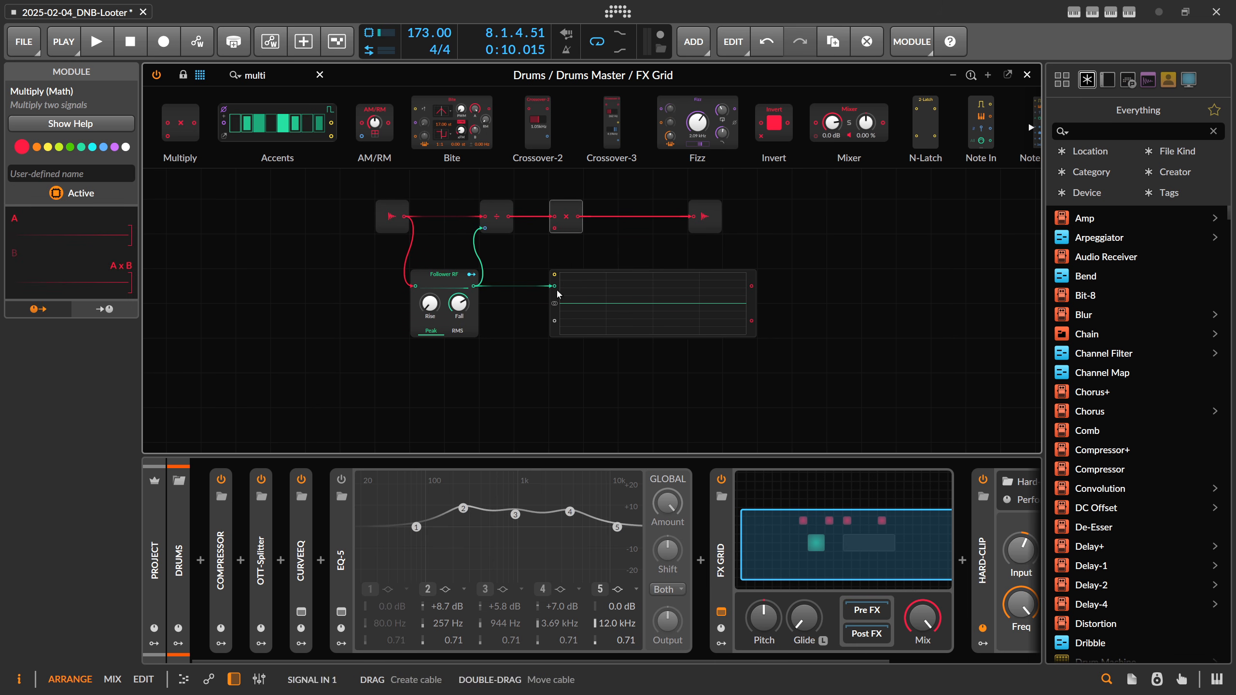
pyautogui.moveTo(577, 295); pyautogui.dragTo(611, 297)
# Step: Duplicate the Follower RF below the original, color the copy yellow-green and remove its input cable
pyautogui.moveTo(493, 379); pyautogui.dragTo(453, 293)
pyautogui.hotkey('ctrl', 'd')
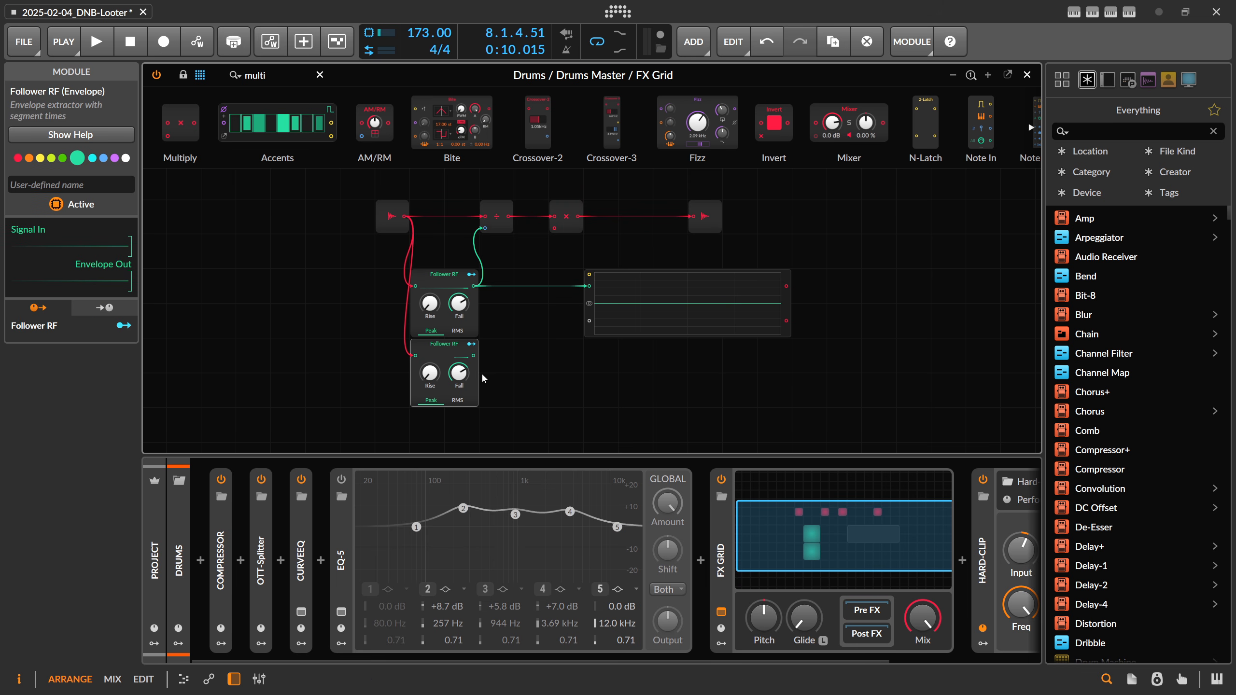
pyautogui.click(51, 159)
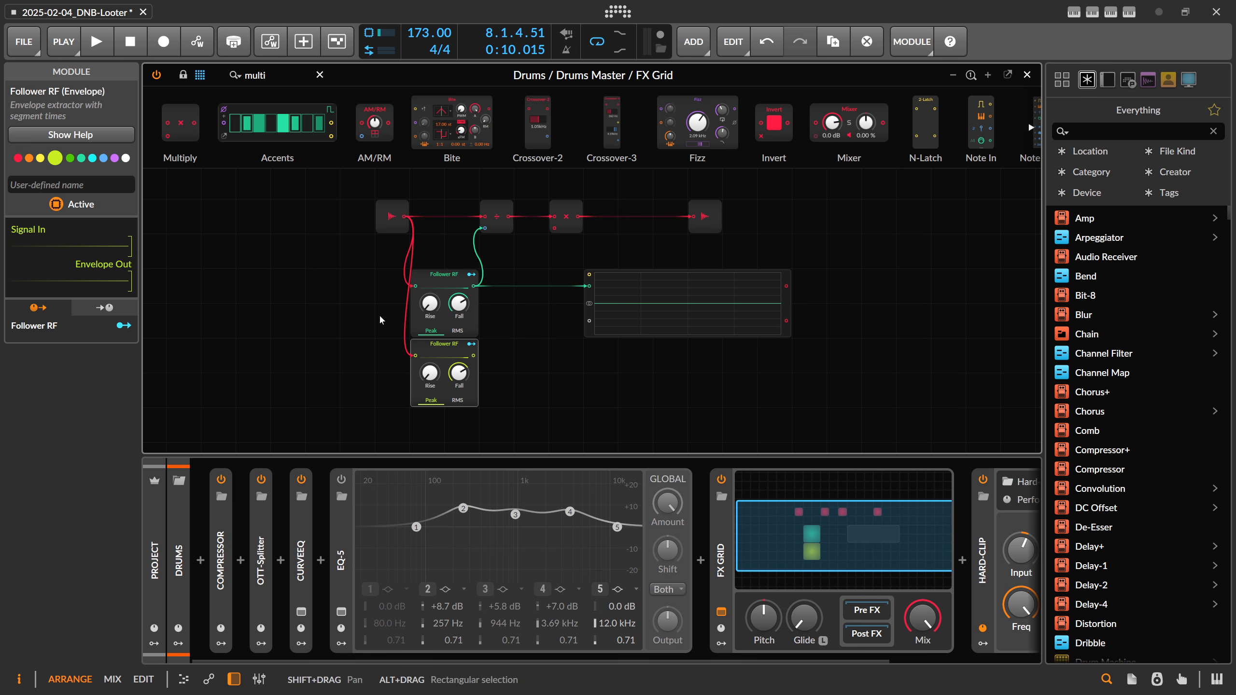
pyautogui.moveTo(416, 356); pyautogui.dragTo(389, 336)
# Step: Add an Audio Sidechain module feeding the duplicate Follower RF and move both modules lower in the patch
pyautogui.click(265, 77)
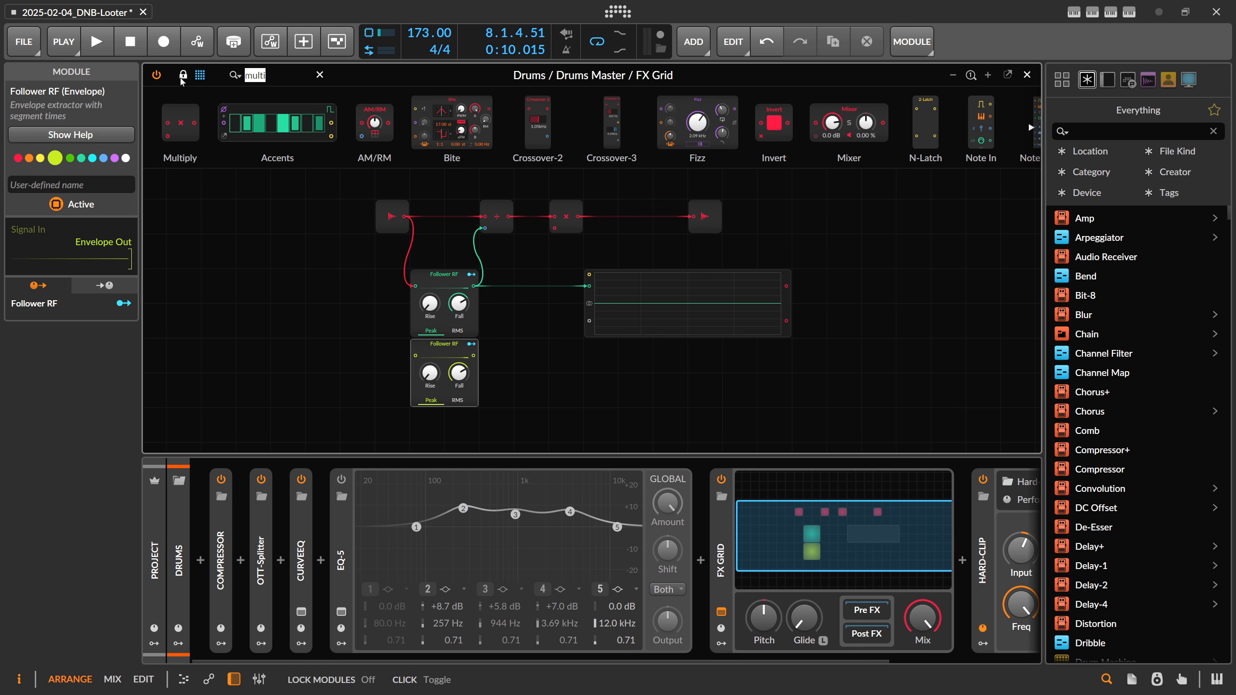
pyautogui.write('side')
pyautogui.moveTo(198, 123); pyautogui.dragTo(416, 356)
pyautogui.moveTo(518, 403); pyautogui.dragTo(384, 347)
pyautogui.moveTo(388, 344); pyautogui.dragTo(404, 361)
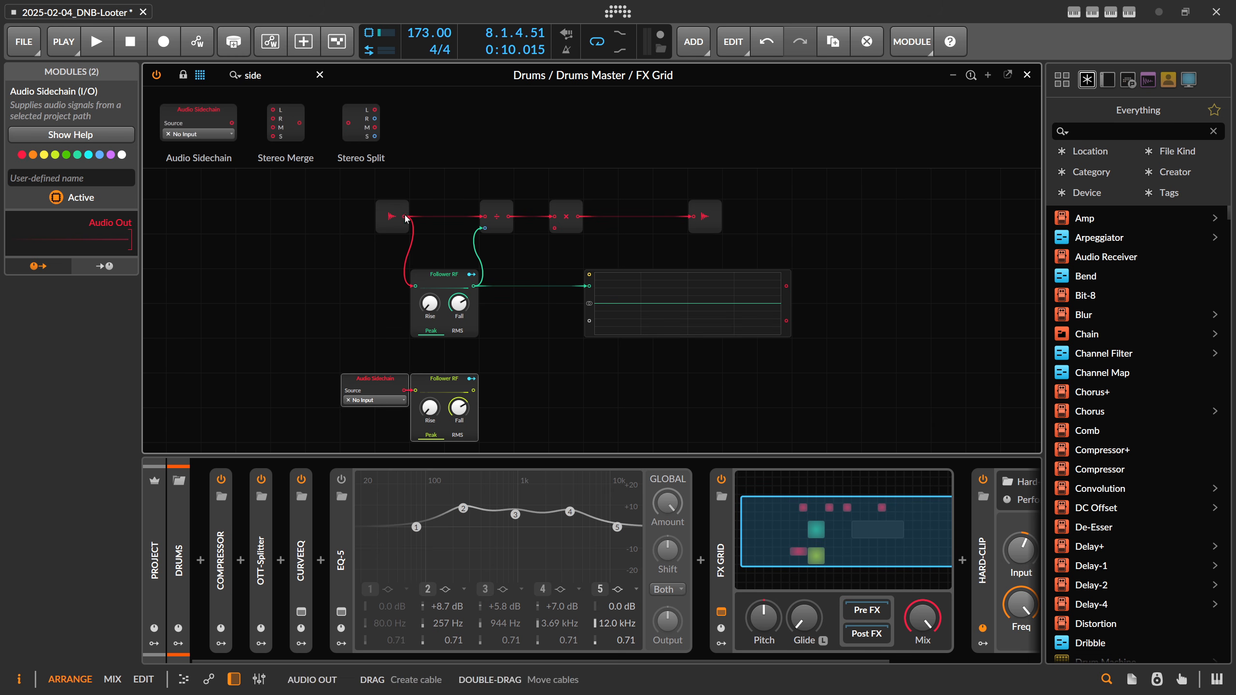
# Step: Insert a Tool device between CurveEQ and EQ-5 in the Drums Master device chain
pyautogui.click(391, 217)
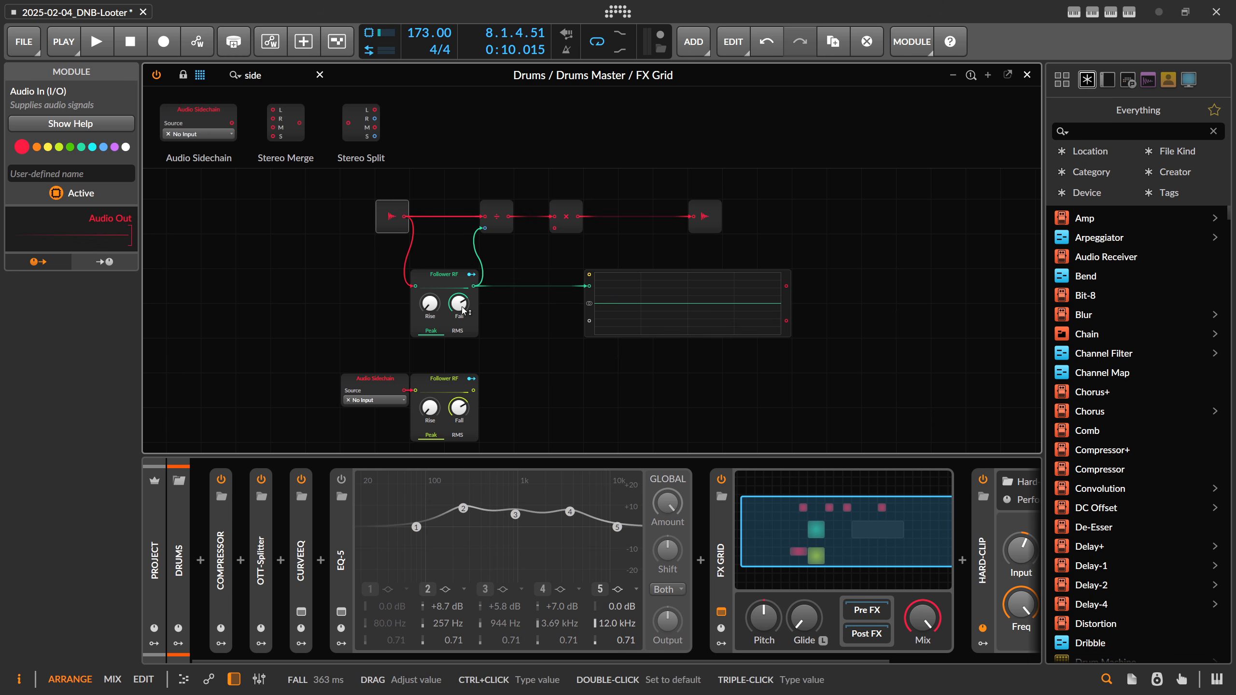
pyautogui.click(579, 223)
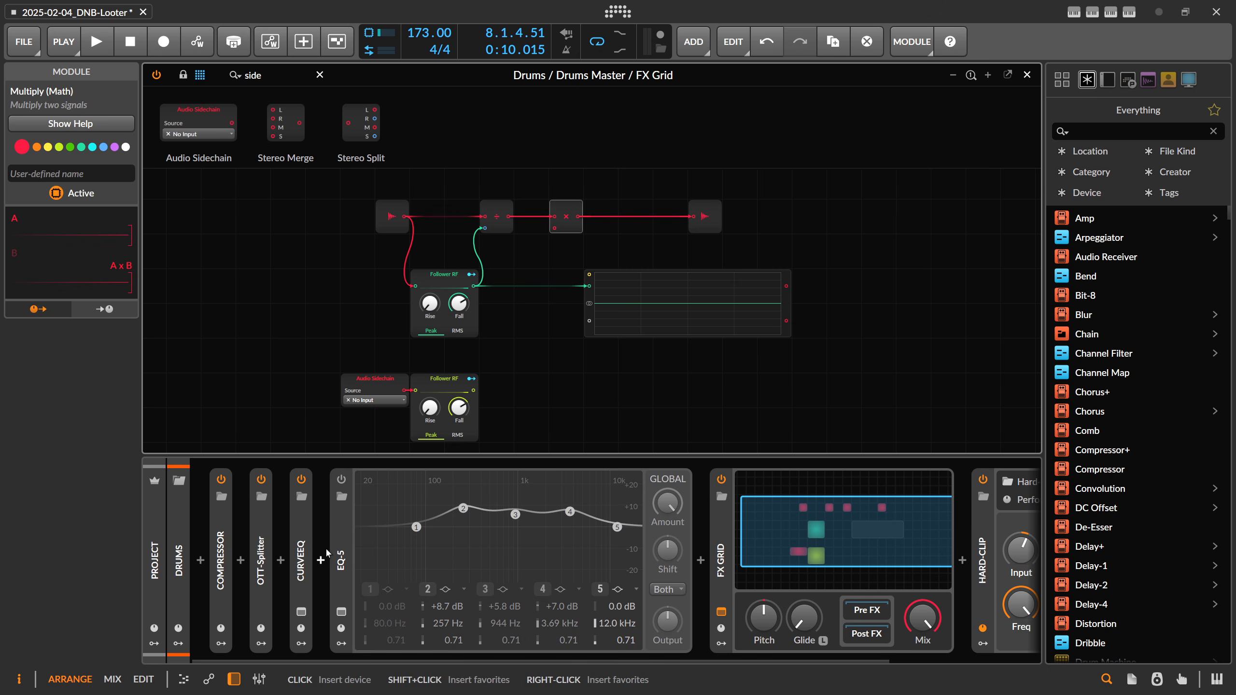
pyautogui.click(321, 562)
pyautogui.write('tool')
pyautogui.press('Down')
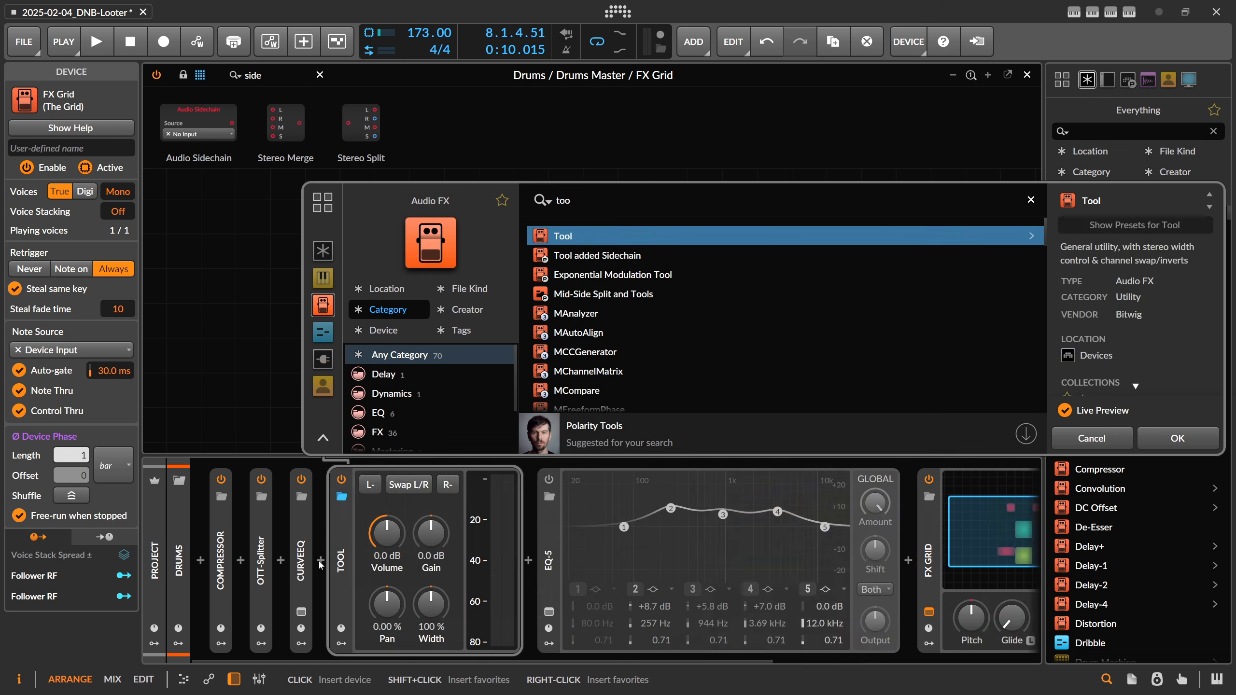
pyautogui.press('Return')
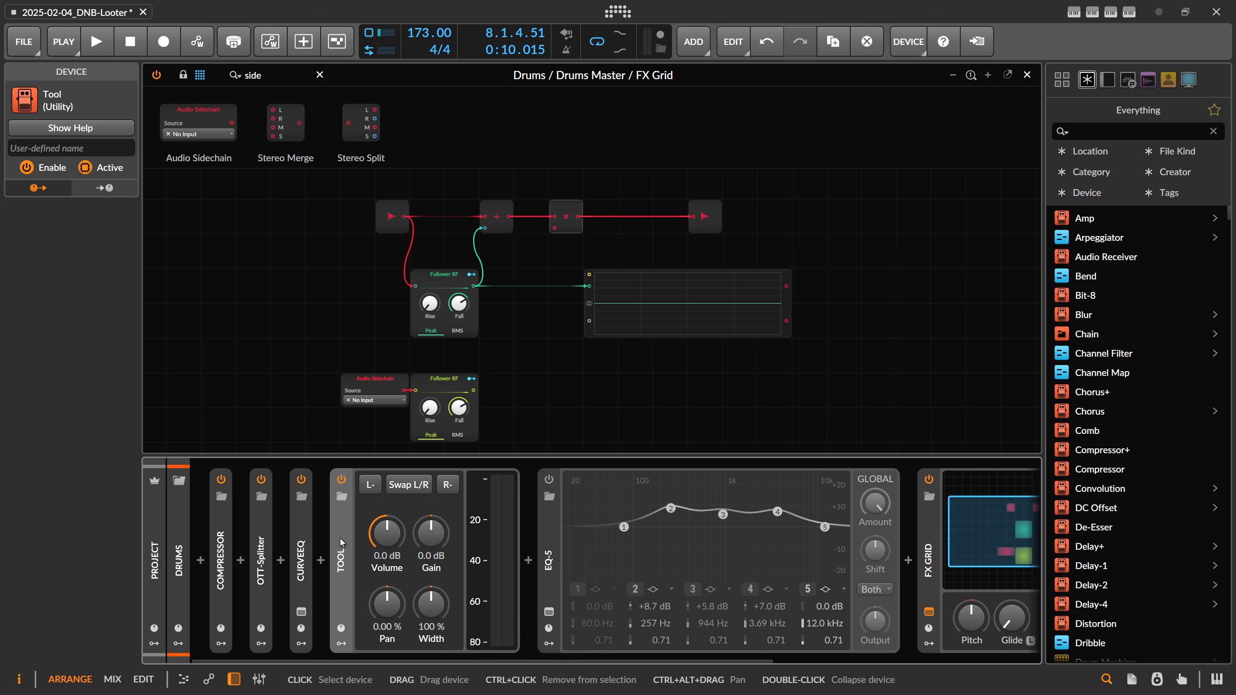
# Step: Set the Audio Sidechain source to Tool Out of the Drums Master track in the Drums group
pyautogui.click(392, 401)
pyautogui.moveTo(419, 502)
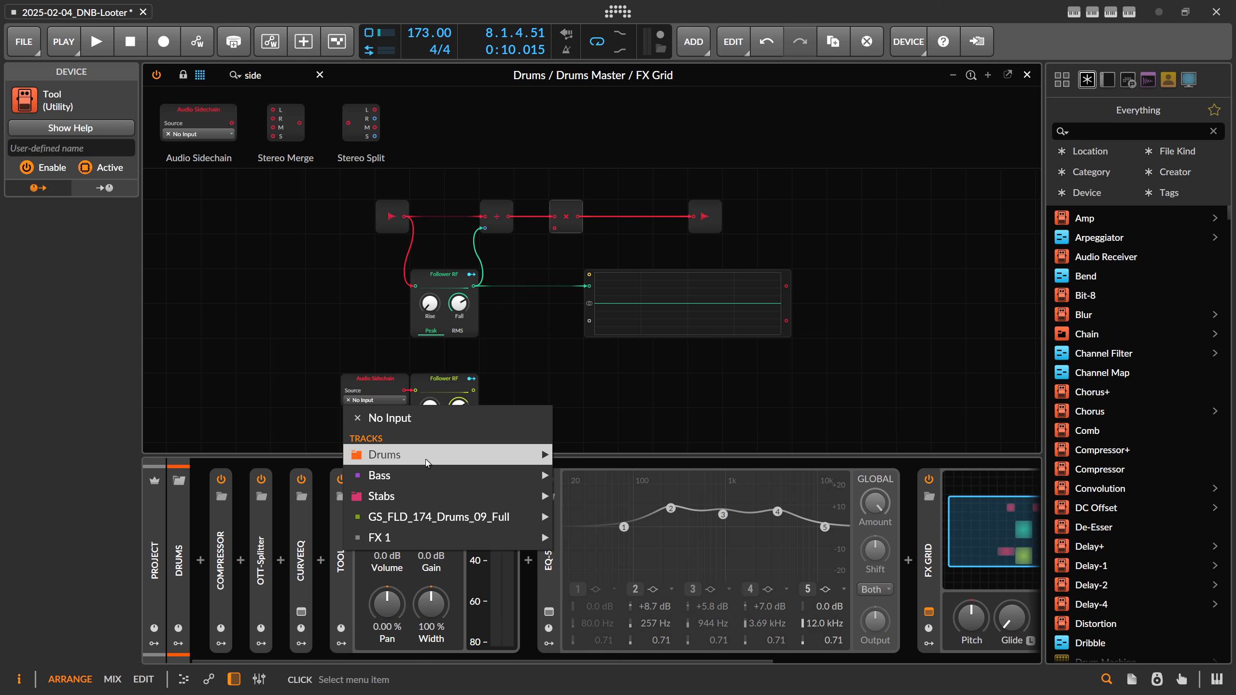
pyautogui.moveTo(494, 458)
pyautogui.moveTo(696, 540)
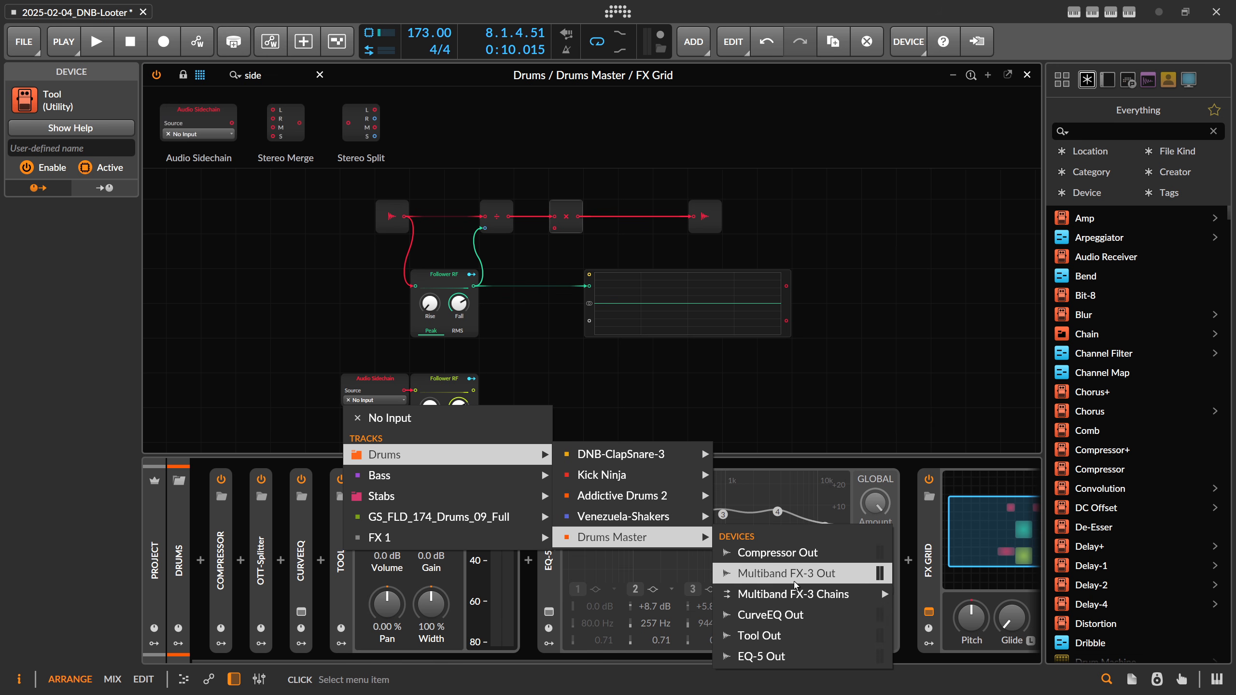
pyautogui.click(760, 636)
# Step: Connect the duplicate Follower RF to Multiply's second input and the Oscilloscope's second signal input, and play the drums
pyautogui.moveTo(689, 658); pyautogui.dragTo(723, 659)
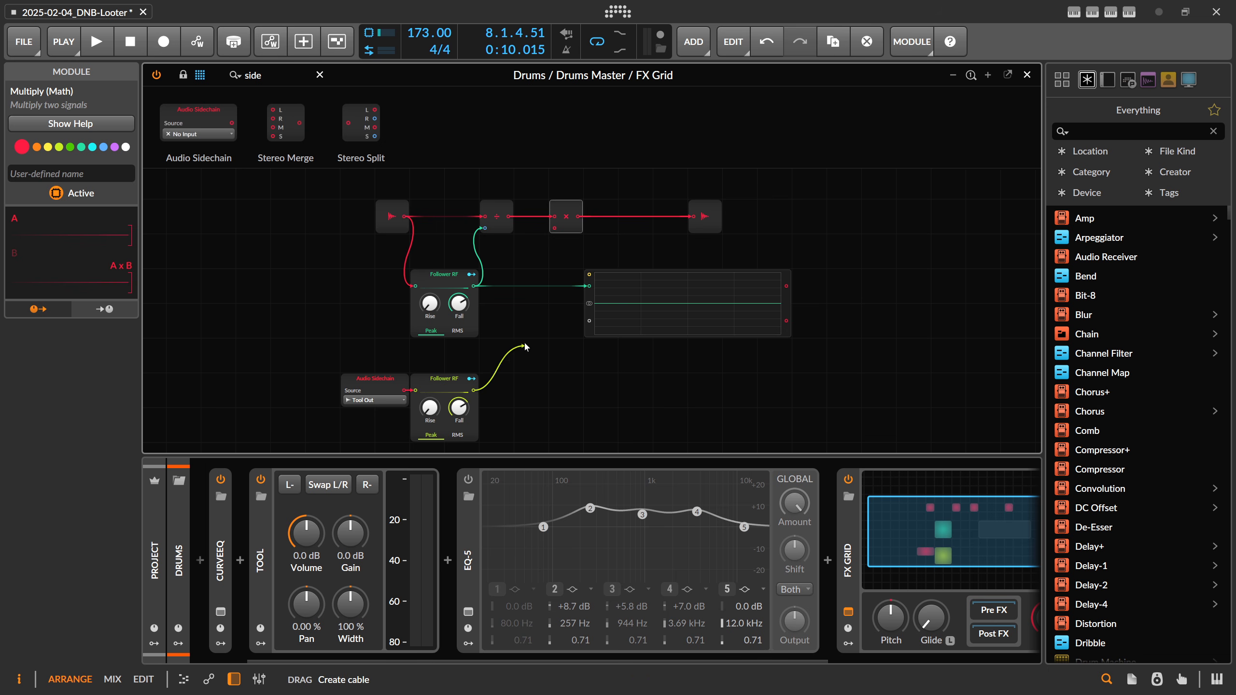
pyautogui.moveTo(554, 251); pyautogui.dragTo(555, 228)
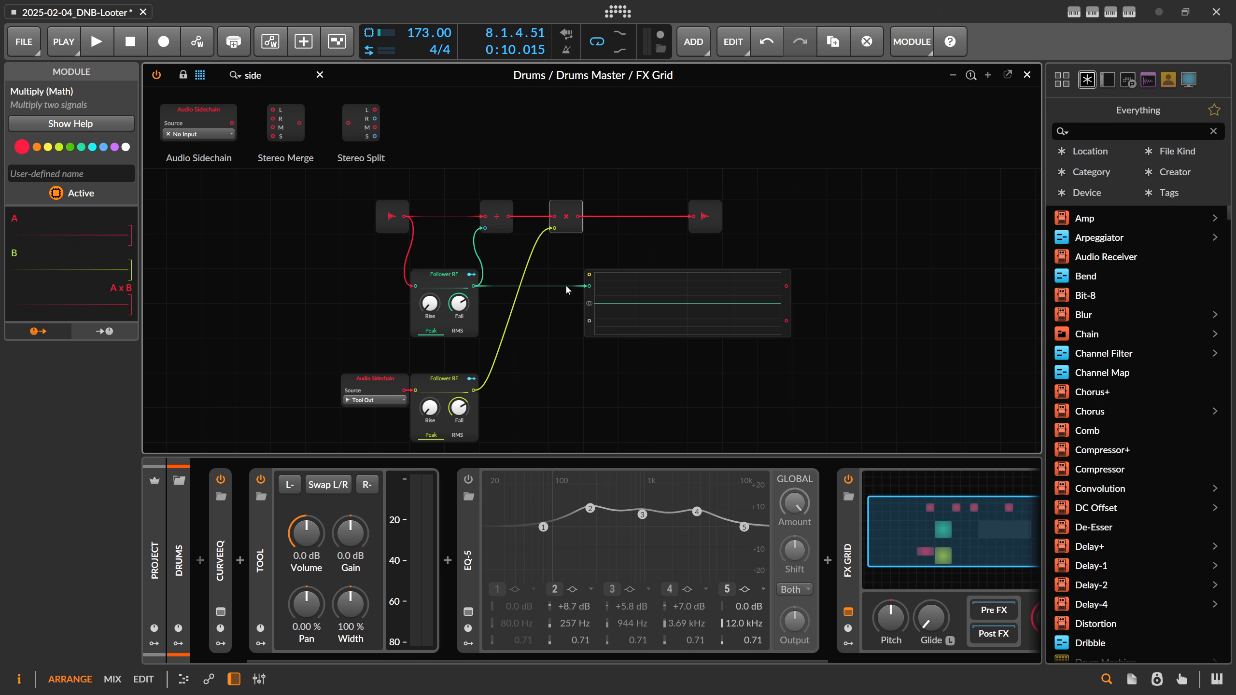
pyautogui.moveTo(584, 315); pyautogui.dragTo(589, 320)
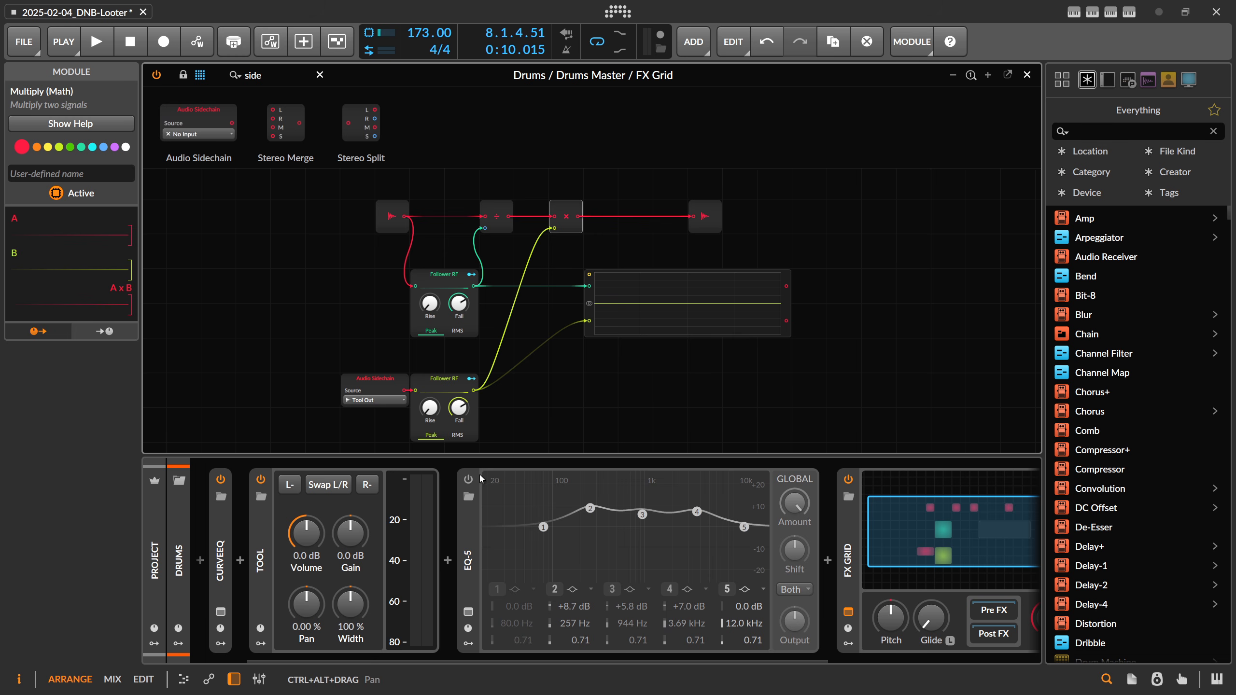
pyautogui.press('space')
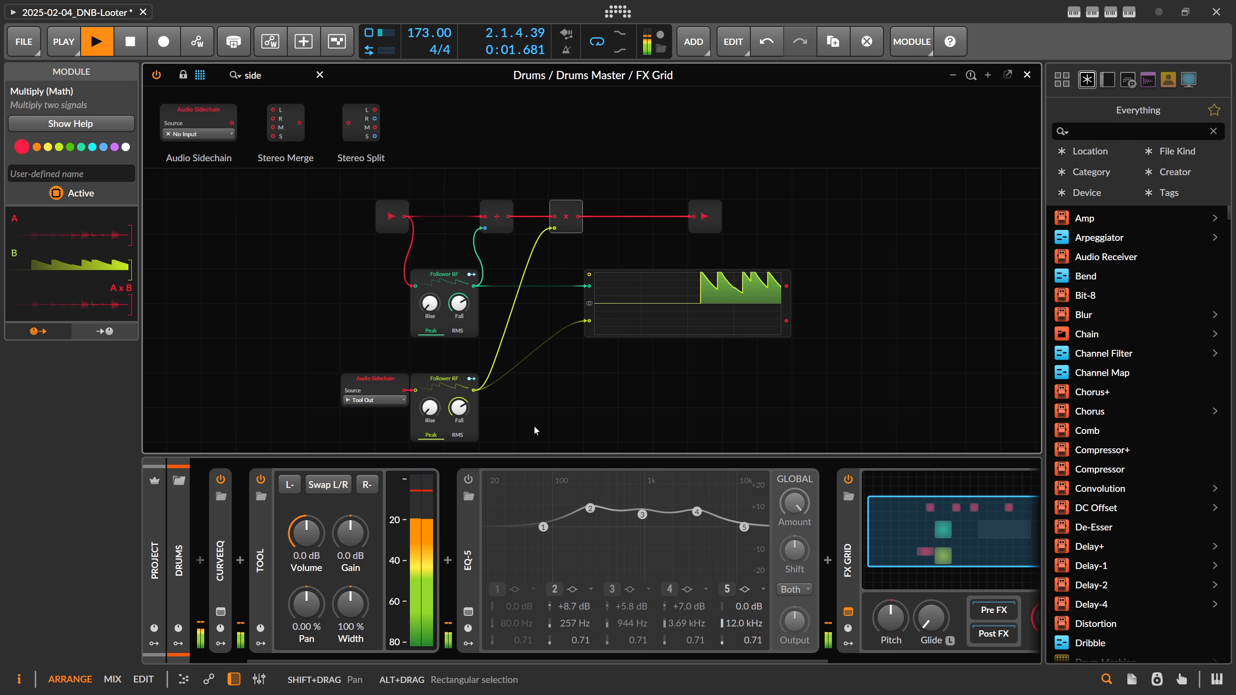
# Step: Enable EQ-5 in the Drums Master chain, play the drums through it and stop playback
pyautogui.press('space')
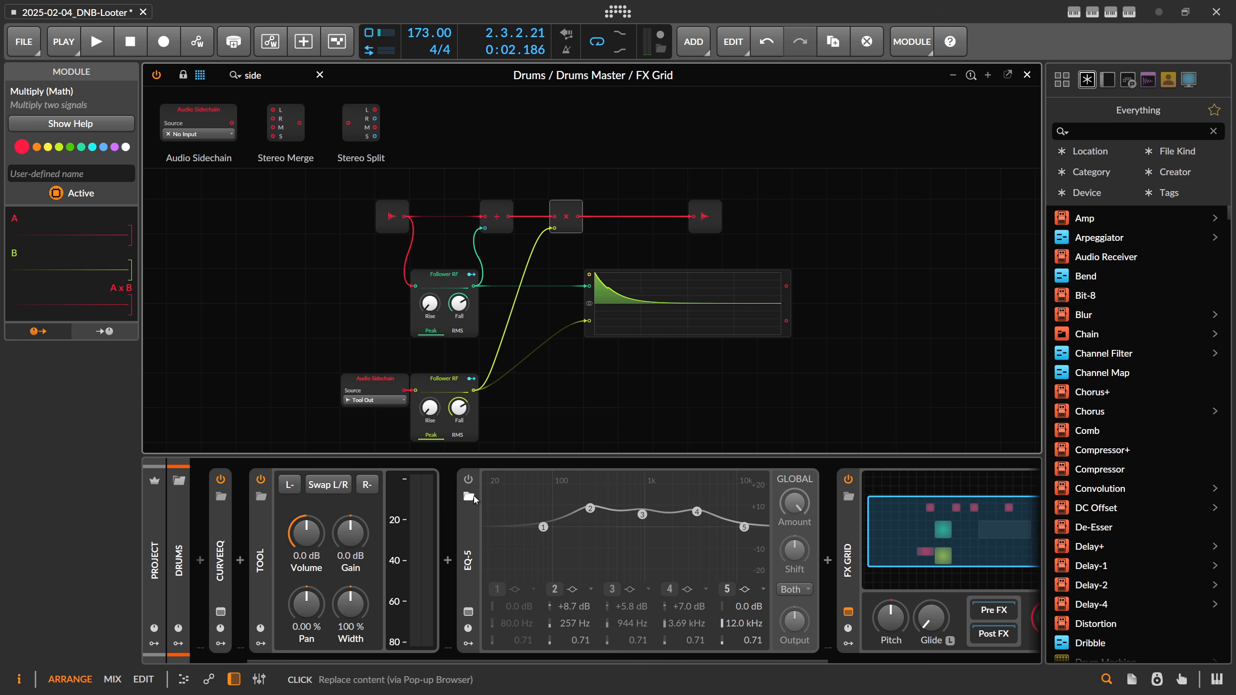
pyautogui.click(469, 480)
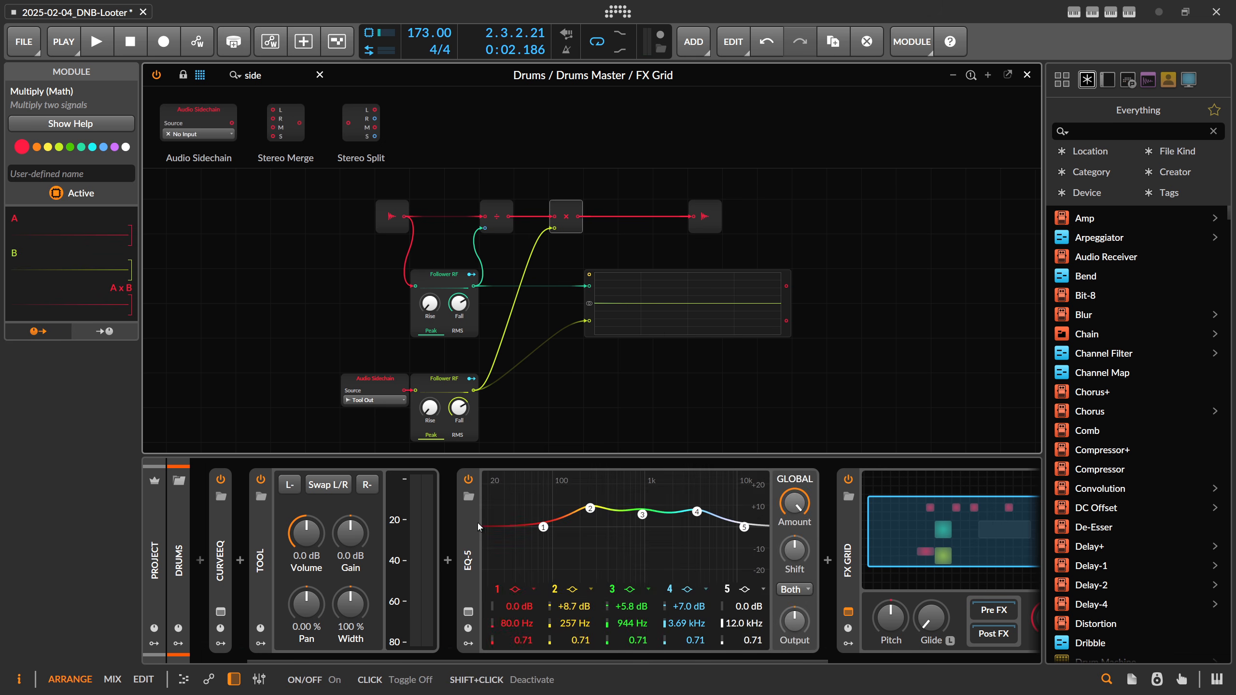
pyautogui.press('space')
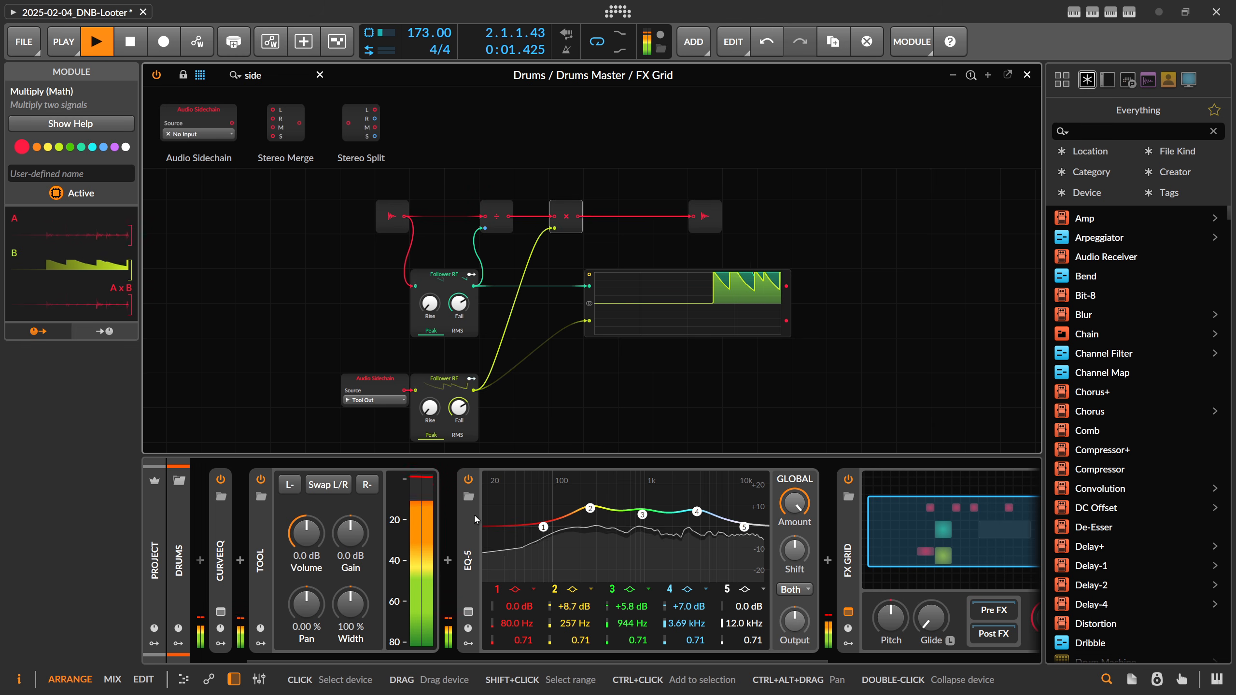
pyautogui.press('space')
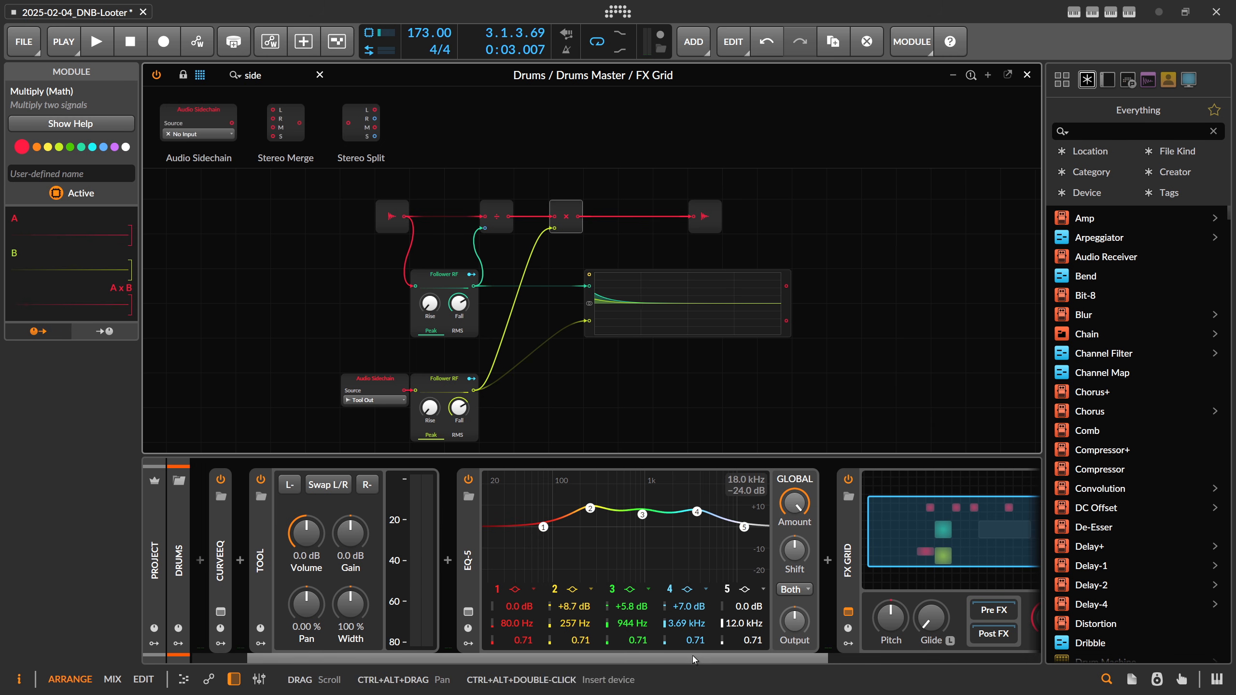
# Step: Change EQ-5's band 1 to a low-cut filter and move it down to 20 Hz while auditioning the drums
pyautogui.moveTo(697, 661); pyautogui.dragTo(737, 661)
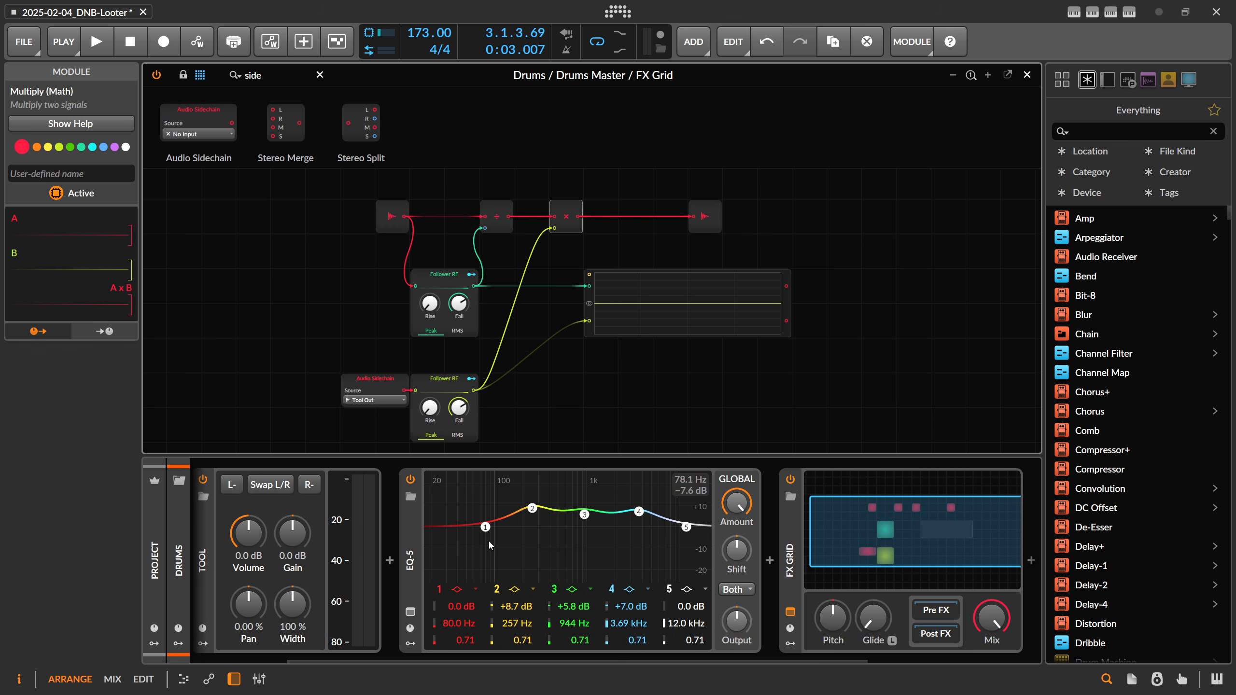
pyautogui.press('space')
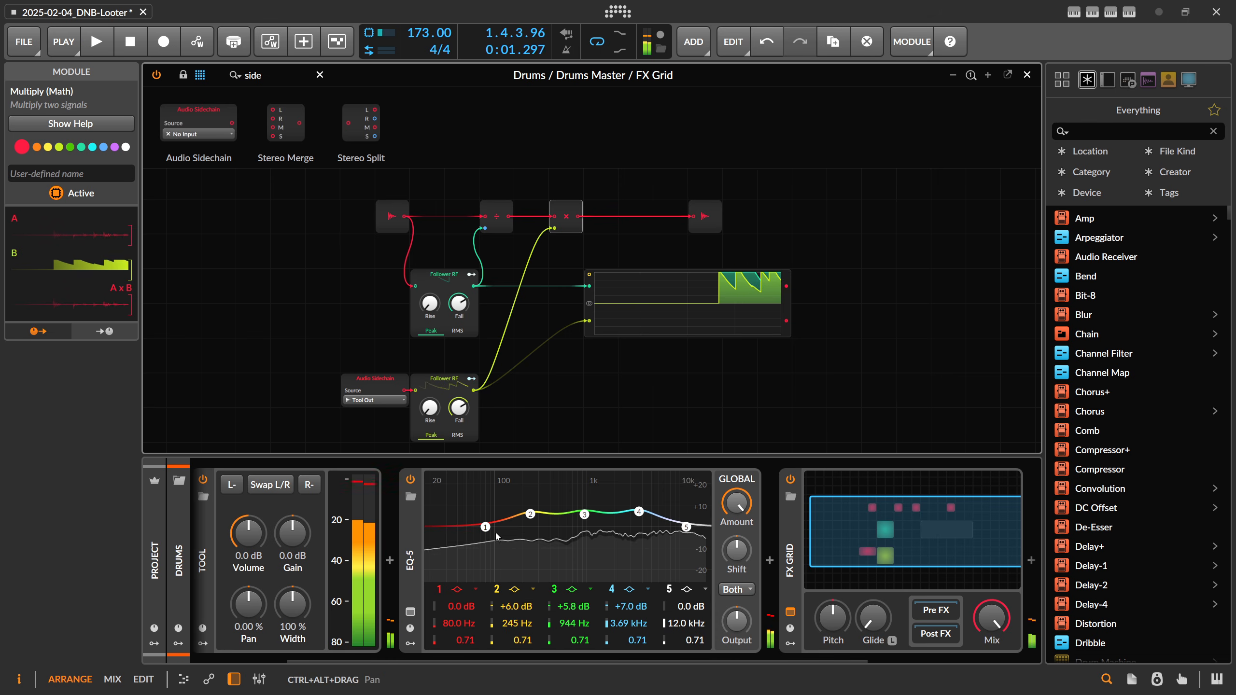
pyautogui.click(457, 589)
pyautogui.click(481, 625)
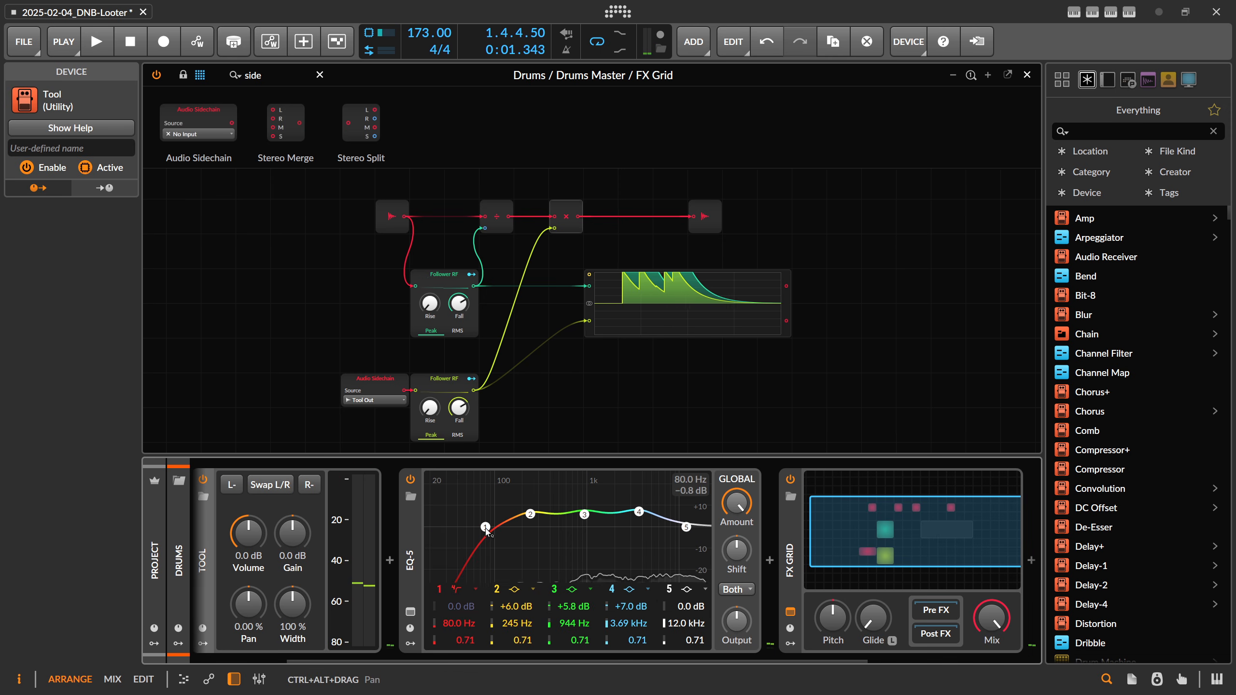
pyautogui.press('space')
pyautogui.moveTo(486, 528); pyautogui.dragTo(428, 522)
pyautogui.press('space')
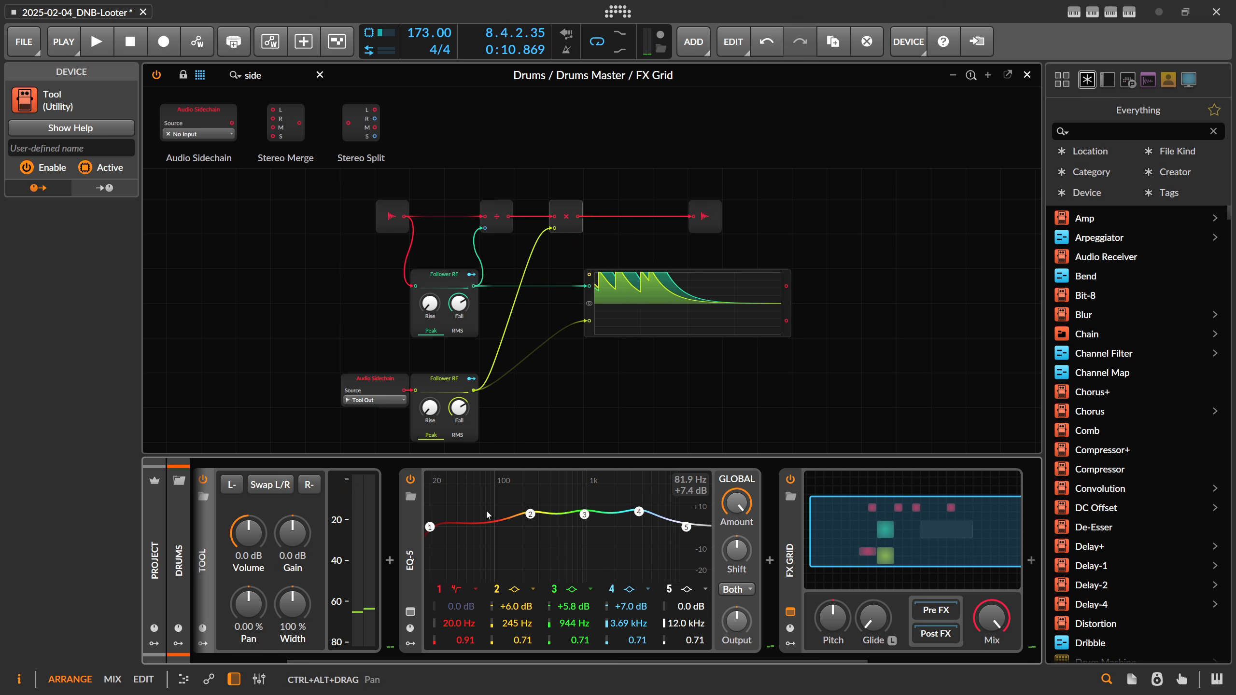
# Step: Sweep EQ-5's band 1 up to 5.76 kHz, compare with FX Grid bypassed and enabled, and return the band to 20 Hz
pyautogui.click(791, 480)
pyautogui.press('space')
pyautogui.moveTo(440, 526); pyautogui.dragTo(668, 532)
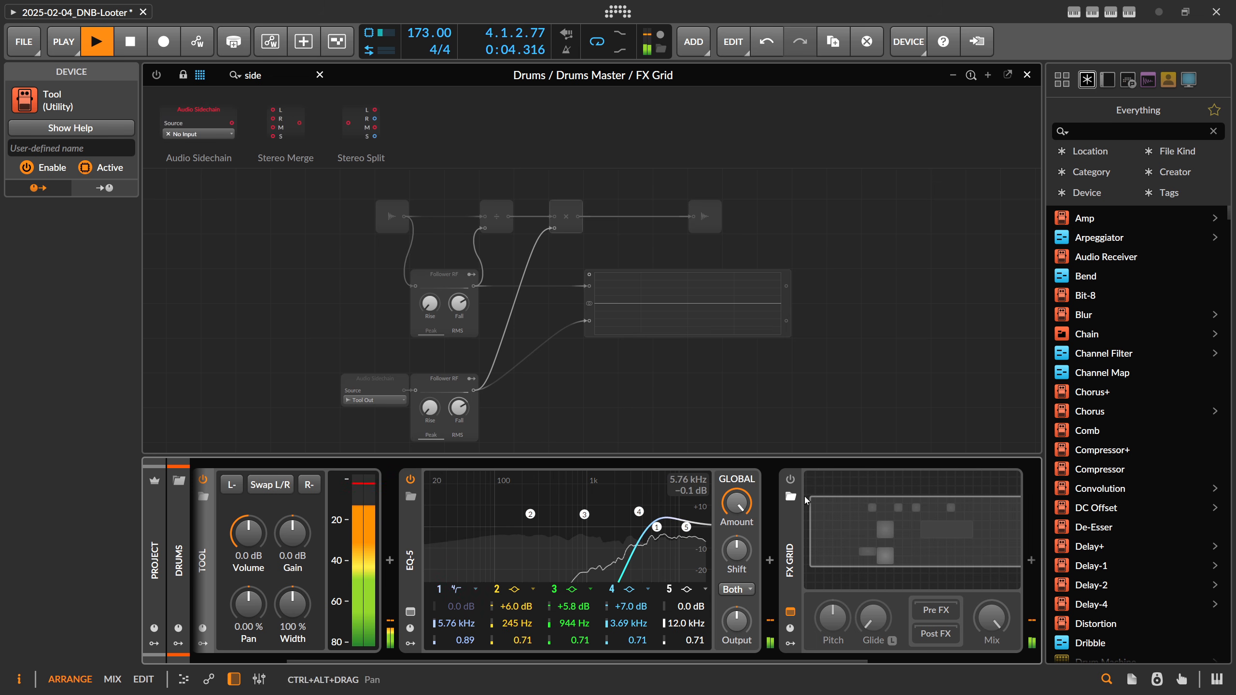
pyautogui.click(790, 481)
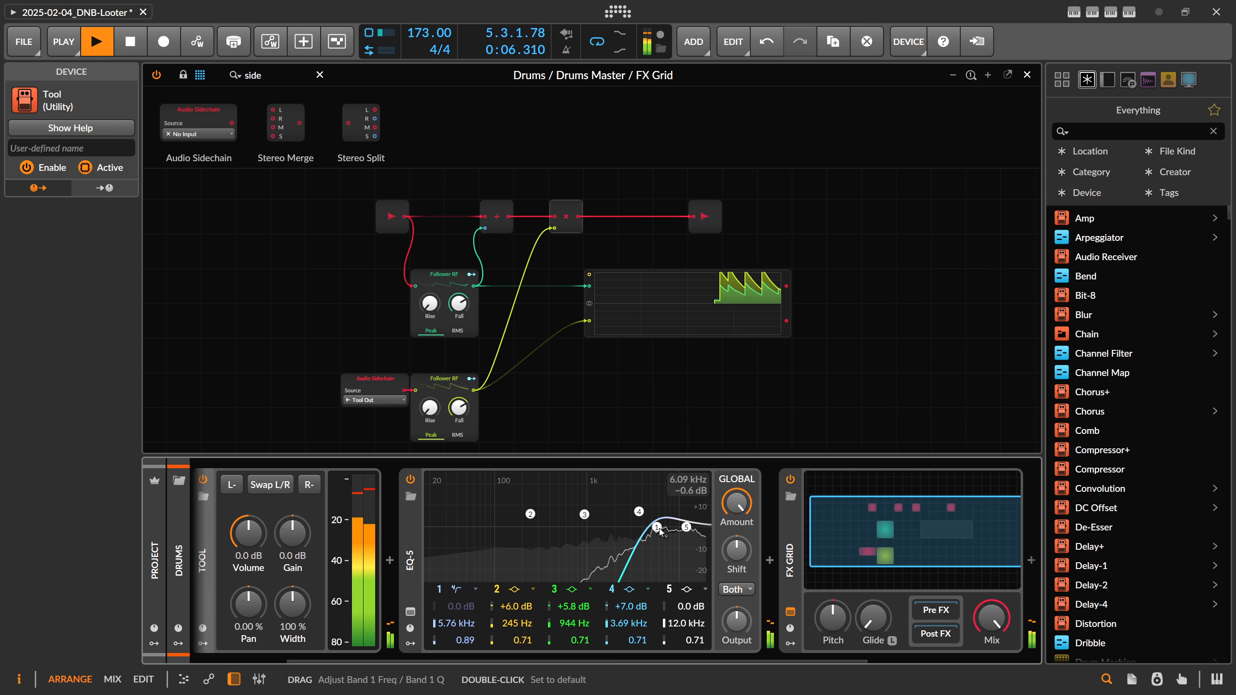
pyautogui.moveTo(656, 527); pyautogui.dragTo(430, 527)
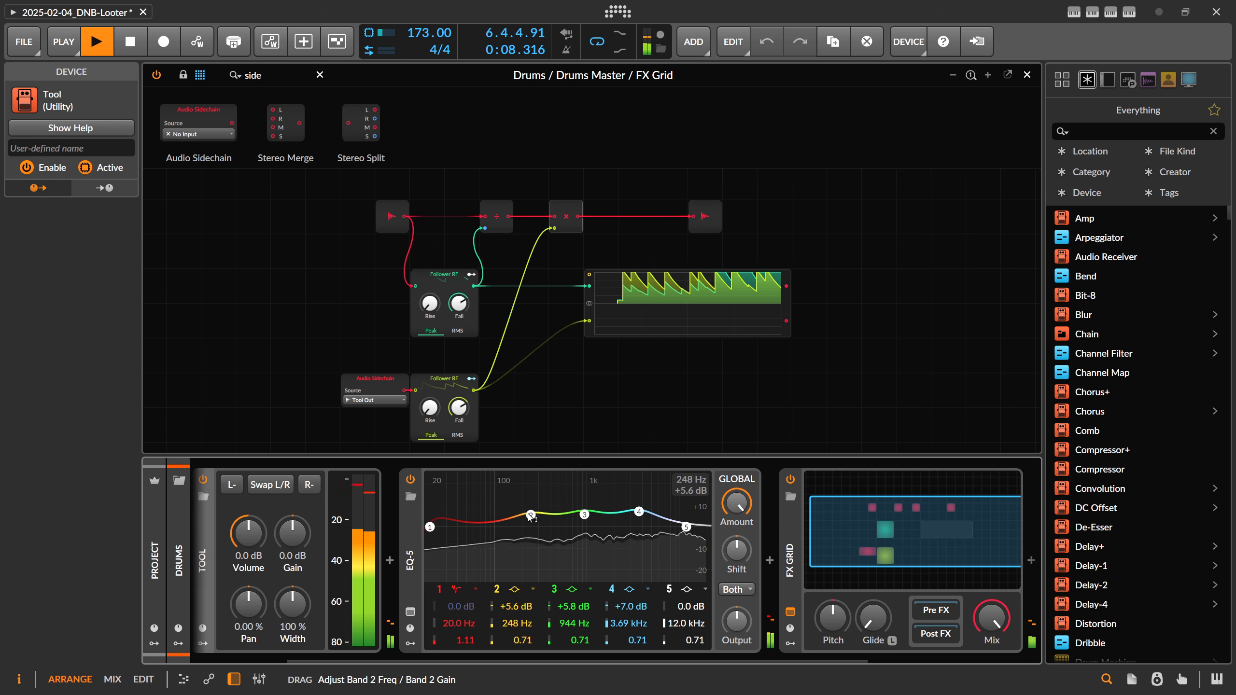
# Step: Cut EQ-5's bands 2, 3 and 4 to -23.2, -18.4 and -17.8 dB and compare the sound with FX Grid bypassed and enabled
pyautogui.moveTo(531, 514); pyautogui.dragTo(527, 565)
pyautogui.moveTo(583, 514); pyautogui.dragTo(597, 561)
pyautogui.moveTo(639, 512); pyautogui.dragTo(646, 566)
pyautogui.moveTo(527, 565); pyautogui.dragTo(595, 566)
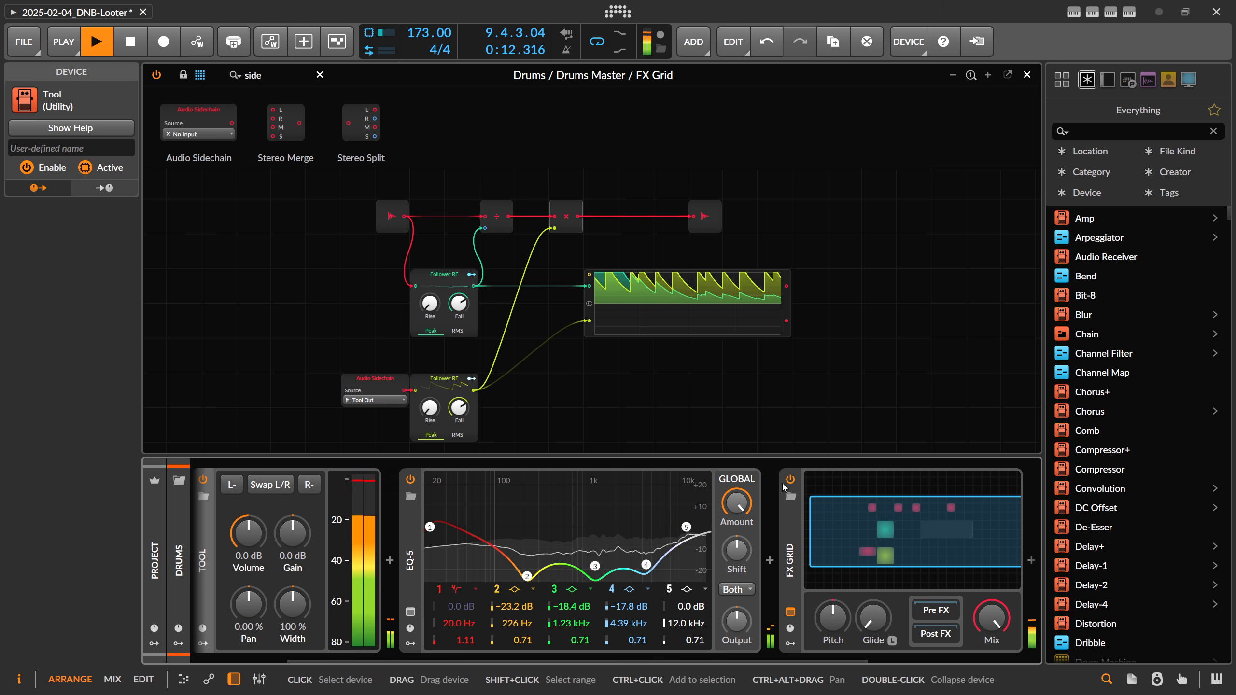
pyautogui.click(790, 479)
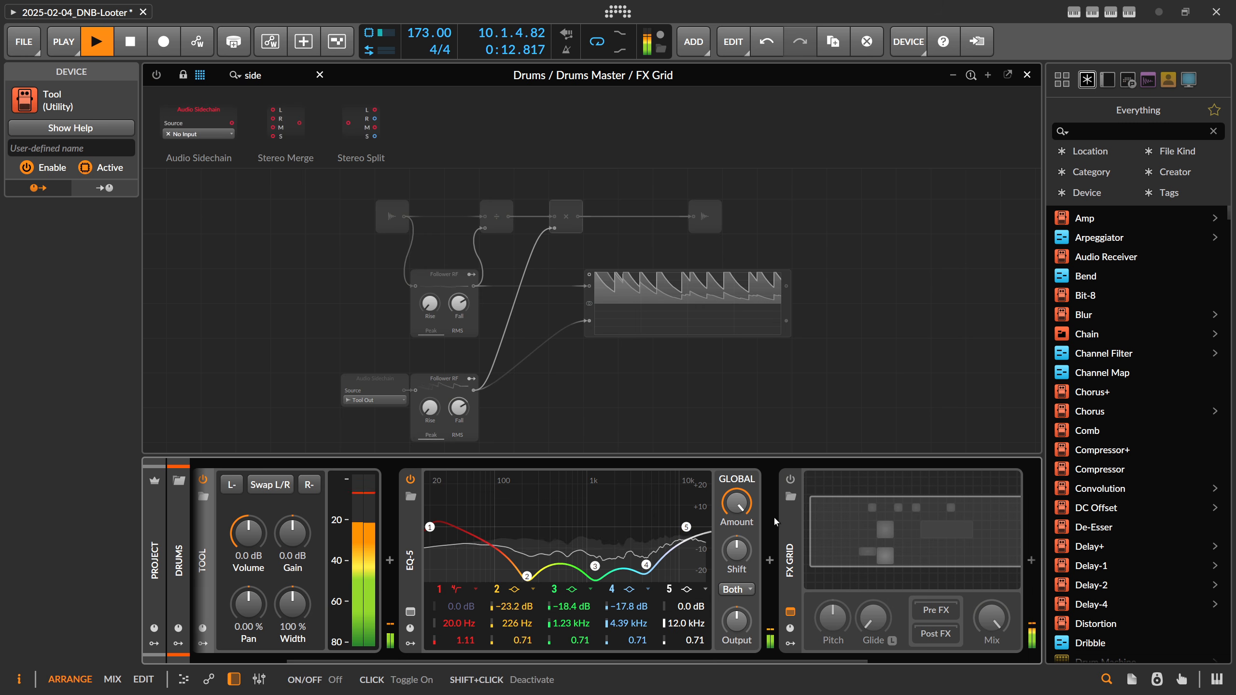
pyautogui.click(790, 479)
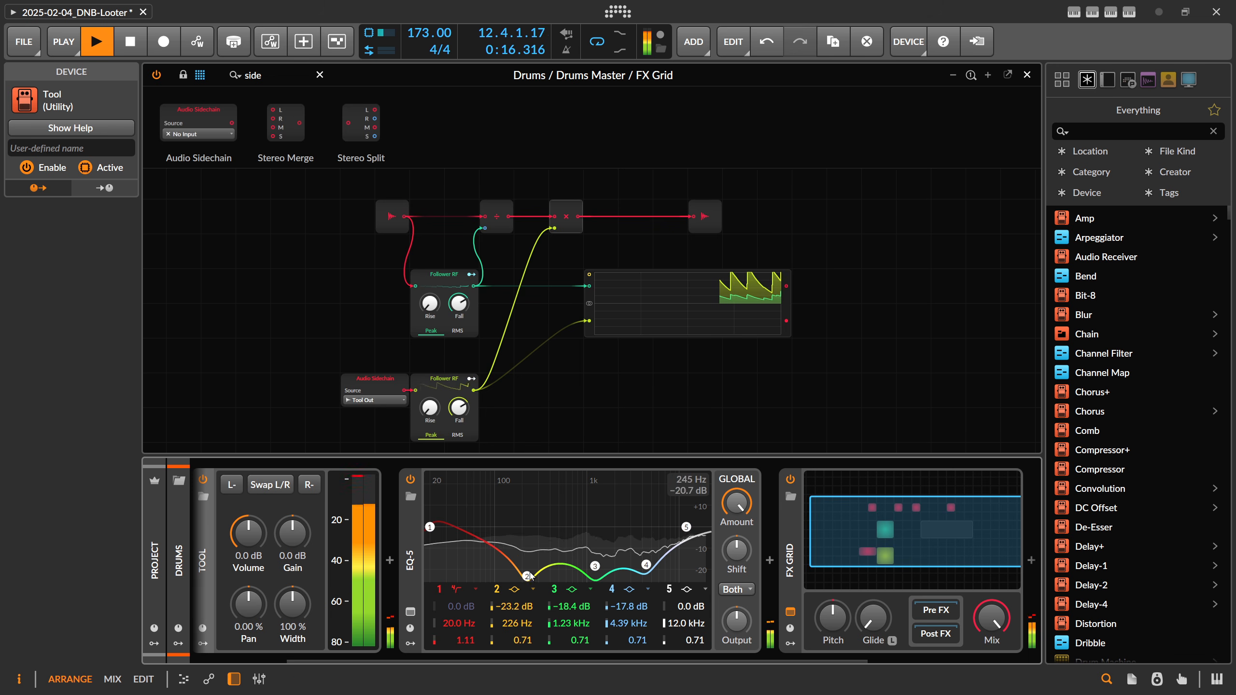
# Step: Boost EQ-5's bands 2, 3 and 5 to +18.2 dB and band 4 to +17.2 dB, with band 5 at 10.2 kHz, and stop playback
pyautogui.moveTo(527, 576); pyautogui.dragTo(539, 505)
pyautogui.moveTo(595, 566); pyautogui.dragTo(606, 506)
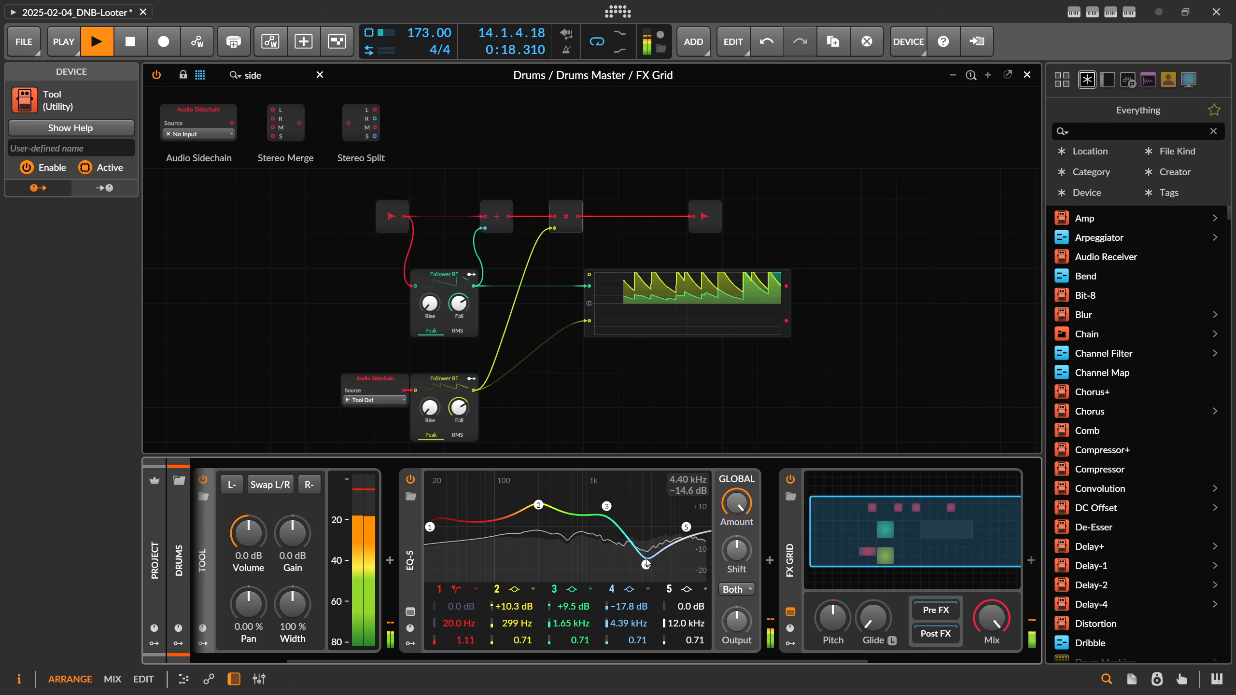
pyautogui.moveTo(646, 565); pyautogui.dragTo(654, 514)
pyautogui.moveTo(541, 508); pyautogui.dragTo(526, 491)
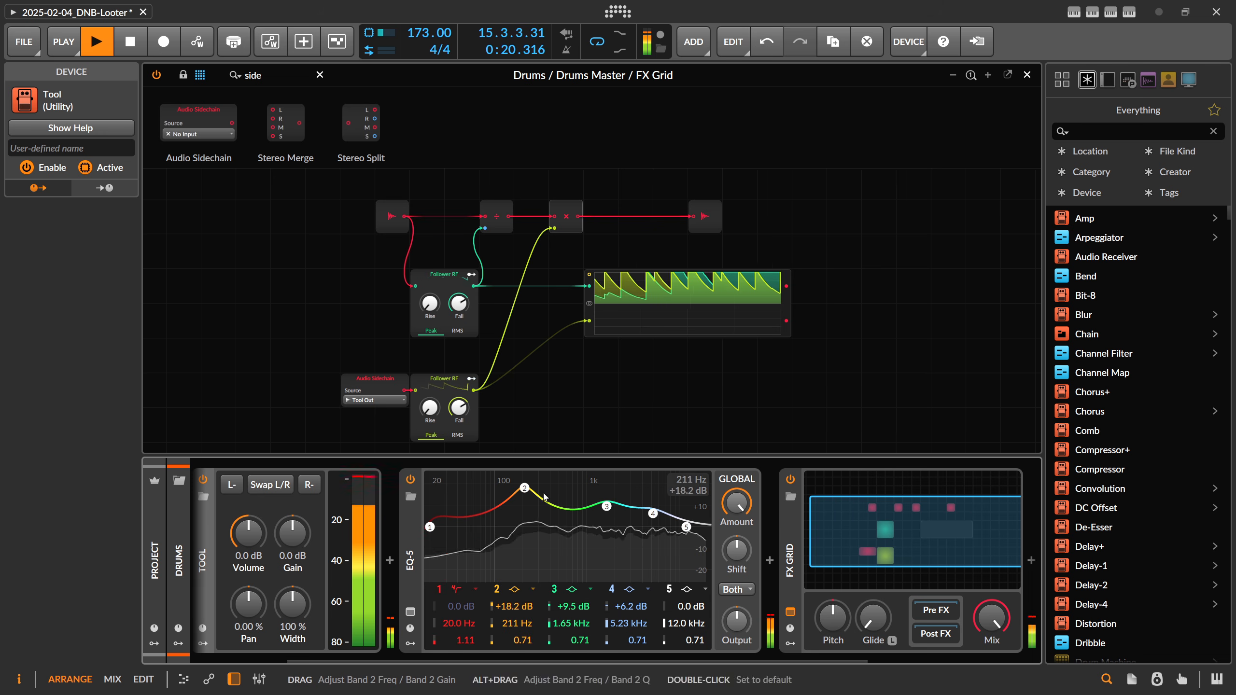
pyautogui.moveTo(607, 507); pyautogui.dragTo(642, 491)
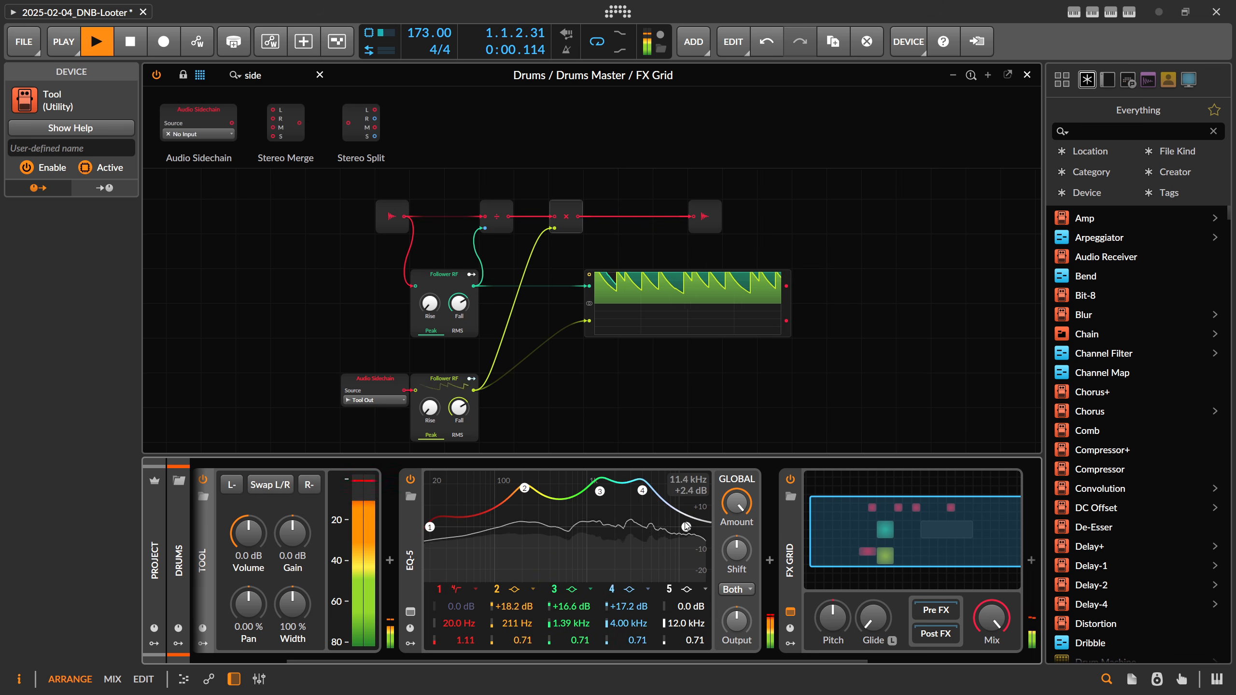
pyautogui.moveTo(686, 528); pyautogui.dragTo(680, 488)
pyautogui.moveTo(603, 494); pyautogui.dragTo(581, 487)
pyautogui.press('space')
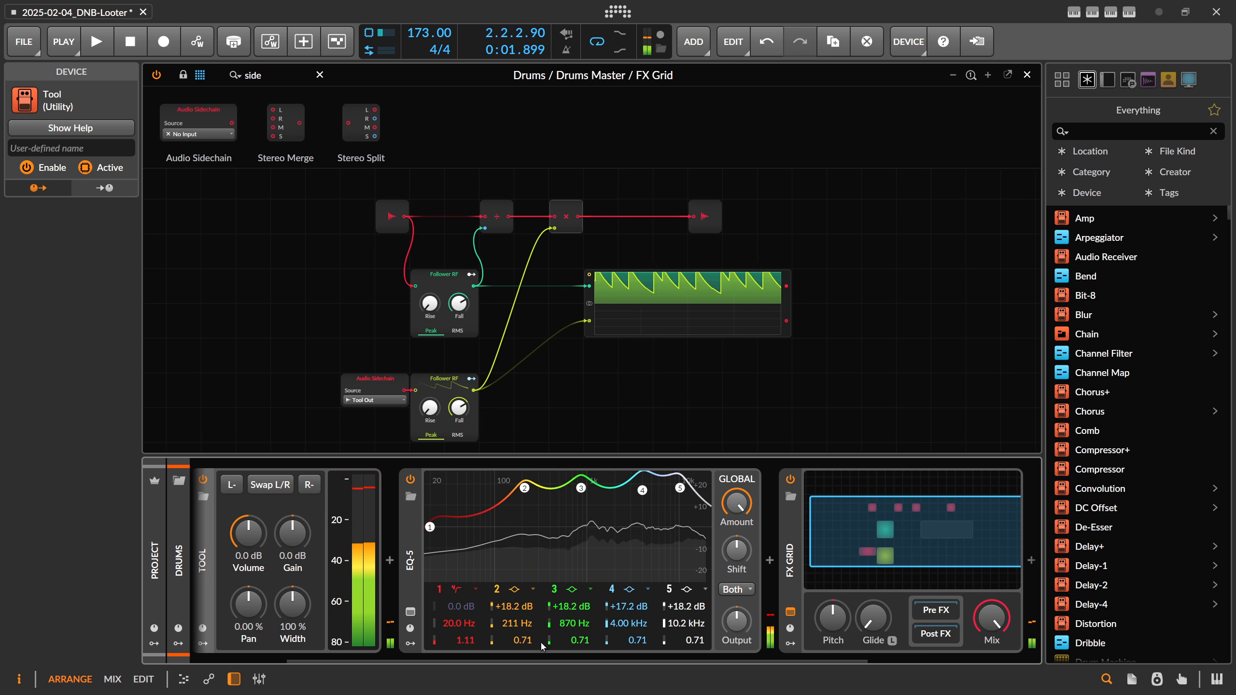
# Step: Play the drums and sweep EQ-5's output gain between +11.9 dB and -17.3 dB to test the level compensation
pyautogui.hscroll(3, 540, 642)
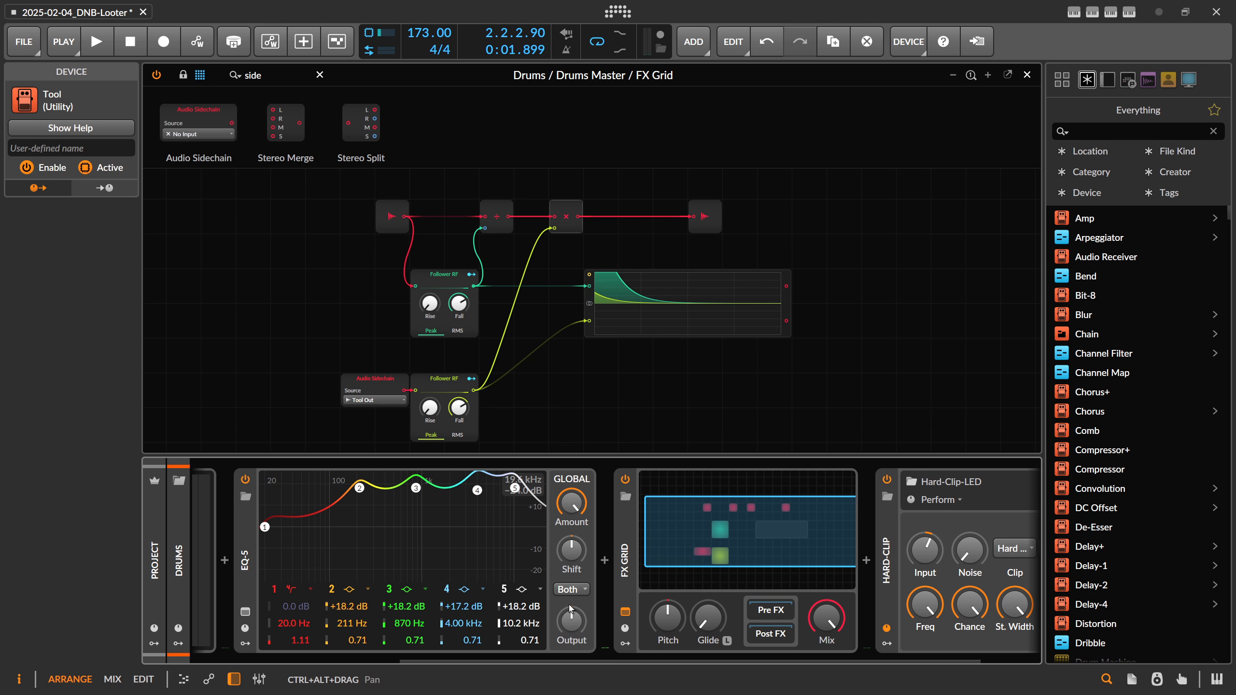
pyautogui.press('space')
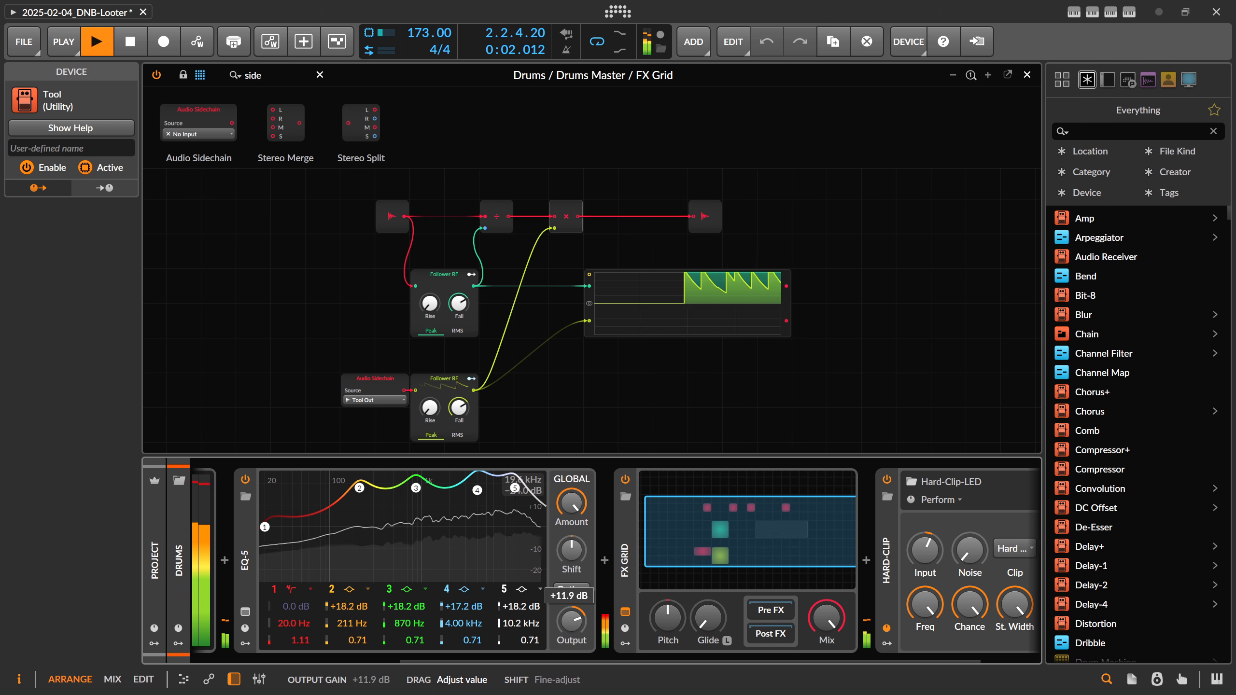
pyautogui.moveTo(572, 623); pyautogui.dragTo(573, 631)
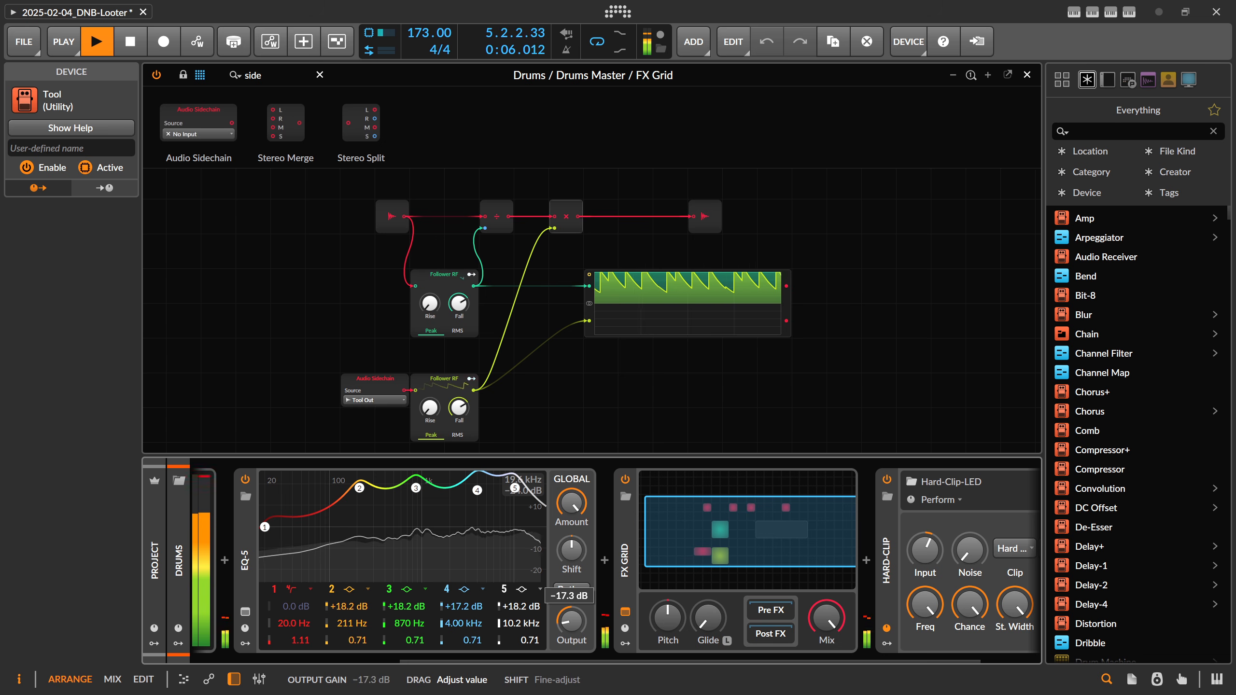
pyautogui.moveTo(572, 622); pyautogui.dragTo(572, 624)
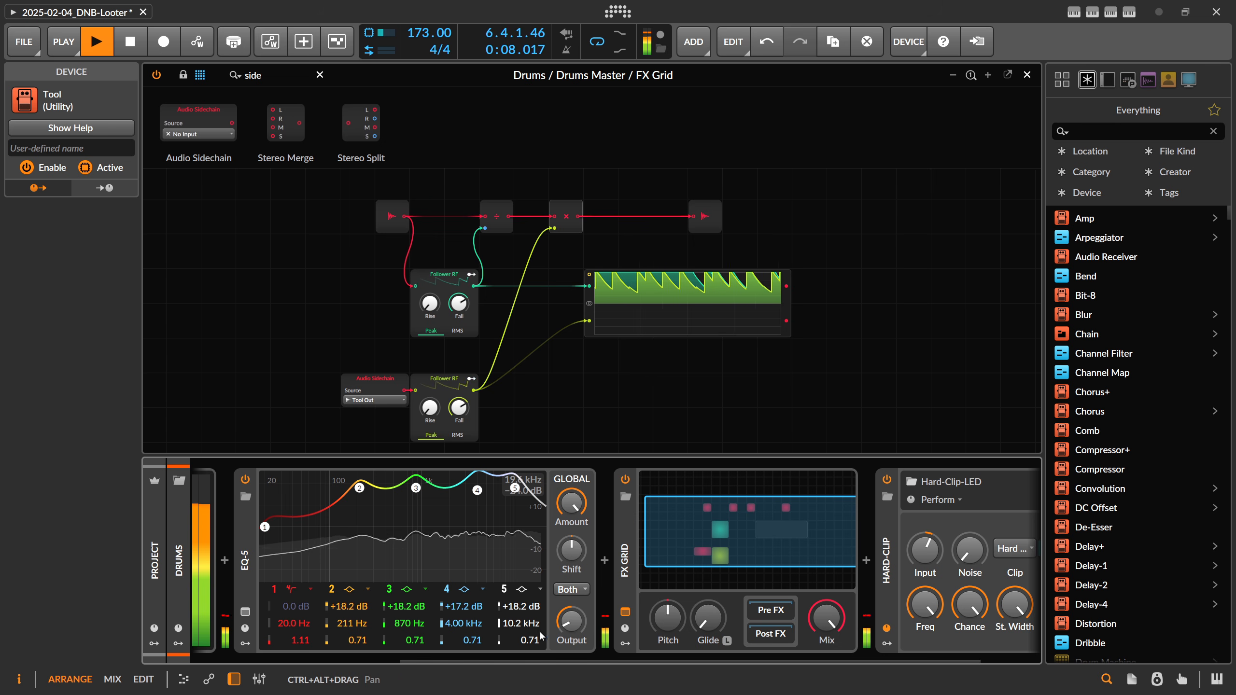
# Step: With FX Grid bypassed, lower EQ-5's output and set bands 2, 3 and 4 to +12.0, +12.4 and +9.1 dB, then re-enable the grid and stop playback
pyautogui.click(627, 481)
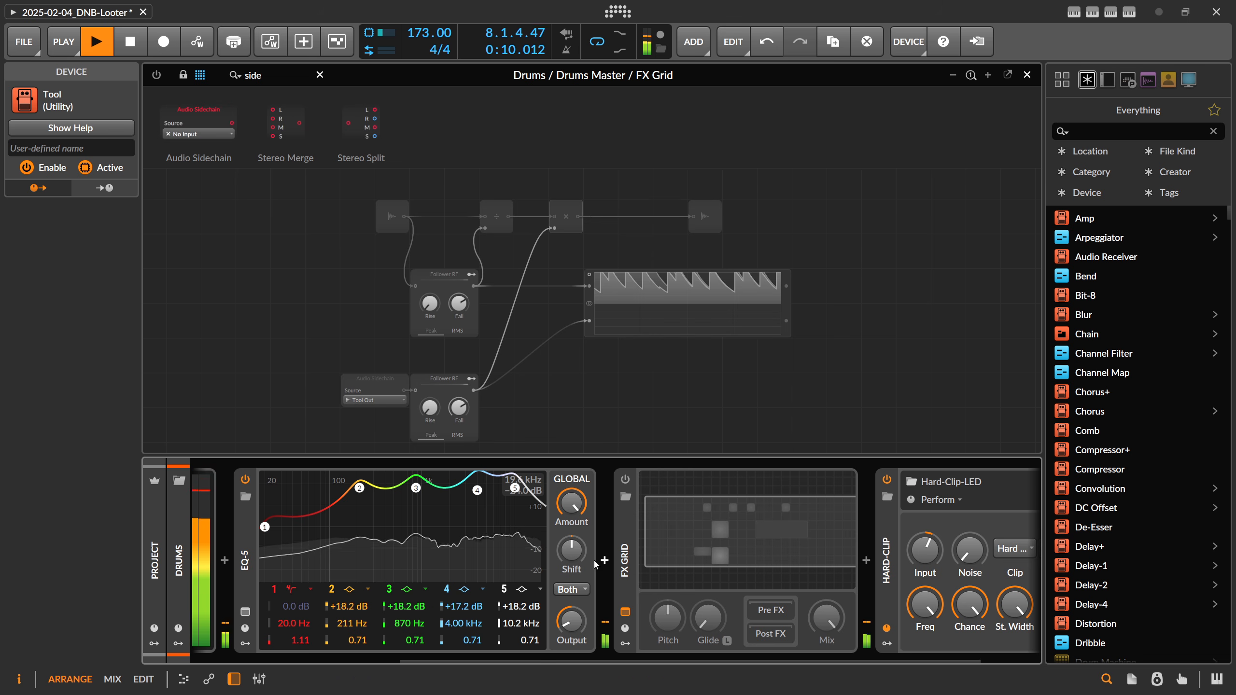
pyautogui.moveTo(571, 622); pyautogui.dragTo(572, 624)
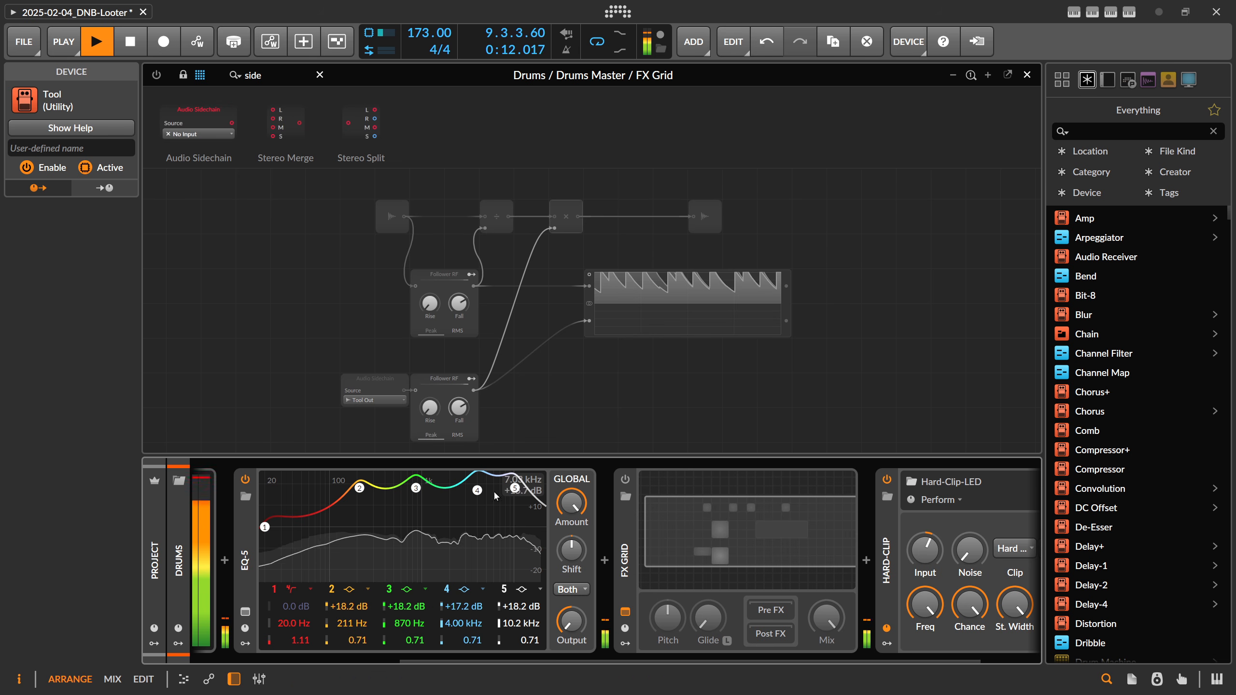
pyautogui.moveTo(477, 491); pyautogui.dragTo(474, 510)
pyautogui.moveTo(416, 489); pyautogui.dragTo(357, 500)
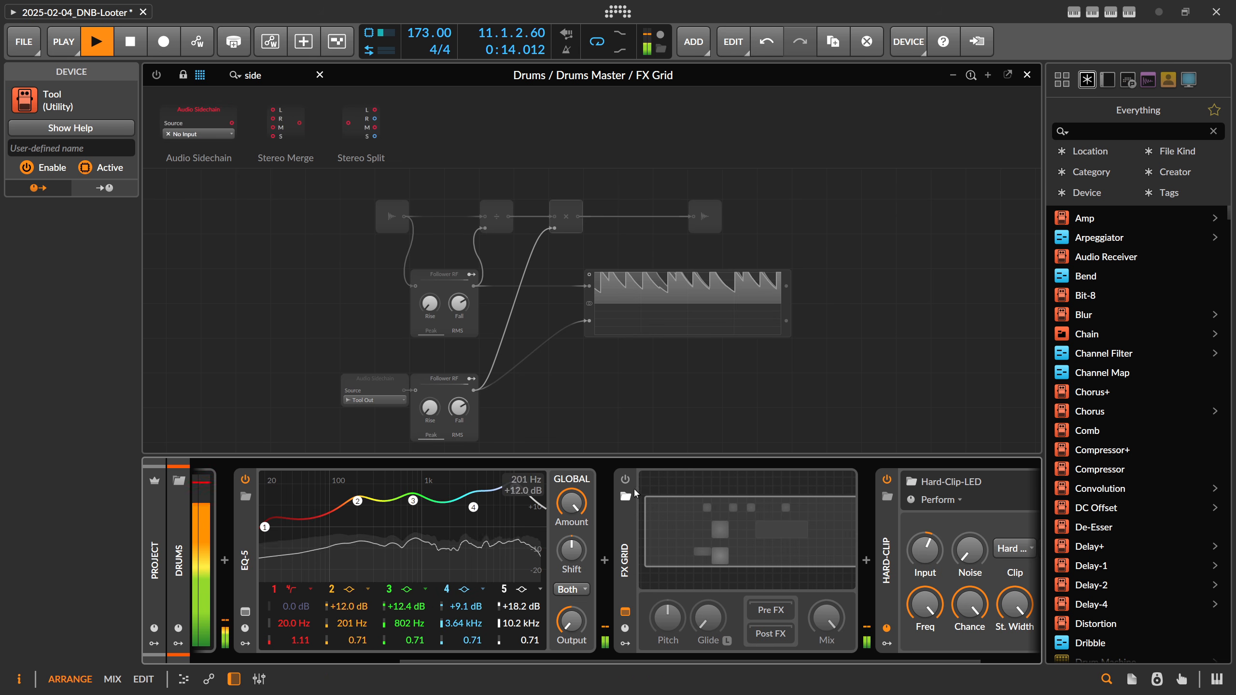
pyautogui.click(626, 479)
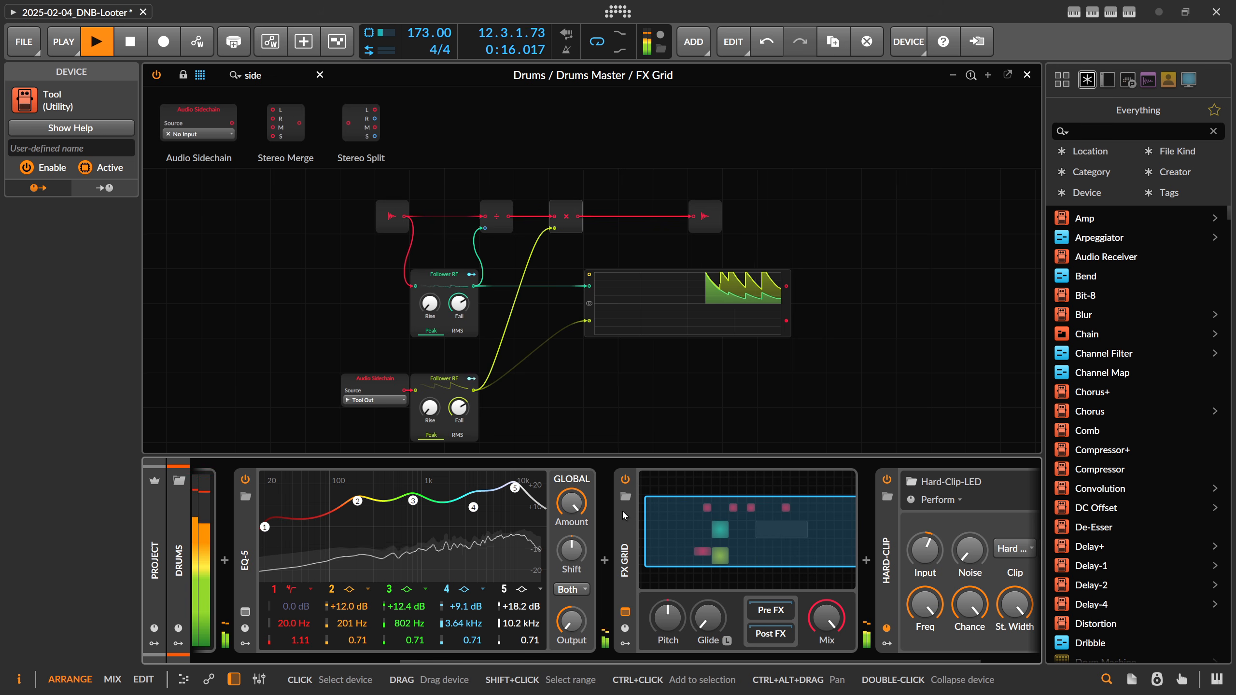
pyautogui.press('space')
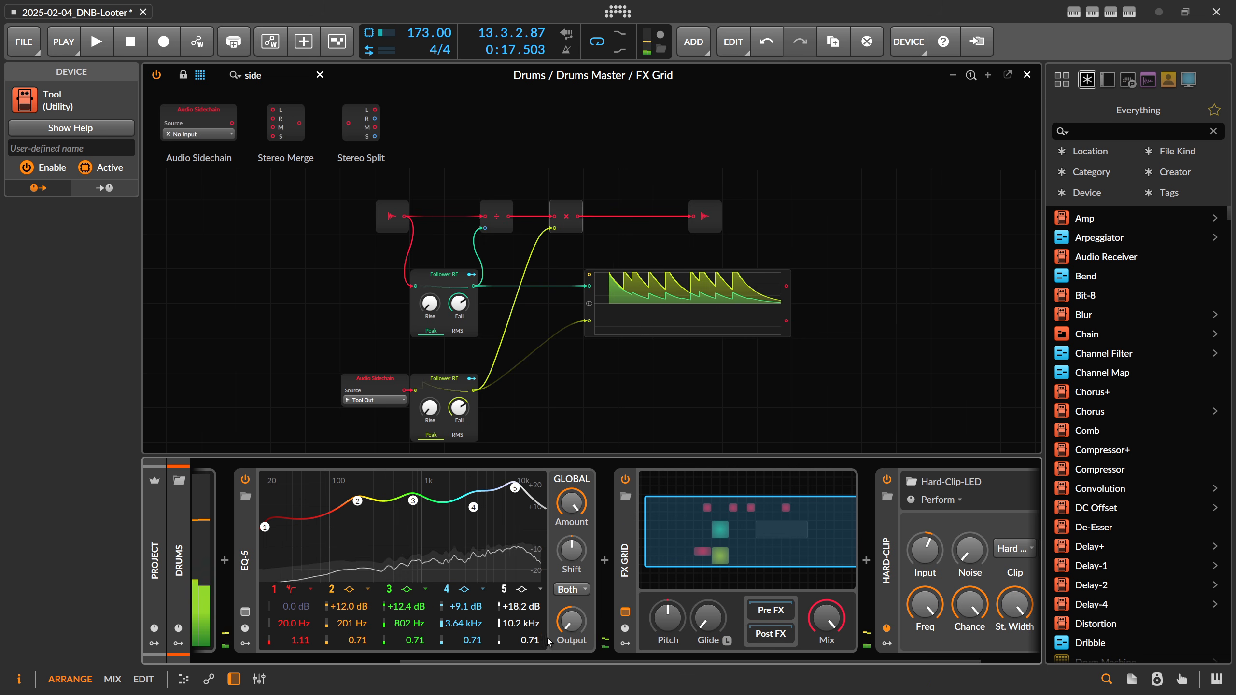
# Step: Colour the Audio Sidechain module yellow-green to match the Follower RF it feeds
pyautogui.moveTo(556, 658); pyautogui.dragTo(430, 655)
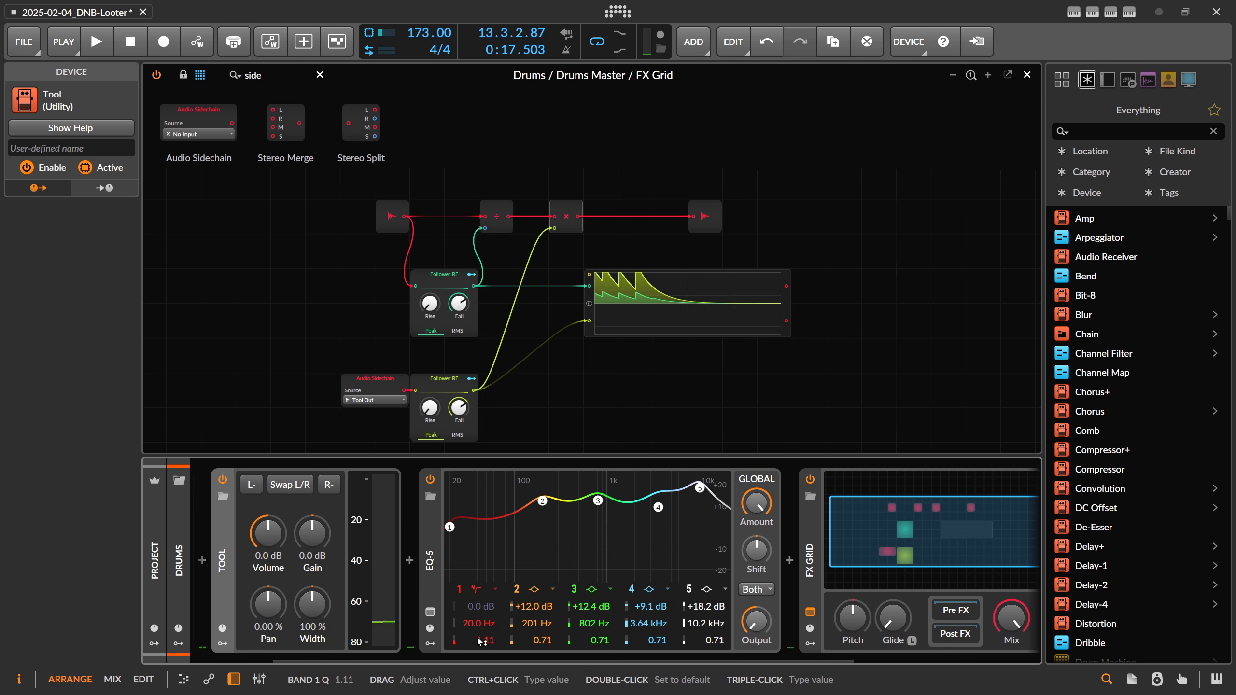
pyautogui.click(366, 379)
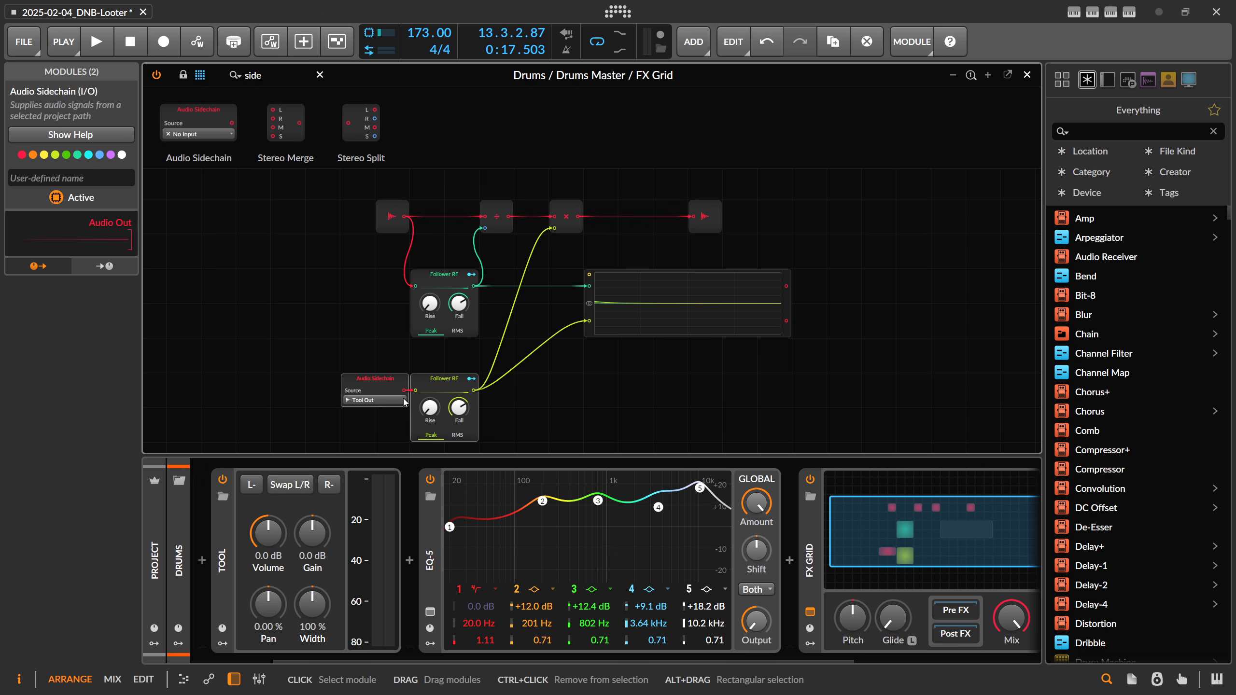
pyautogui.click(60, 158)
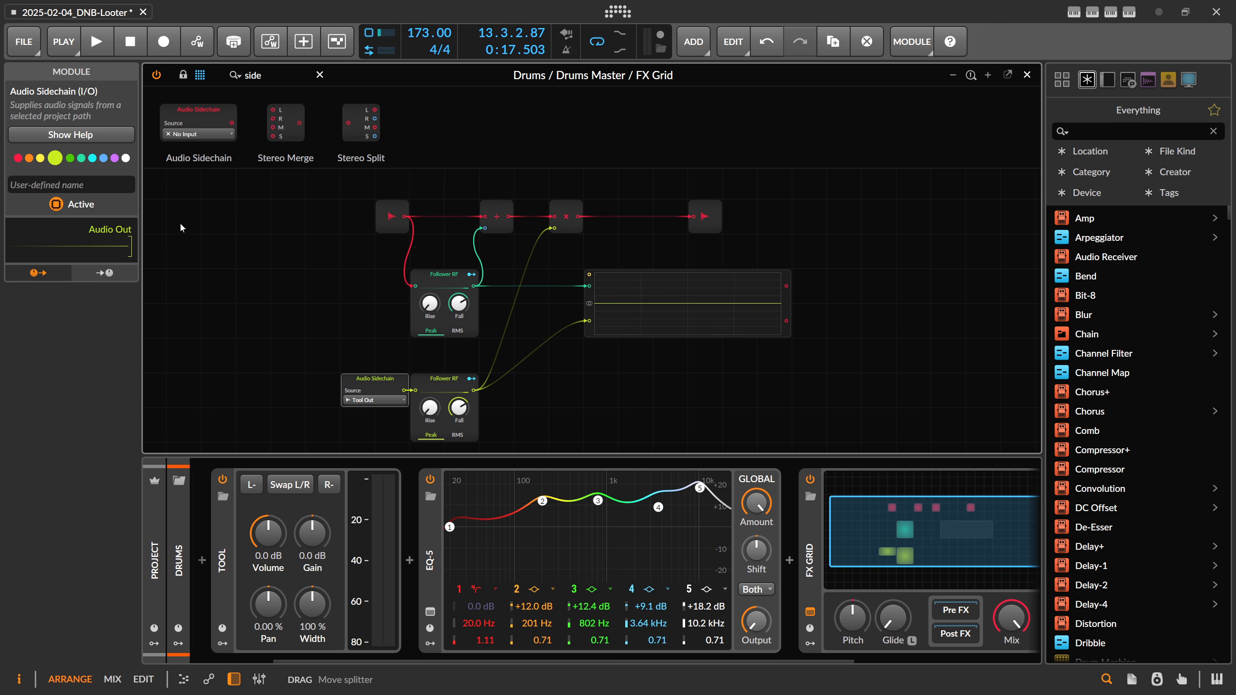
pyautogui.click(435, 391)
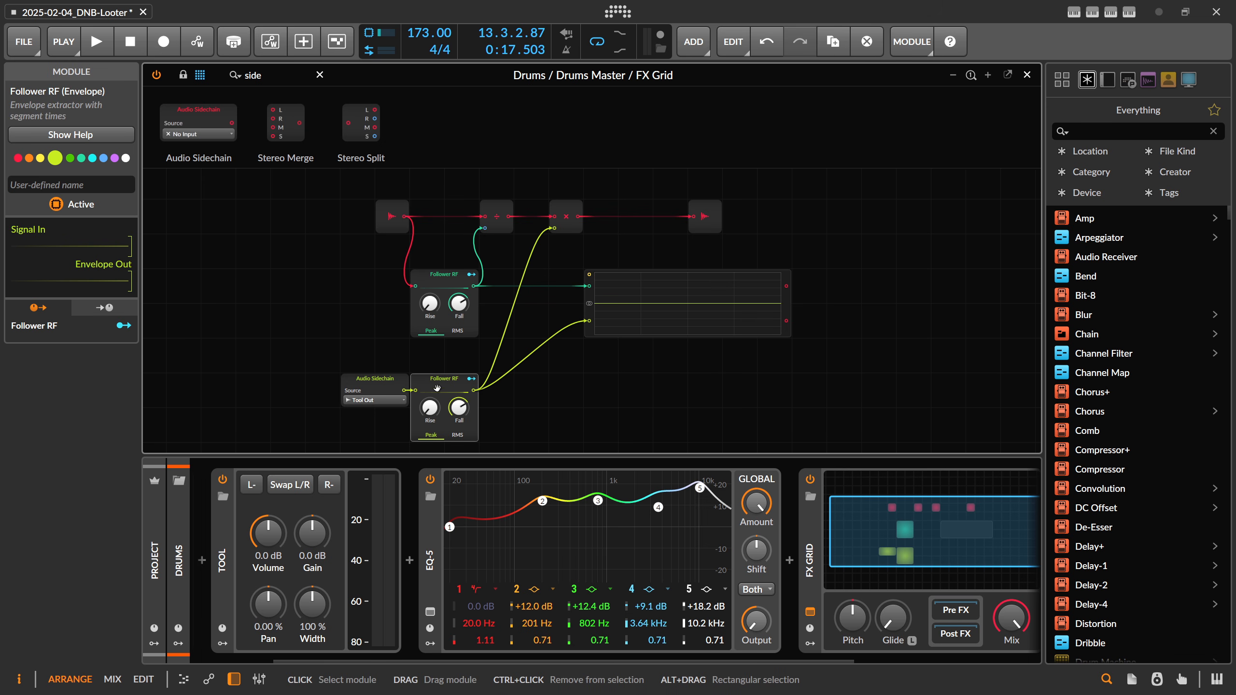
pyautogui.moveTo(357, 194); pyautogui.dragTo(537, 331)
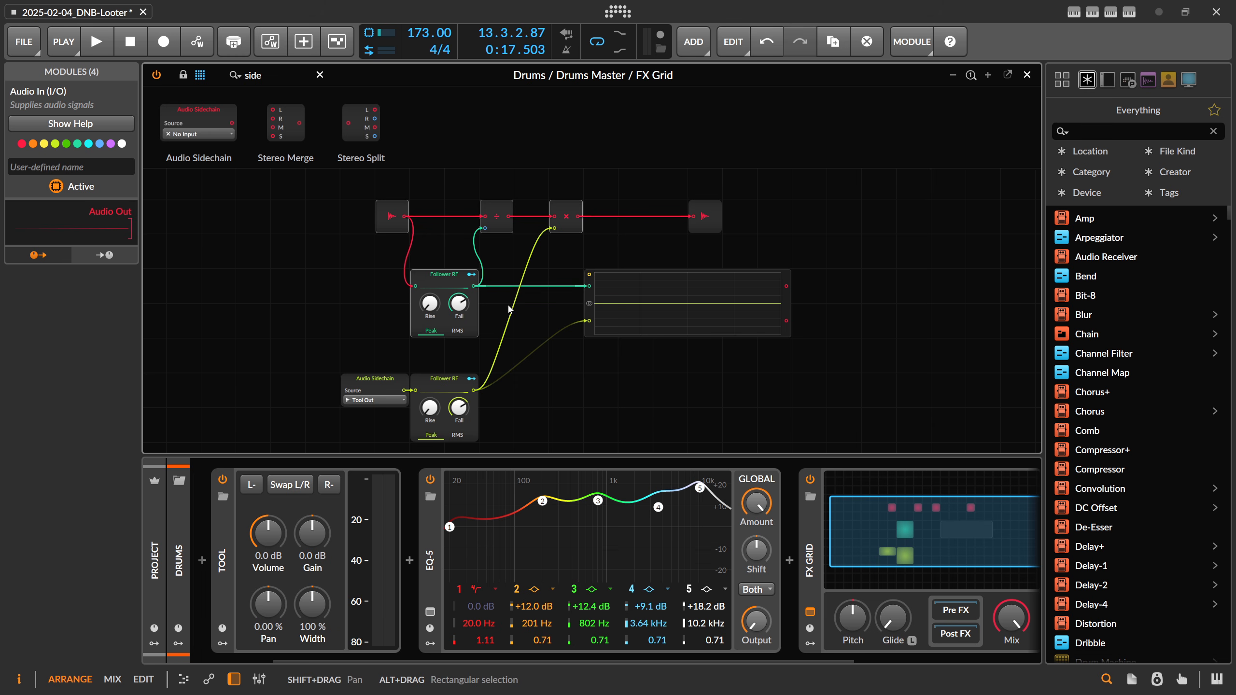
pyautogui.click(456, 374)
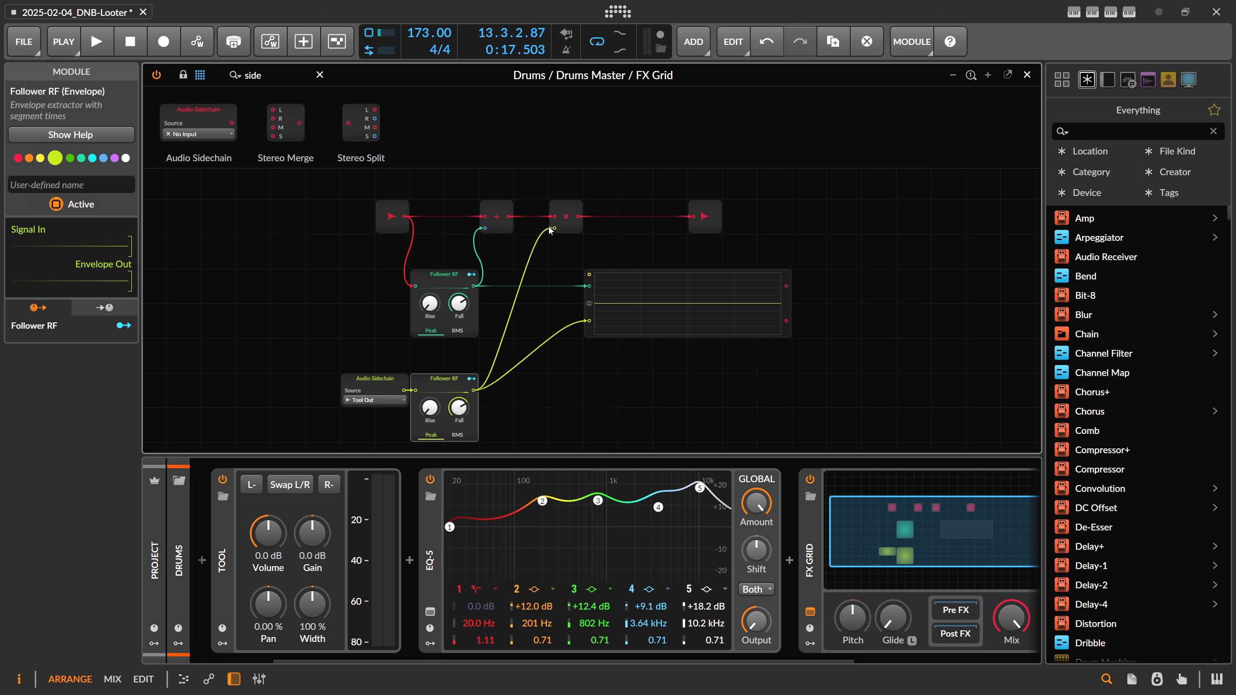
pyautogui.click(566, 219)
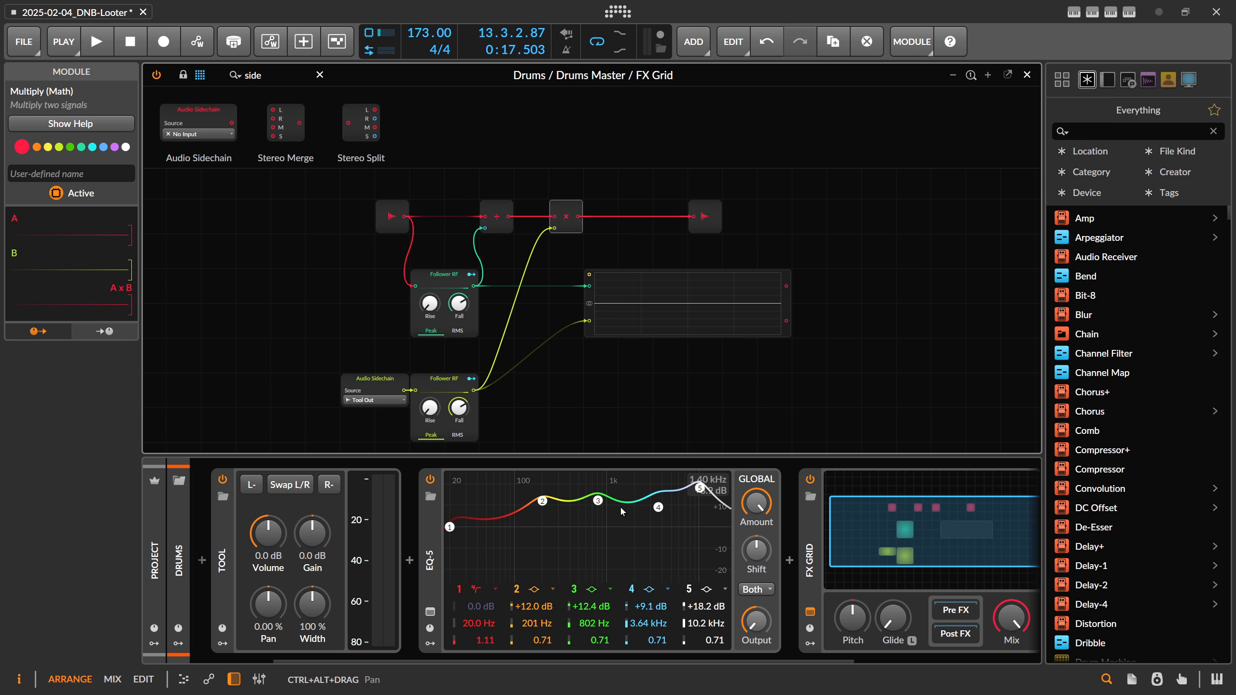
pyautogui.click(443, 533)
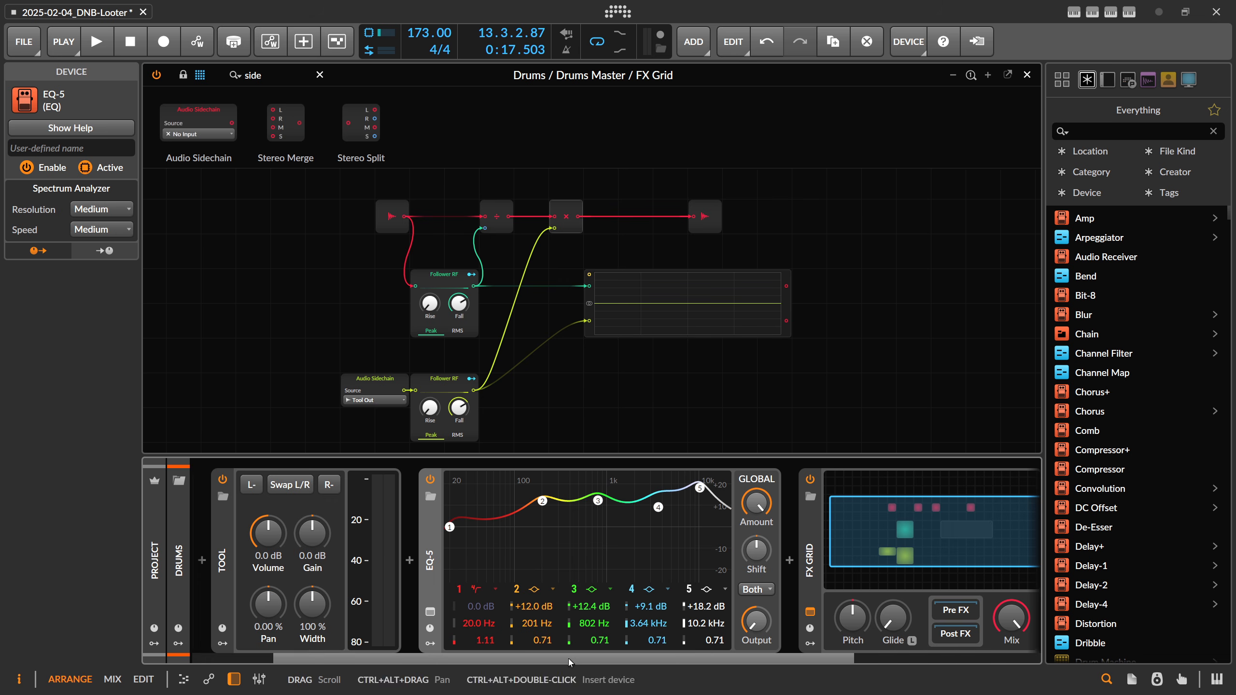
# Step: Collapse the Tool device and insert a Filter+ between EQ-5 and the FX Grid on the Drums Master chain
pyautogui.moveTo(568, 659); pyautogui.dragTo(535, 661)
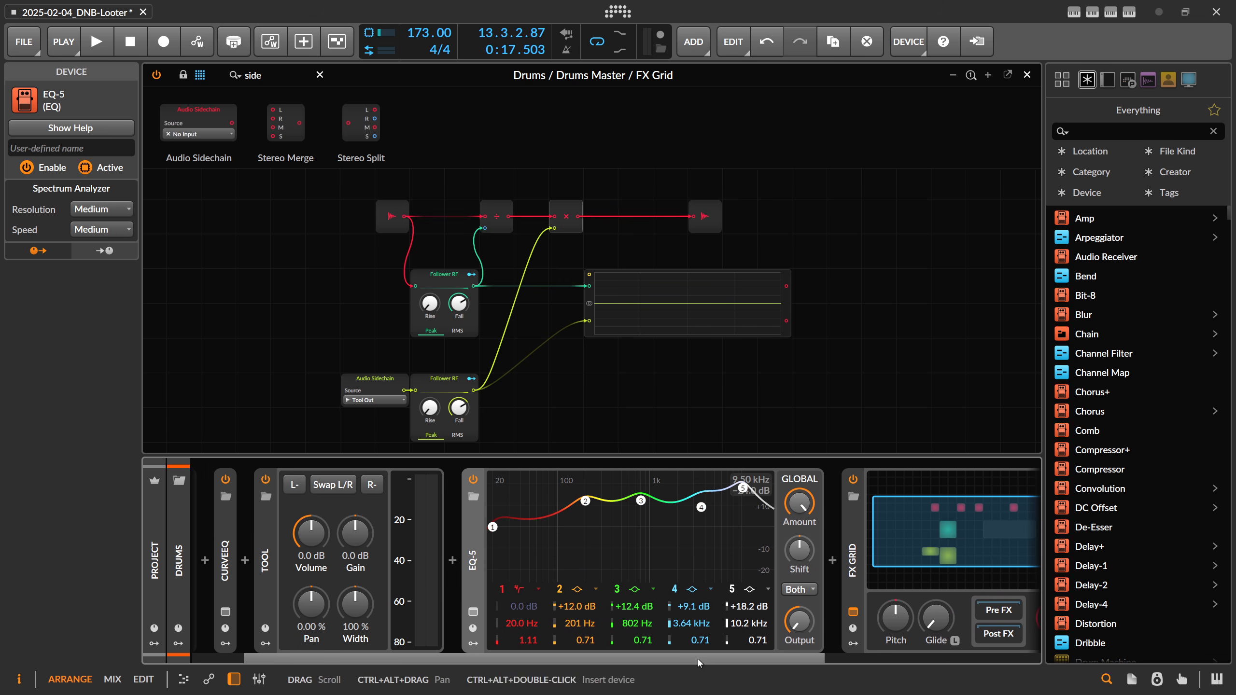
pyautogui.moveTo(697, 659); pyautogui.dragTo(659, 655)
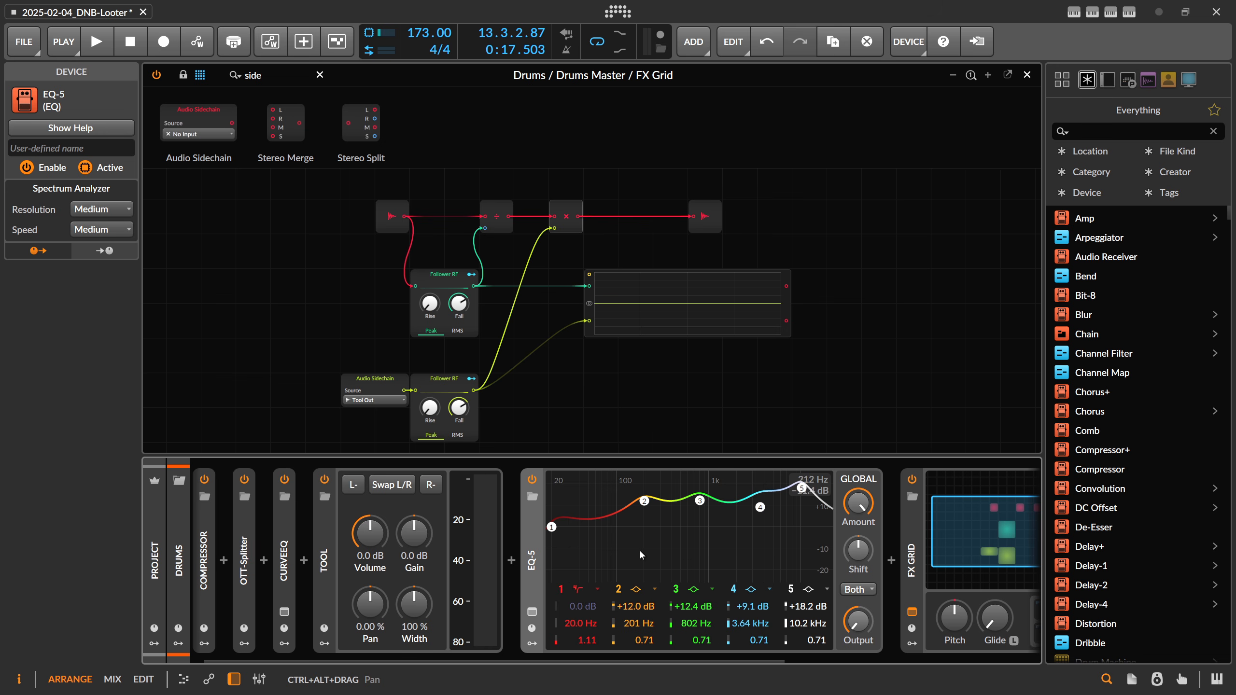
pyautogui.doubleClick(354, 566)
pyautogui.click(502, 572)
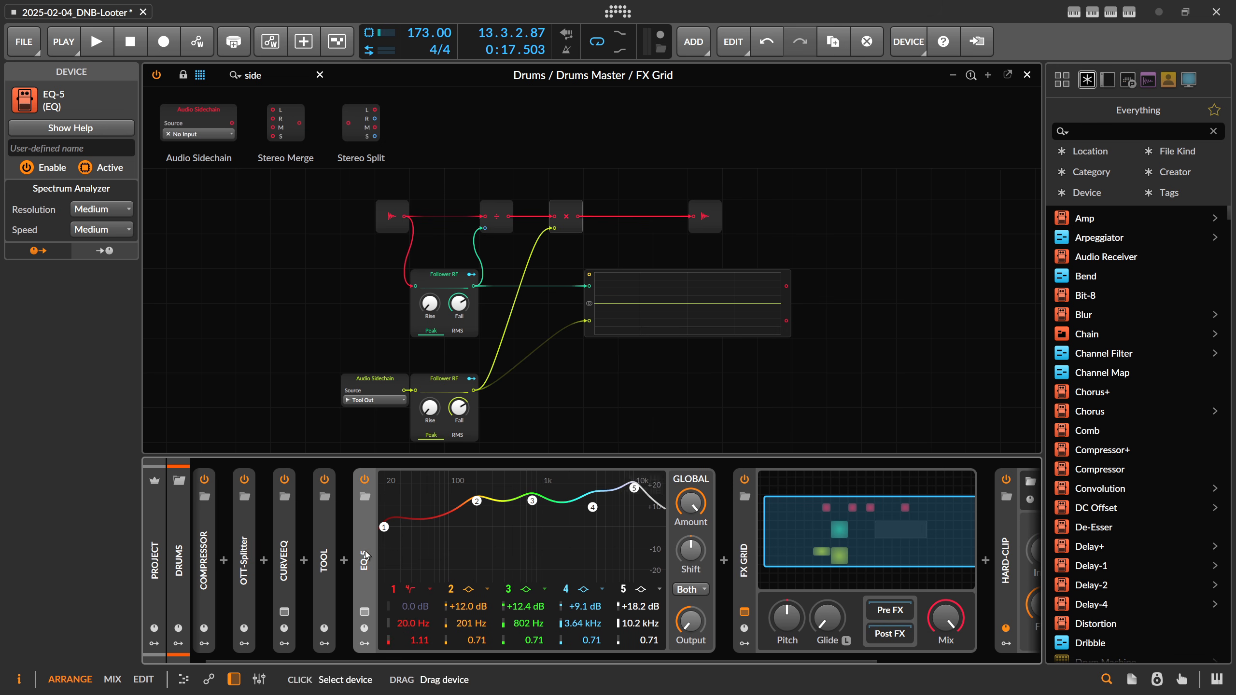
pyautogui.click(724, 561)
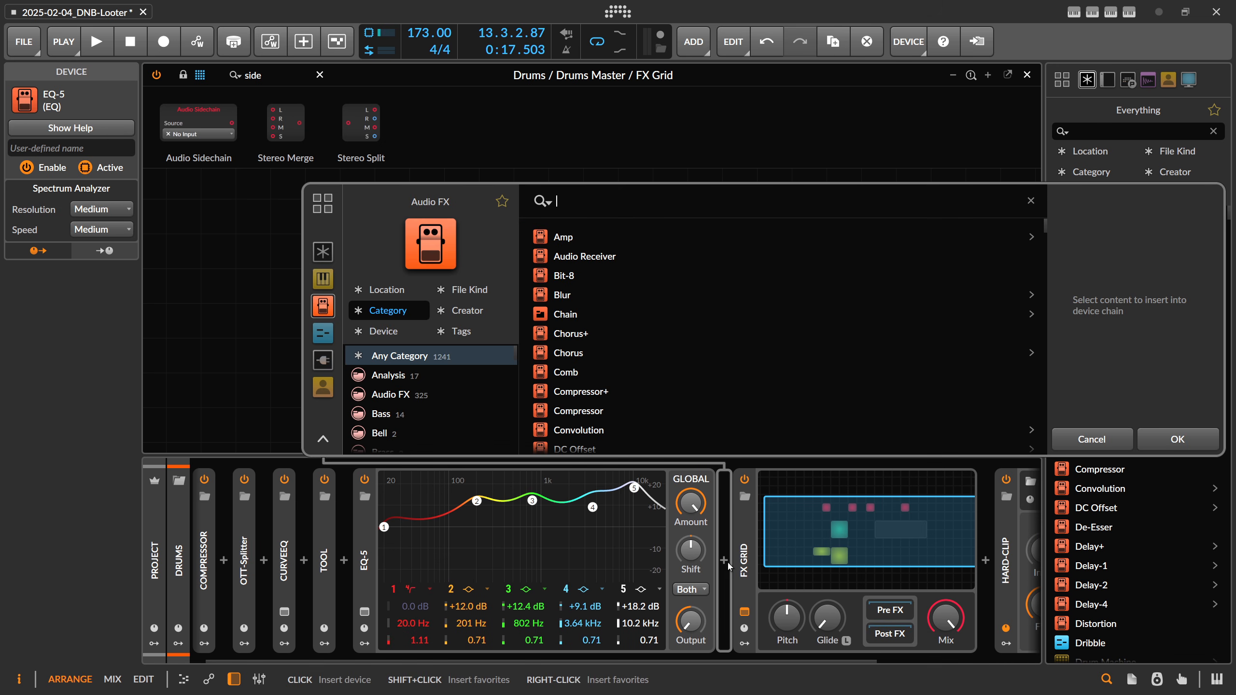
pyautogui.write('filter')
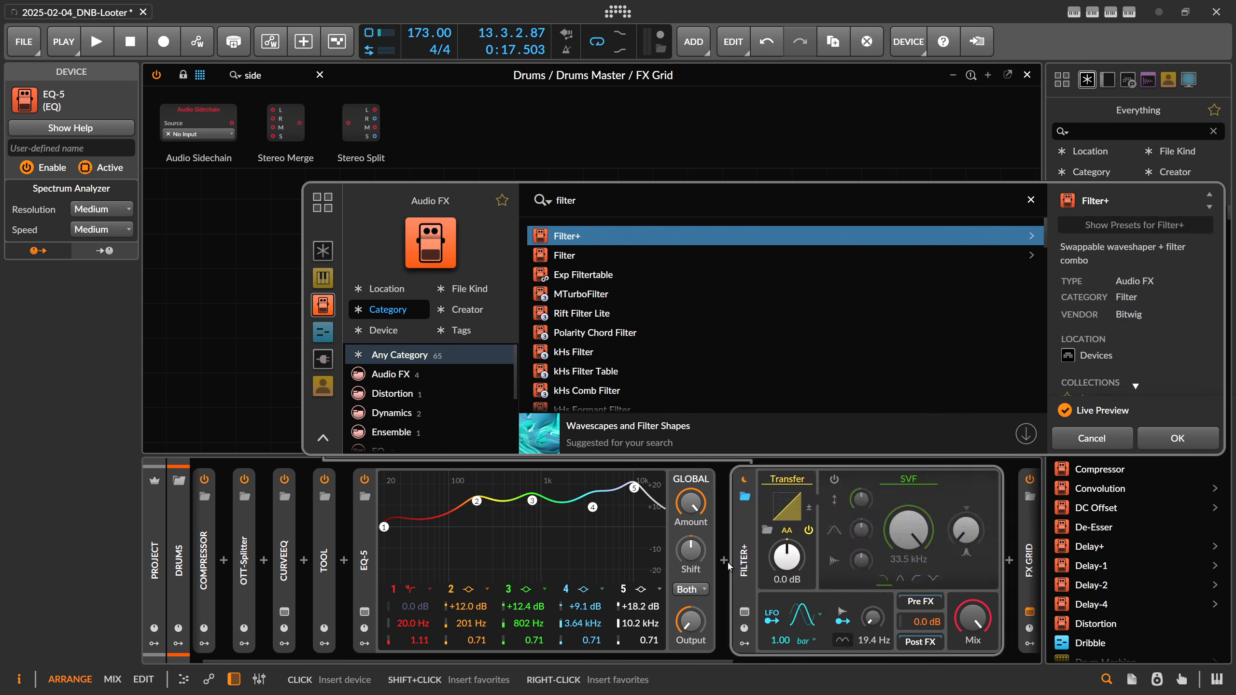
pyautogui.press('Return')
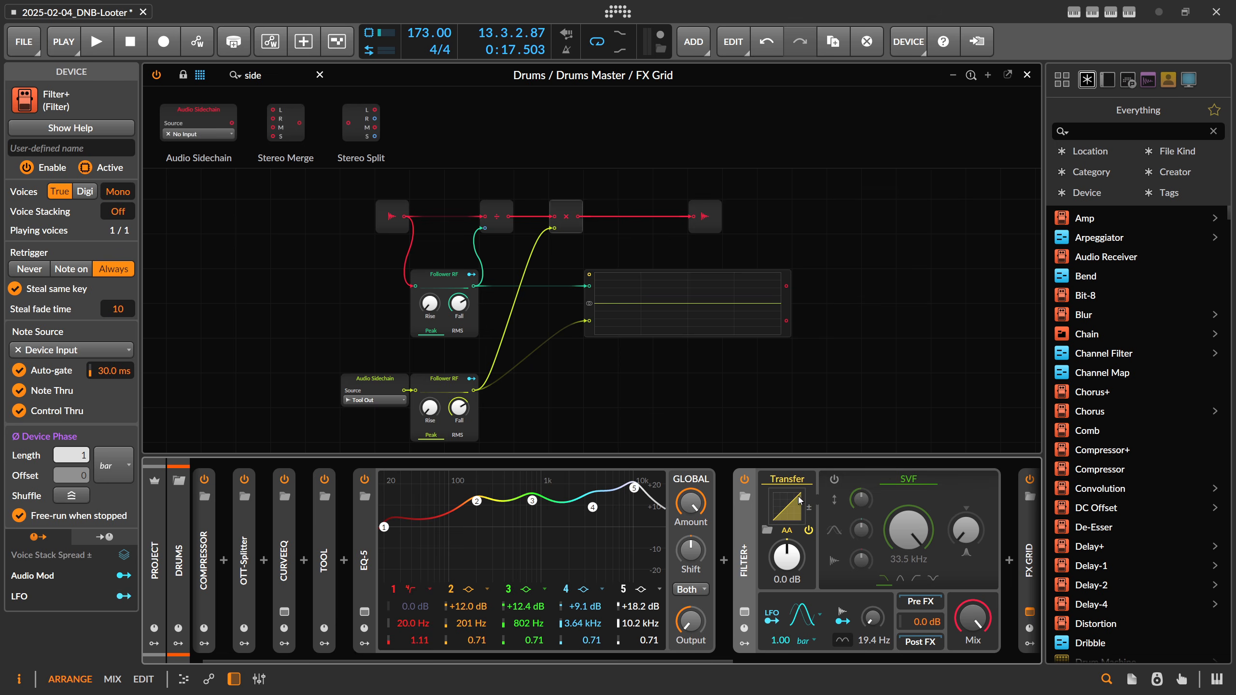
# Step: Bend Filter+'s Transfer waveshaper curve upward into a rounded saturation shape
pyautogui.click(787, 507)
pyautogui.moveTo(852, 338); pyautogui.dragTo(876, 250)
pyautogui.click(1023, 186)
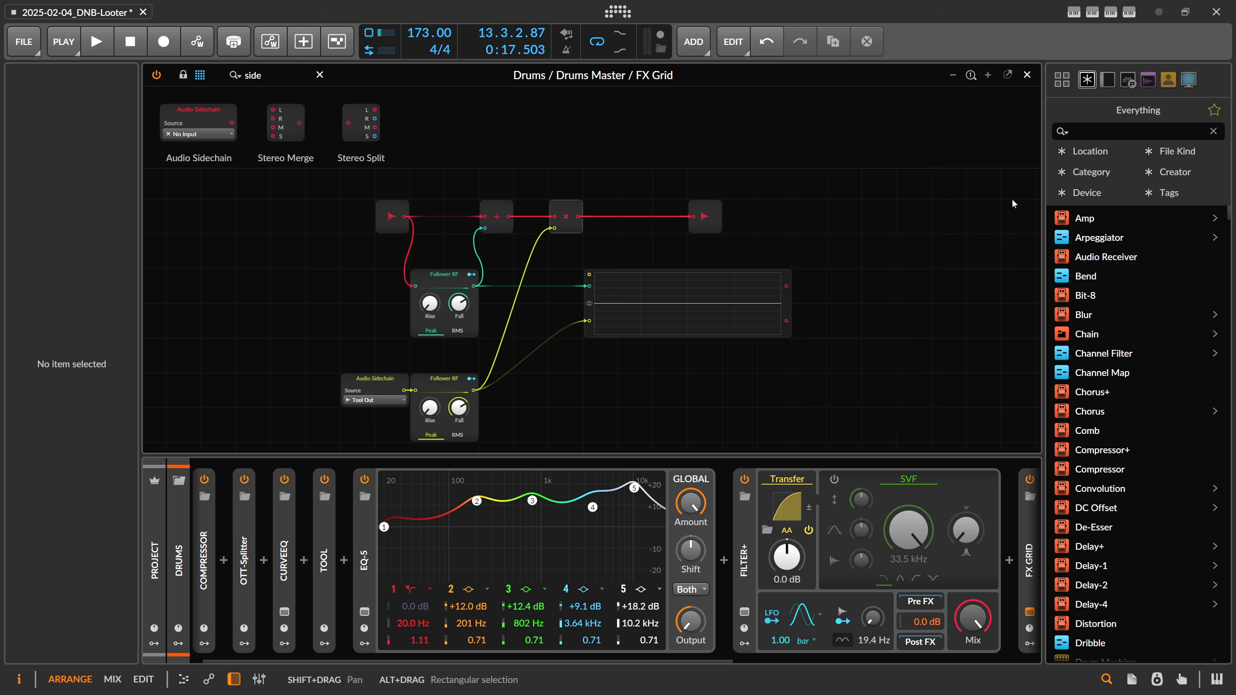
# Step: Play the drums and compare the level with the FX Grid bypassed and re-enabled, returning EQ-5's output to its centre setting
pyautogui.moveTo(568, 660); pyautogui.dragTo(827, 660)
pyautogui.press('space')
pyautogui.click(681, 650)
pyautogui.click(646, 480)
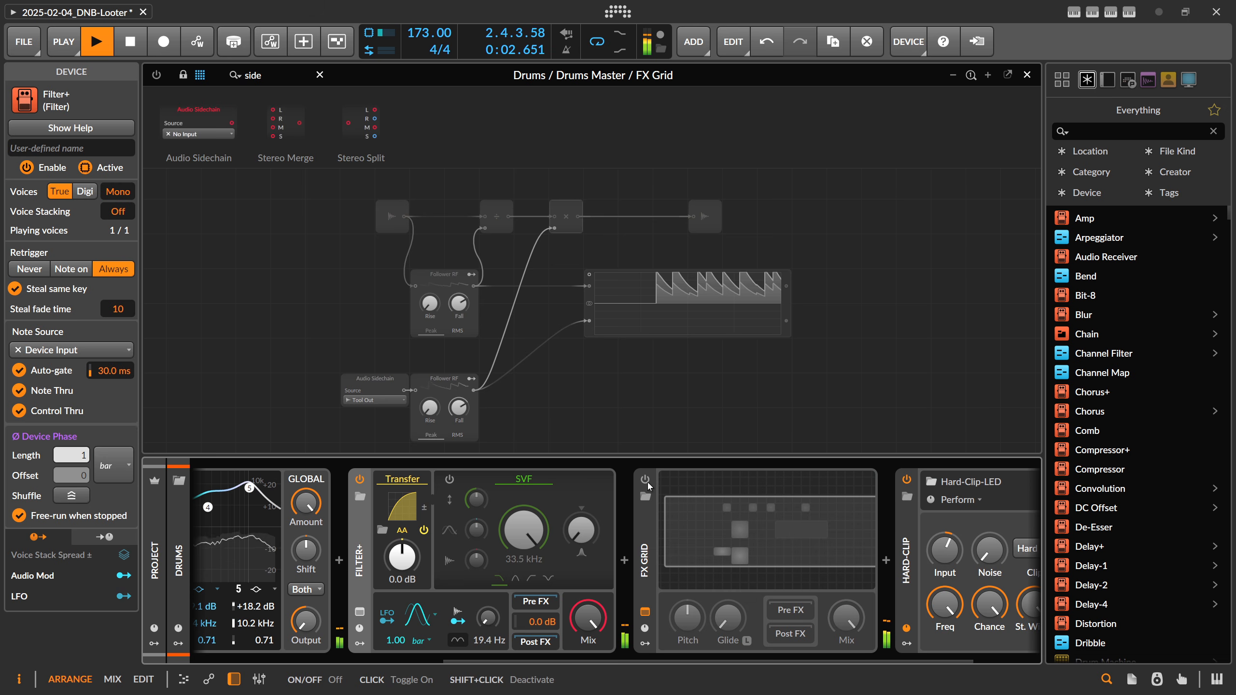
pyautogui.click(647, 480)
pyautogui.hscroll(-3, 439, 624)
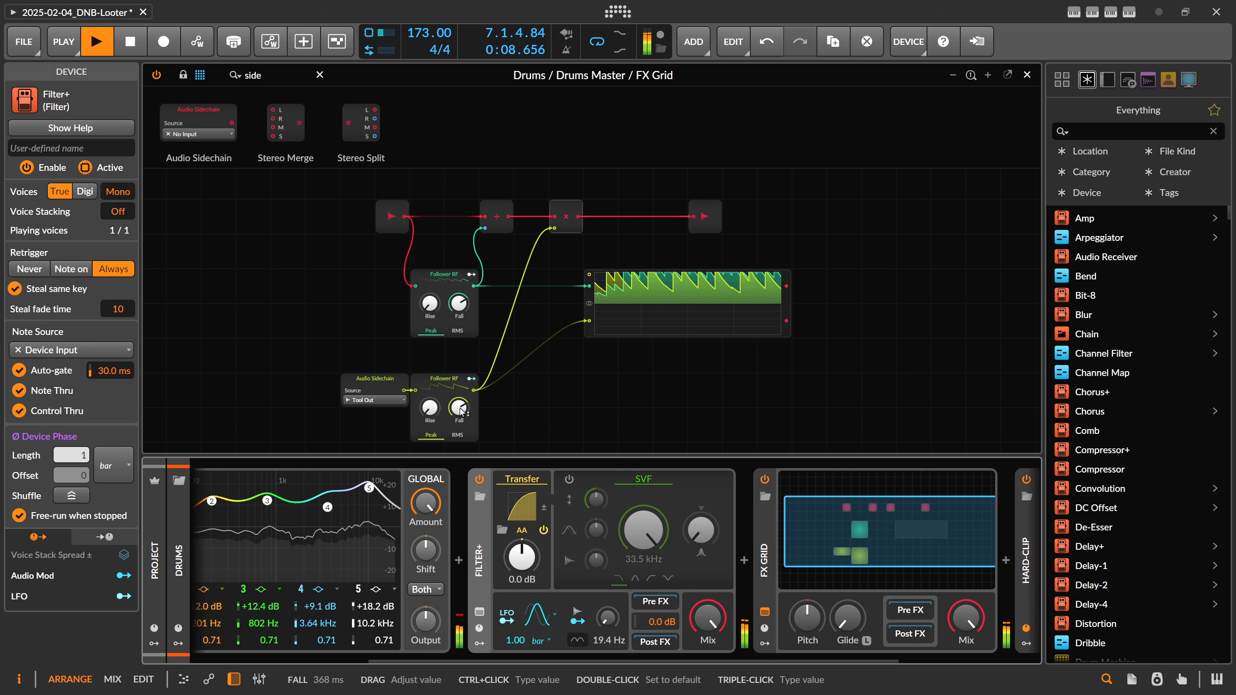
pyautogui.press('space')
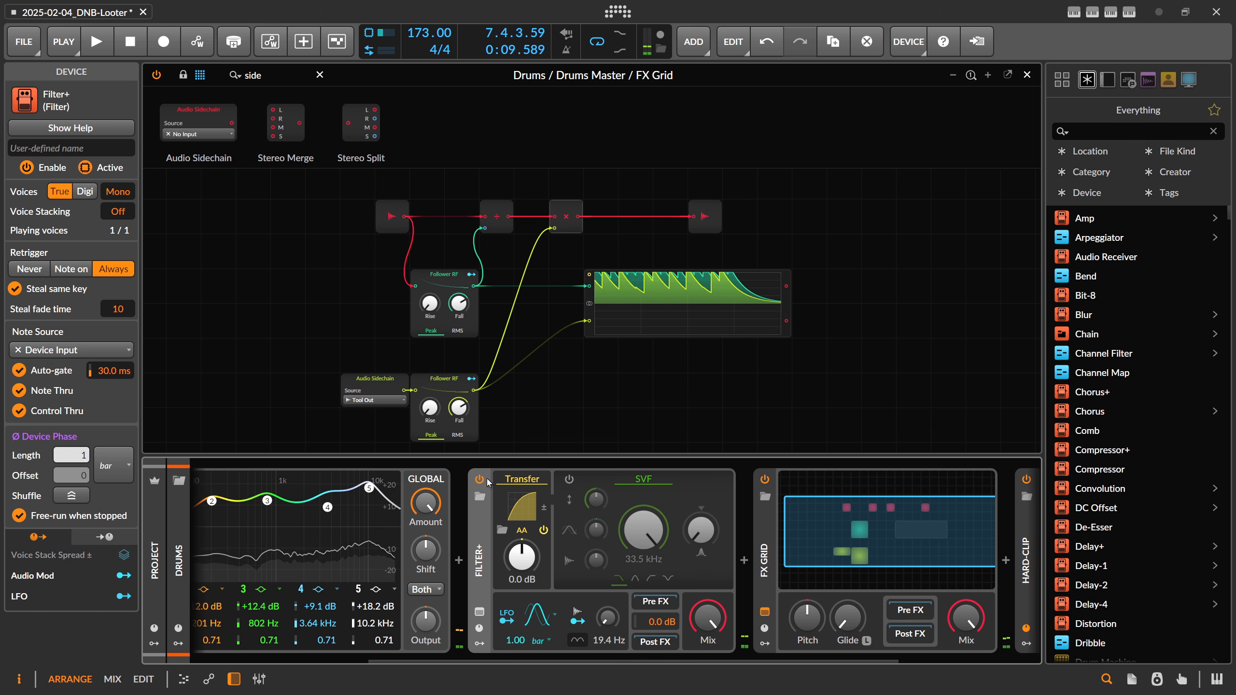
# Step: With Filter+ bypassed, play the drums and sweep both Follower RF Fall times down to about 14.5 ms and up to about 1.28 s
pyautogui.click(480, 479)
pyautogui.click(503, 479)
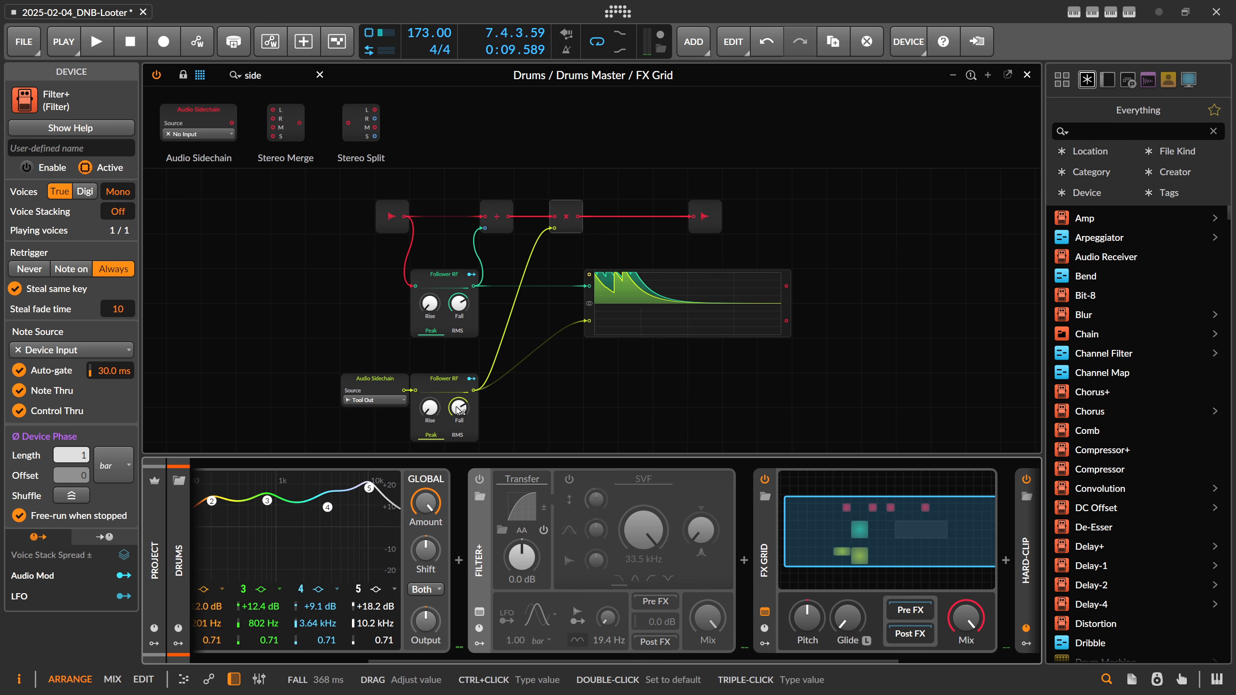
pyautogui.scroll(1, 470, 330)
pyautogui.moveTo(475, 333); pyautogui.dragTo(543, 306)
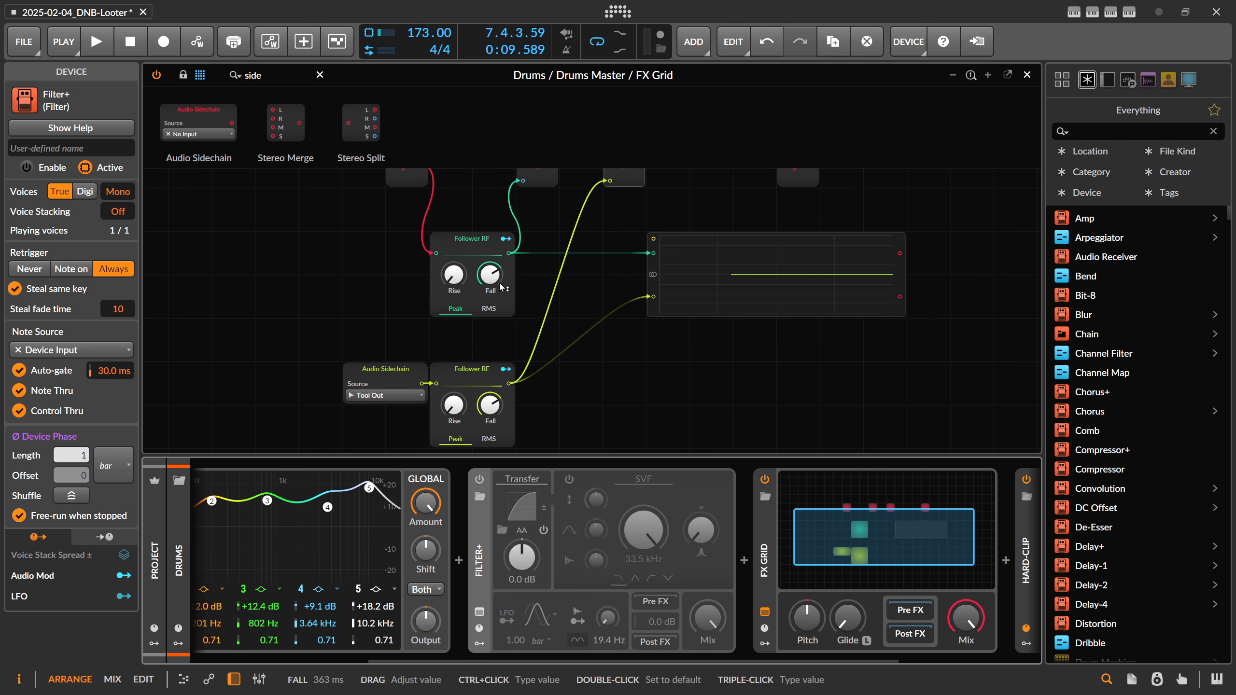
pyautogui.press('space')
pyautogui.moveTo(495, 286)
pyautogui.mouseDown()
pyautogui.moveTo(493, 379)
pyautogui.moveTo(493, 290)
pyautogui.moveTo(494, 307)
pyautogui.mouseUp()
pyautogui.moveTo(493, 408); pyautogui.dragTo(492, 429)
pyautogui.moveTo(493, 284); pyautogui.dragTo(493, 294)
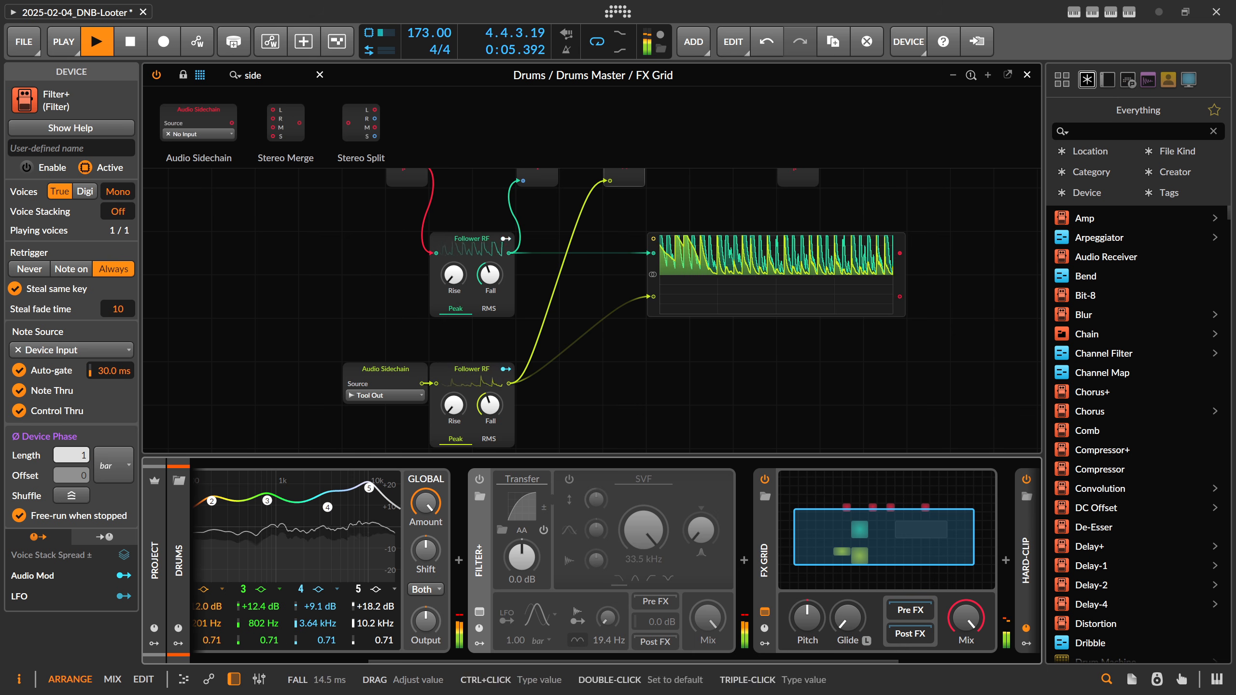
pyautogui.moveTo(492, 409); pyautogui.dragTo(492, 320)
pyautogui.moveTo(492, 259); pyautogui.dragTo(493, 116)
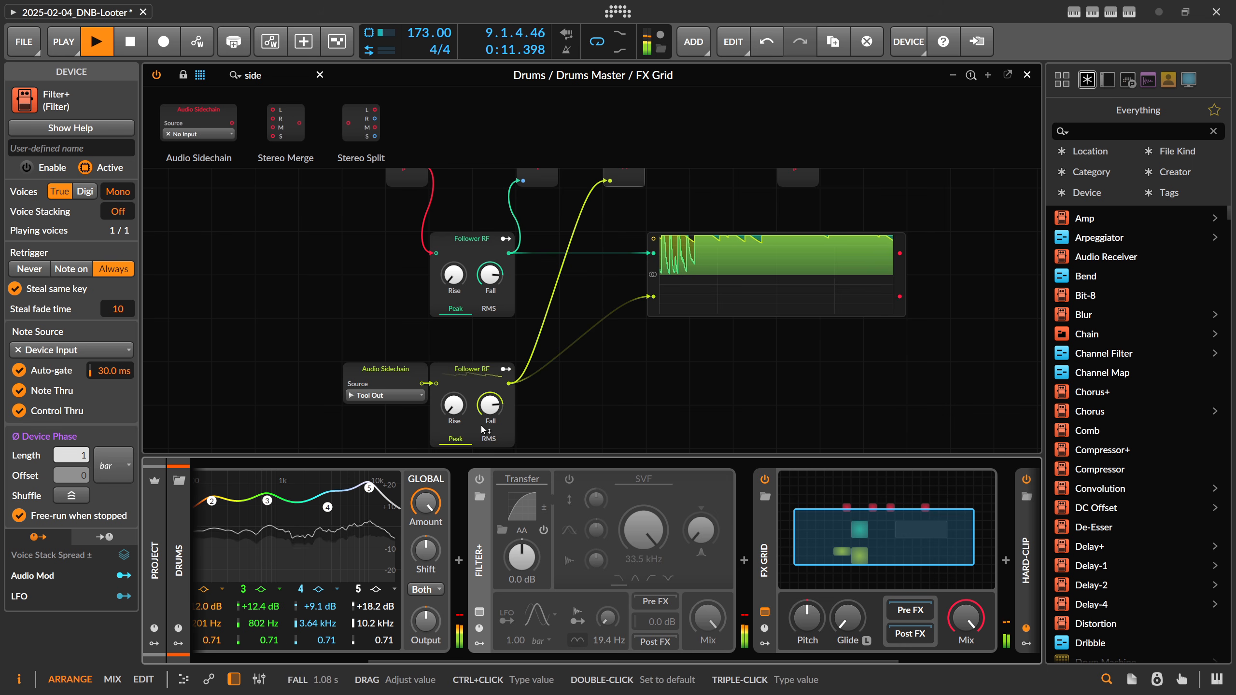
pyautogui.press('space')
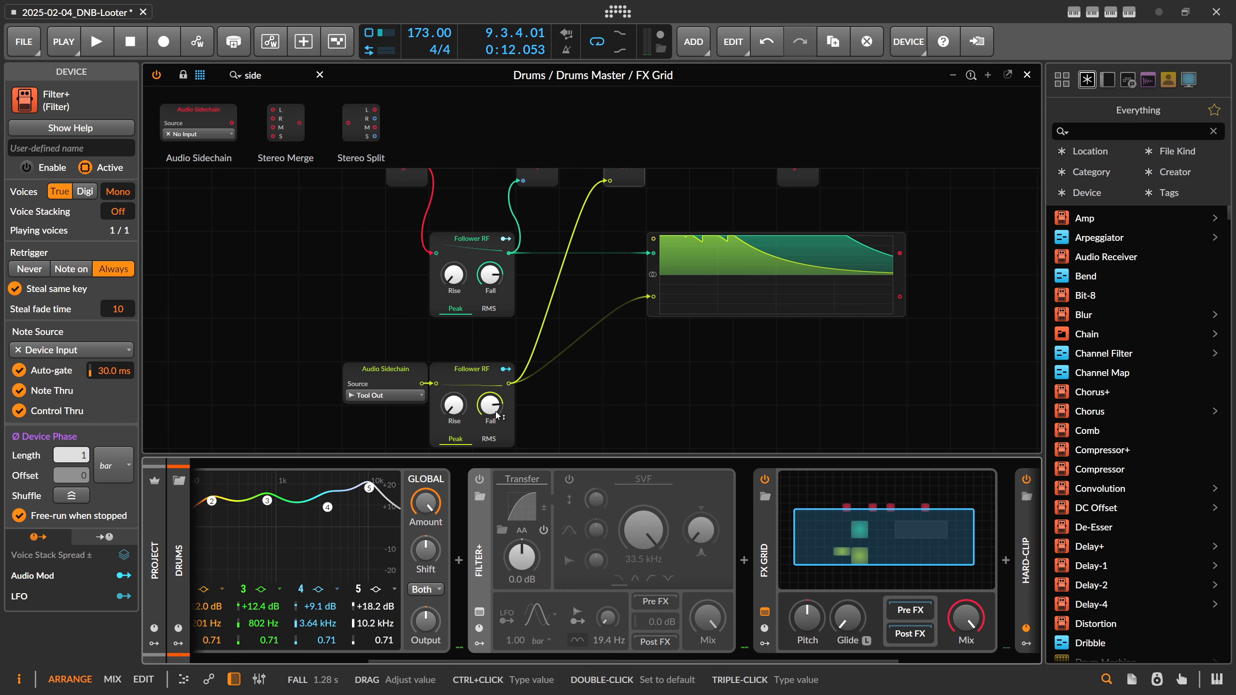
# Step: Match the sidechain Follower RF's Fall time to the other follower at 1.28 s and briefly audition the drums
pyautogui.keyDown('ctrl'); pyautogui.click(493, 287); pyautogui.keyUp('ctrl')
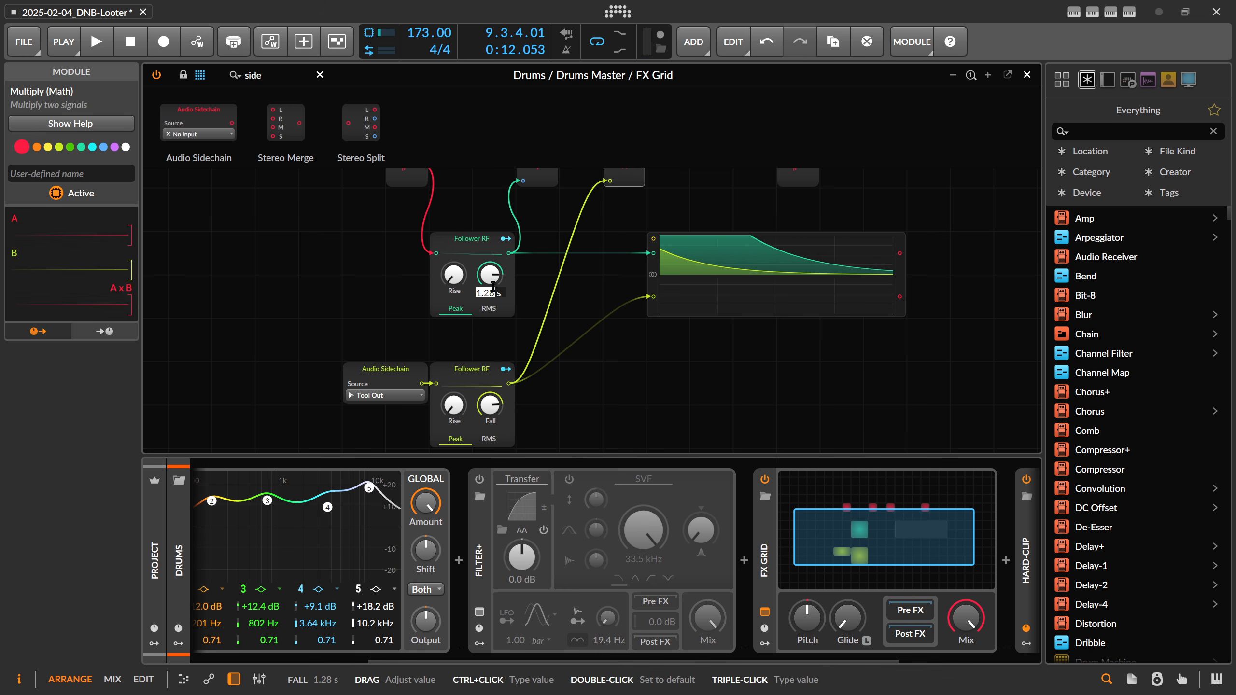
pyautogui.press('Escape')
pyautogui.keyDown('ctrl'); pyautogui.click(491, 399); pyautogui.keyUp('ctrl')
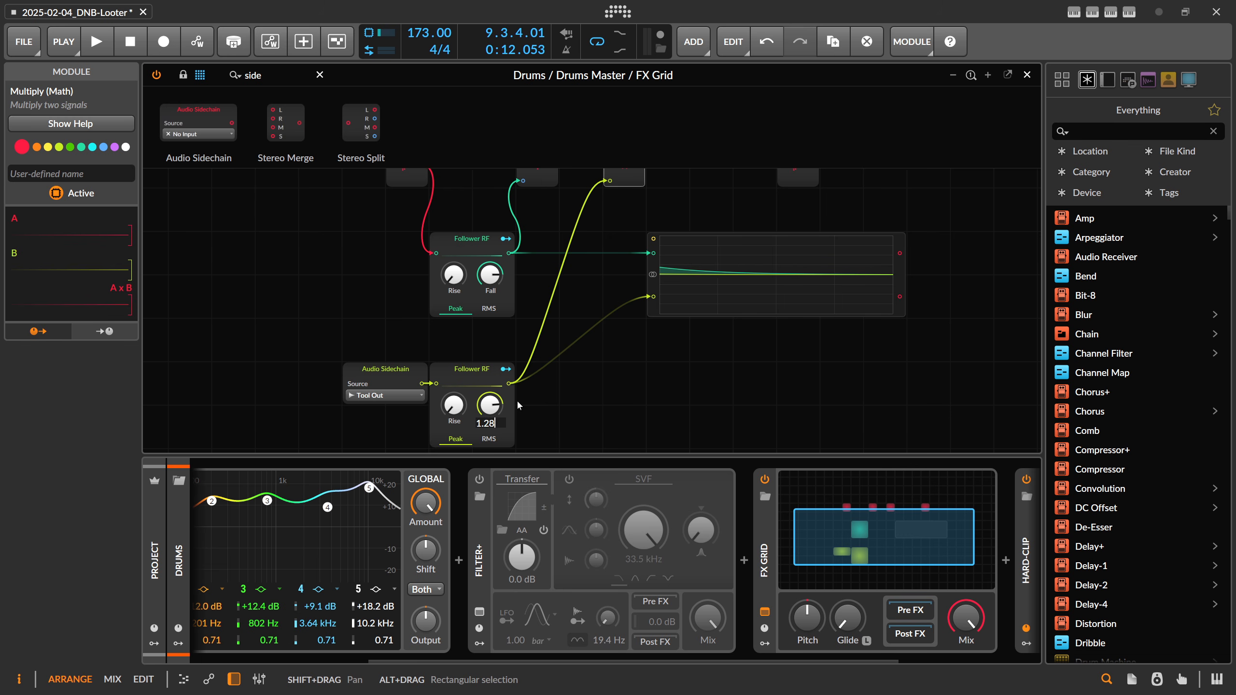
pyautogui.press('Return')
pyautogui.press('space')
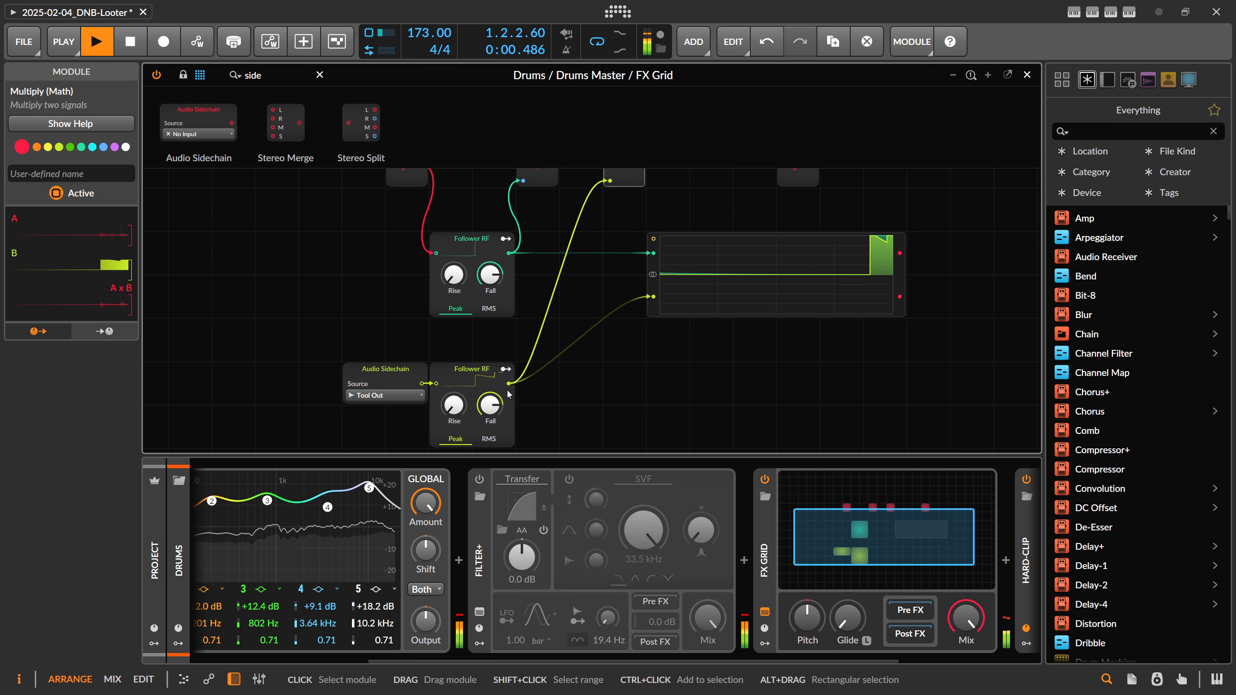
pyautogui.press('space')
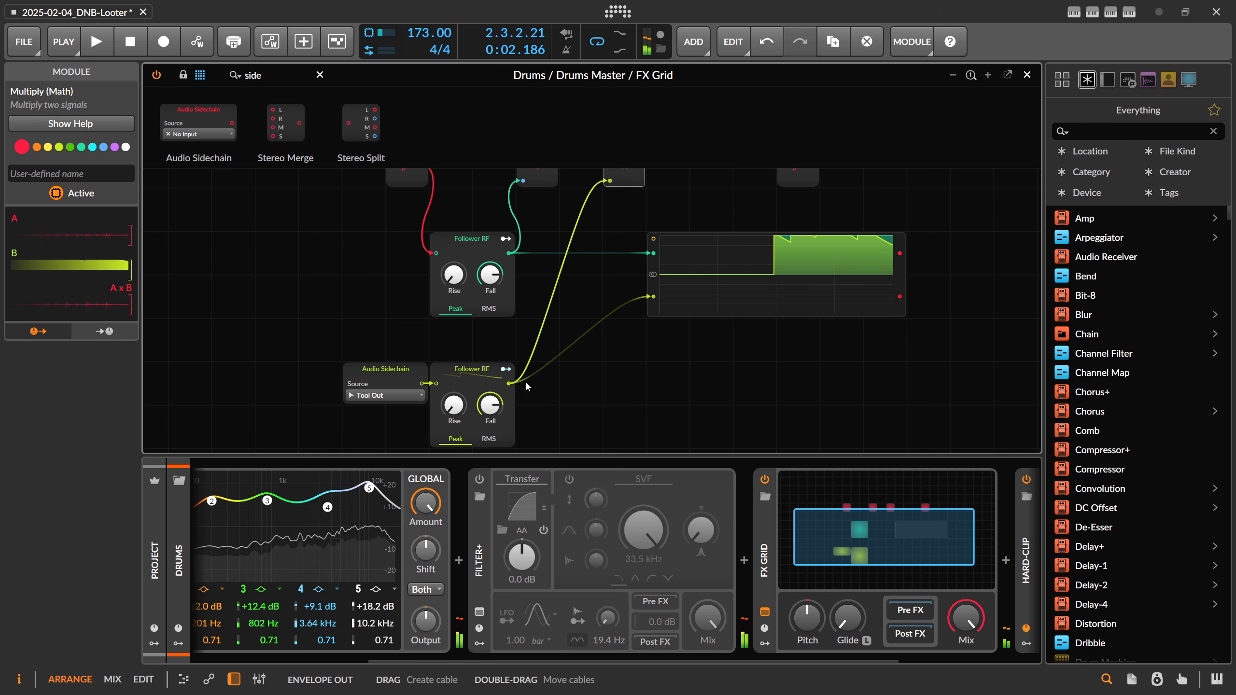
# Step: Delete EQ-5 and Filter+ from the Drums Master chain and close the grid editor
pyautogui.moveTo(602, 658); pyautogui.dragTo(426, 659)
pyautogui.click(387, 562)
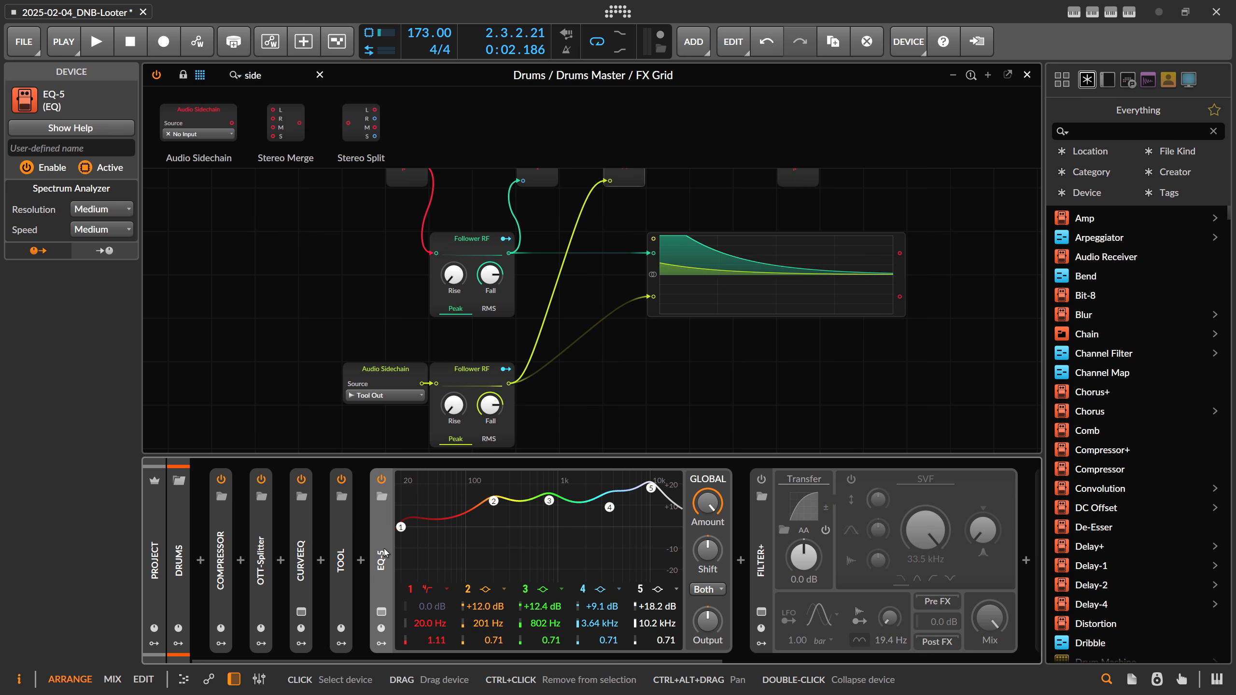
pyautogui.press('Delete')
pyautogui.press('Delete')
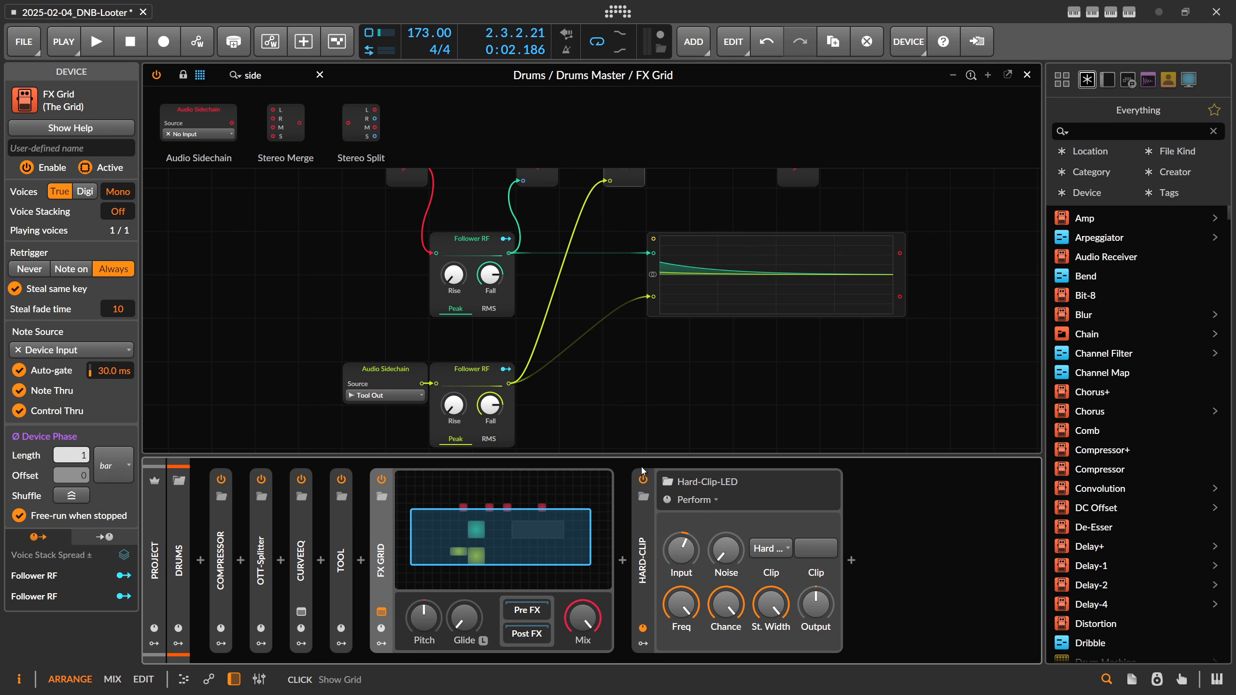
pyautogui.click(1027, 75)
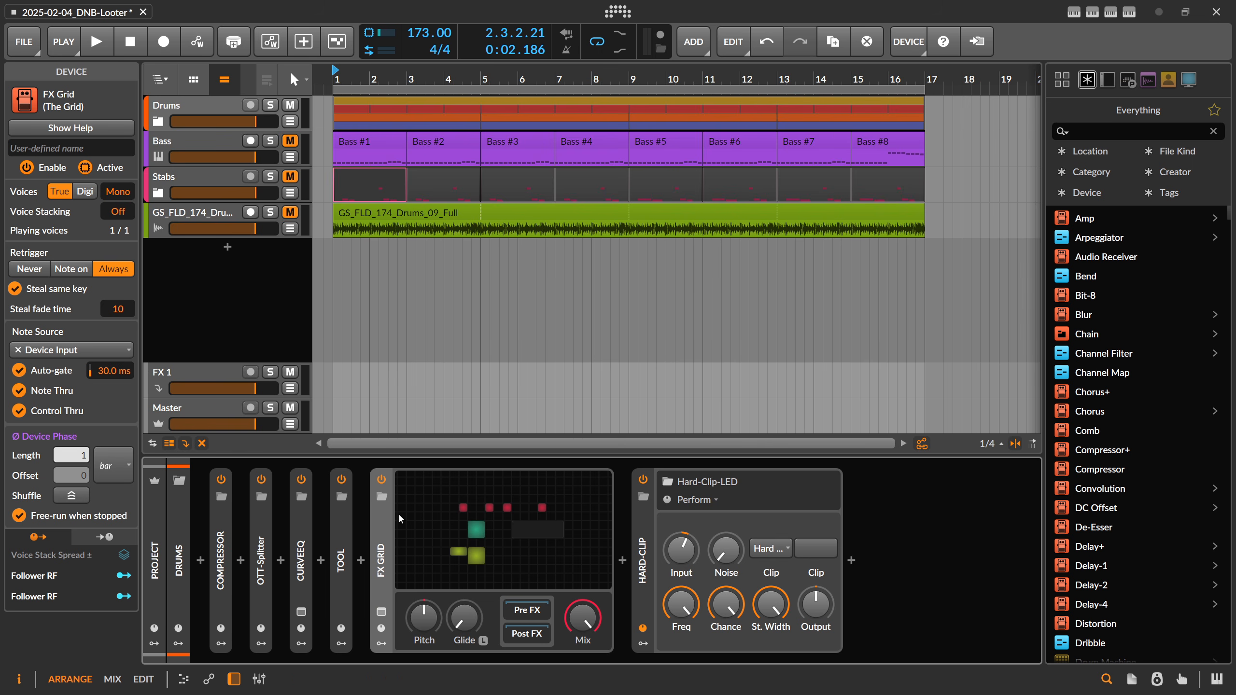
# Step: Delete the Tool before the FX Grid and move the FX Grid to the Bass track between Phase-4 and Tool
pyautogui.click(343, 546)
pyautogui.press('Delete')
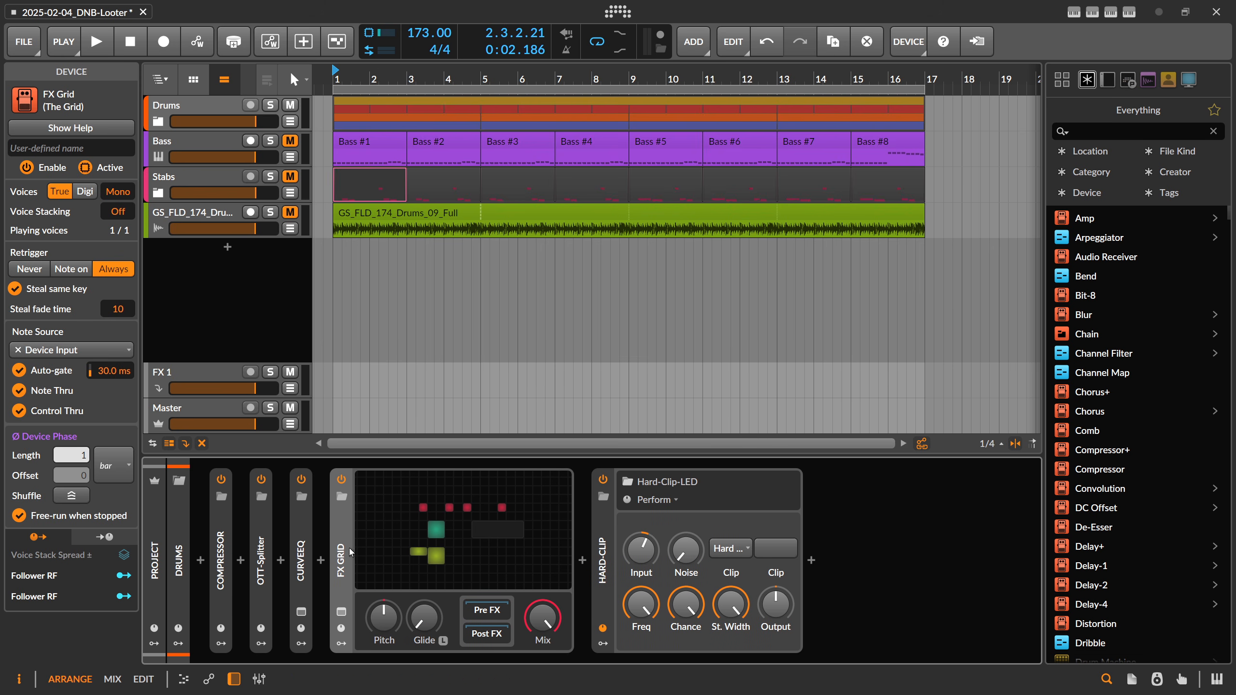
pyautogui.moveTo(343, 546)
pyautogui.mouseDown()
pyautogui.moveTo(292, 150)
pyautogui.moveTo(366, 485)
pyautogui.moveTo(352, 543)
pyautogui.mouseUp()
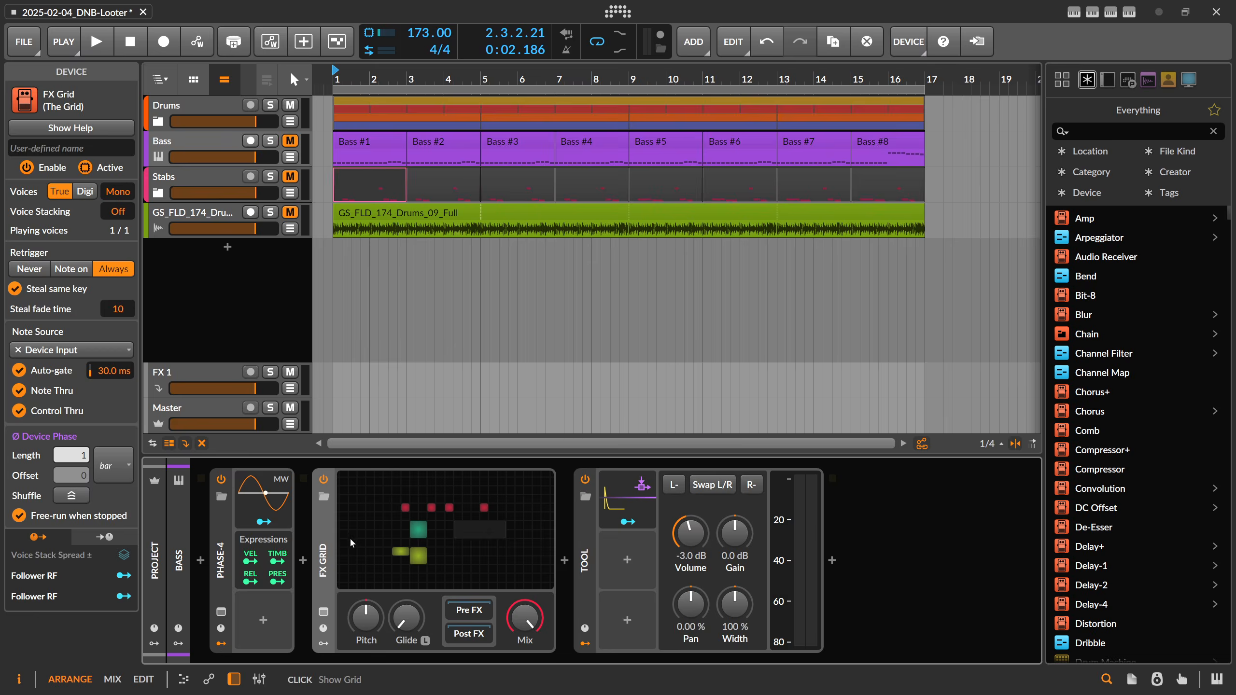
# Step: Set the Bass grid's Audio Sidechain source to Drums Master (POST) and reset the Bass Tool's volume to 0.0 dB
pyautogui.click(391, 547)
pyautogui.click(357, 410)
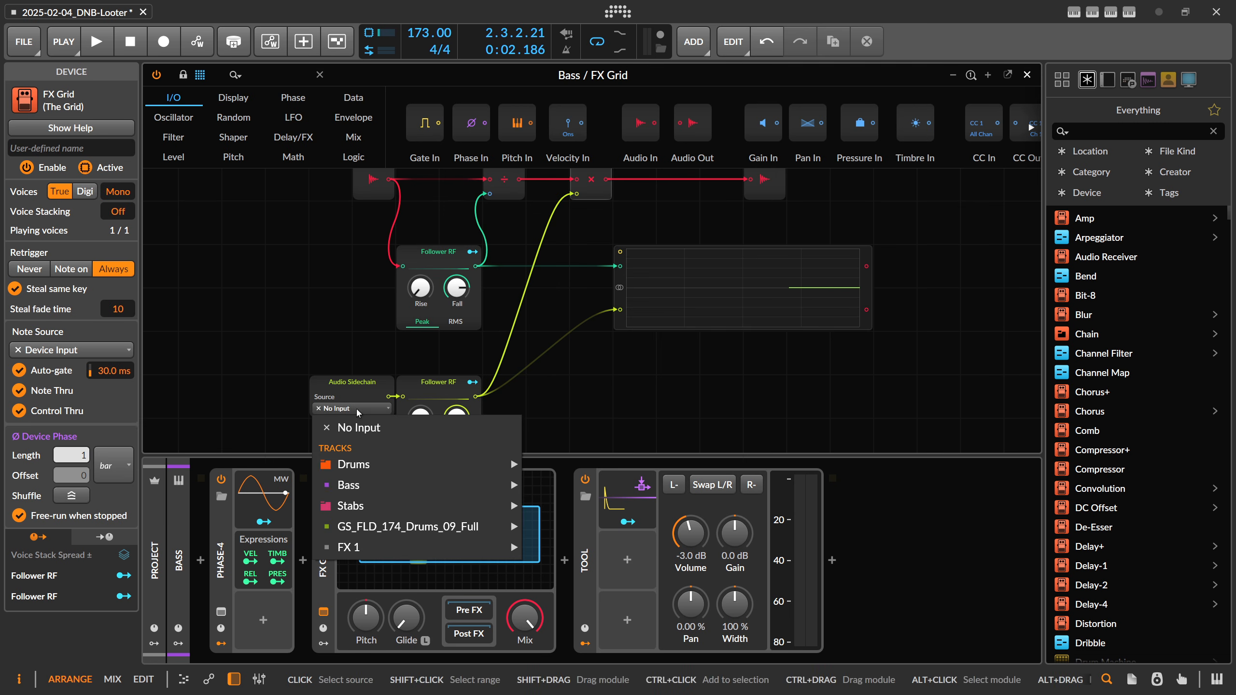
pyautogui.moveTo(438, 464)
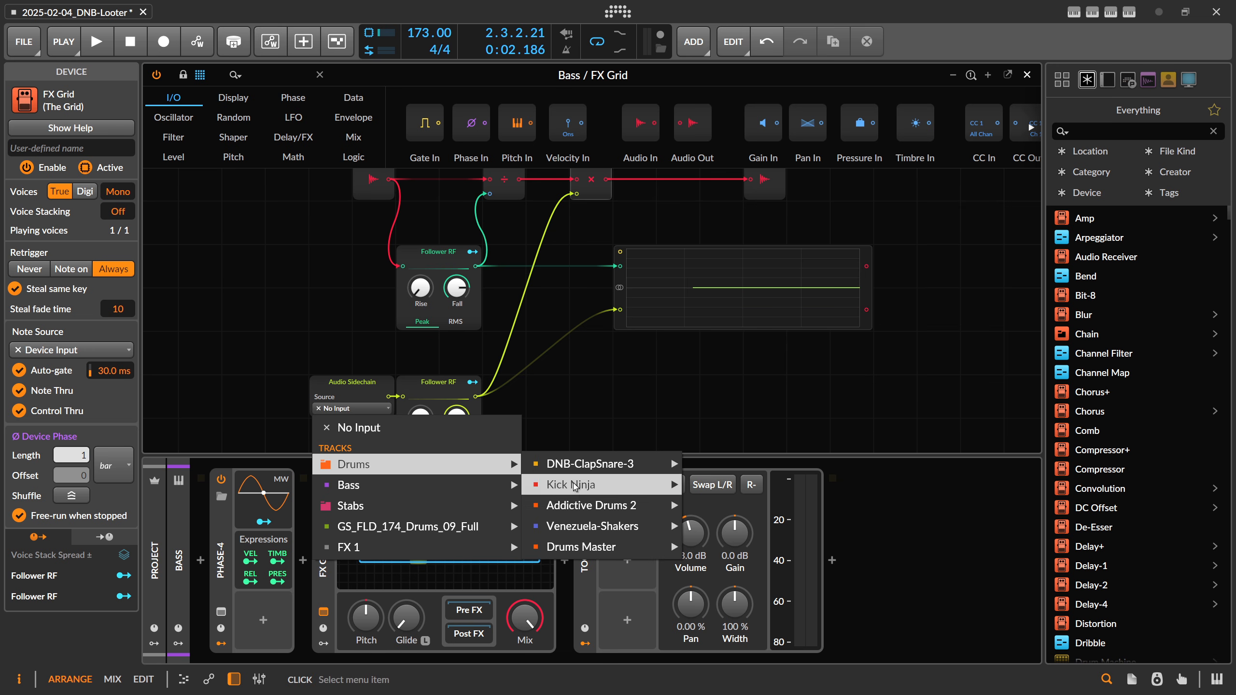
pyautogui.moveTo(584, 546)
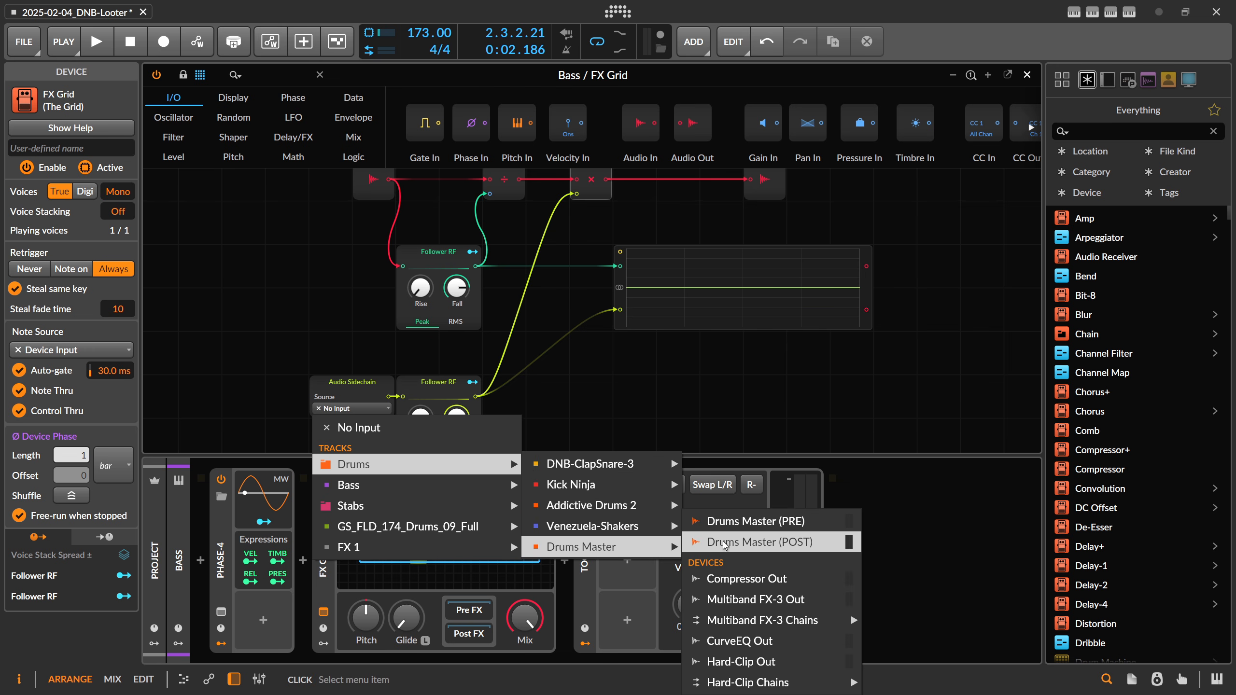
pyautogui.click(771, 547)
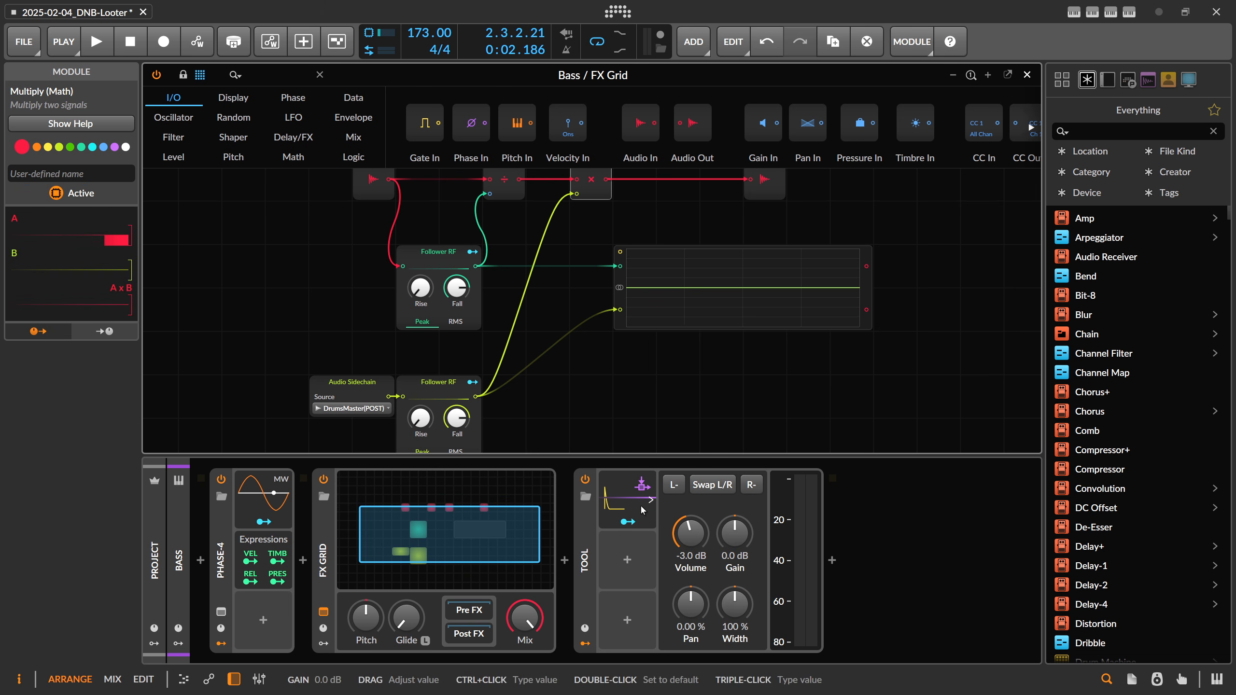
pyautogui.doubleClick(696, 538)
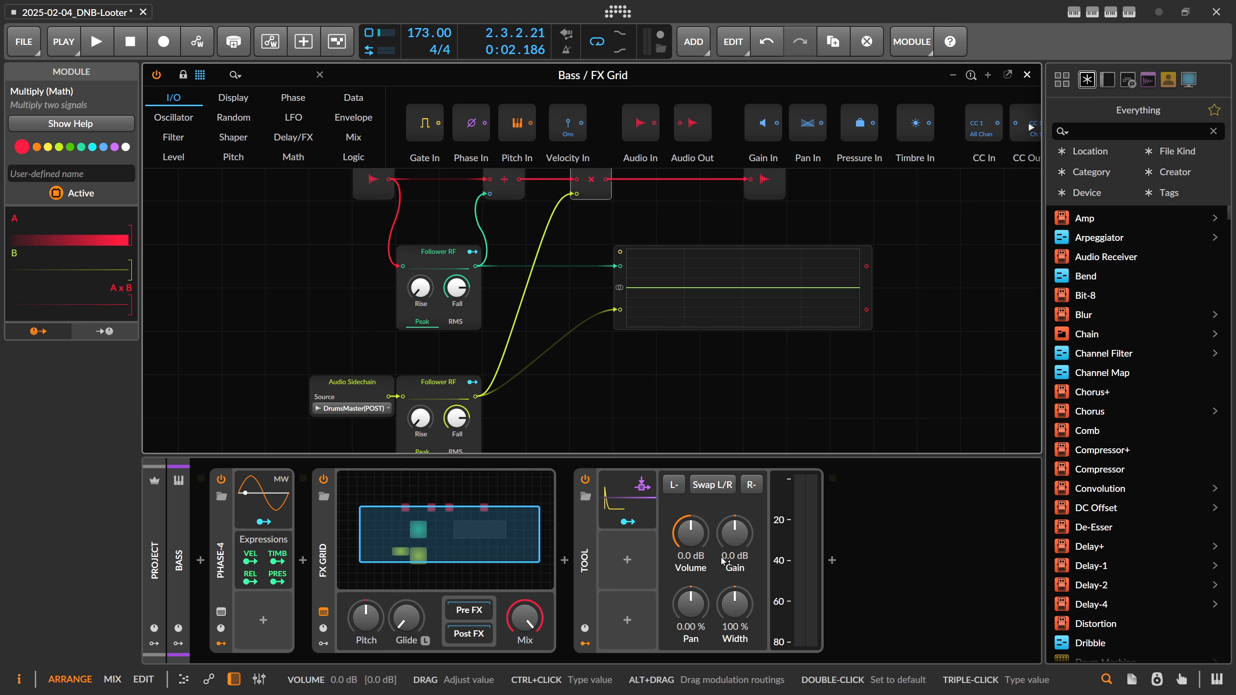
# Step: Close the grid editor, unmute the Bass track and play it together with the drums to hear the level matching
pyautogui.click(1027, 74)
pyautogui.press('space')
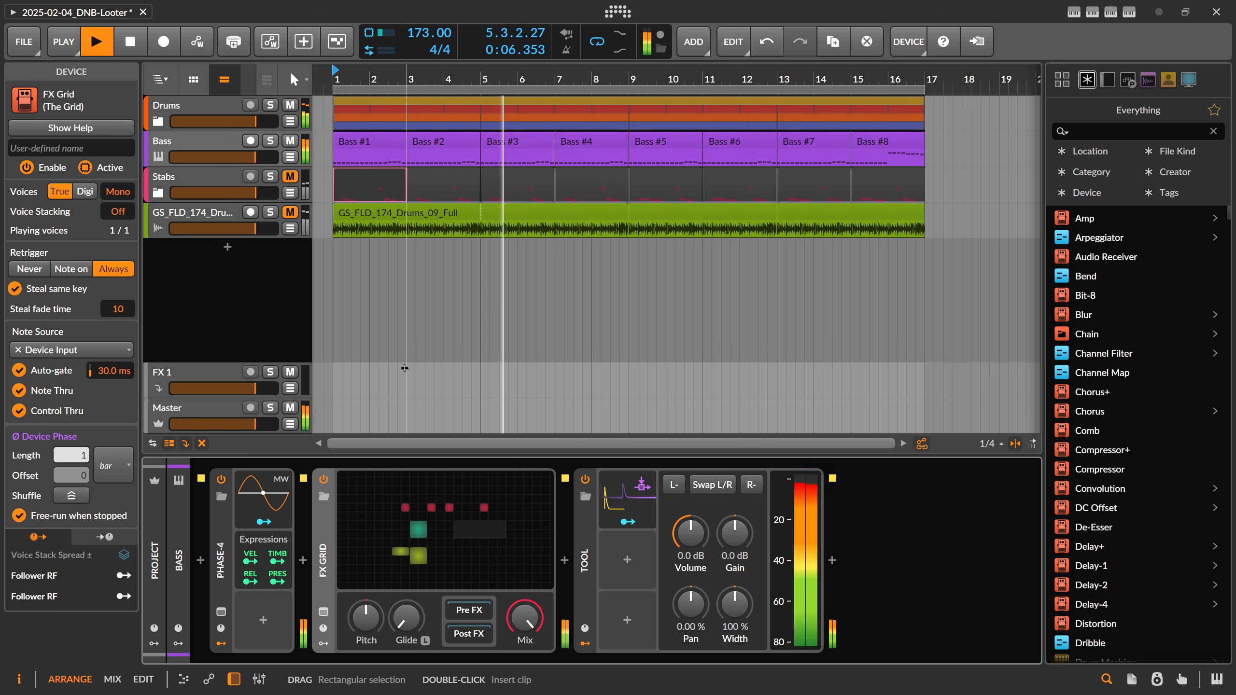
pyautogui.press('space')
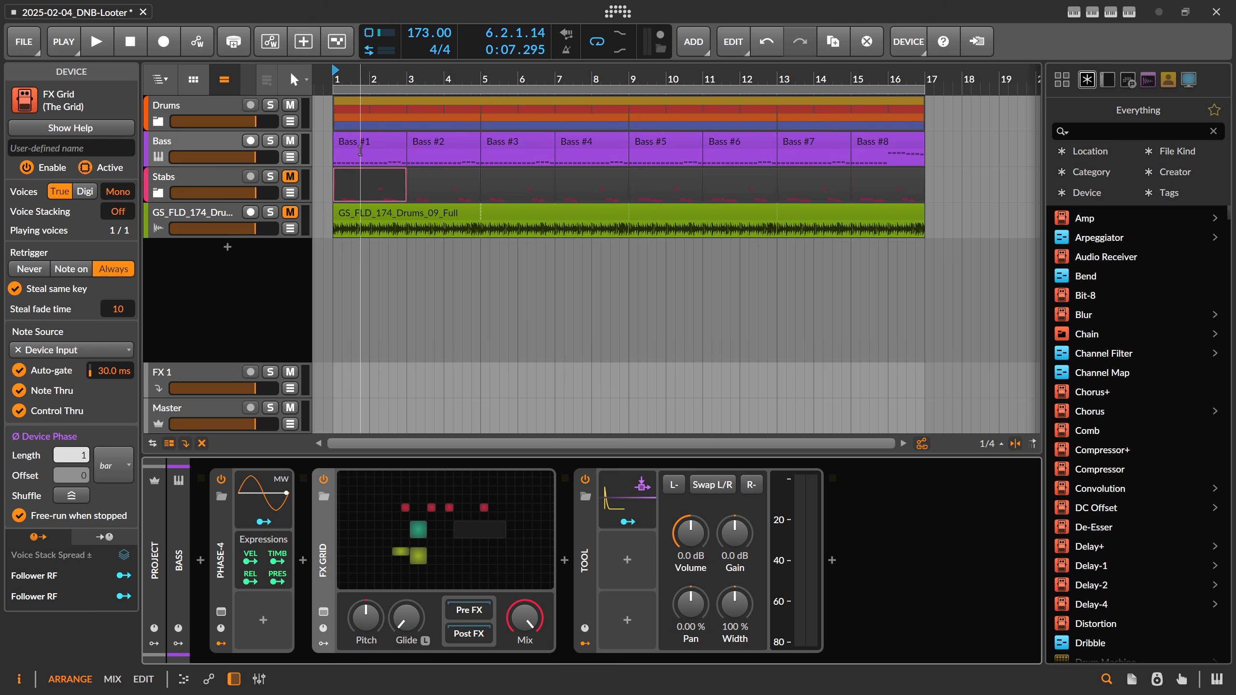
# Step: Lower the Drums track's volume during playback and shorten both Follower RF Fall times in the Bass grid
pyautogui.press('space')
pyautogui.moveTo(253, 121); pyautogui.dragTo(215, 121)
pyautogui.click(431, 505)
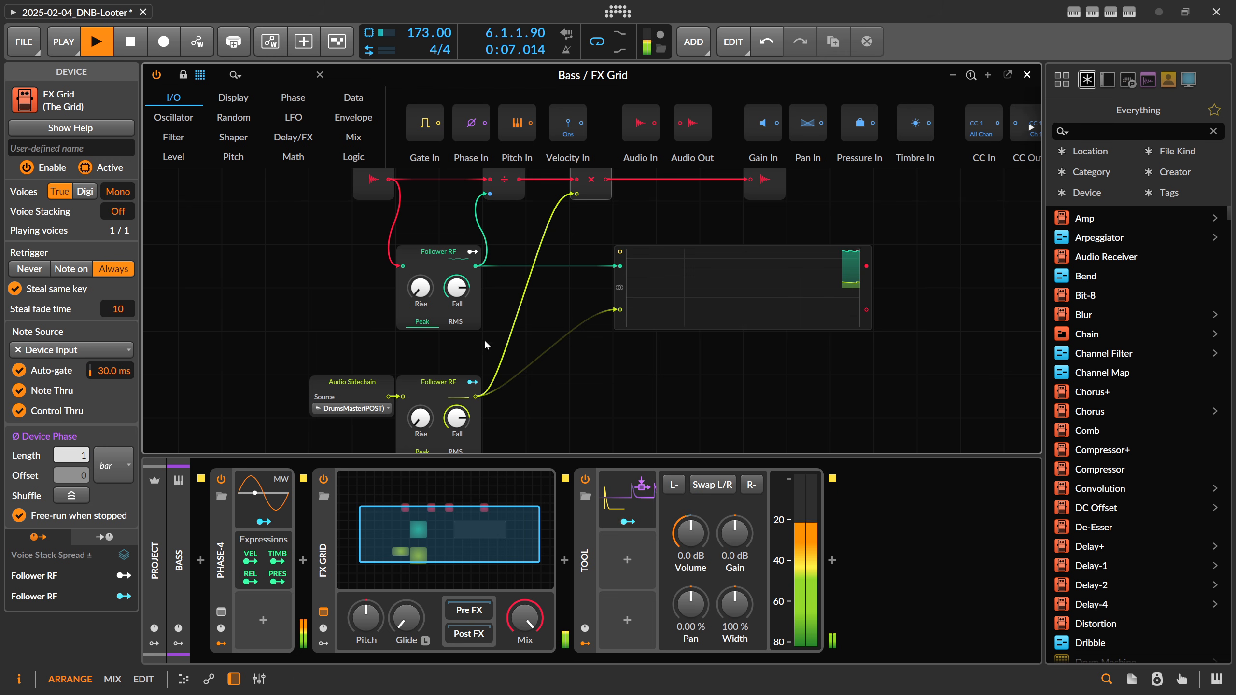
pyautogui.press('space')
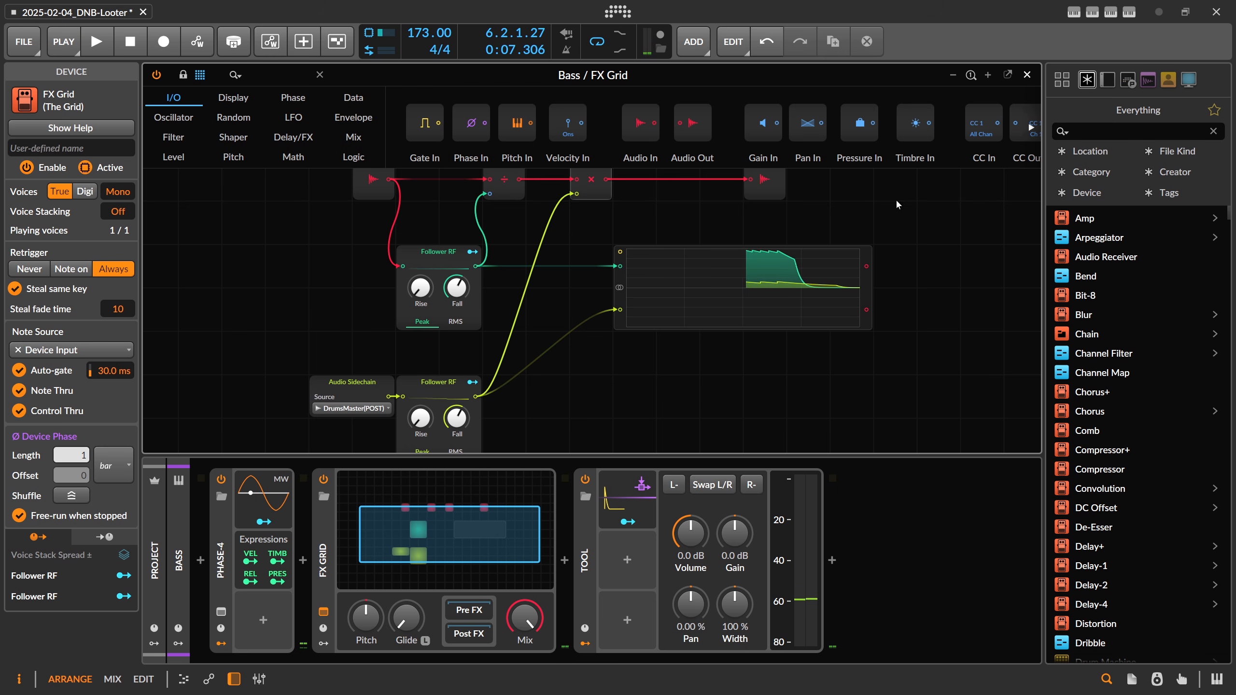
# Step: Play the arrangement, lower the Drums track's volume to test how the bass follows, and reset that volume to its default
pyautogui.click(1027, 75)
pyautogui.press('space')
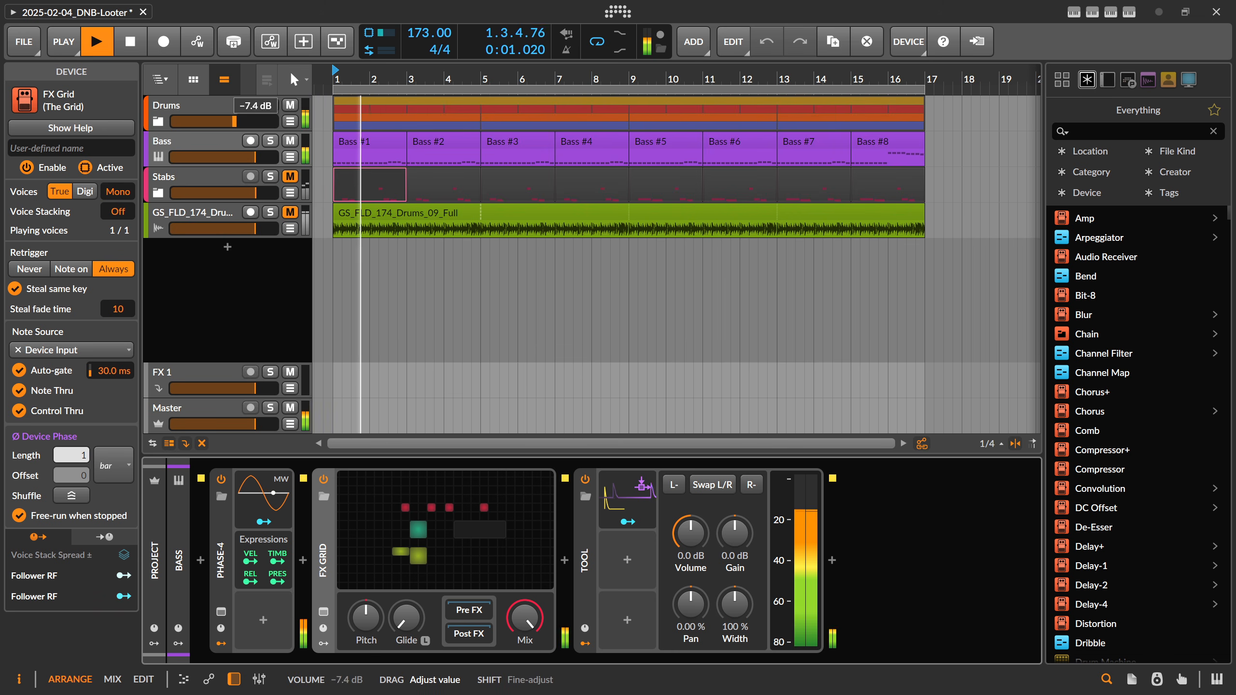
pyautogui.moveTo(247, 122); pyautogui.dragTo(217, 121)
pyautogui.doubleClick(218, 122)
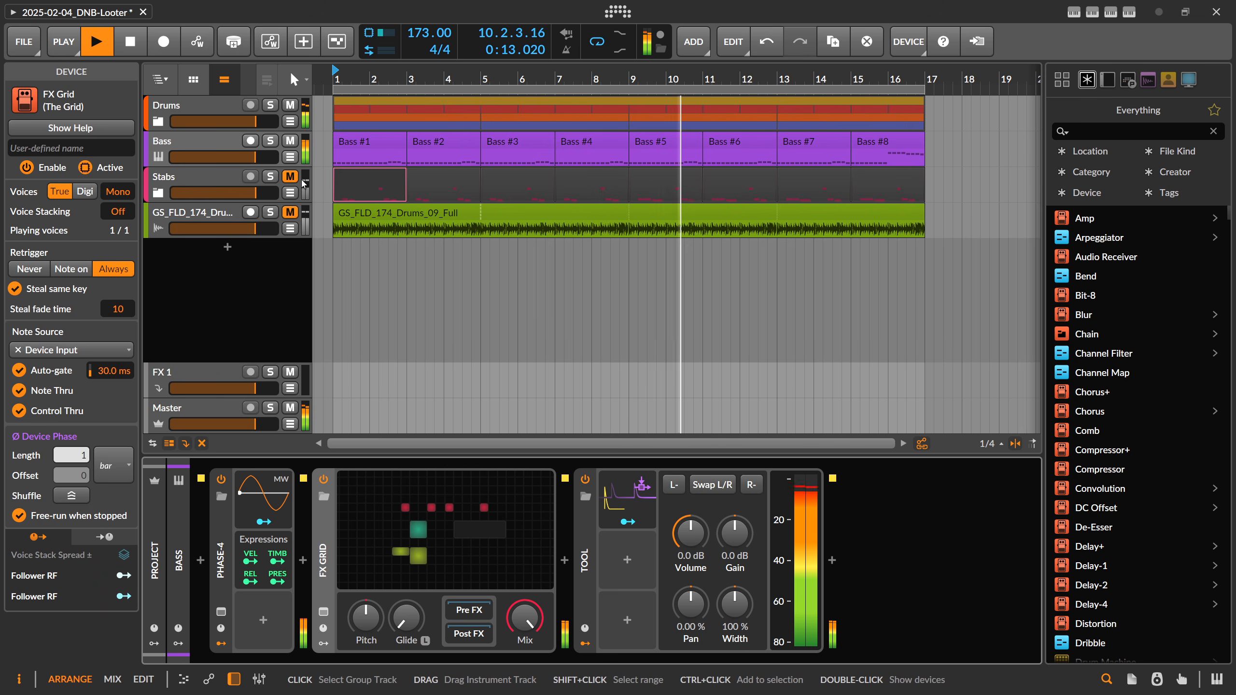
# Step: Stop playback, shorten both Follower RF Fall times in the Bass grid, and play while readjusting the input follower's Fall to about 17.2 ms
pyautogui.press('space')
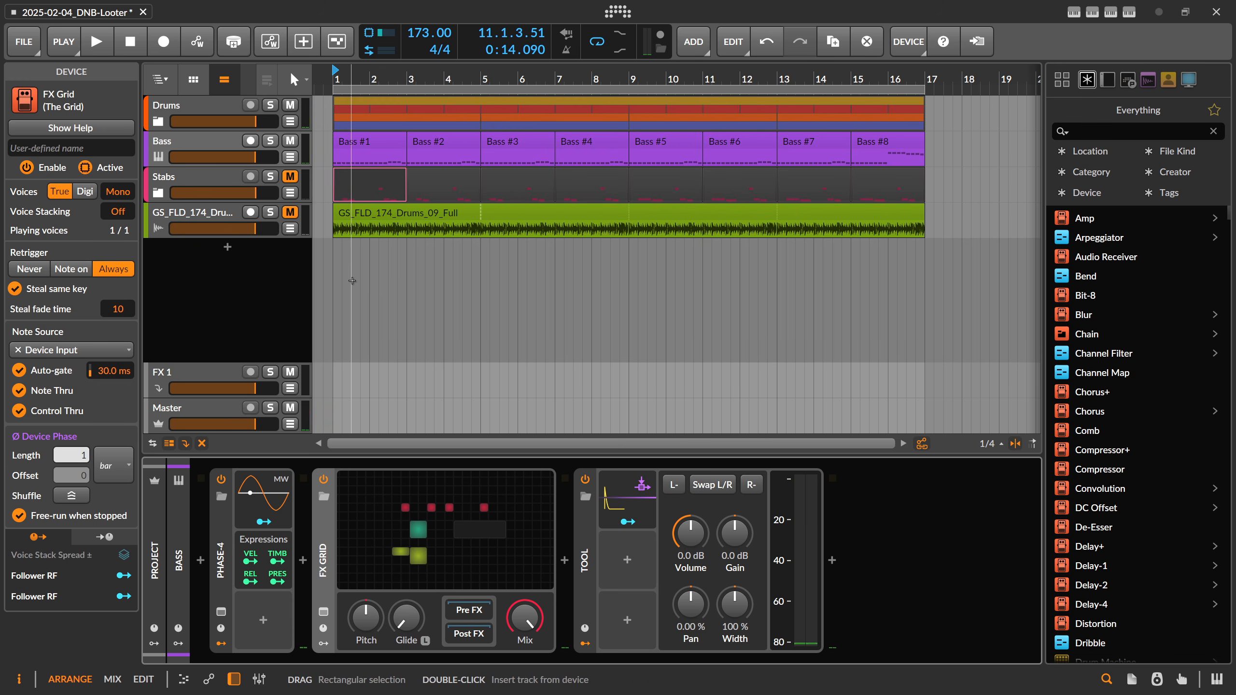
pyautogui.click(453, 477)
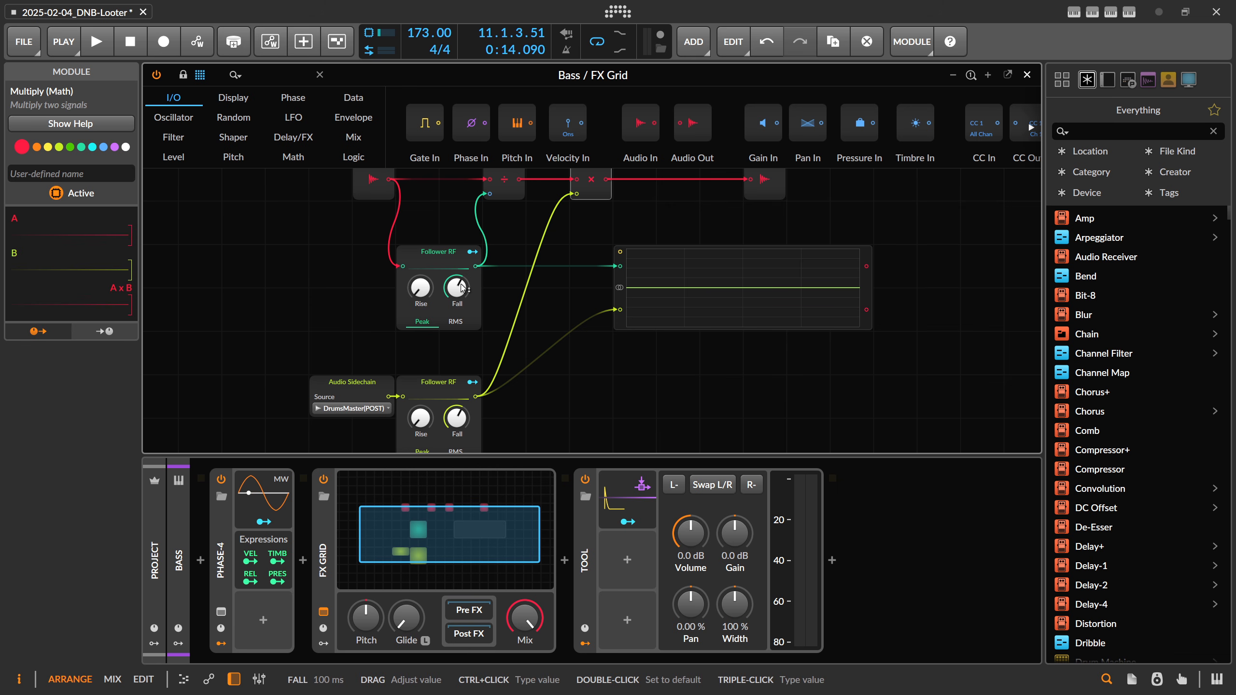
pyautogui.moveTo(462, 286); pyautogui.dragTo(461, 311)
pyautogui.moveTo(459, 423); pyautogui.dragTo(458, 447)
pyautogui.press('space')
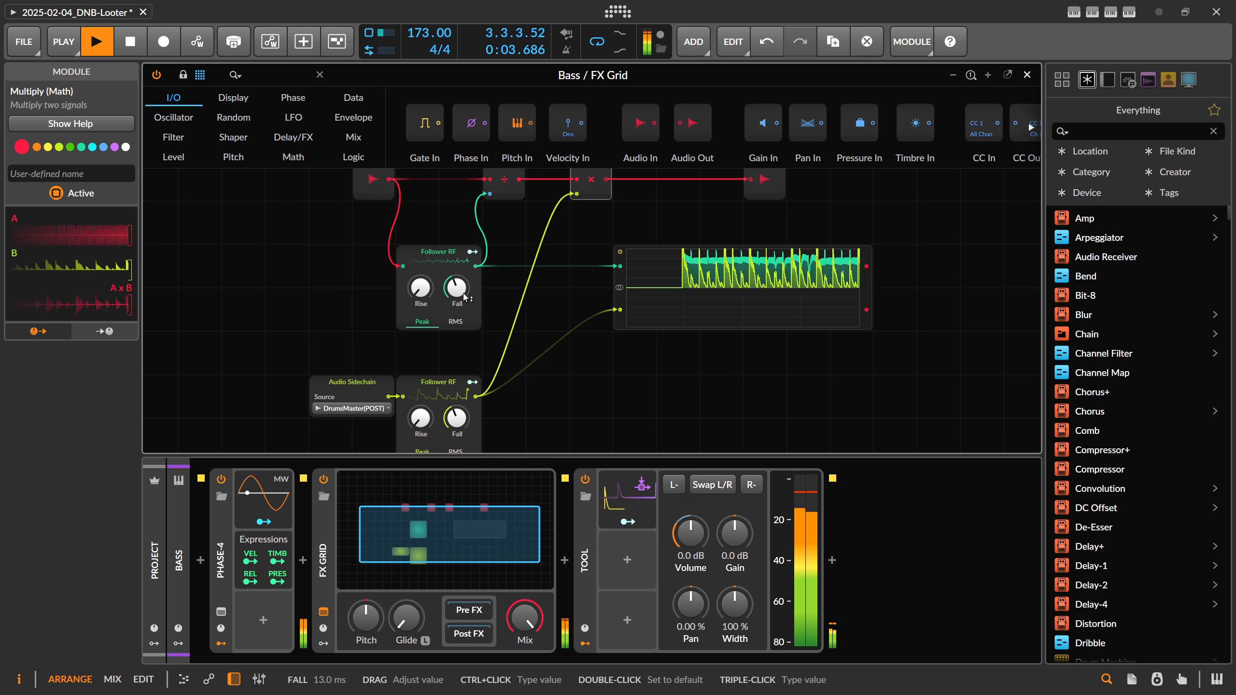
pyautogui.moveTo(457, 287); pyautogui.dragTo(456, 285)
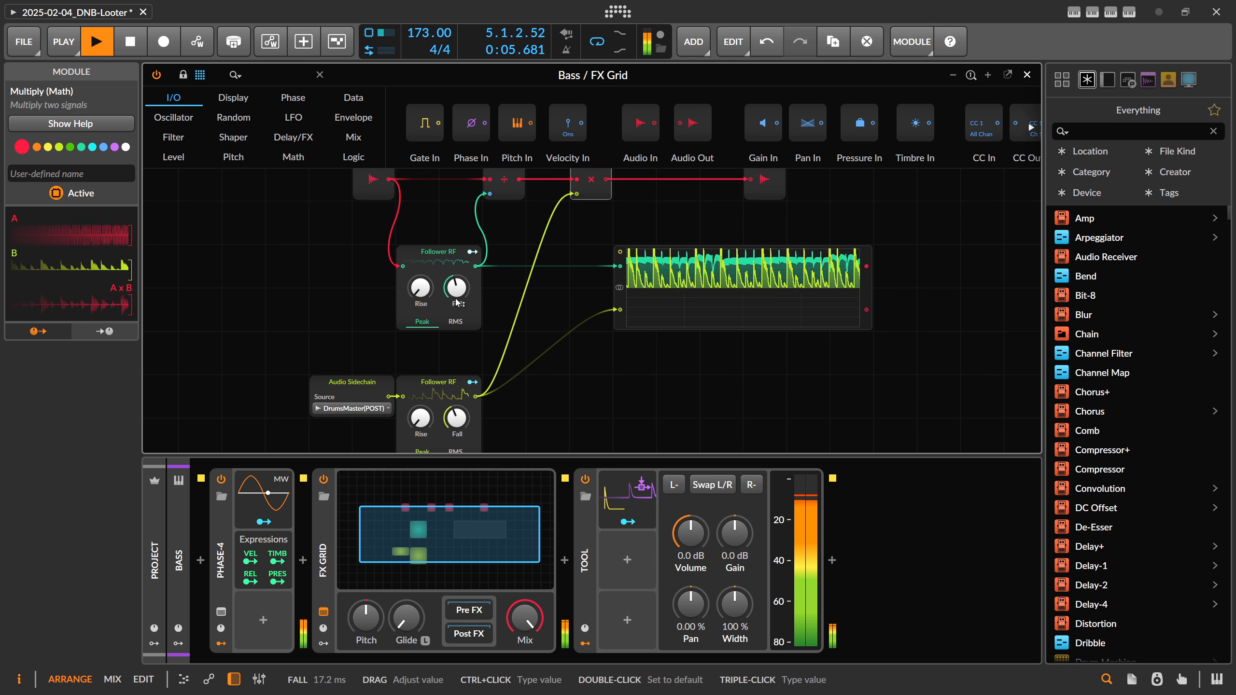
pyautogui.press('space')
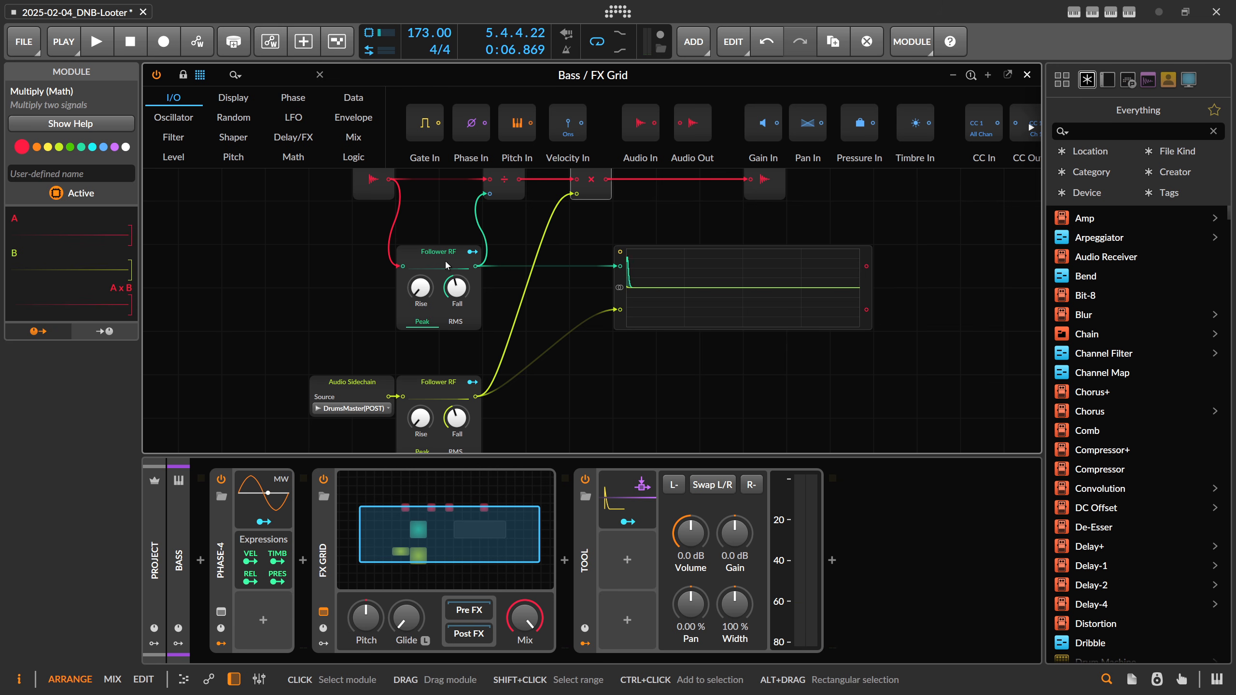
# Step: Set both Follower RF Fall times to the 0.10 ms minimum and play briefly to hear the effect
pyautogui.moveTo(456, 288); pyautogui.dragTo(457, 296)
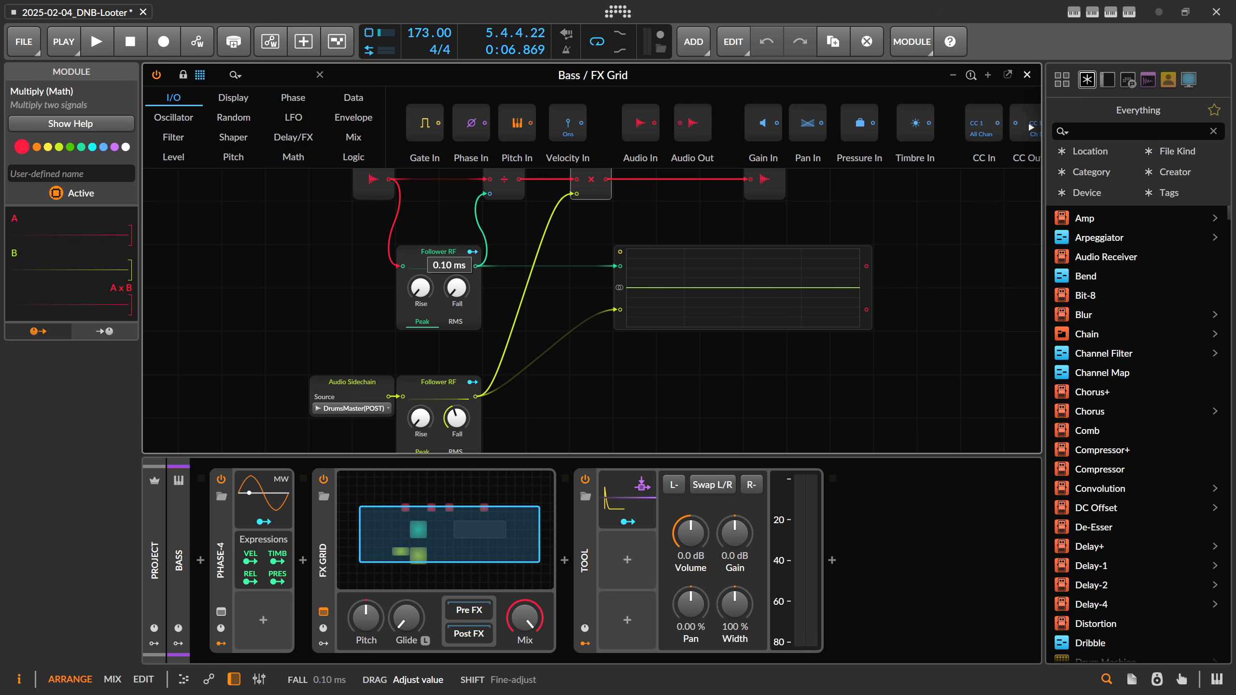
pyautogui.click(457, 417)
pyautogui.press('space')
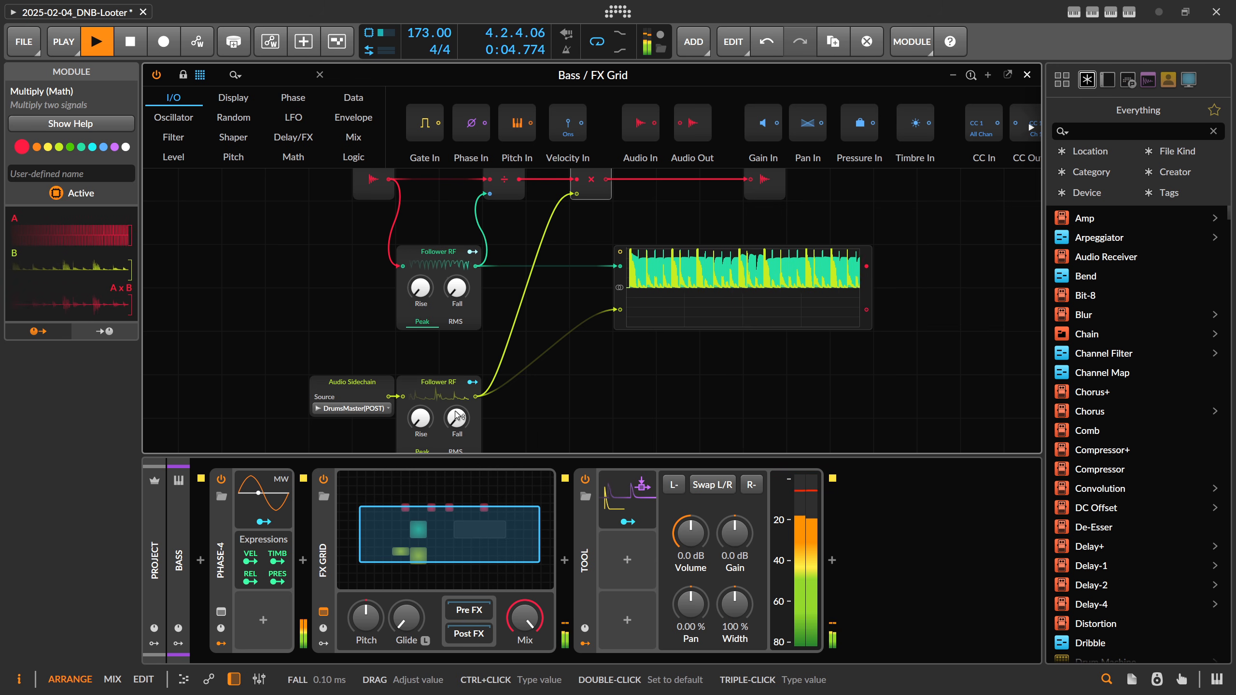
pyautogui.press('space')
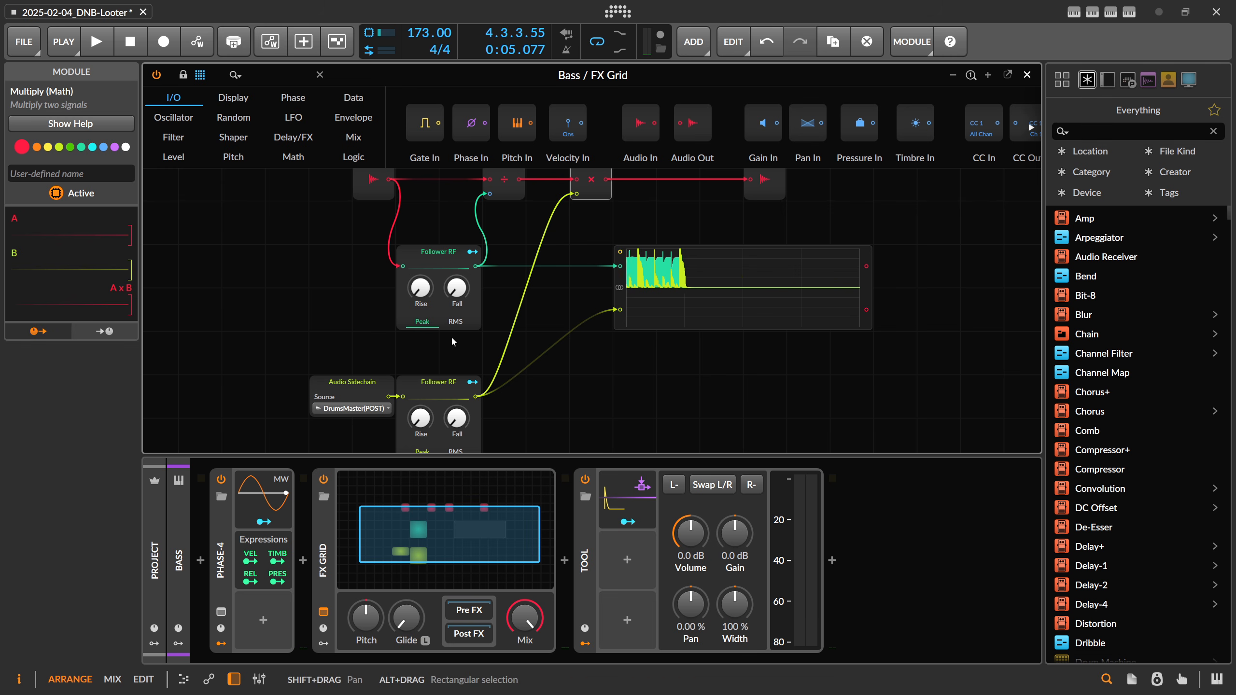
# Step: Raise the input Follower RF's Fall time to about 454 ms and lengthen the sidechain Follower RF's Fall time too
pyautogui.moveTo(464, 299); pyautogui.dragTo(464, 273)
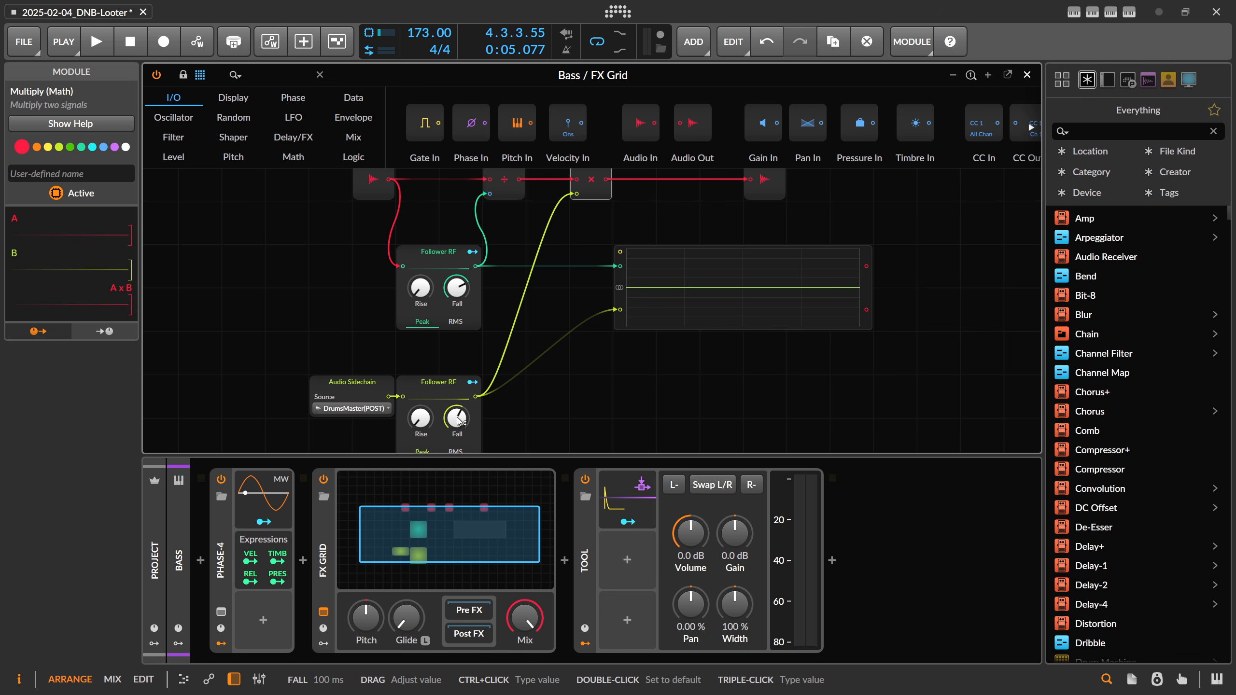
pyautogui.moveTo(457, 417); pyautogui.dragTo(457, 394)
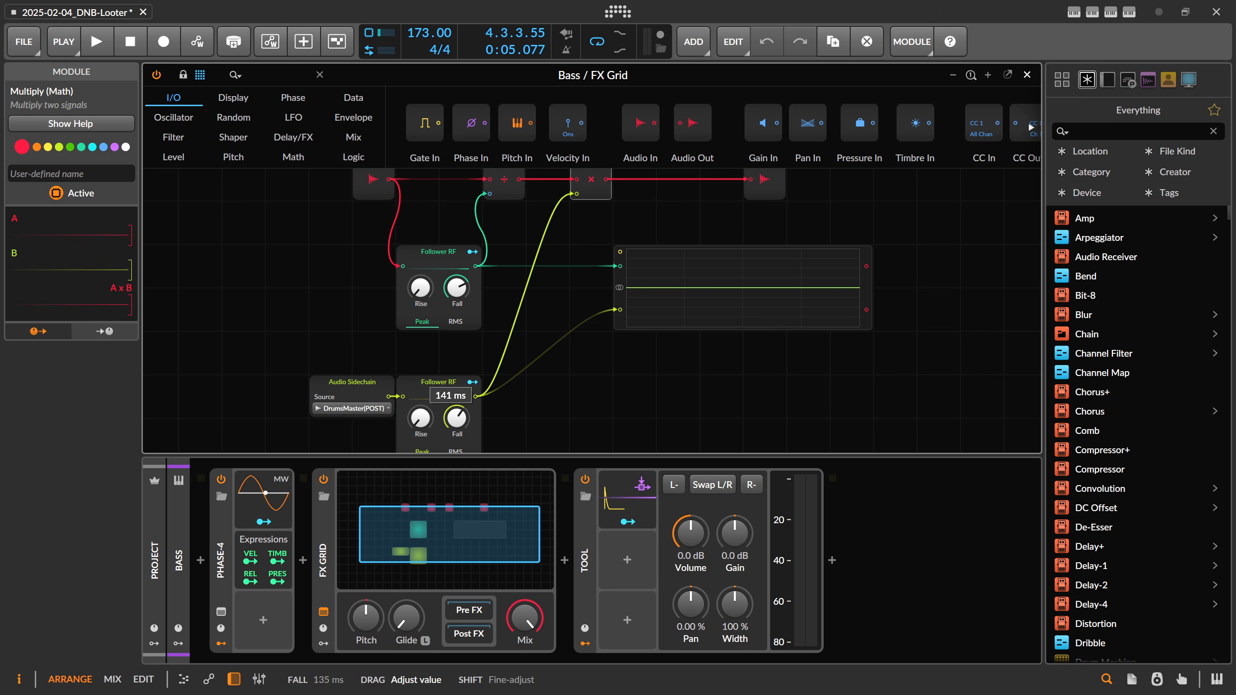
pyautogui.keyDown('ctrl'); pyautogui.click(460, 420); pyautogui.keyUp('ctrl')
pyautogui.click(460, 413)
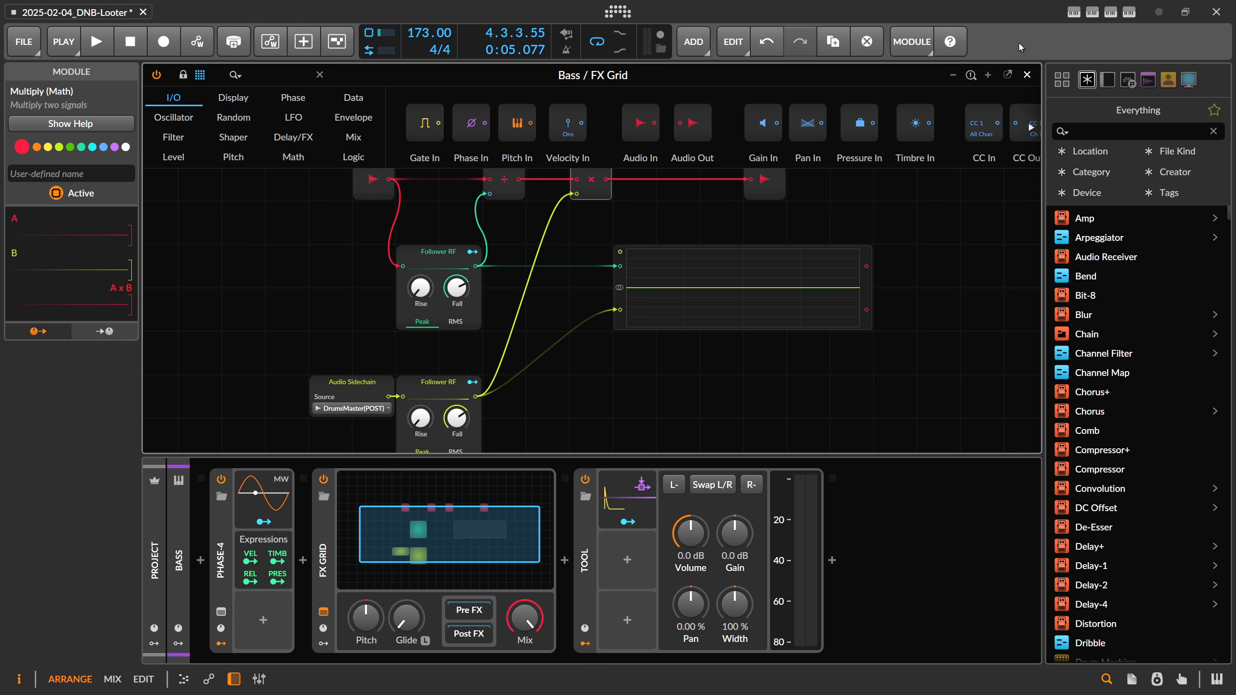
# Step: Close the grid editor and place the playback start on beat 1.2 to read one beat's length in milliseconds
pyautogui.click(1027, 75)
pyautogui.moveTo(382, 77); pyautogui.dragTo(382, 161)
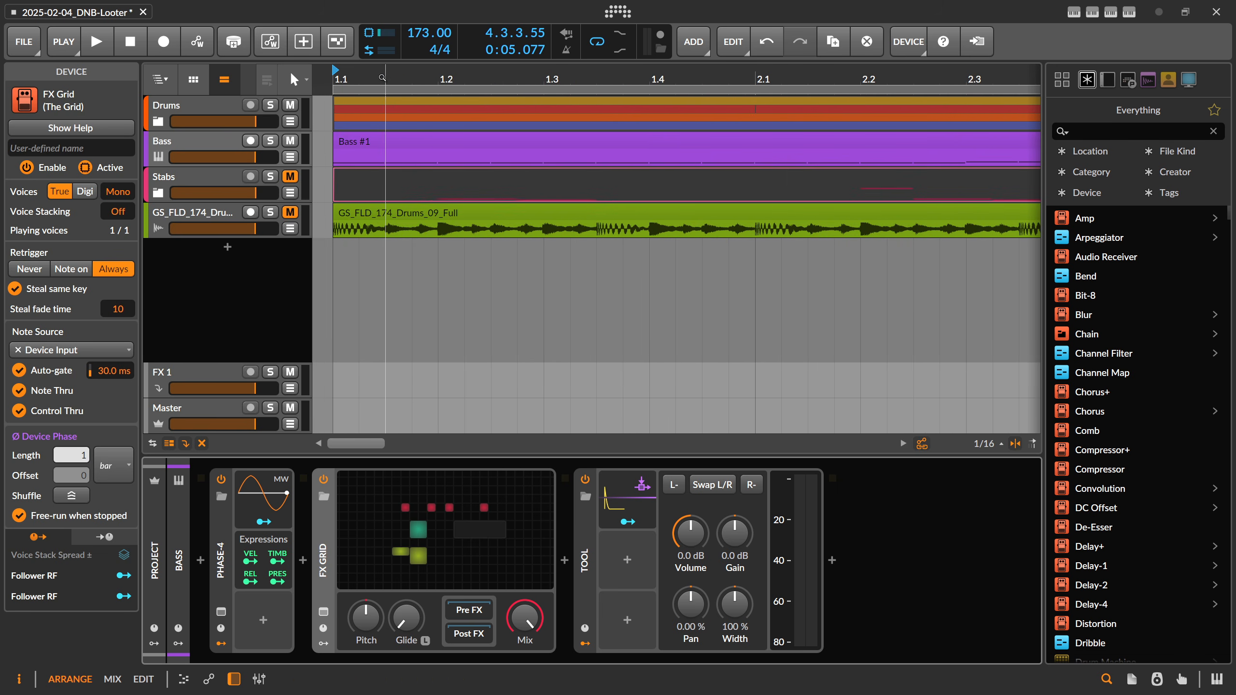
pyautogui.click(381, 78)
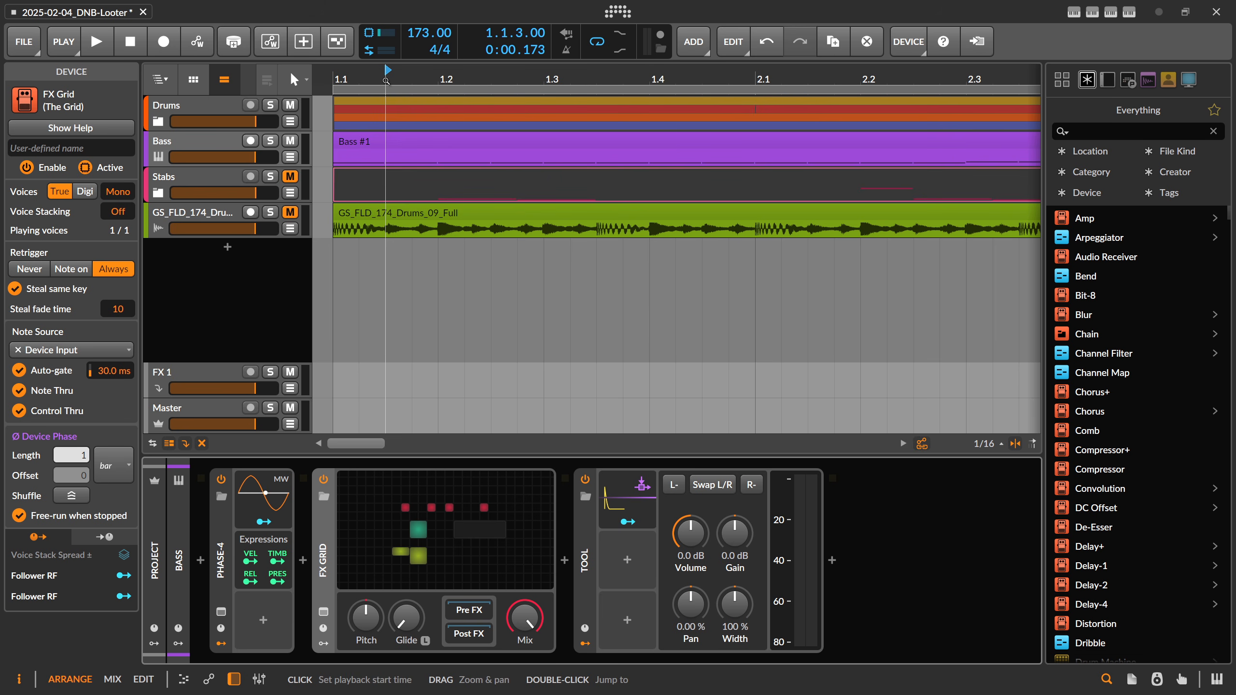
pyautogui.click(440, 79)
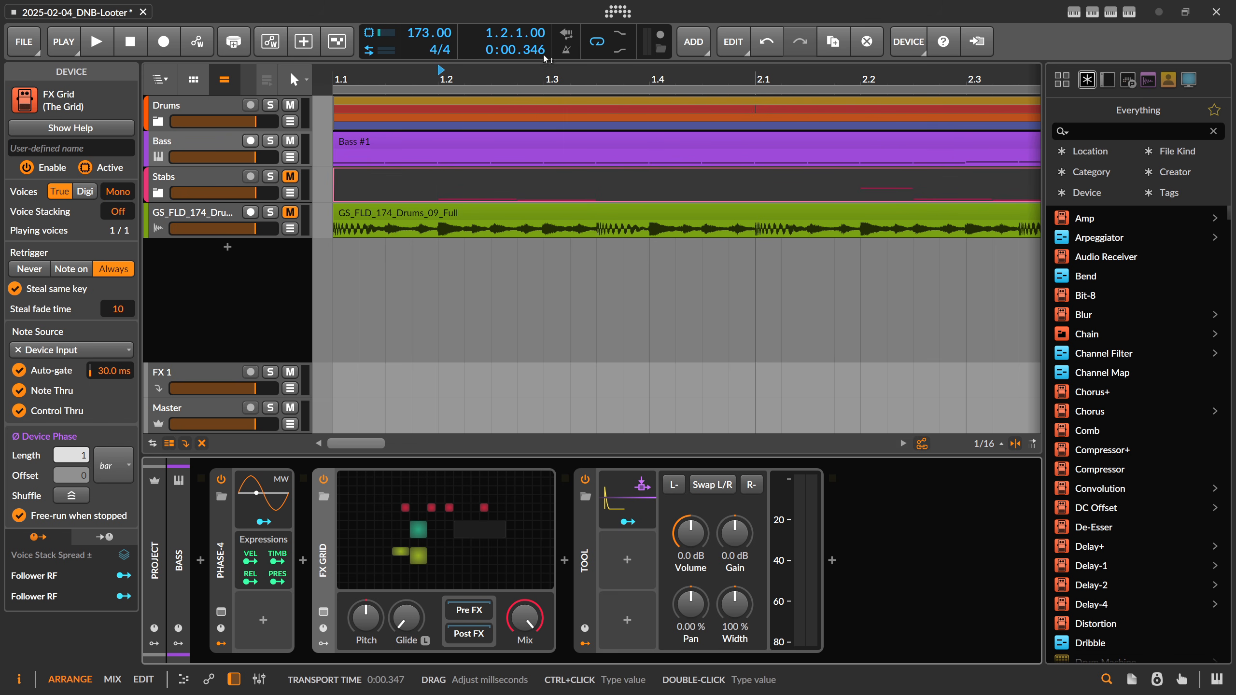
# Step: Set both Follower RF Fall times in the Bass grid to 346 ms and start playback
pyautogui.click(463, 480)
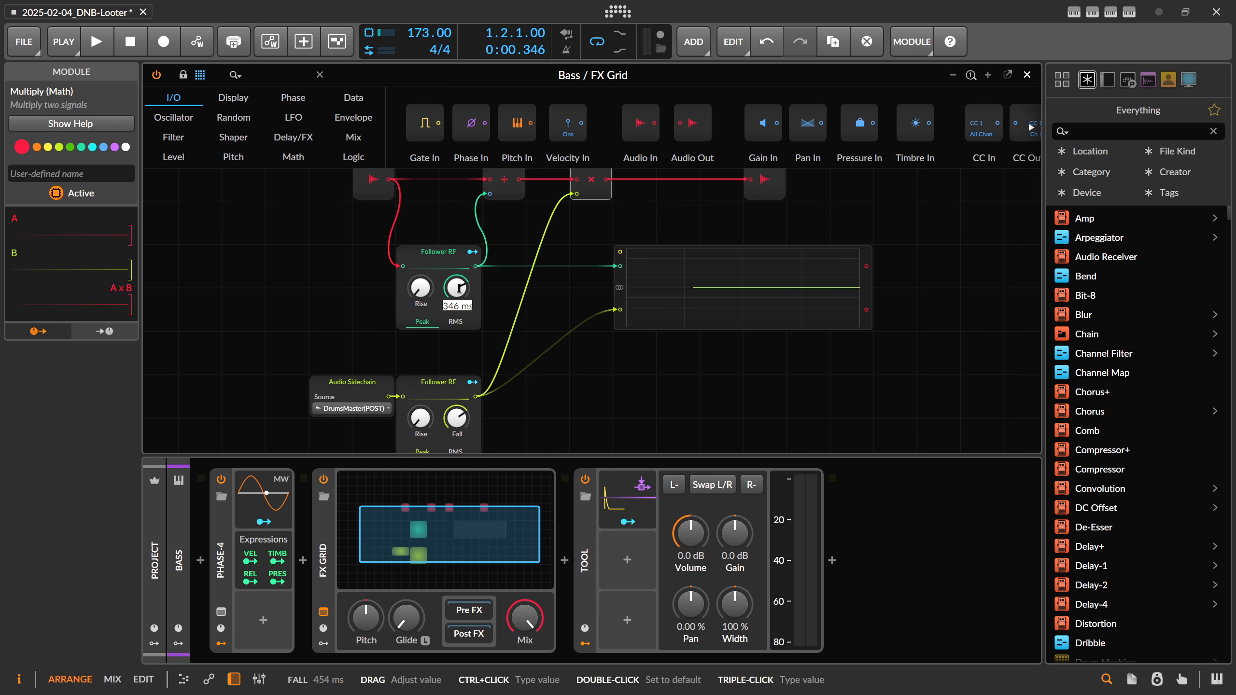
pyautogui.press('Return')
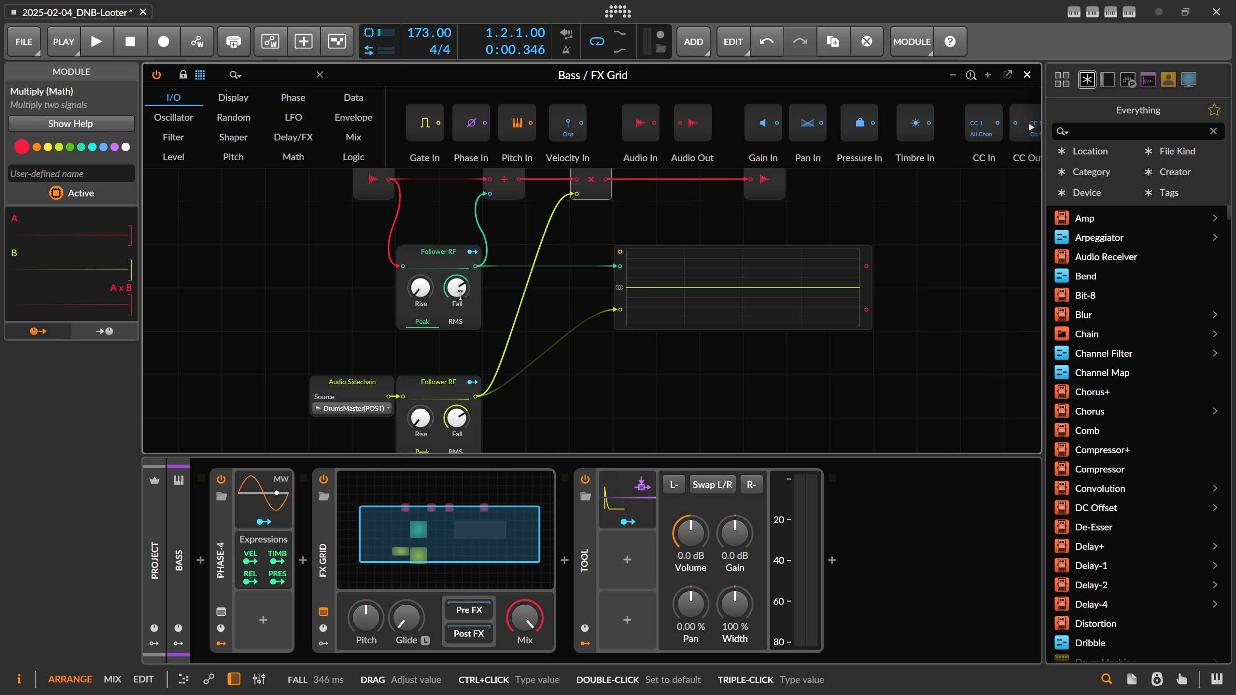
pyautogui.press('space')
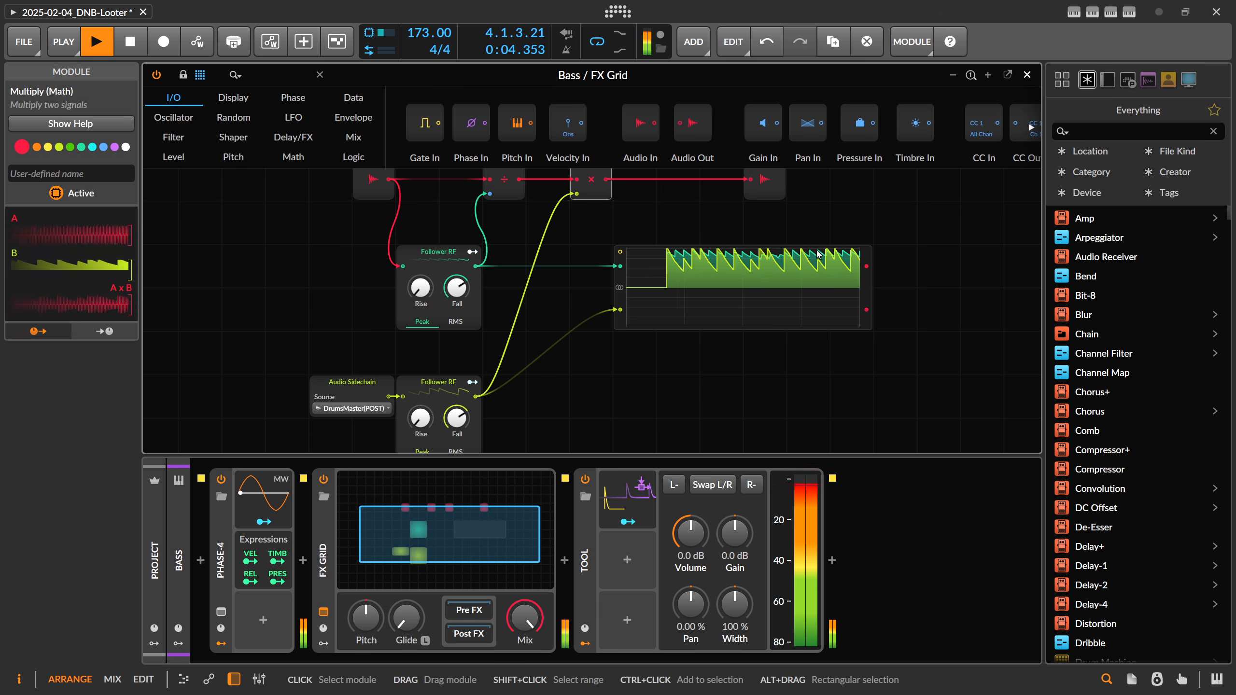
# Step: Close the grid editor, vary the Drums track's volume during playback to hear the bass follow, and restore it to 0.0 dB
pyautogui.click(1027, 74)
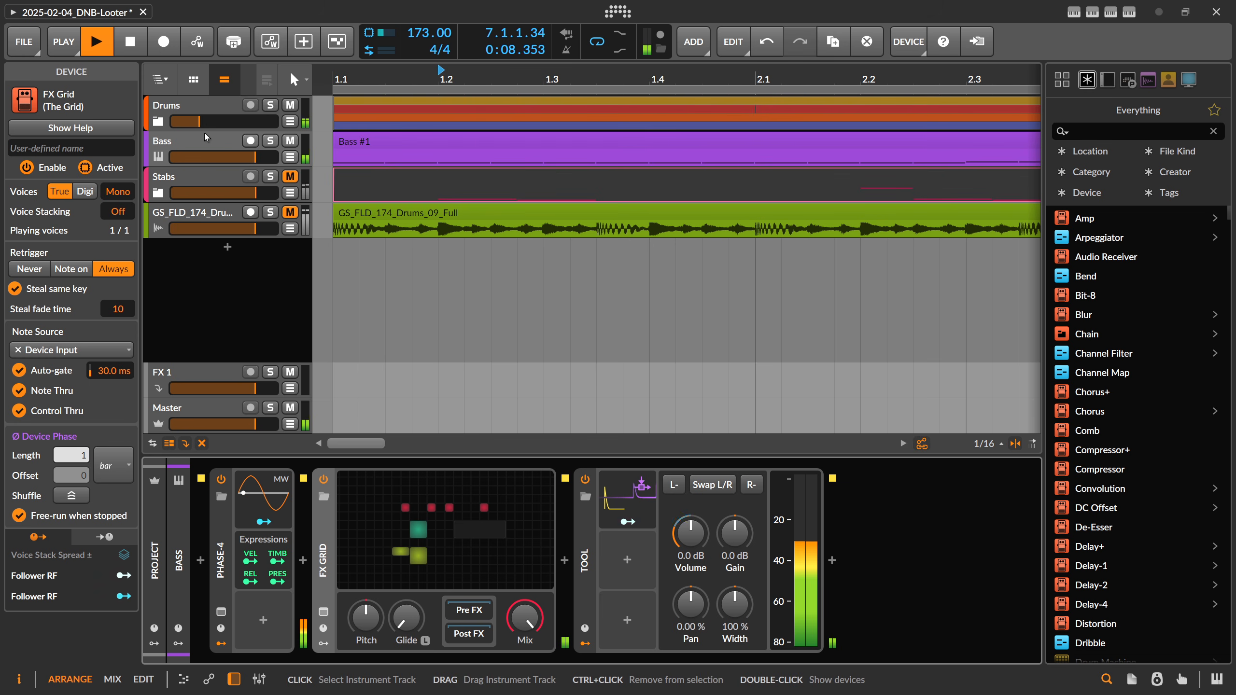
pyautogui.press('space')
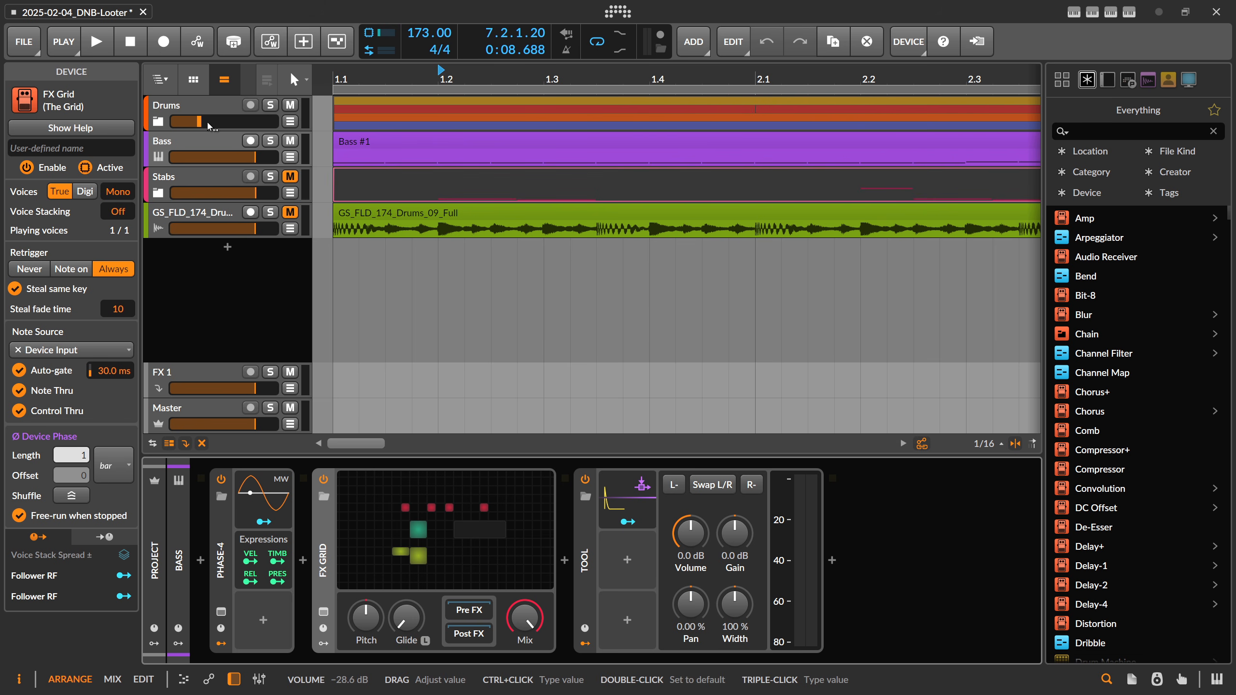
pyautogui.moveTo(209, 126); pyautogui.dragTo(235, 127)
pyautogui.press('space')
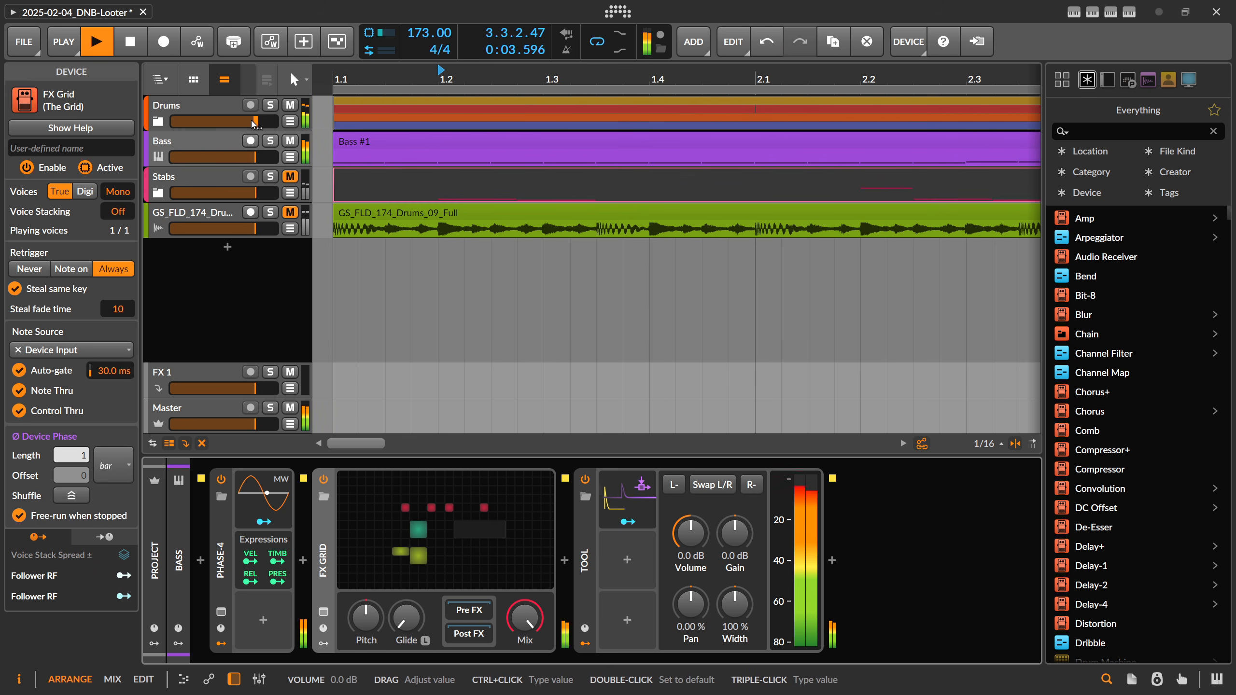
pyautogui.moveTo(253, 124); pyautogui.dragTo(181, 123)
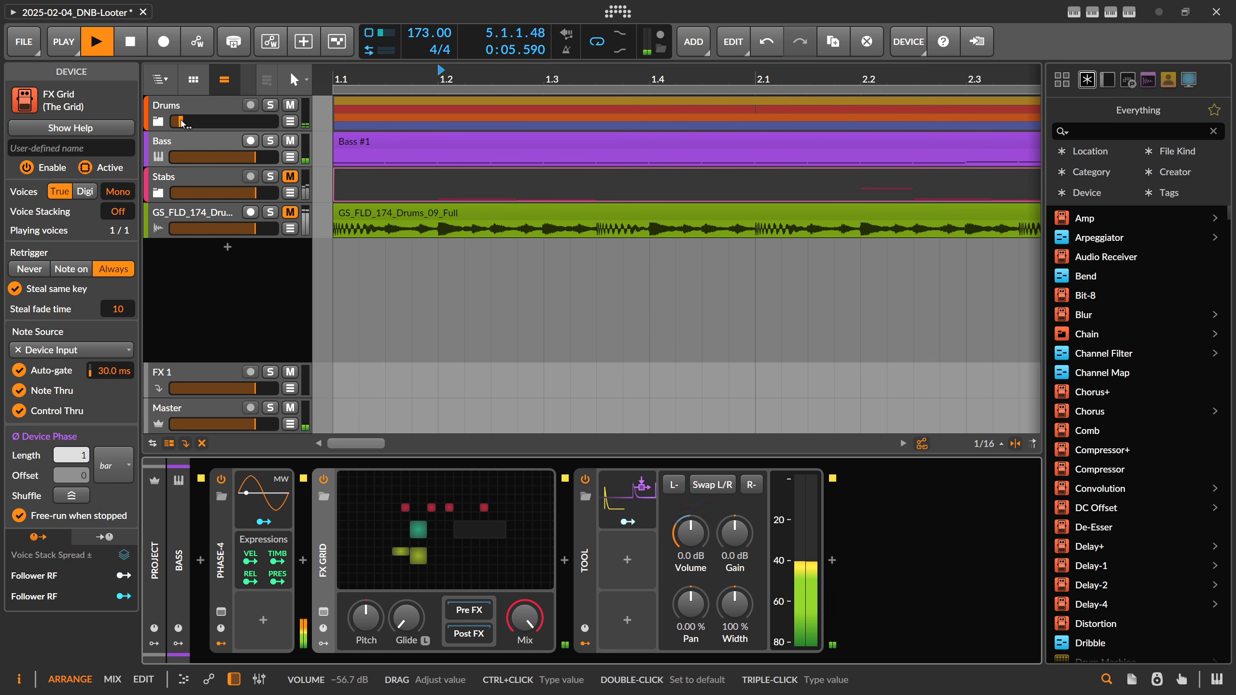
pyautogui.doubleClick(181, 122)
pyautogui.press('space')
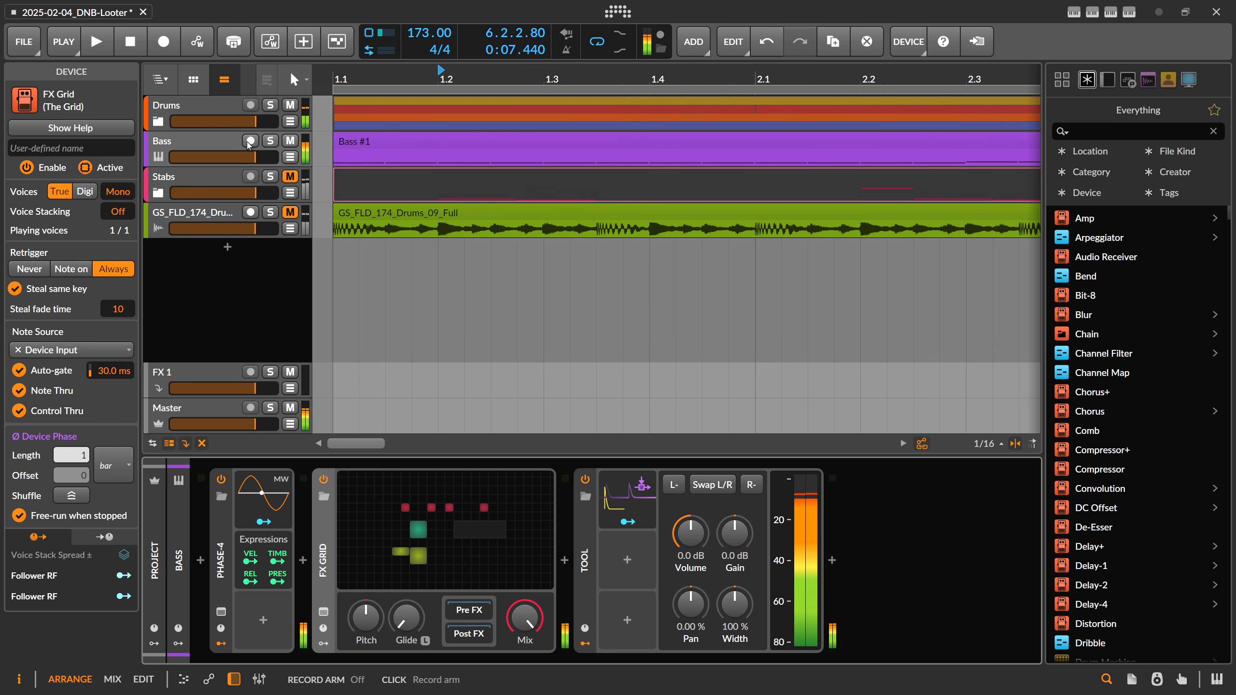
pyautogui.click(250, 141)
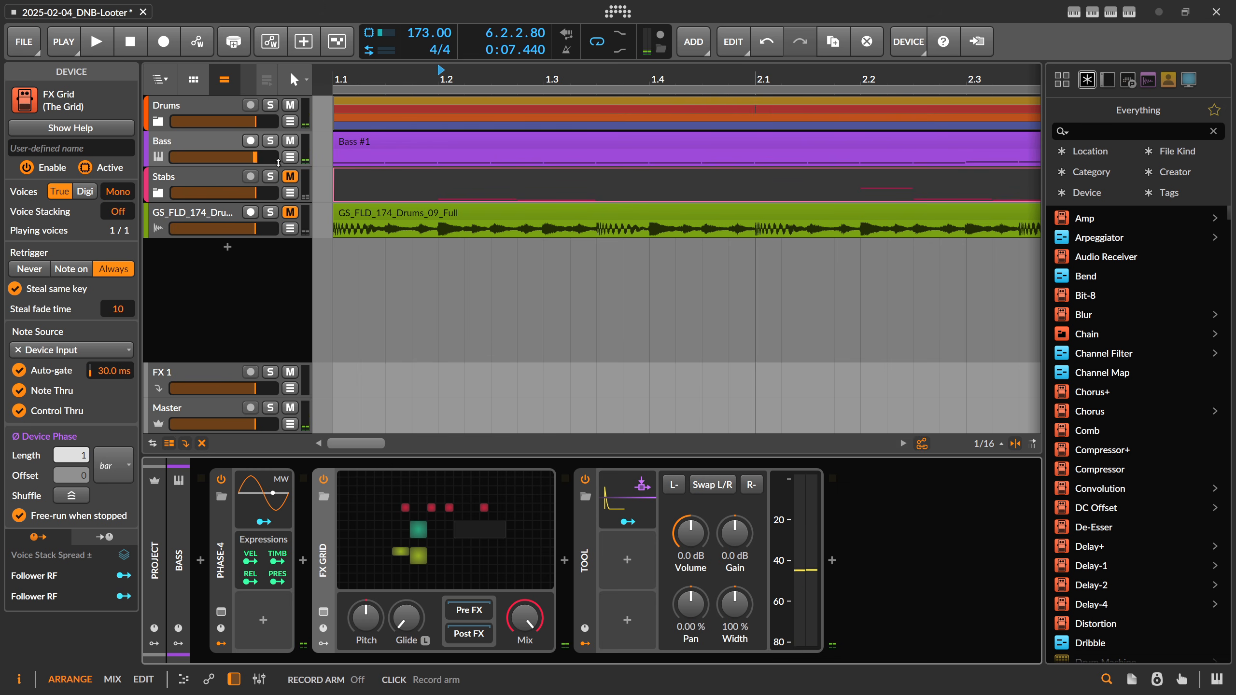
# Step: Set both Follower RF Fall times in the Bass grid to 178 ms and play the result
pyautogui.click(407, 496)
pyautogui.moveTo(462, 291)
pyautogui.mouseDown()
pyautogui.moveTo(462, 316)
pyautogui.moveTo(461, 289)
pyautogui.mouseUp()
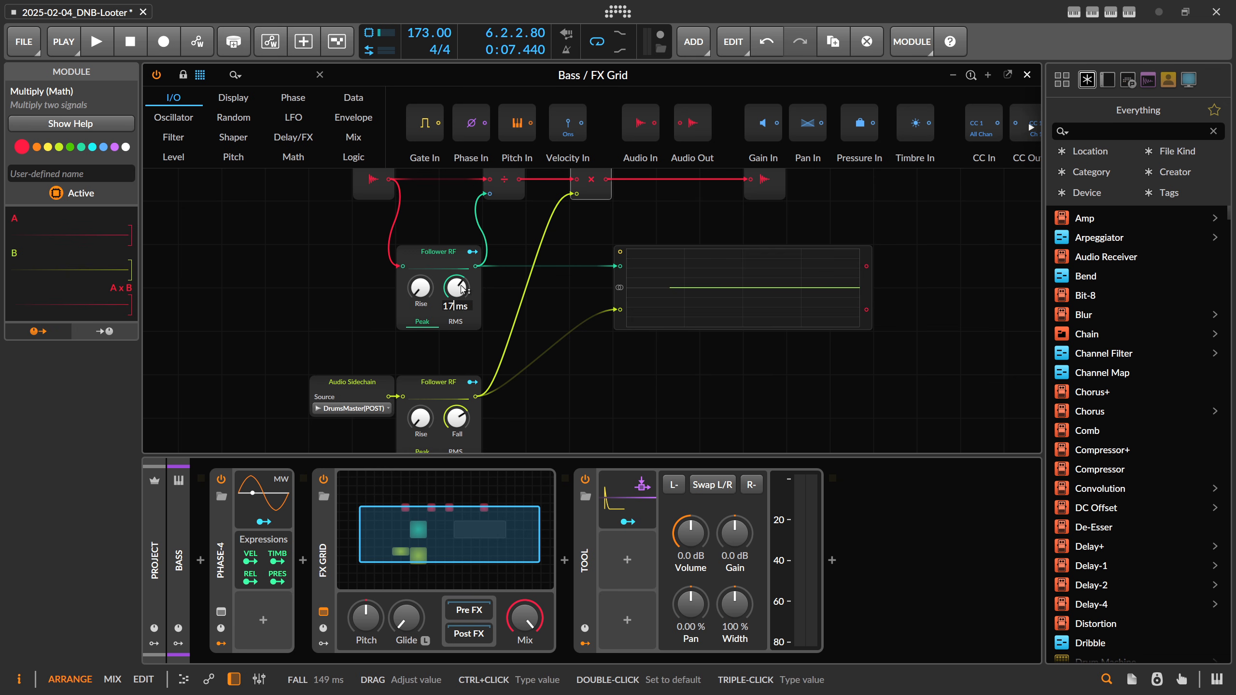
pyautogui.write('178')
pyautogui.press('Return')
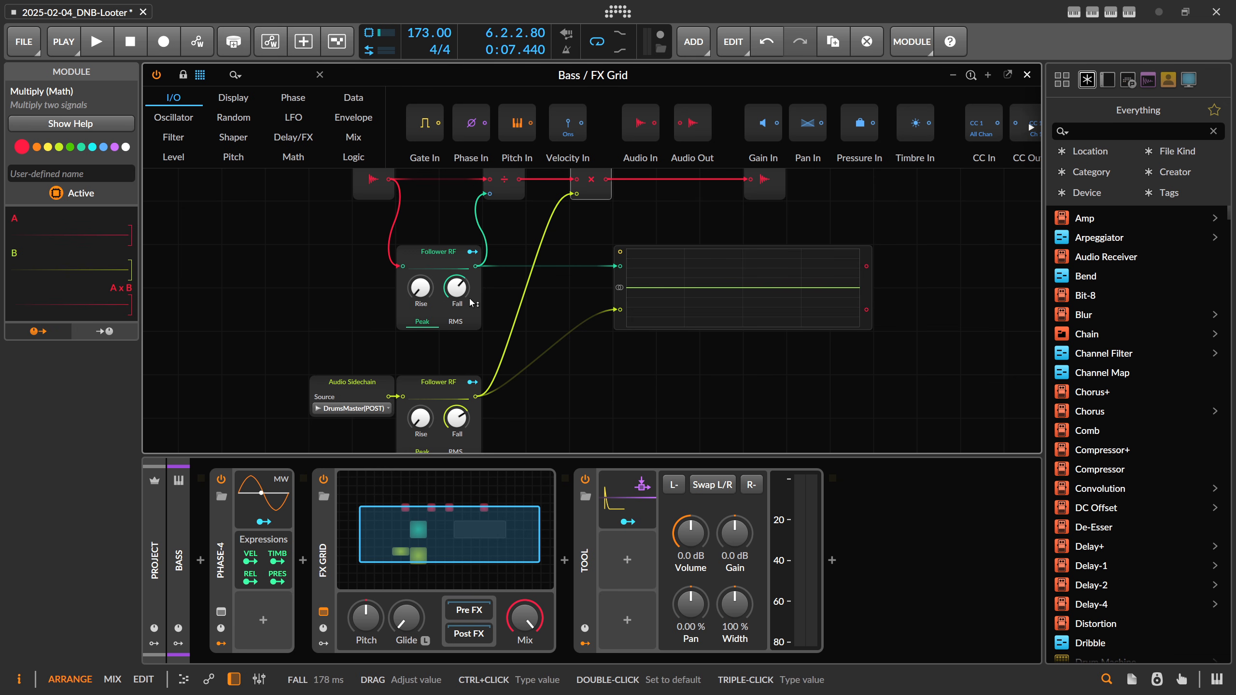
pyautogui.keyDown('ctrl'); pyautogui.click(456, 419); pyautogui.keyUp('ctrl')
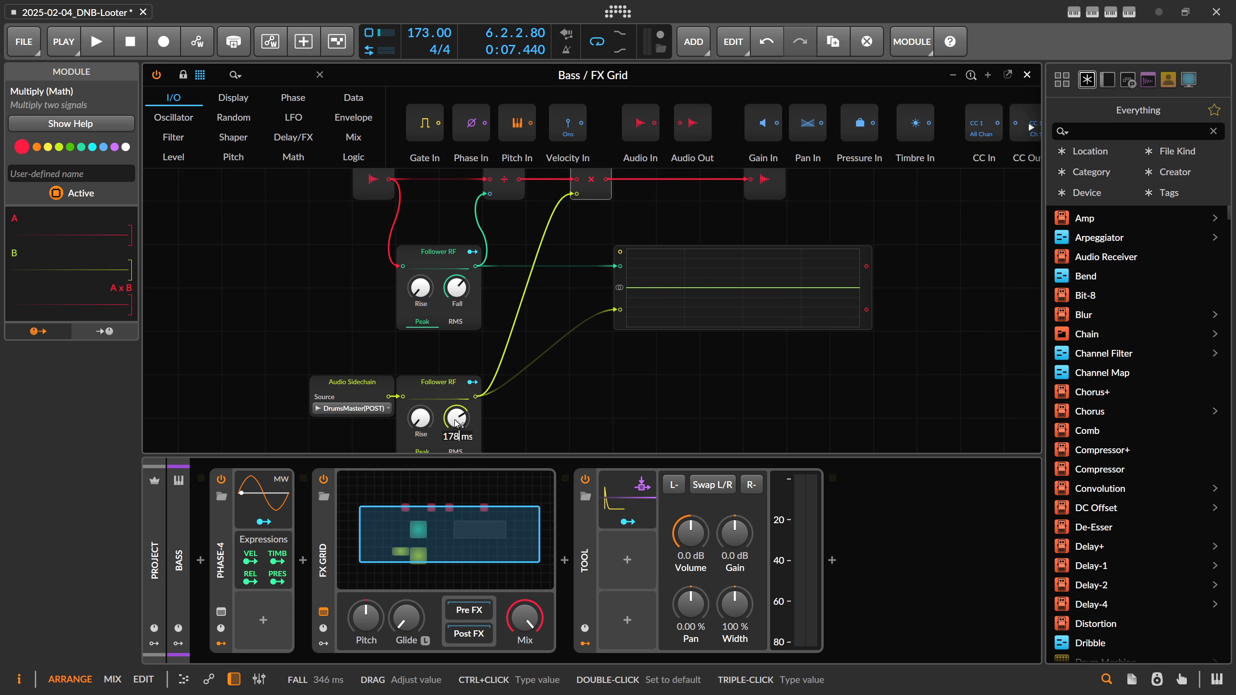
pyautogui.write('178')
pyautogui.press('Return')
pyautogui.press('space')
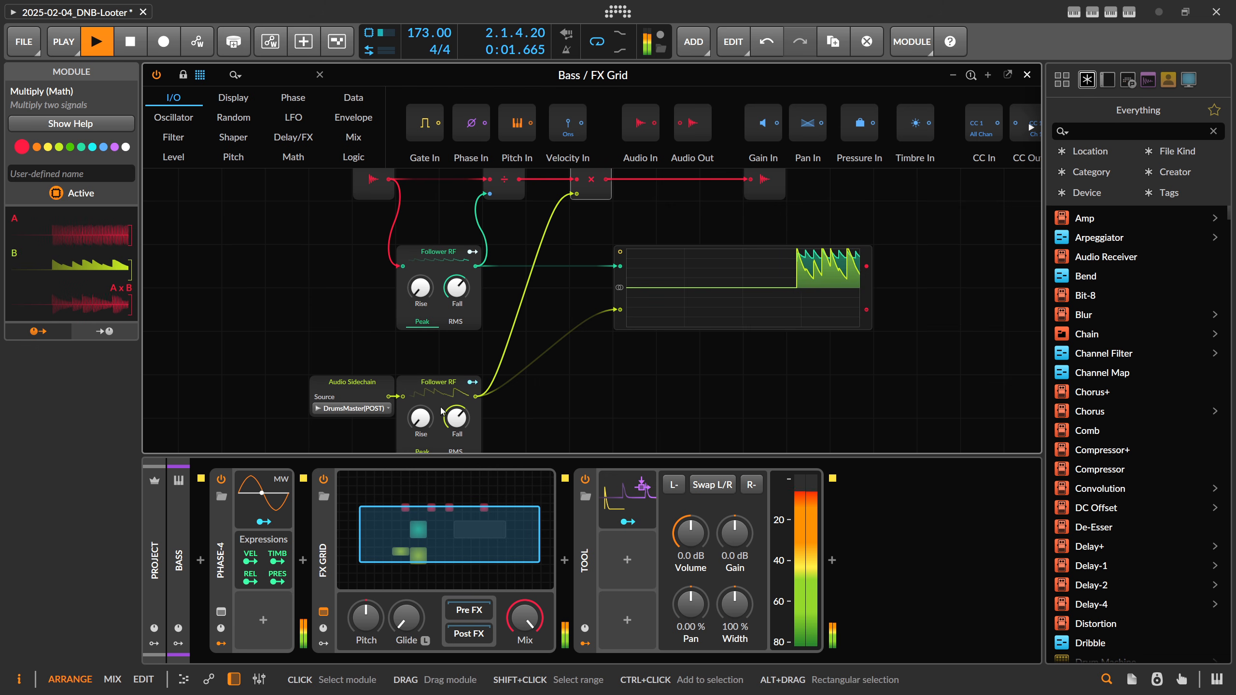
# Step: During playback, shorten the sidechain Follower RF's Fall time, set the input follower's Fall to 88 ms, and close the grid editor
pyautogui.keyDown('ctrl'); pyautogui.click(459, 419); pyautogui.keyUp('ctrl')
pyautogui.write('8 ms')
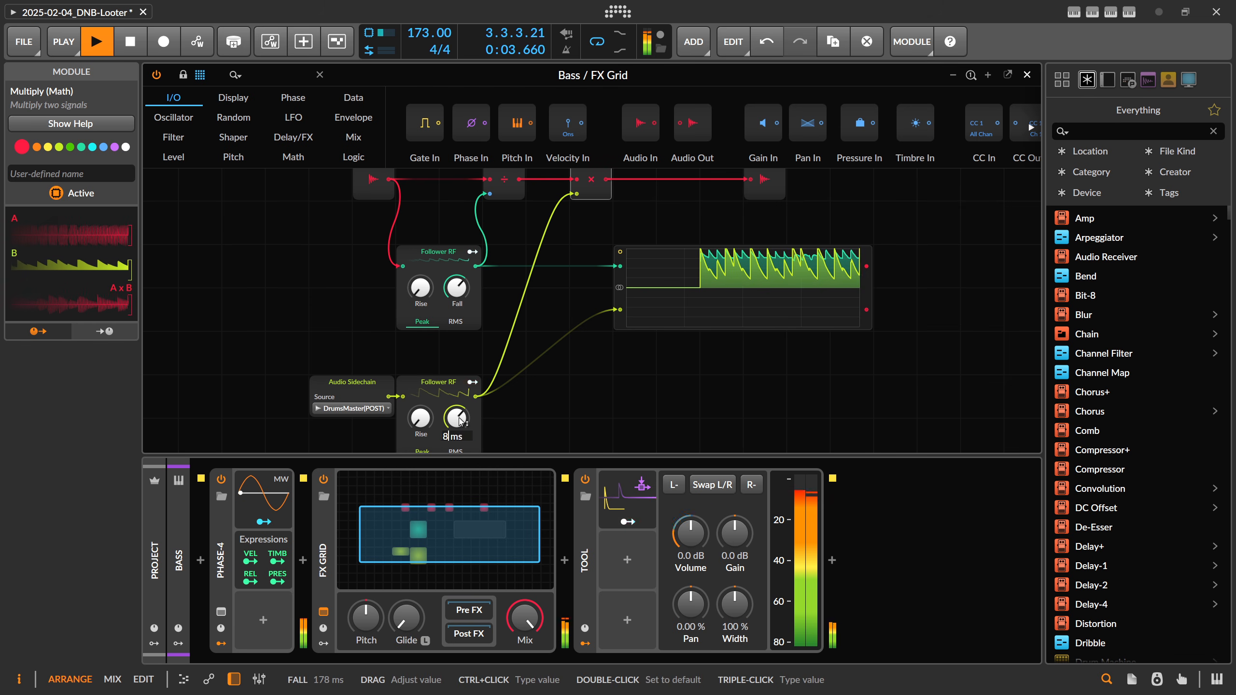
pyautogui.write('0')
pyautogui.press('Return')
pyautogui.keyDown('ctrl'); pyautogui.click(461, 296); pyautogui.keyUp('ctrl')
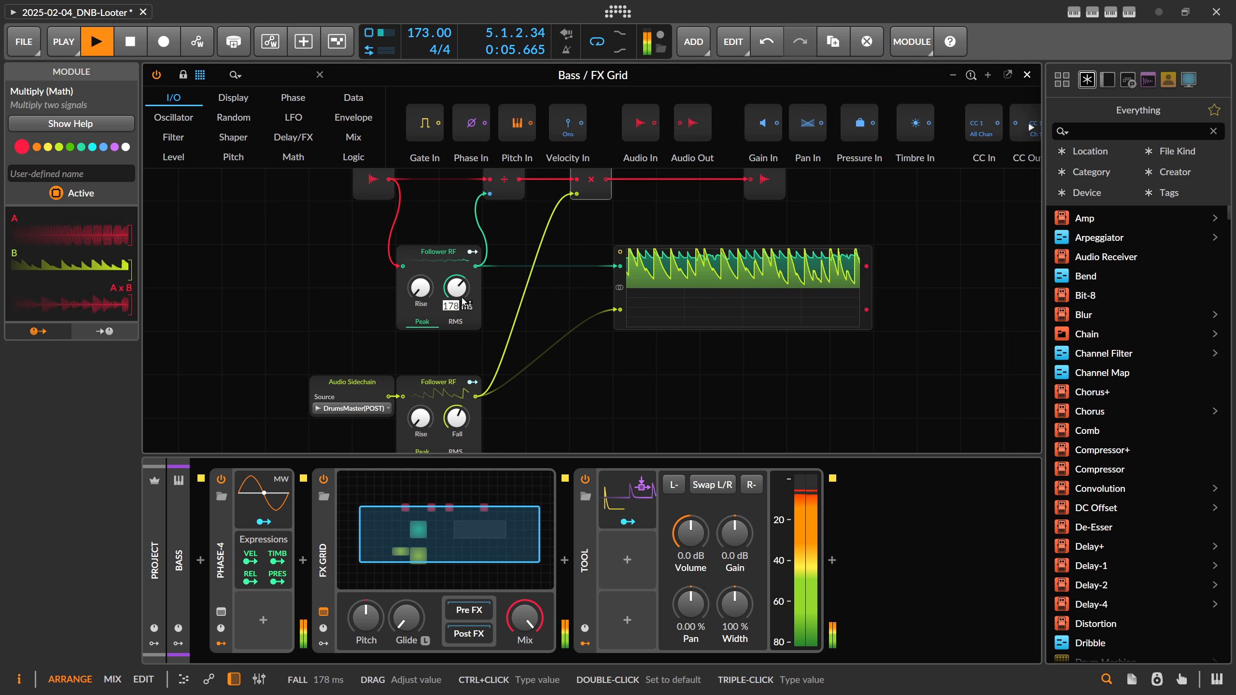
pyautogui.write('88')
pyautogui.press('Return')
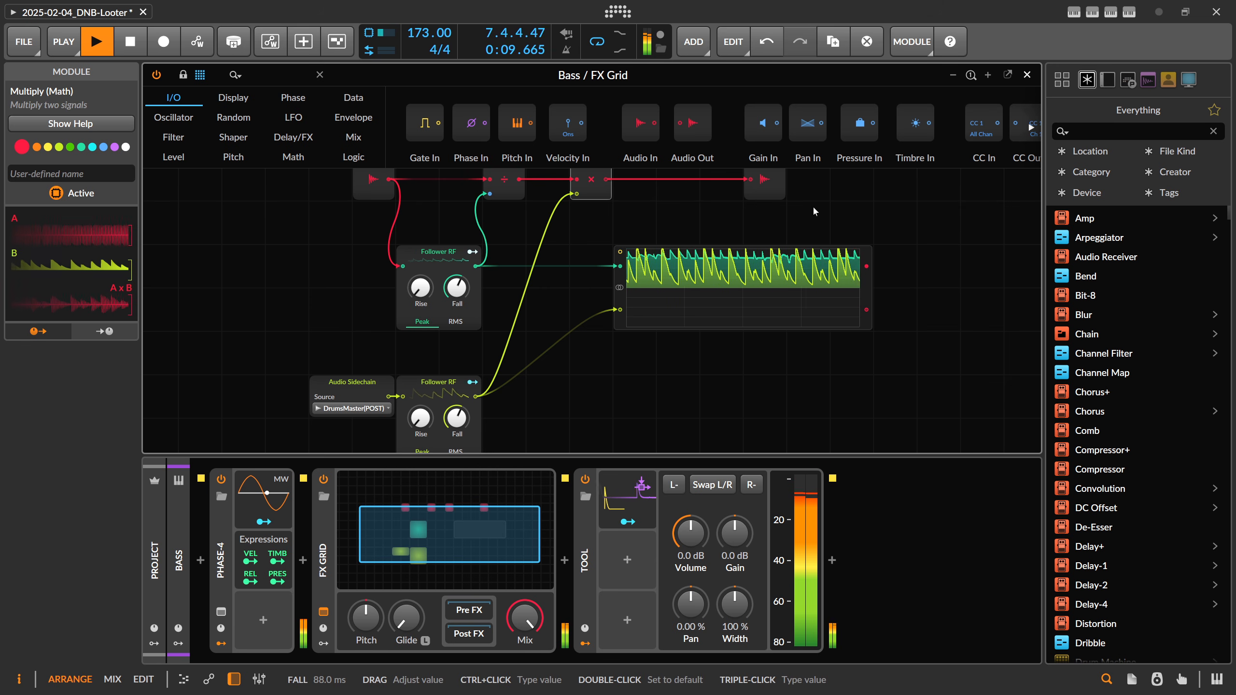
pyautogui.click(1027, 75)
pyautogui.press('space')
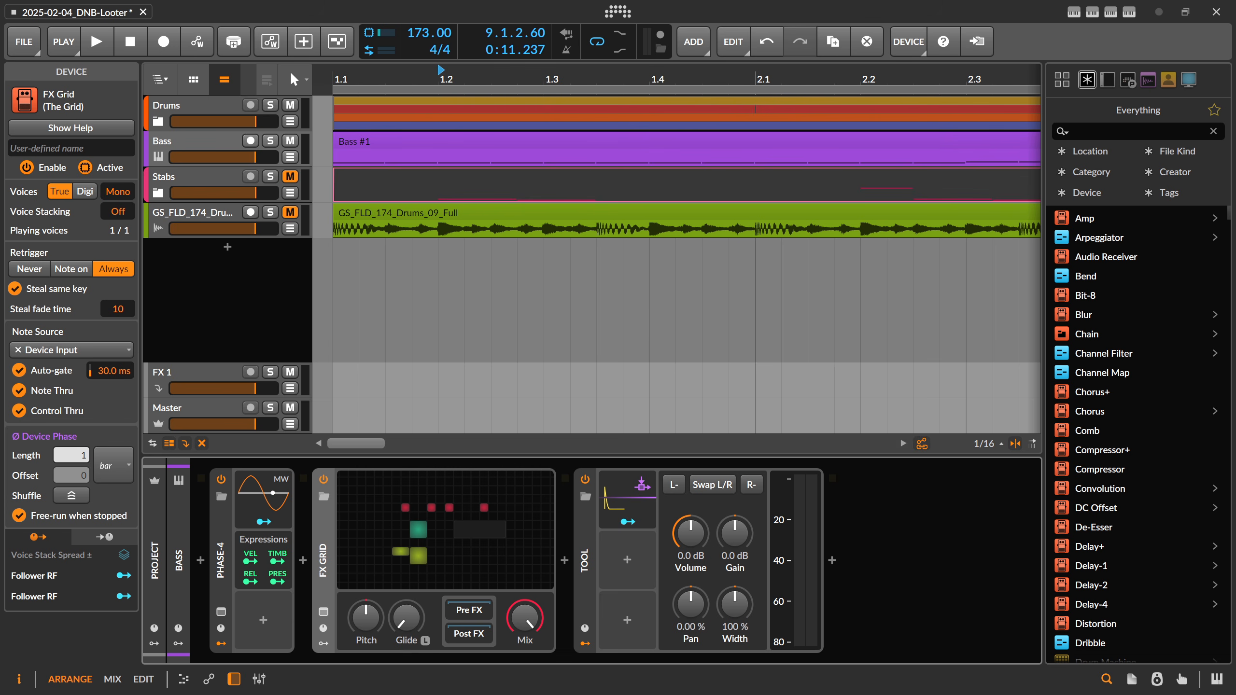
# Step: Reopen the Bass track's FX Grid, lengthen both Follower RF Fall times again, and close the grid editor
pyautogui.click(230, 150)
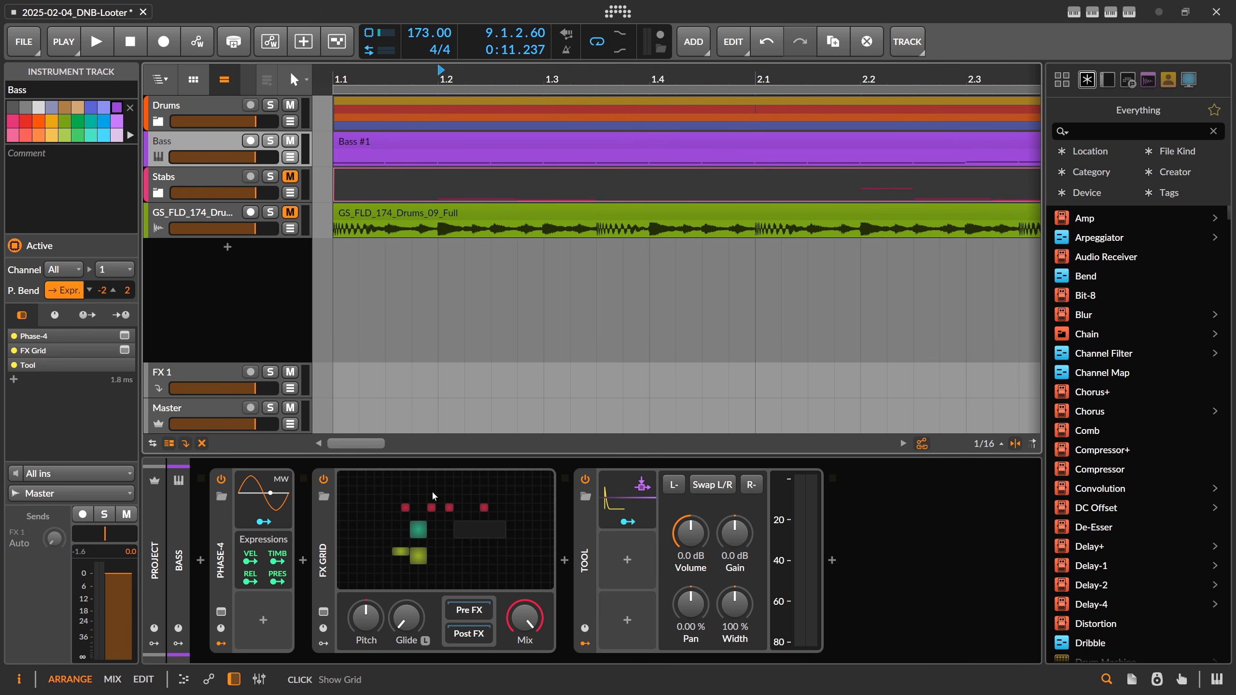
pyautogui.click(386, 503)
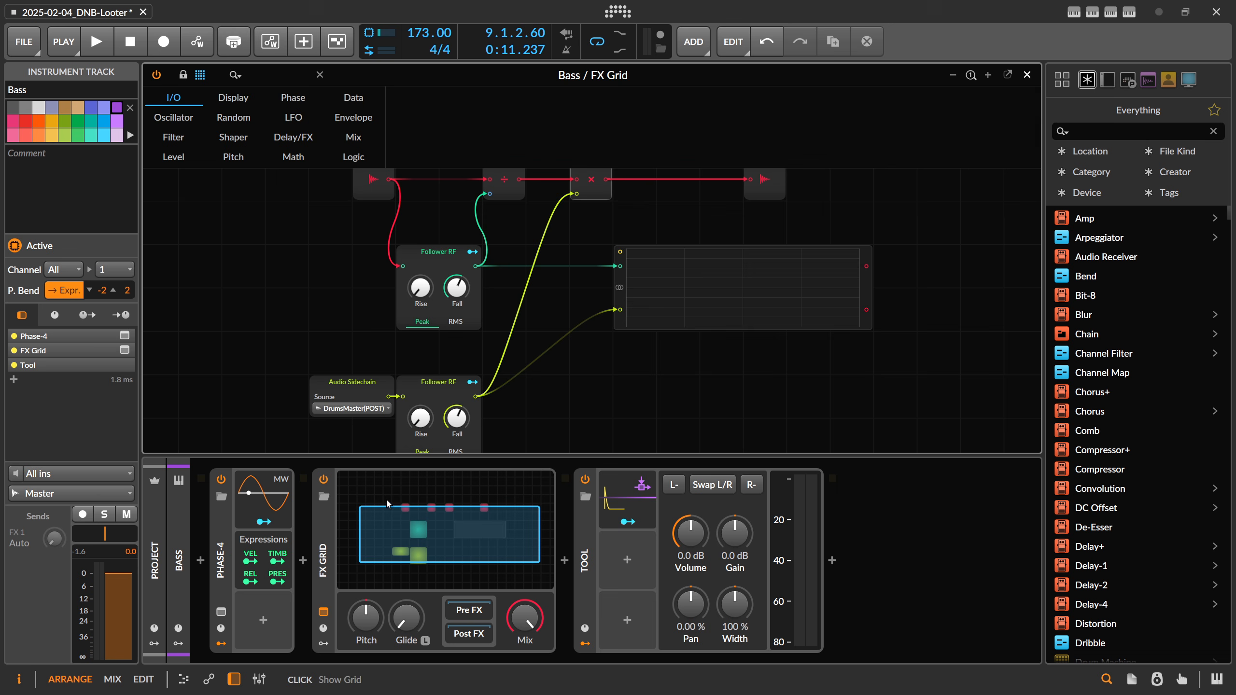
pyautogui.moveTo(456, 288); pyautogui.dragTo(456, 267)
pyautogui.moveTo(456, 418)
pyautogui.mouseDown()
pyautogui.moveTo(457, 399)
pyautogui.moveTo(457, 424)
pyautogui.mouseUp()
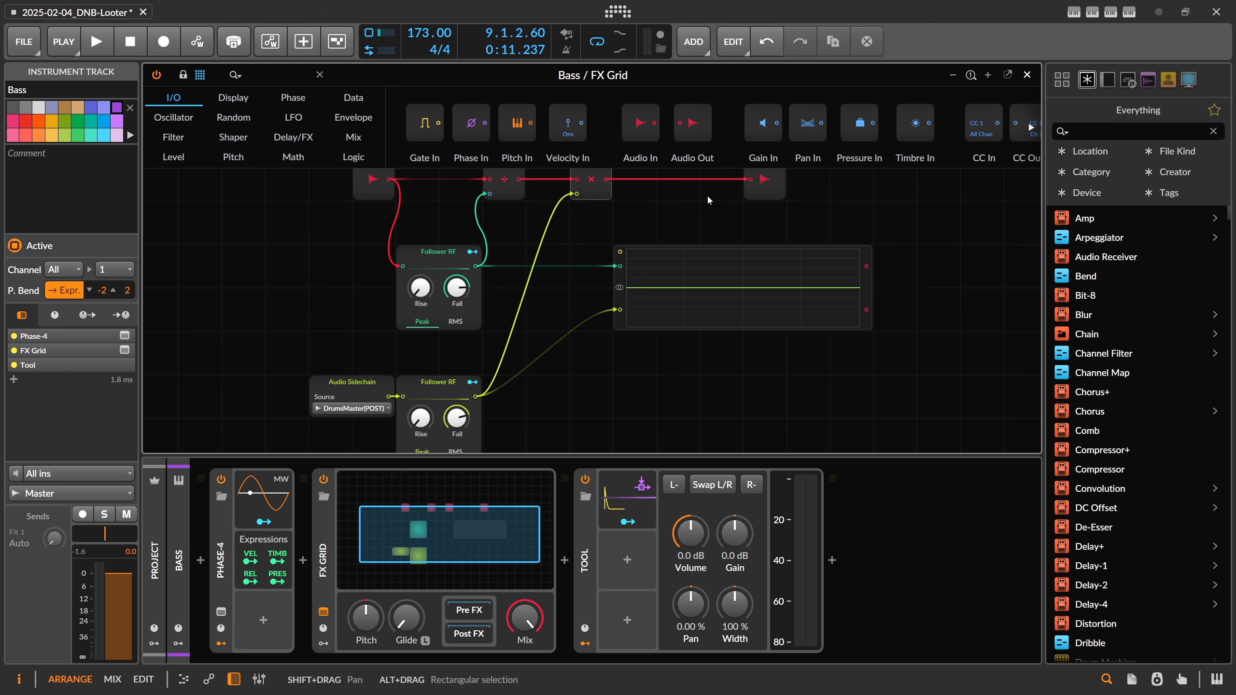
pyautogui.click(1027, 76)
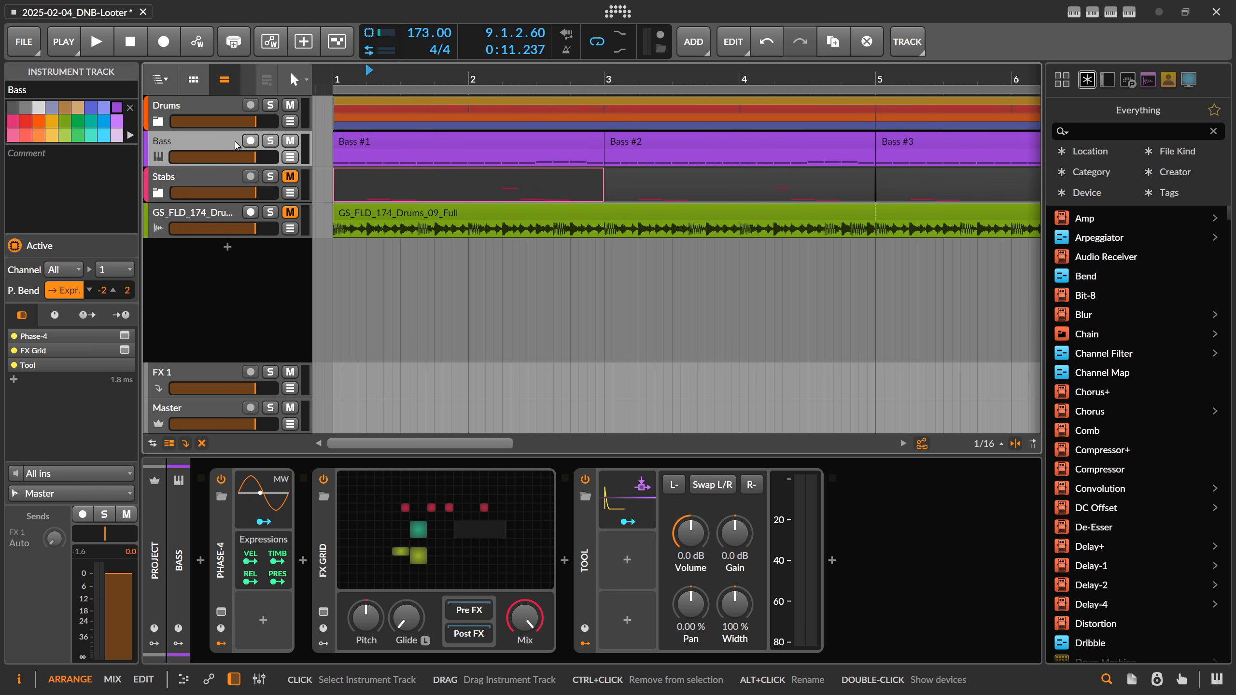
# Step: Lower the Drums track's volume to about -15.2 dB and reset it to its default
pyautogui.click(214, 104)
pyautogui.moveTo(214, 122)
pyautogui.mouseDown()
pyautogui.moveTo(173, 122)
pyautogui.moveTo(218, 121)
pyautogui.mouseUp()
pyautogui.click(213, 143)
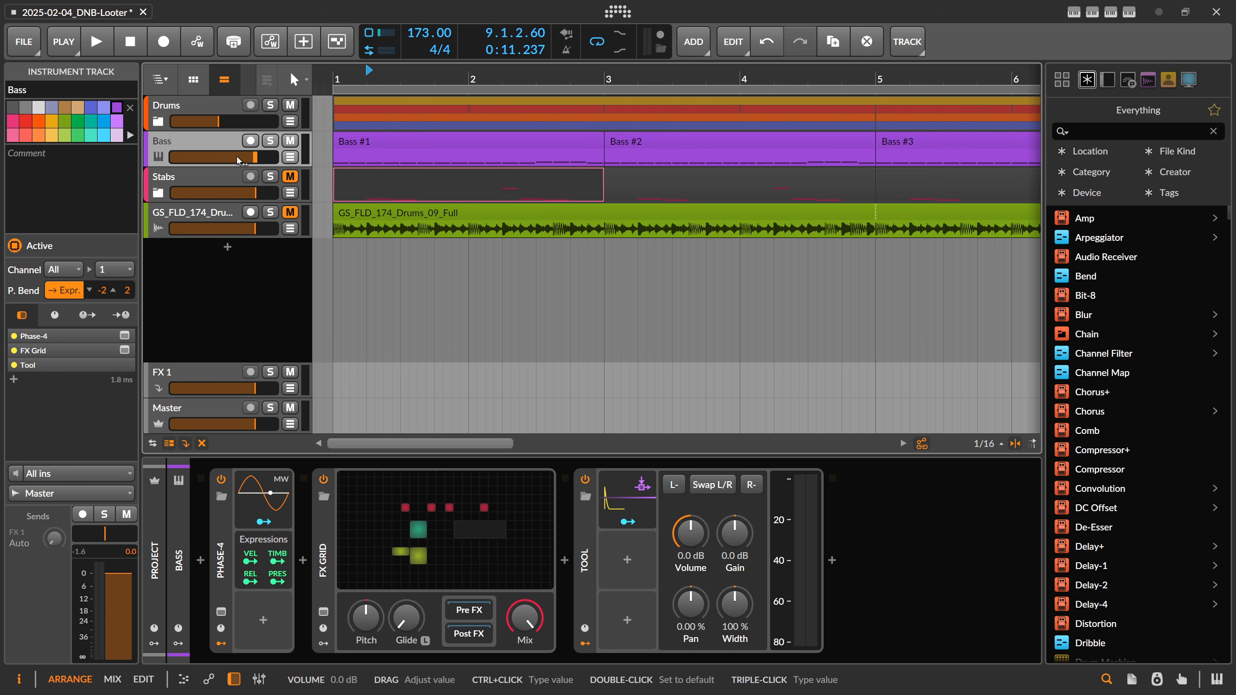
pyautogui.doubleClick(222, 125)
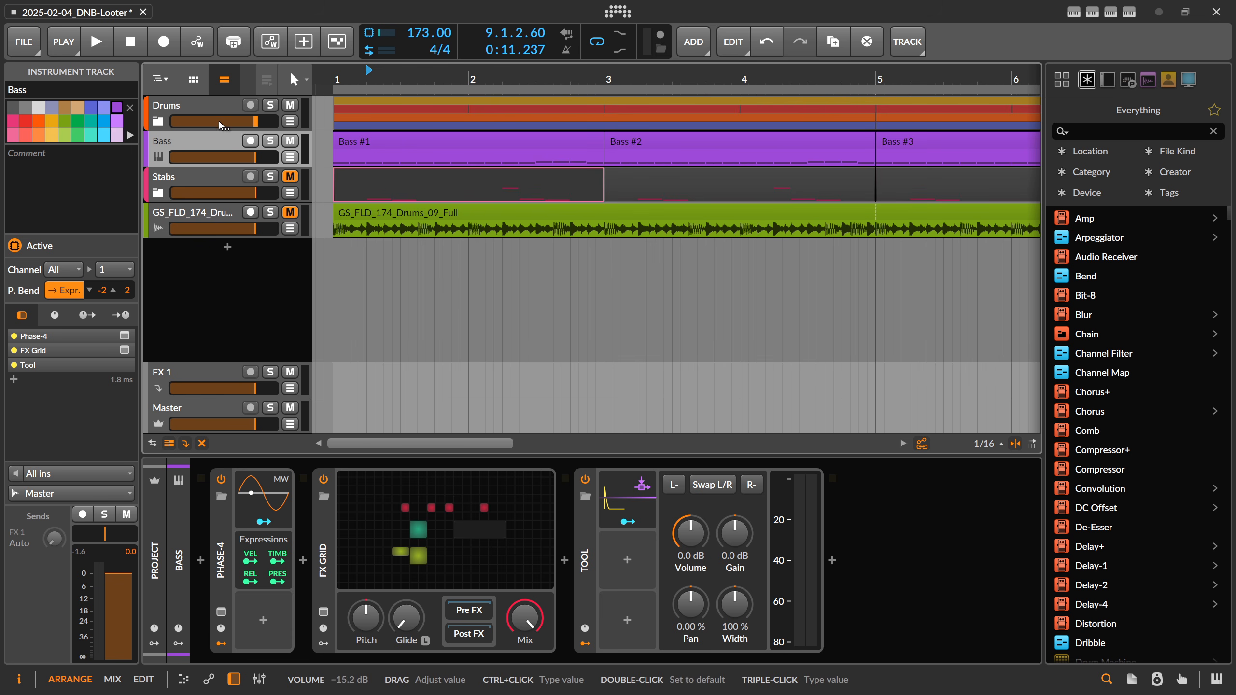
pyautogui.click(218, 108)
pyautogui.click(215, 142)
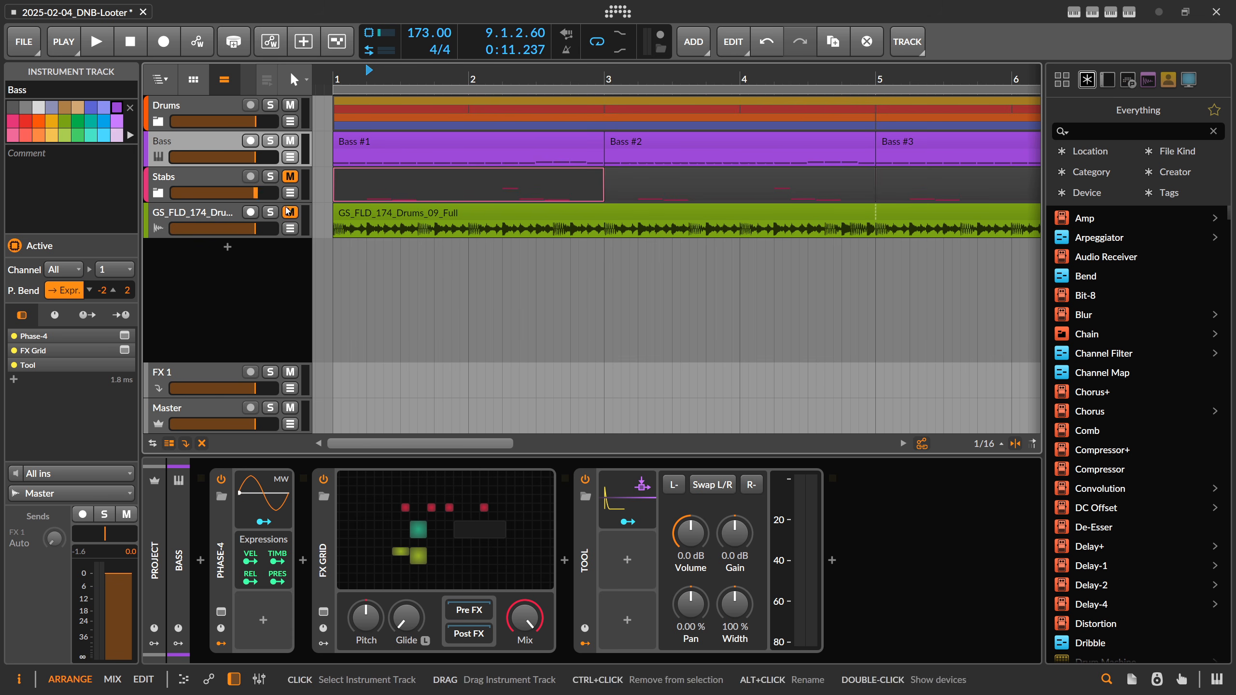
# Step: Set the Volume of the Tool device on the Bass track to -3 dB and play the result
pyautogui.tripleClick(691, 542)
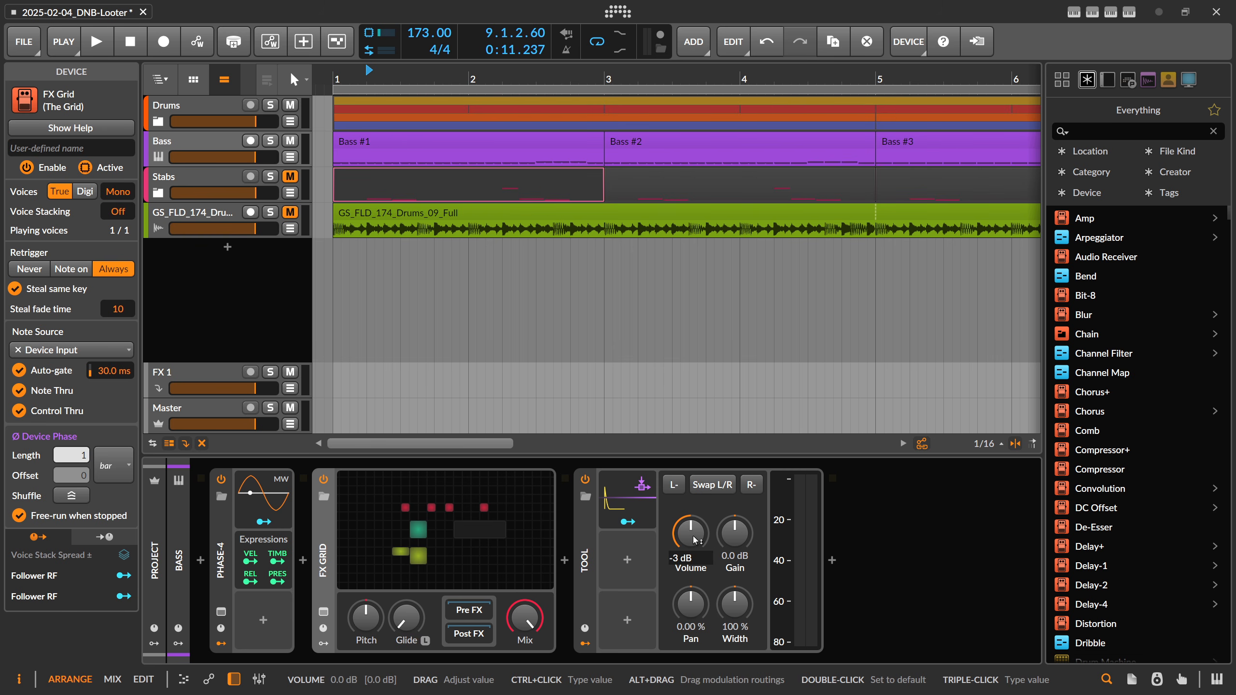
pyautogui.press('Return')
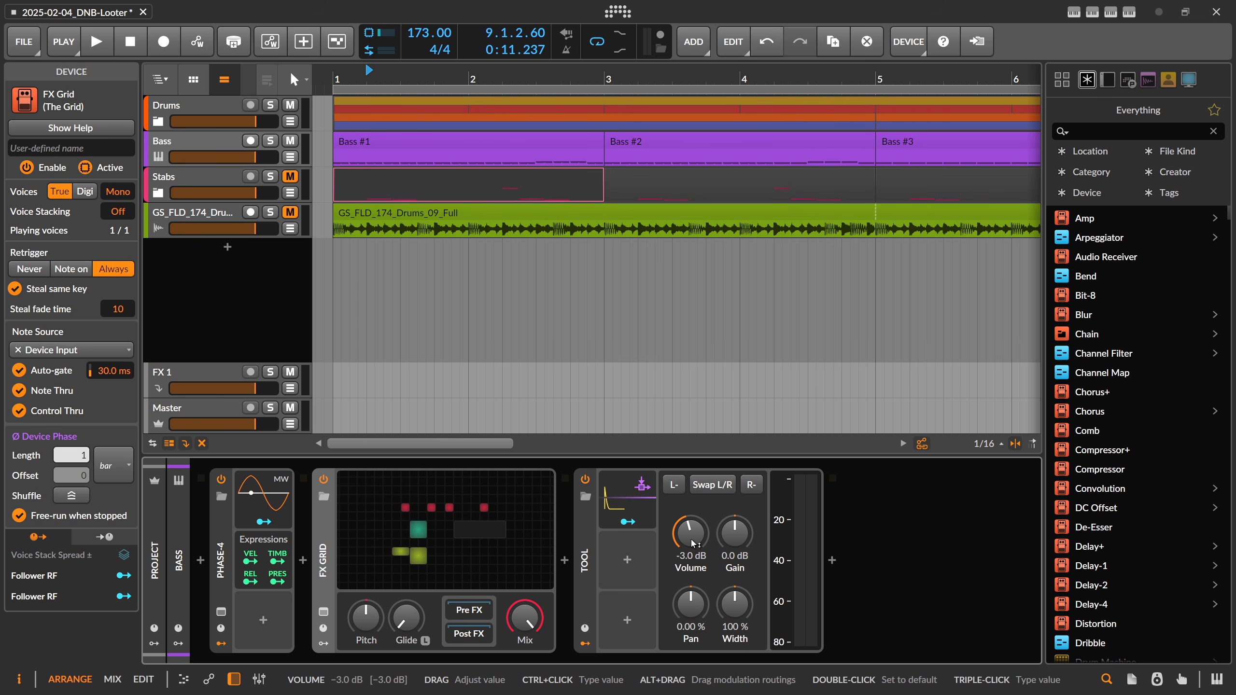
pyautogui.press('space')
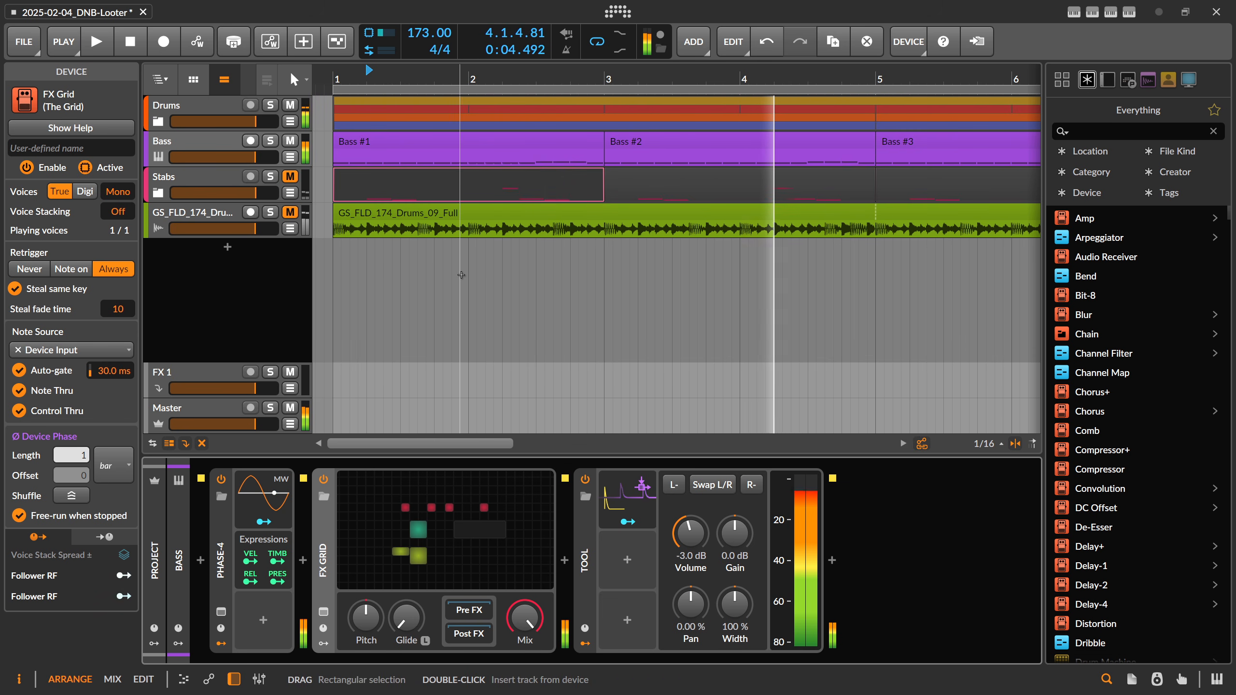
pyautogui.press('space')
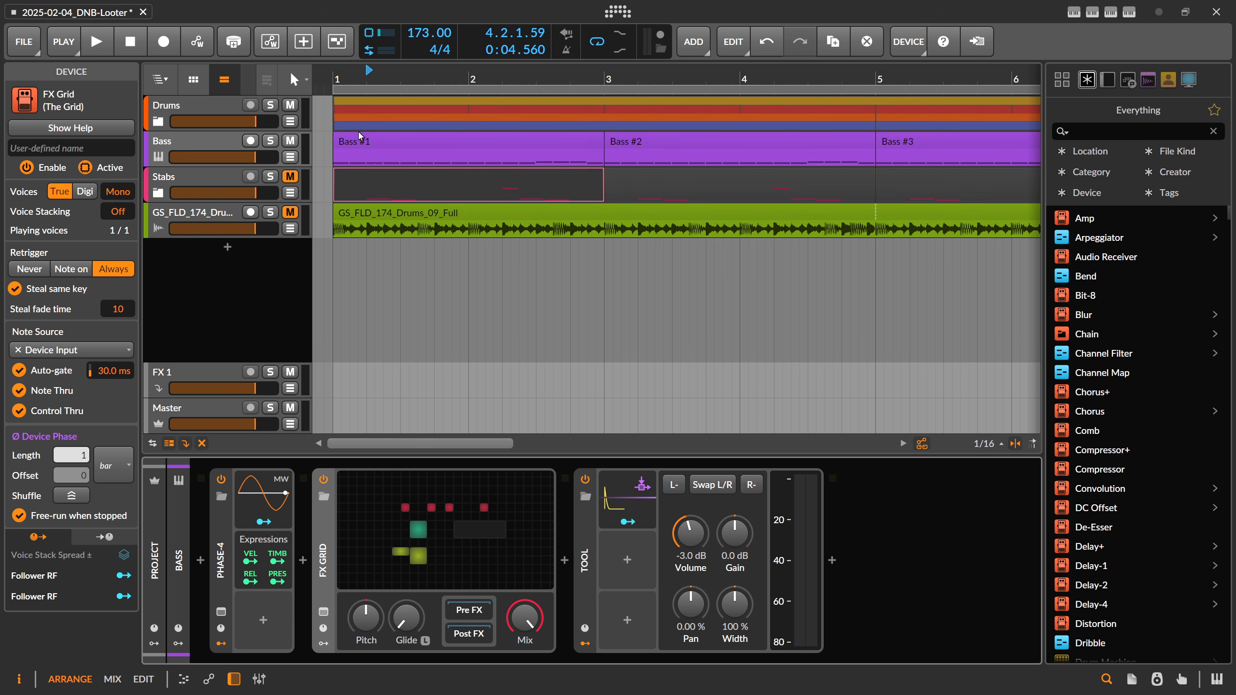
# Step: Return the play position to bar 1 and place the Bass track's FX Grid between CurveEQ and Hard-Clip on the Drums track
pyautogui.scroll(-4, 339, 78)
pyautogui.click(339, 78)
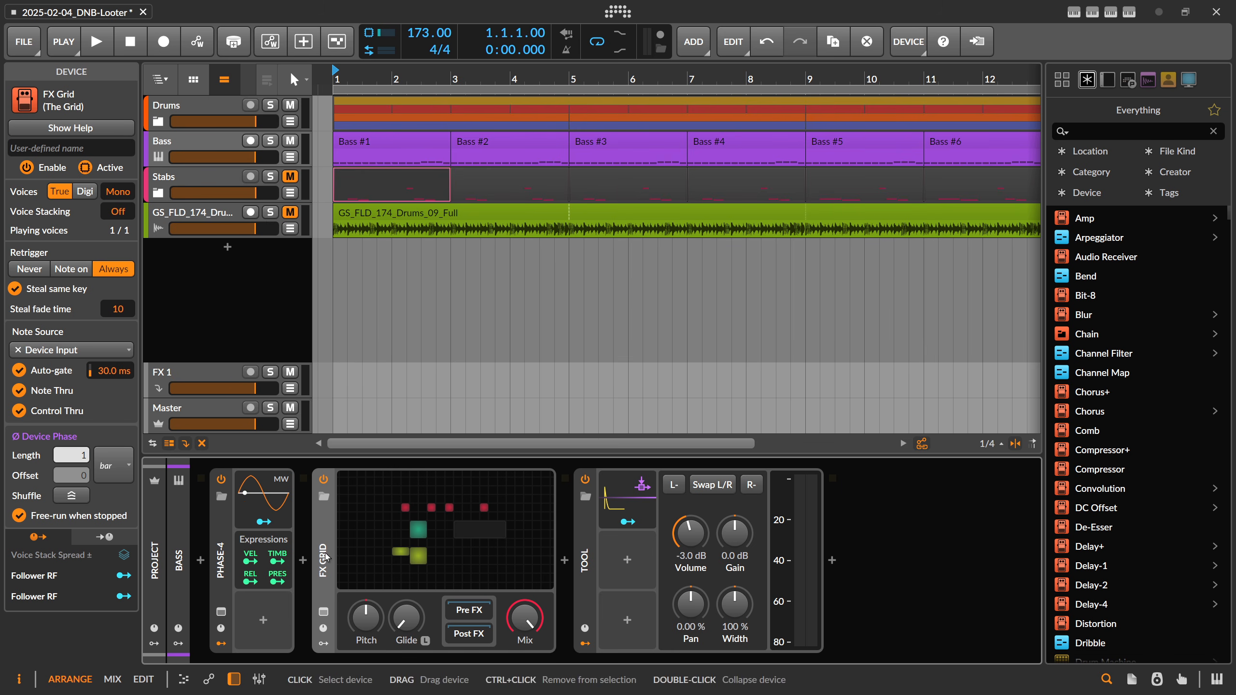
pyautogui.click(231, 110)
pyautogui.click(219, 185)
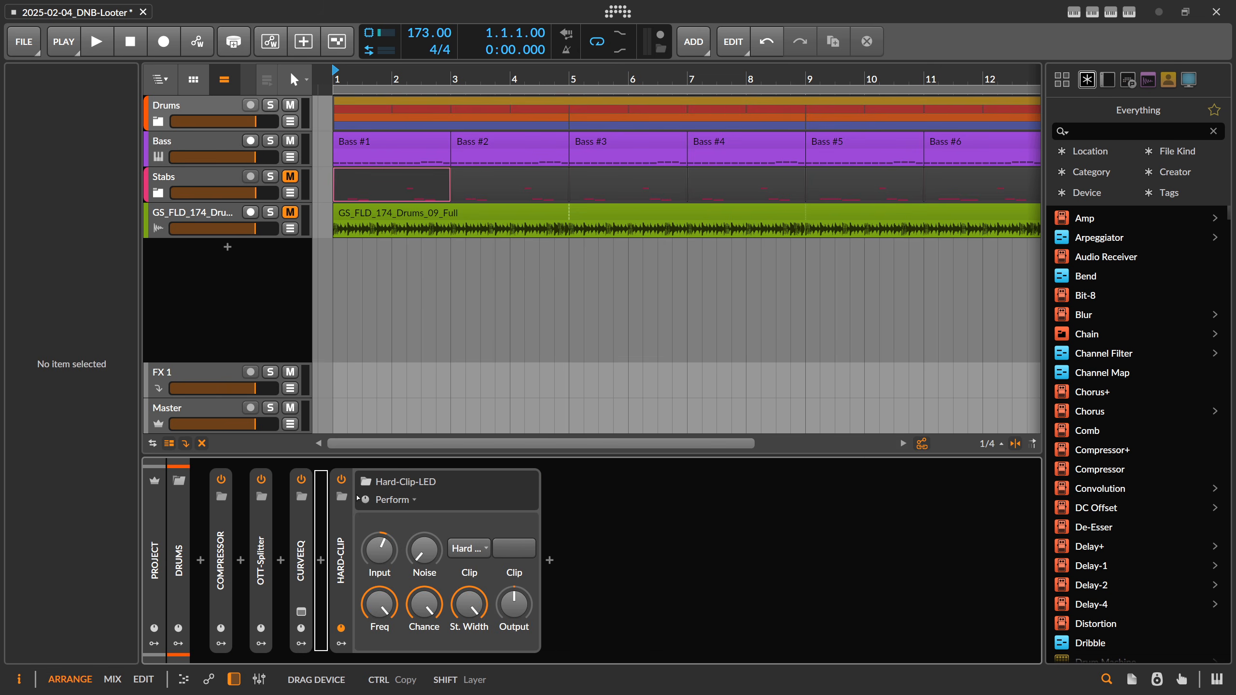
# Step: Unmute and solo the GS_FLD_174_Drums_09_Full track and play it from bar 1
pyautogui.click(290, 213)
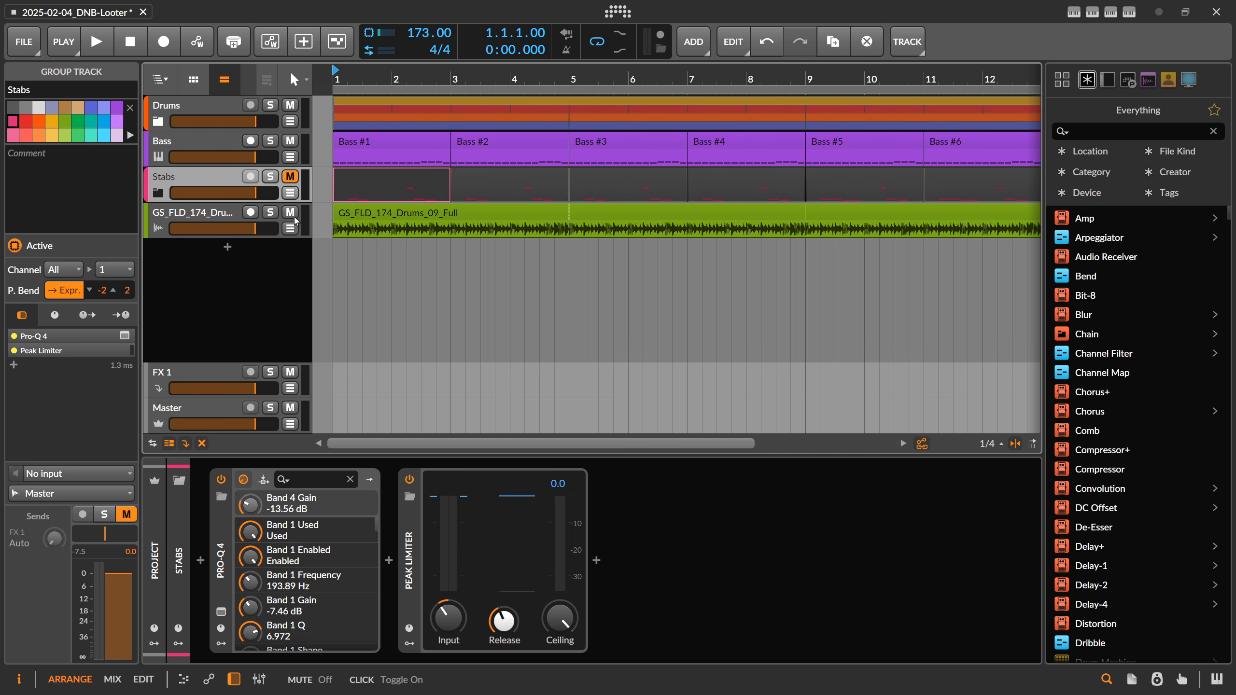
pyautogui.click(270, 213)
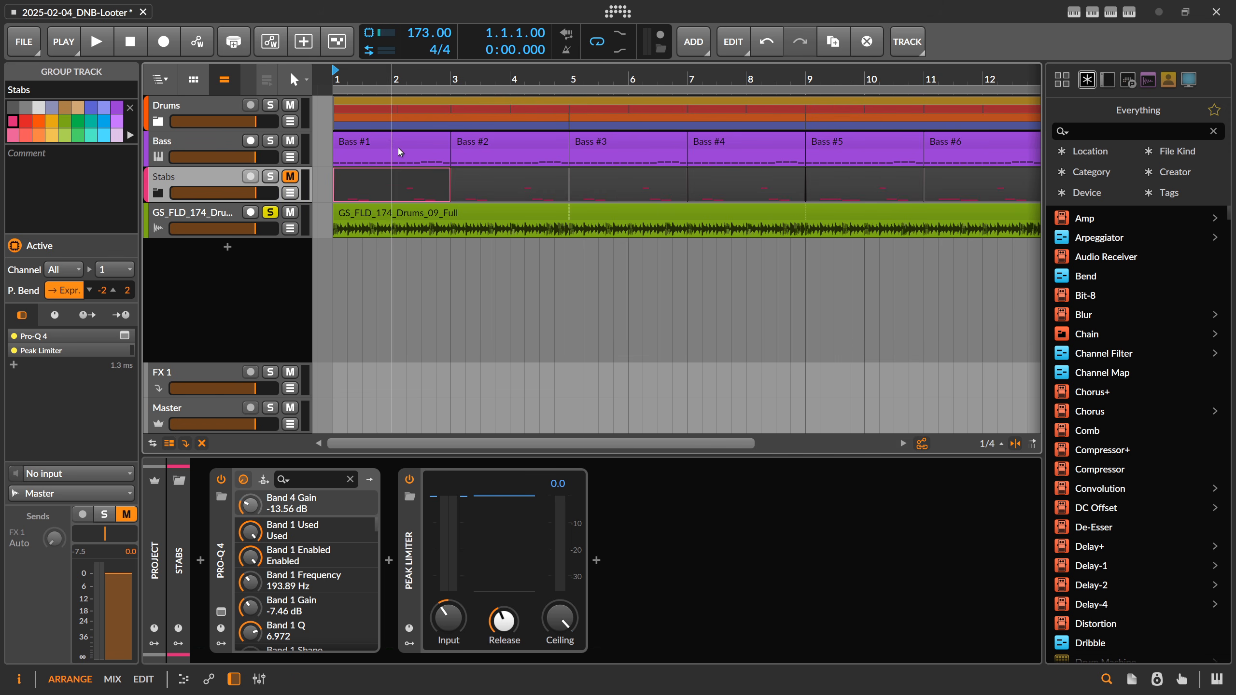
pyautogui.moveTo(382, 75); pyautogui.dragTo(352, 57)
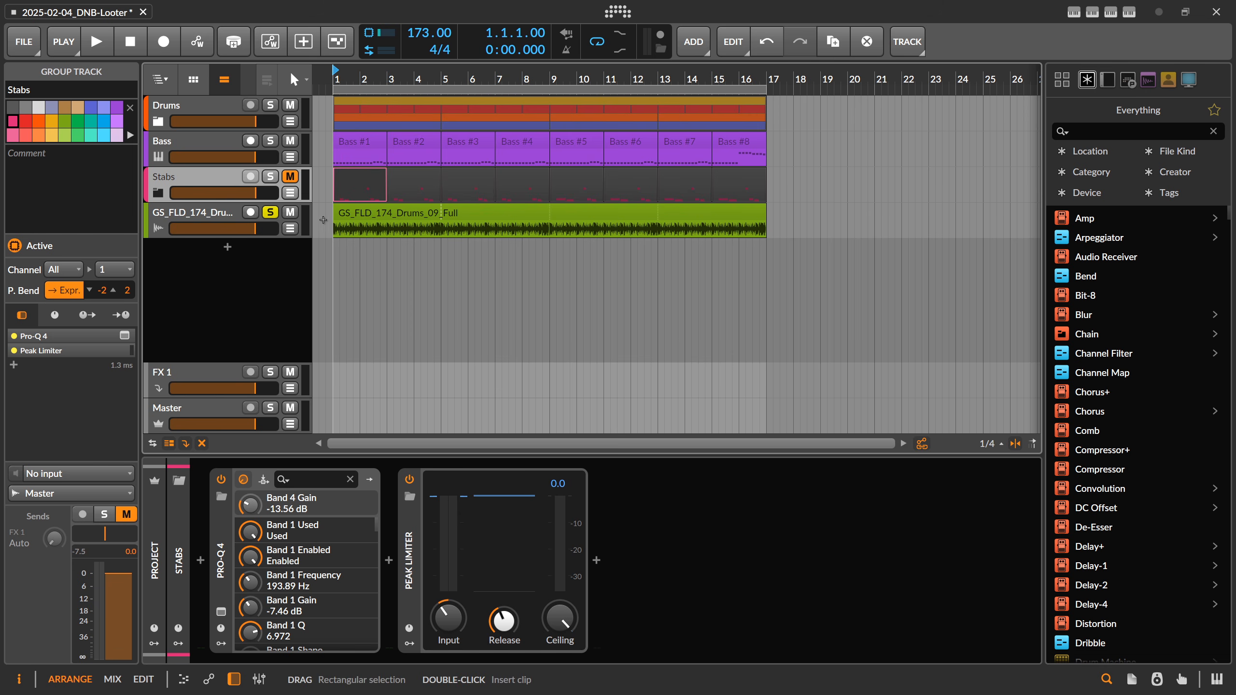
pyautogui.press('space')
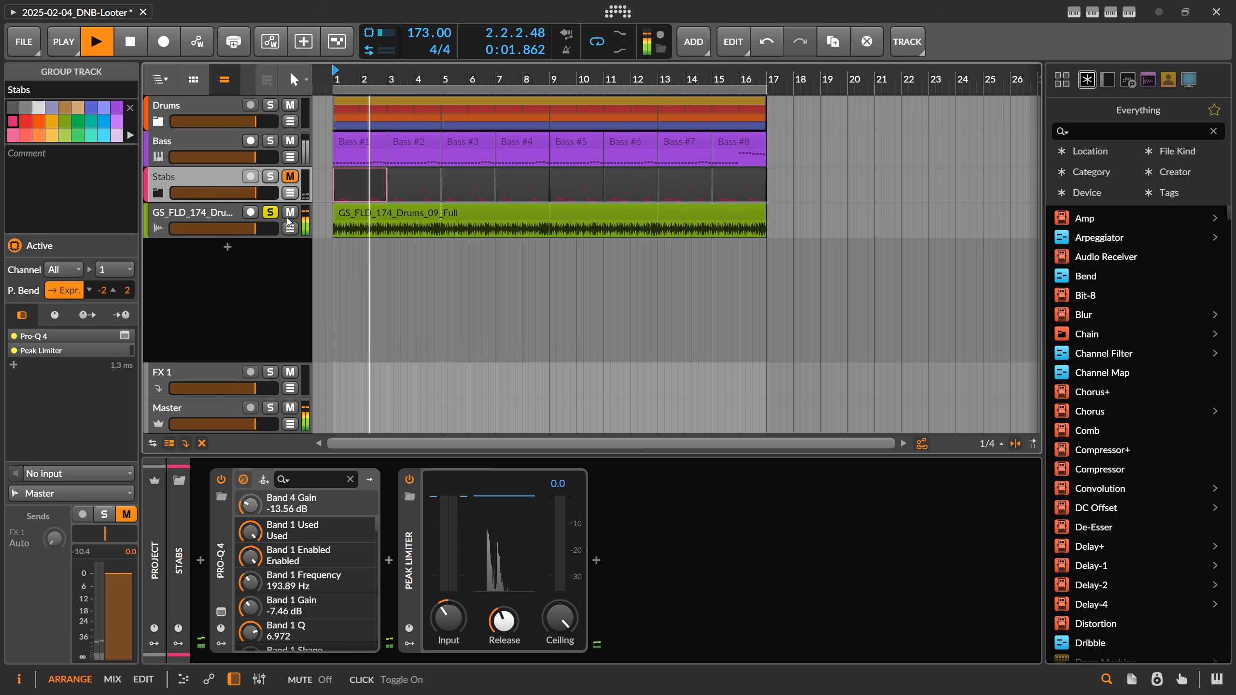
# Step: Stop playback, move the solo from GS_FLD_174_Drums_09_Full to the Drums track, and listen to it briefly
pyautogui.click(271, 213)
pyautogui.press('space')
pyautogui.click(272, 106)
pyautogui.click(271, 106)
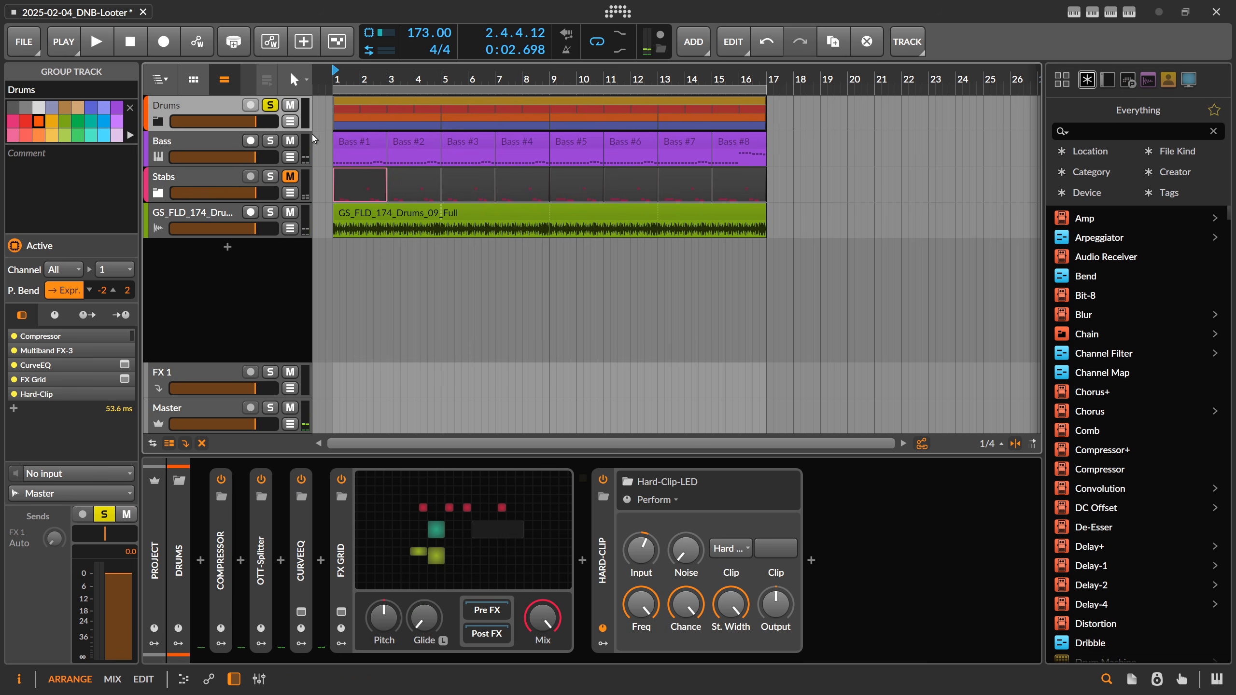
pyautogui.press('space')
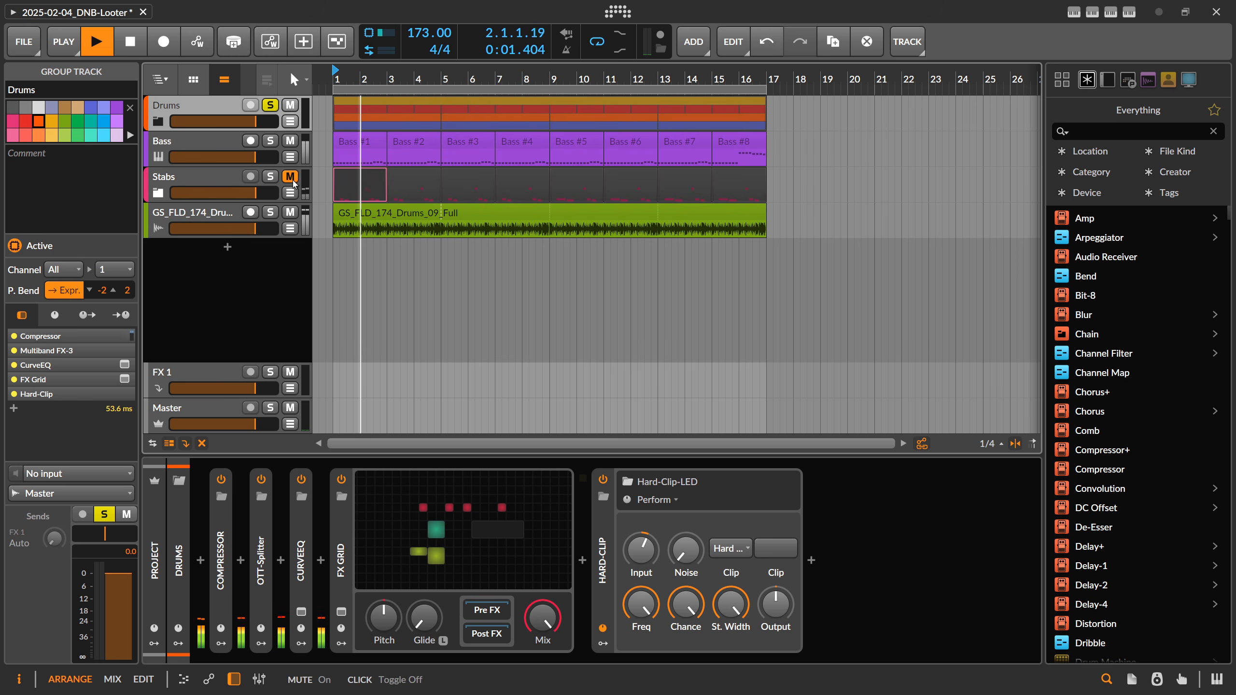
pyautogui.press('space')
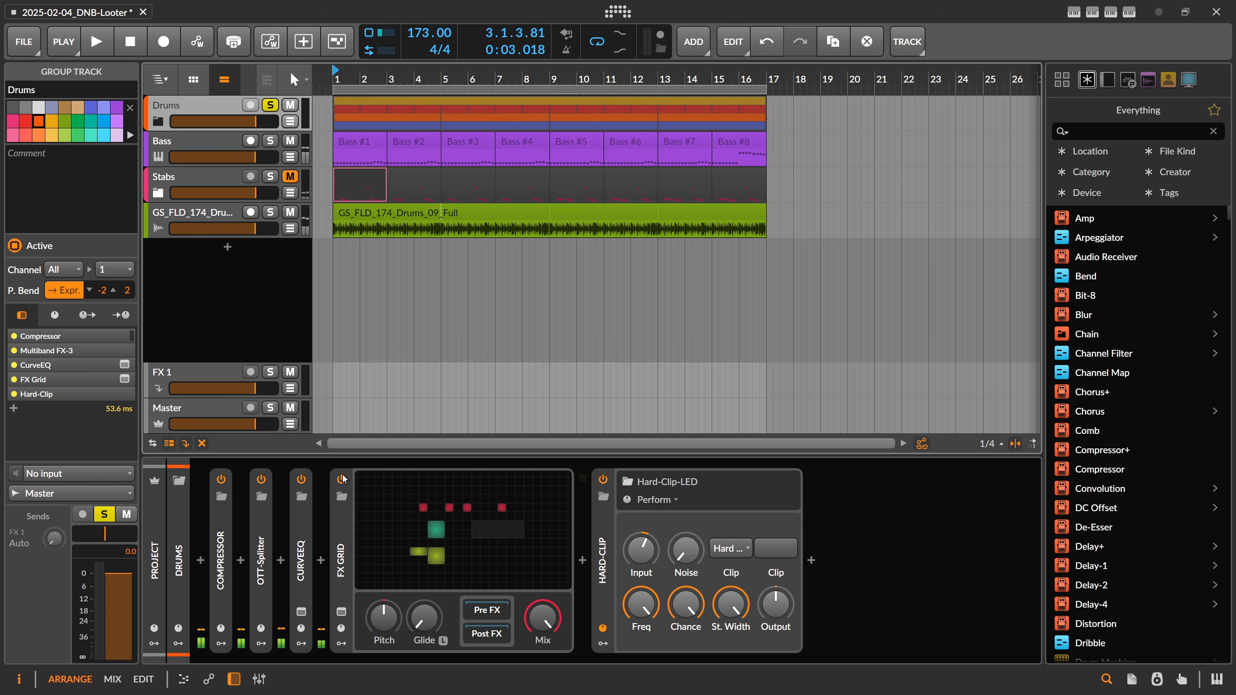
# Step: Disable the Drums track's FX Grid and play the soloed drums without it for comparison
pyautogui.click(342, 479)
pyautogui.press('space')
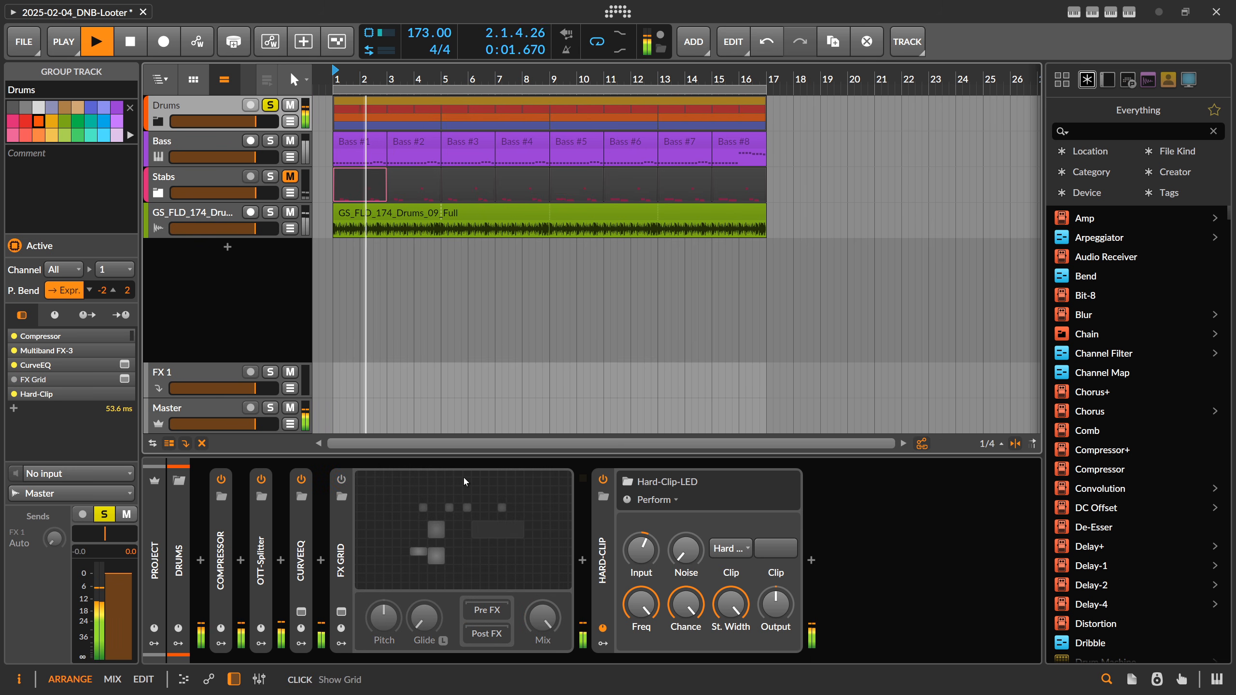
pyautogui.press('space')
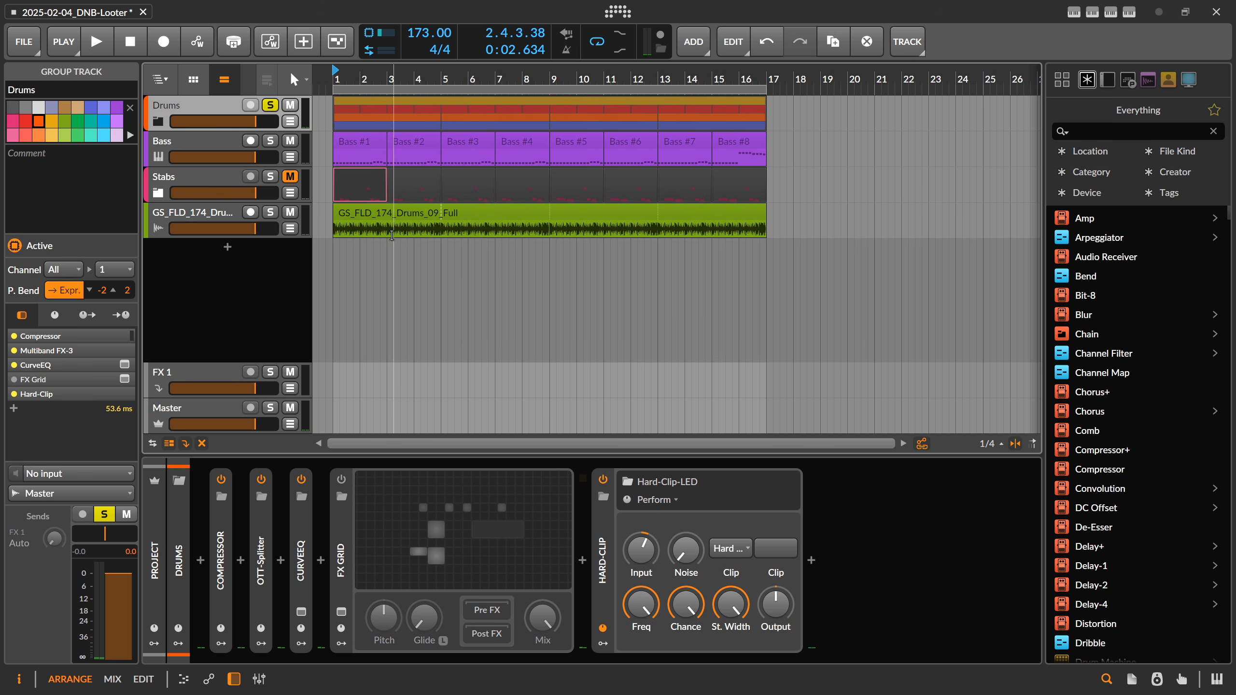
pyautogui.click(370, 217)
pyautogui.hotkey('ctrl', 'a')
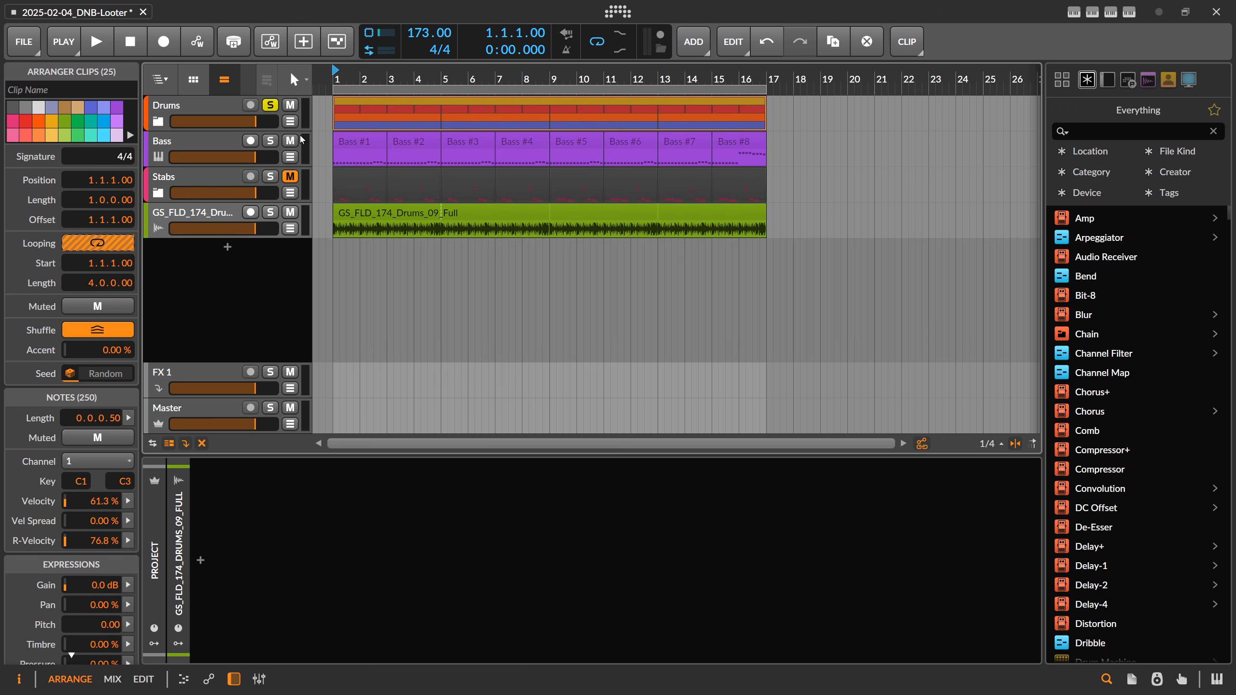
# Step: Insert an OTT-Splitter between CurveEQ and FX Grid on the Drums track
pyautogui.click(215, 108)
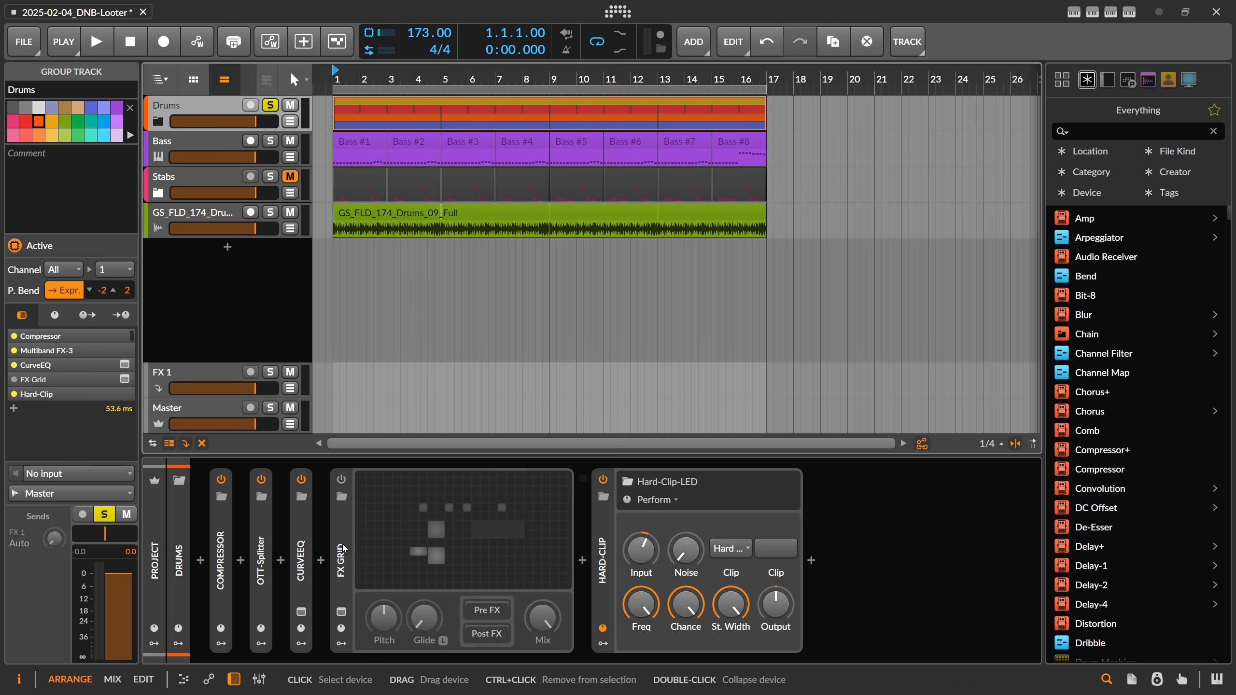
pyautogui.click(321, 561)
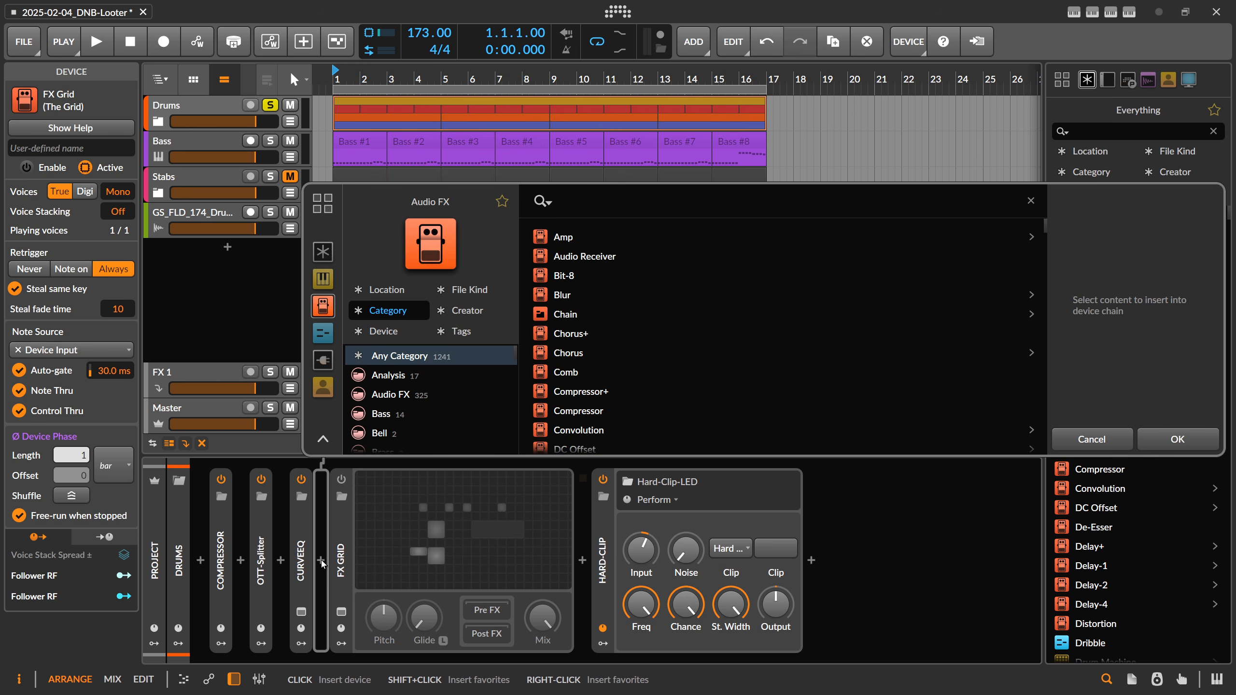
pyautogui.write('ott')
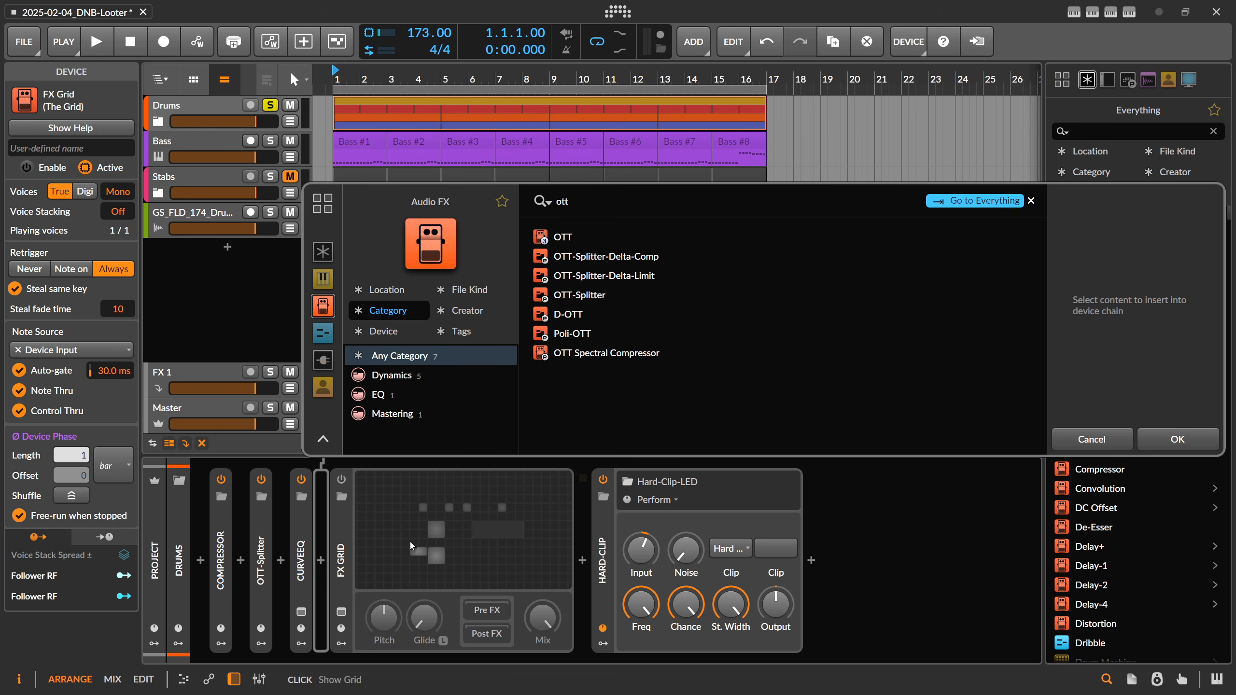
pyautogui.doubleClick(589, 298)
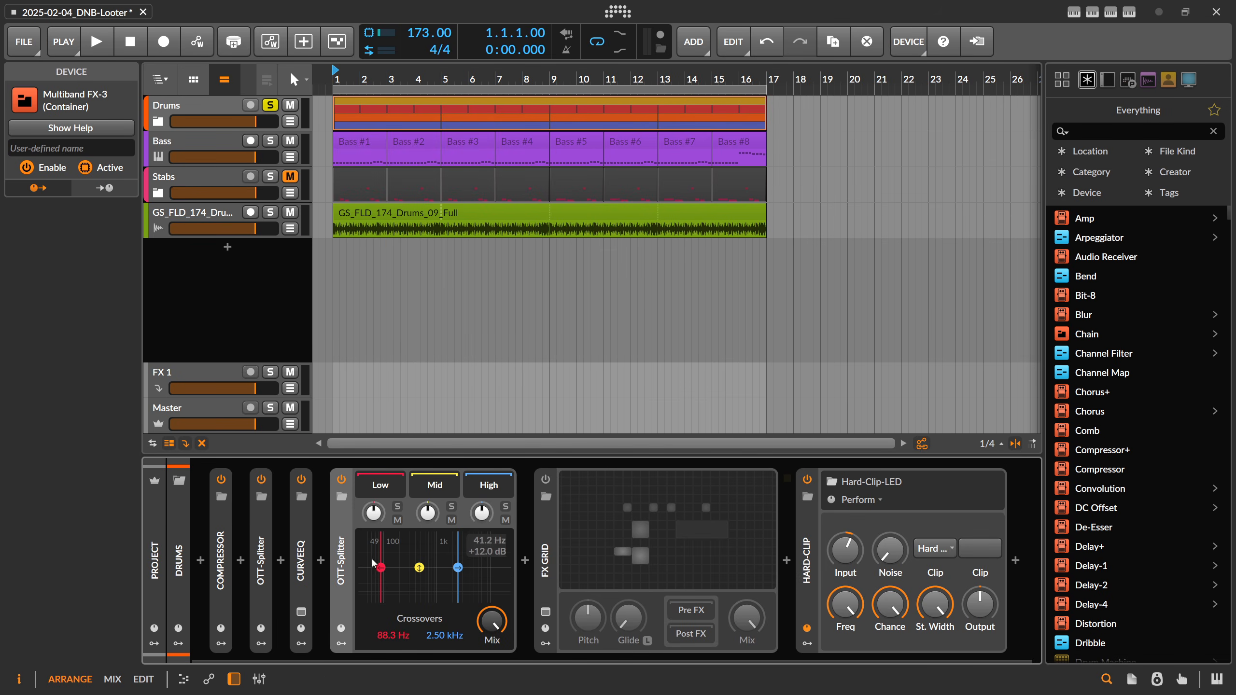
# Step: Enable the Drums track's FX Grid and place it in the Low, Mid and High bands of the new OTT-Splitter
pyautogui.click(540, 536)
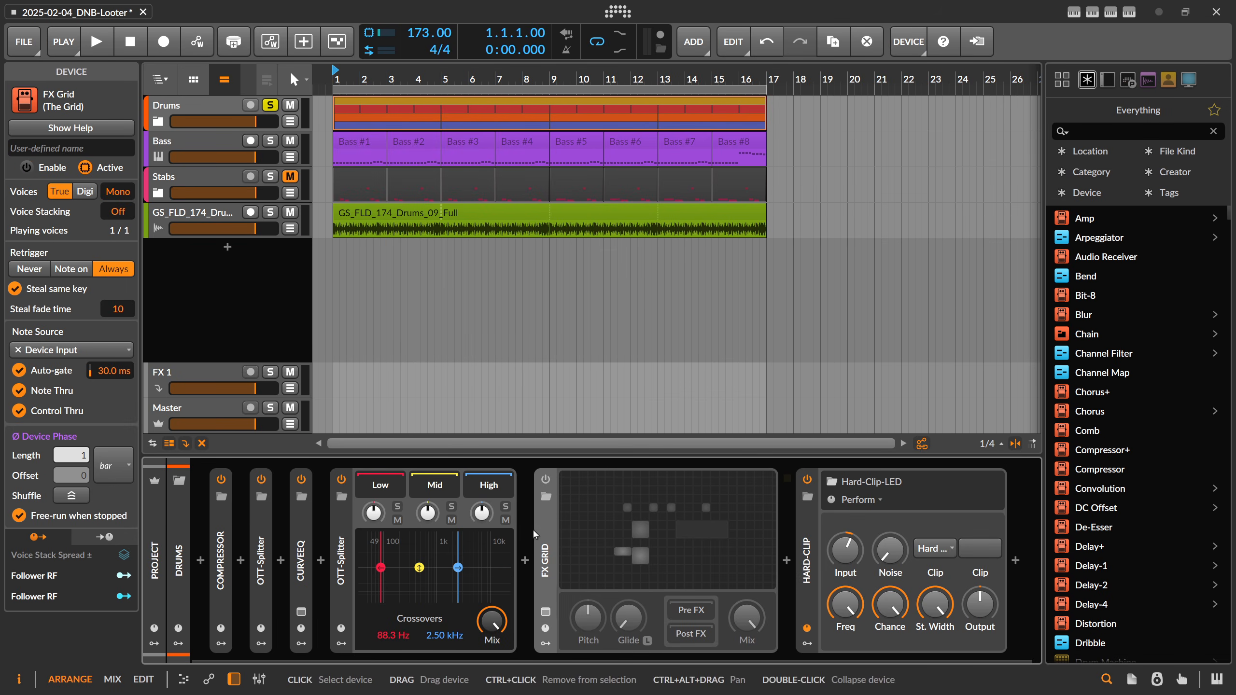
pyautogui.click(545, 479)
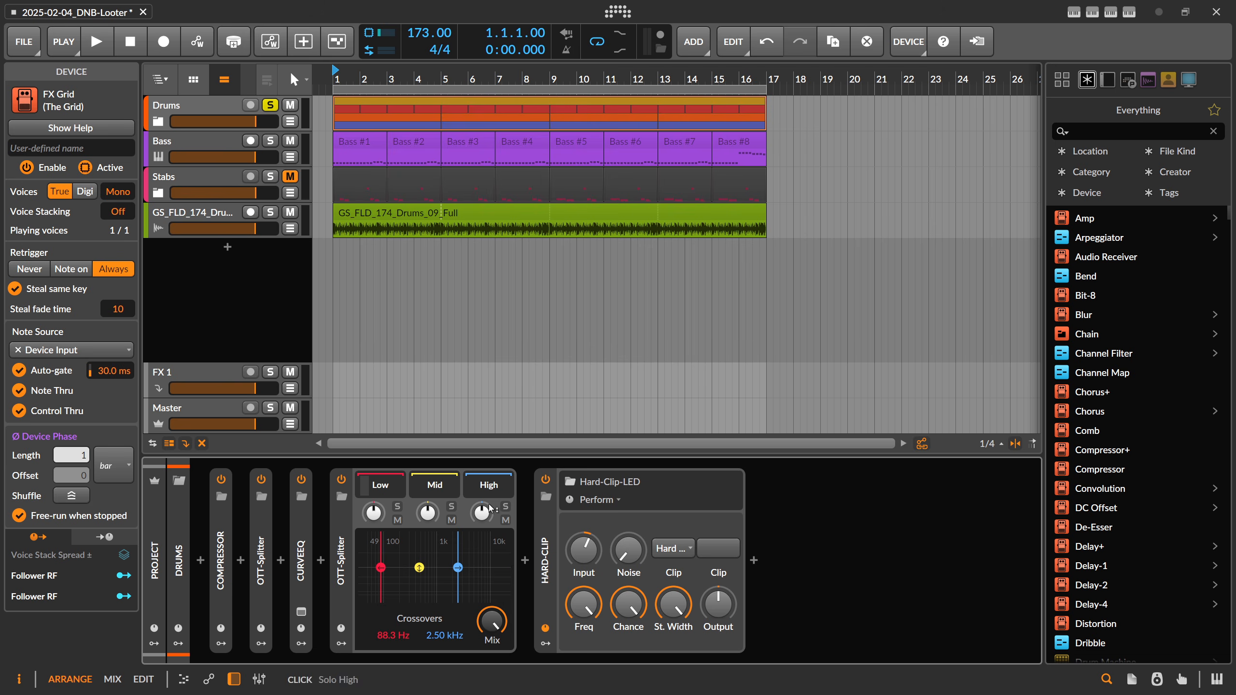
pyautogui.click(384, 488)
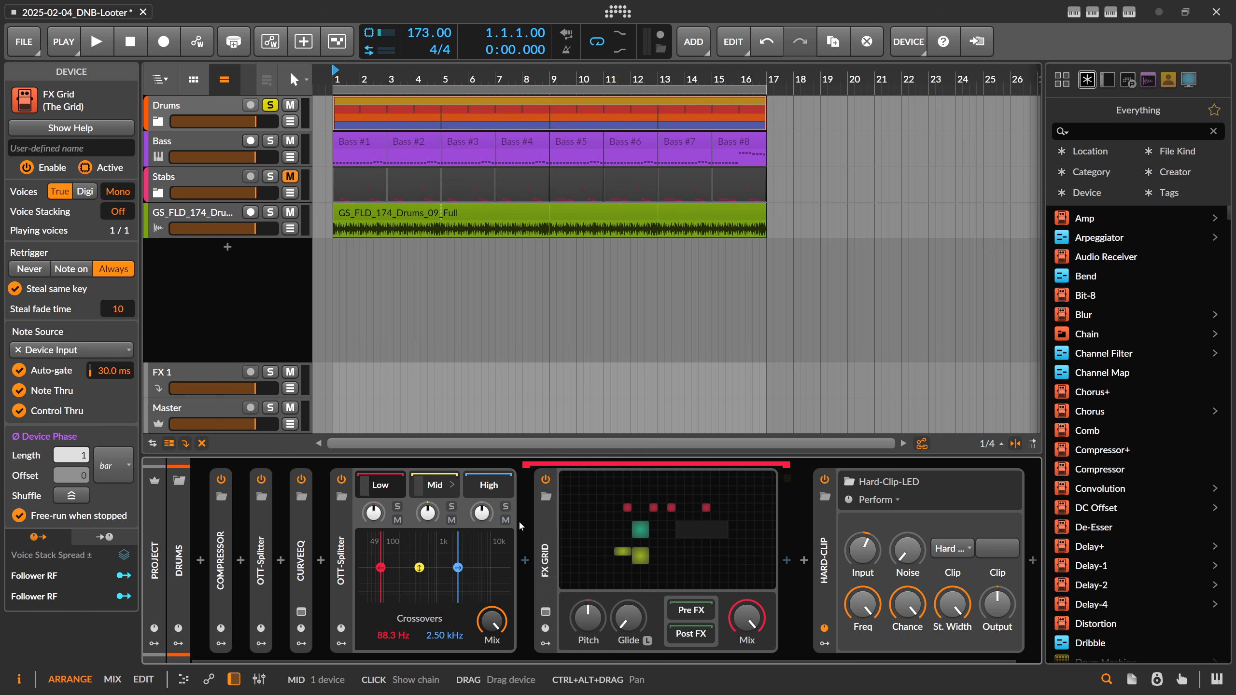
pyautogui.click(492, 491)
# Step: Insert an OTT-Splitter on the GS_FLD_174_Drums_09_Full track
pyautogui.click(232, 236)
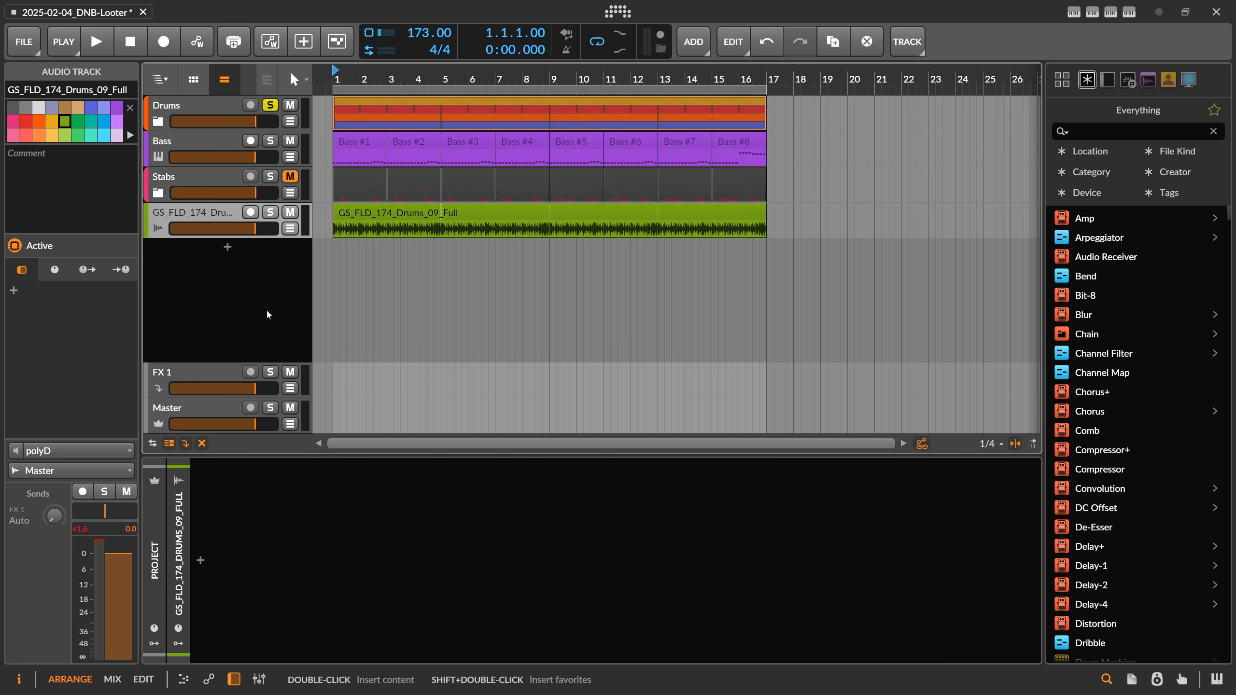
pyautogui.click(200, 561)
pyautogui.write('ott')
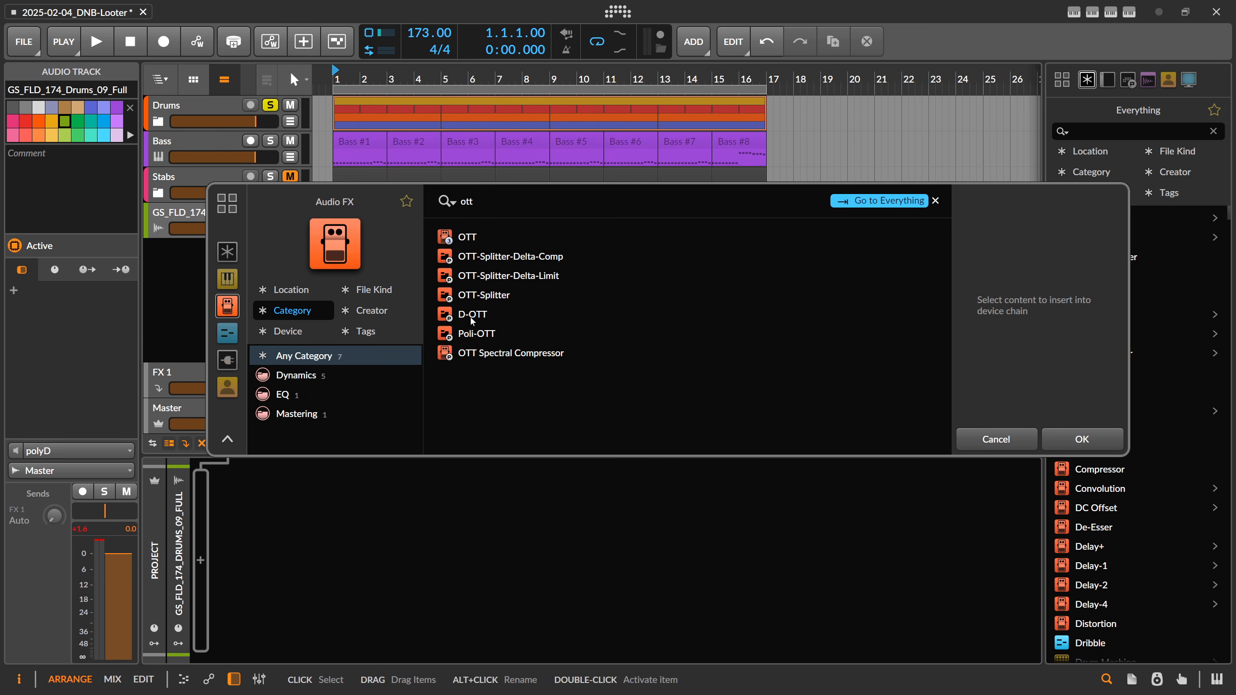
pyautogui.doubleClick(484, 295)
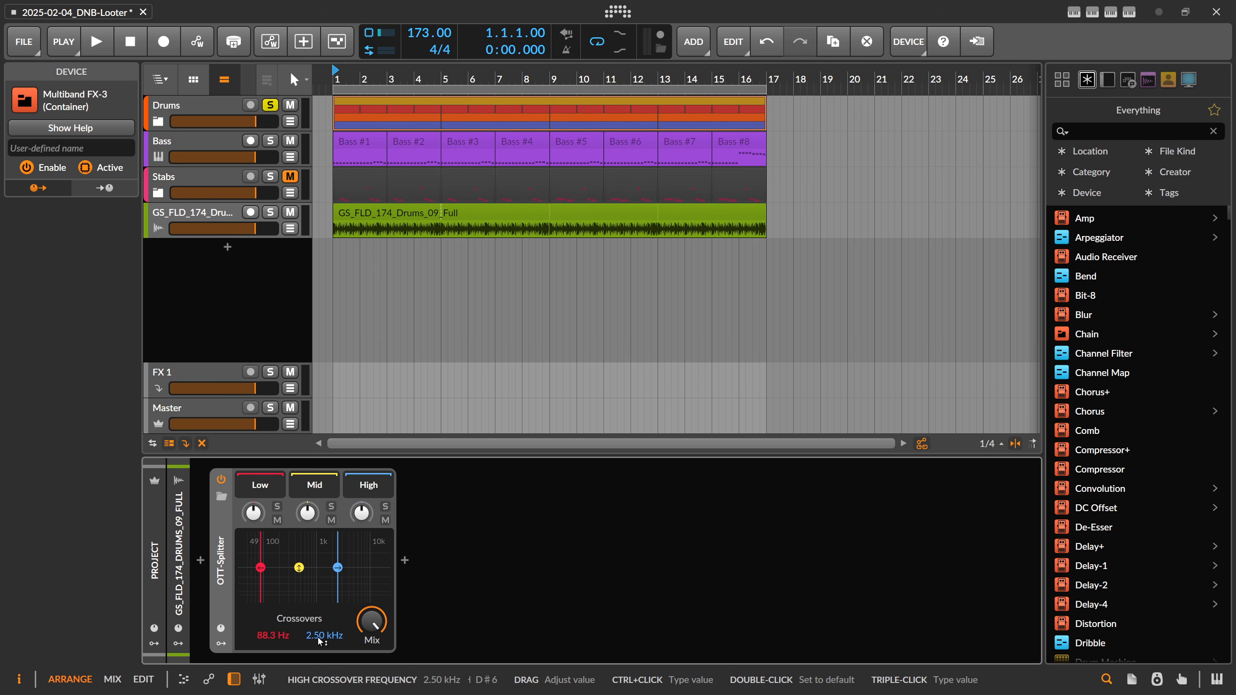
# Step: Add a Tool device to the Low band of this OTT-Splitter and copy it into the Mid and High bands
pyautogui.click(403, 559)
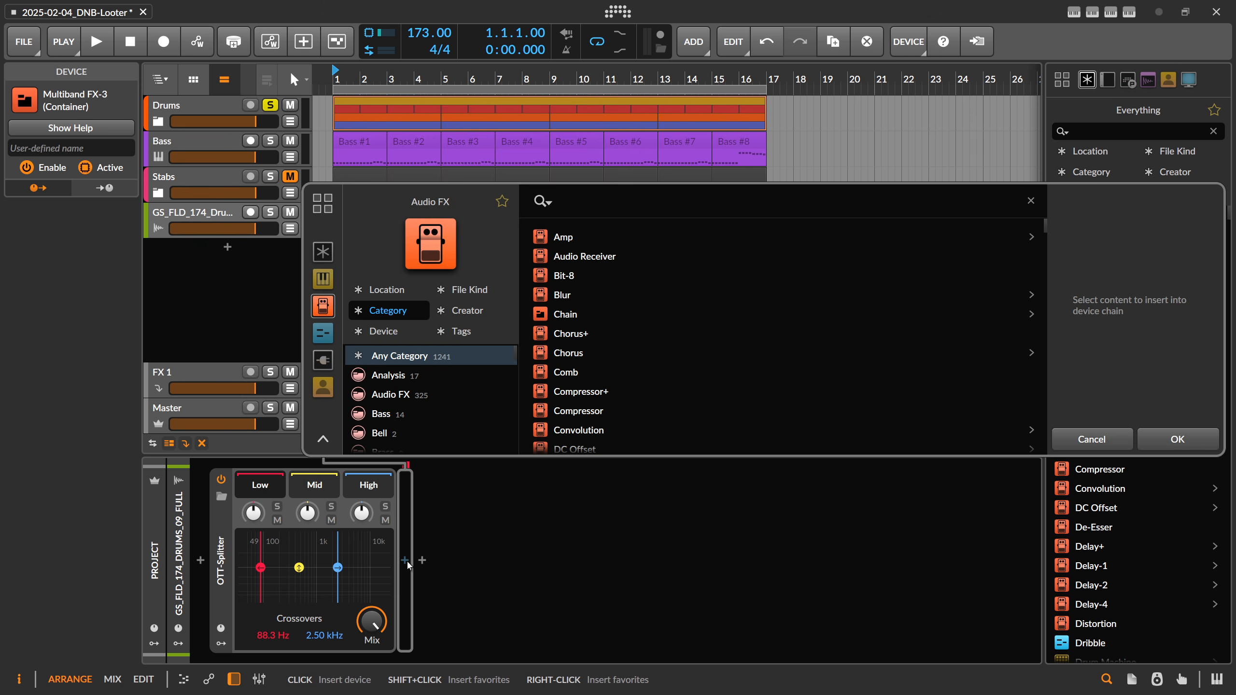
pyautogui.write('tool')
pyautogui.press('Return')
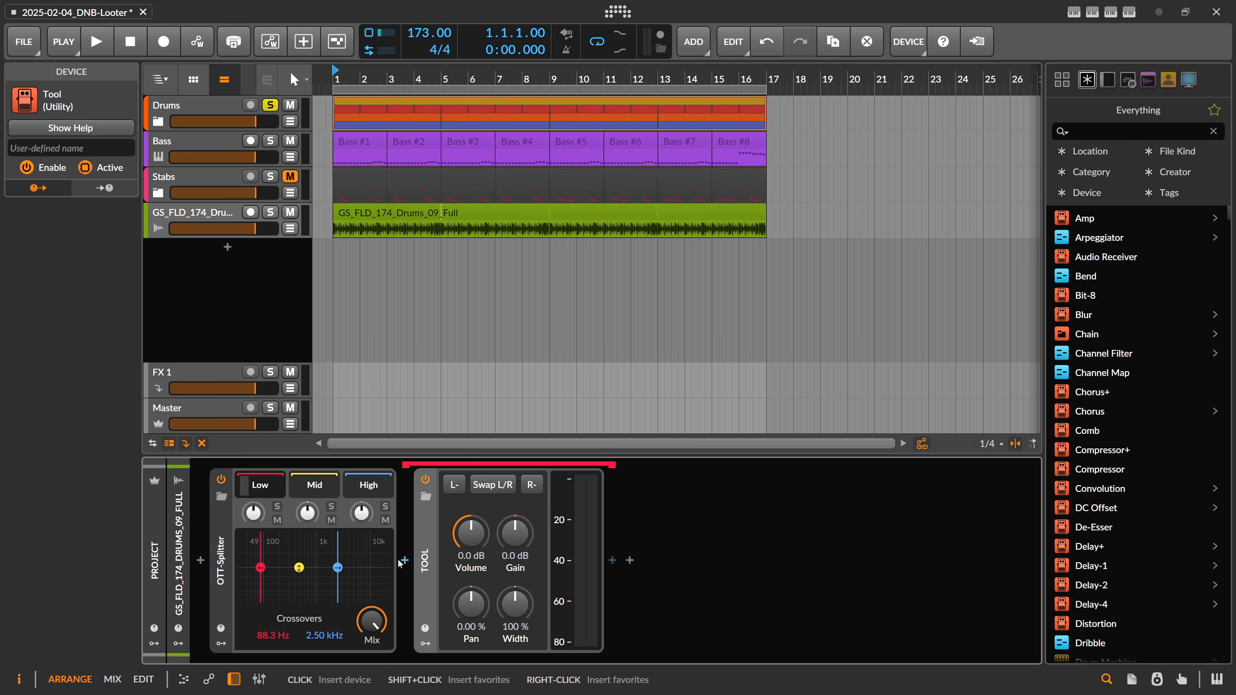
pyautogui.moveTo(425, 540); pyautogui.dragTo(367, 491)
pyautogui.click(367, 490)
pyautogui.click(364, 487)
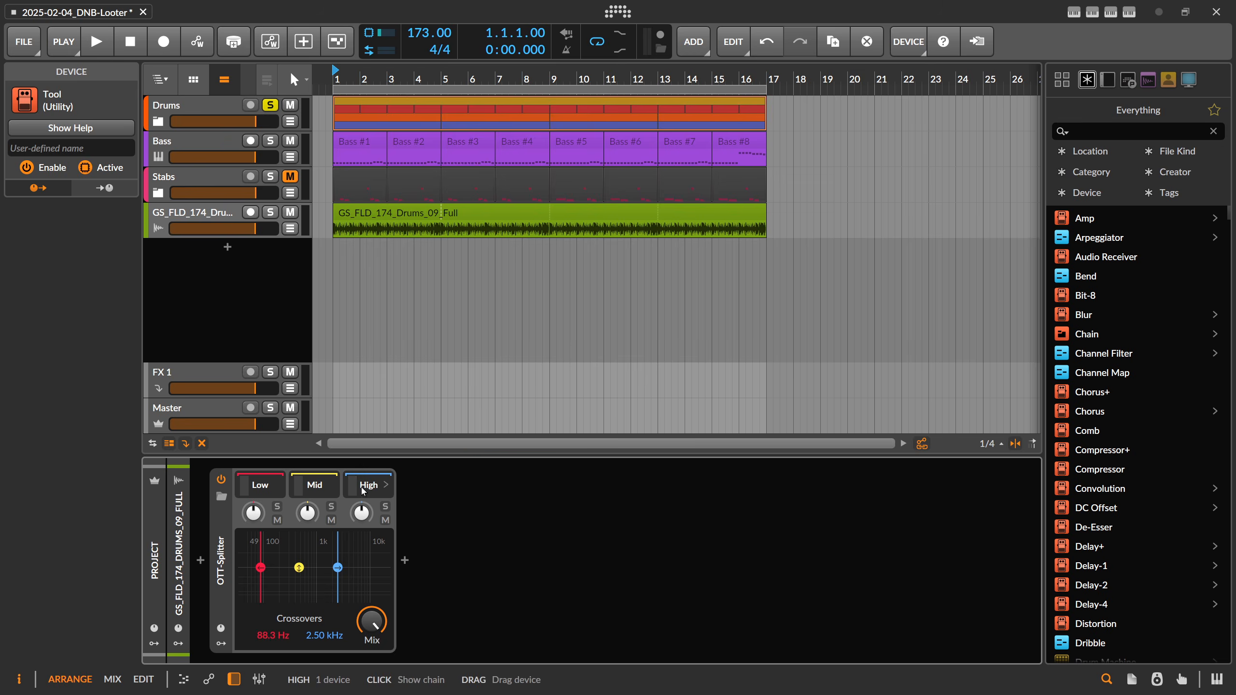
# Step: In the Drums track's Low-band FX Grid, set the Audio Sidechain source to the Low-chain Tool Out of GS_FLD_174_Drums_09_Full's Multiband FX-3
pyautogui.click(212, 113)
pyautogui.click(380, 484)
pyautogui.click(667, 537)
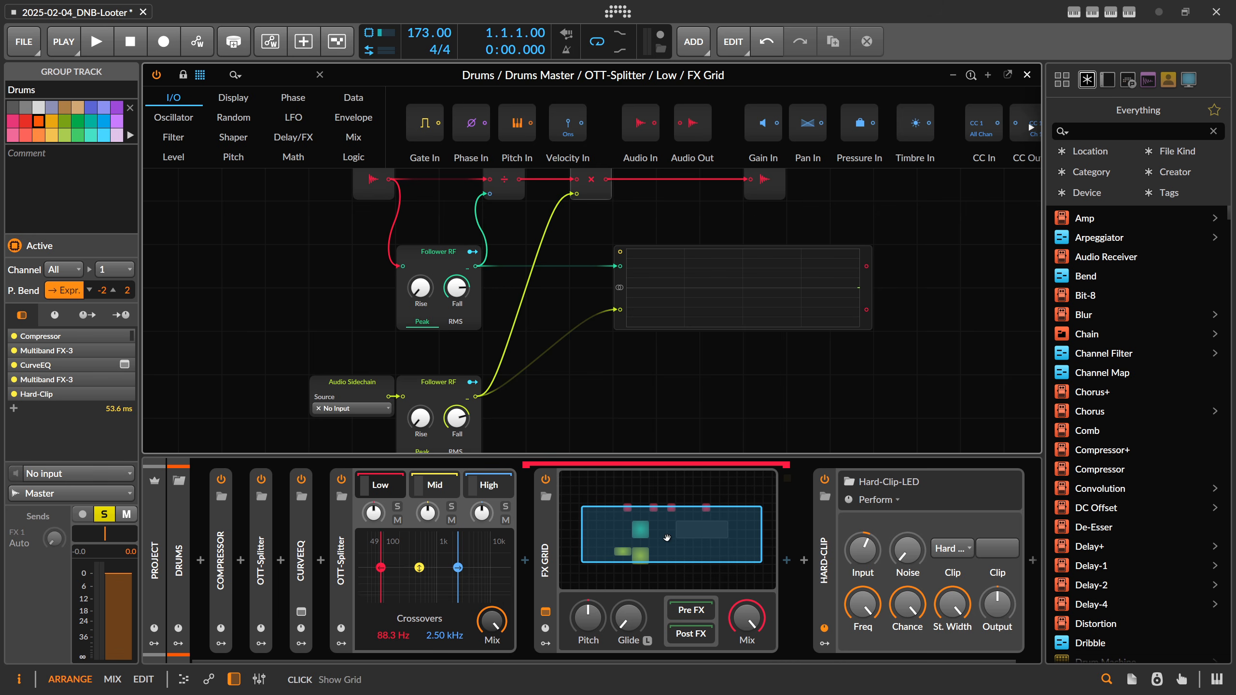
pyautogui.click(382, 408)
pyautogui.moveTo(506, 526)
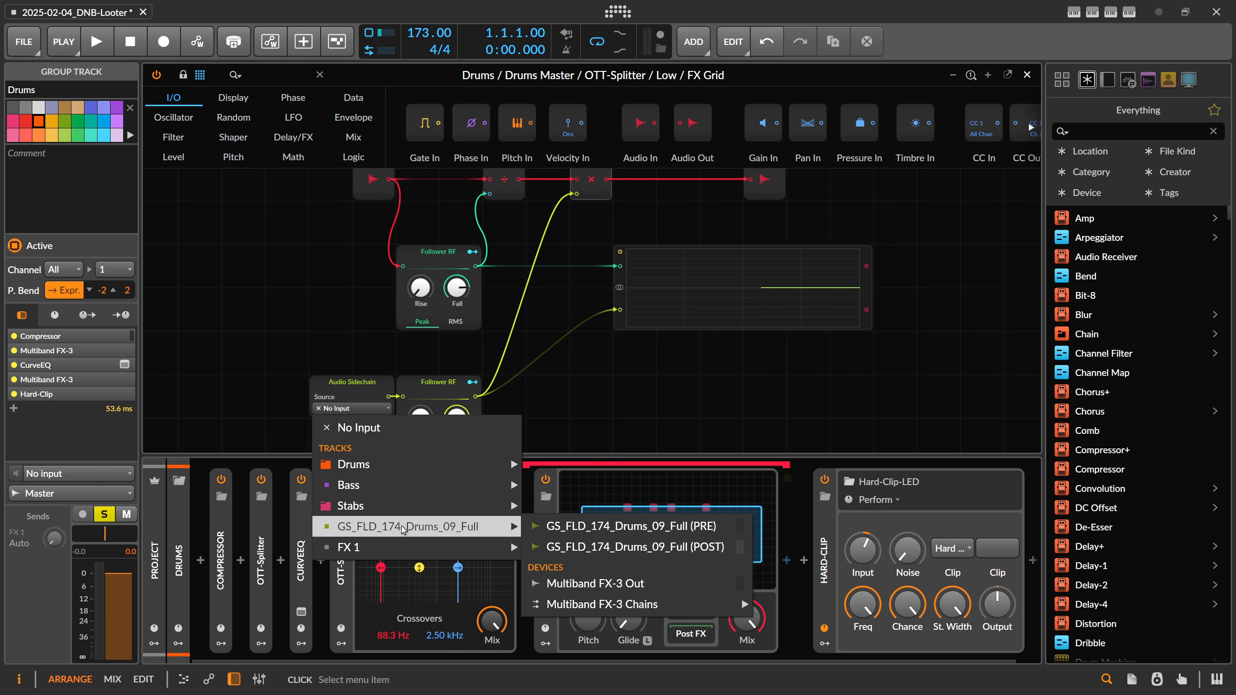
pyautogui.moveTo(632, 606)
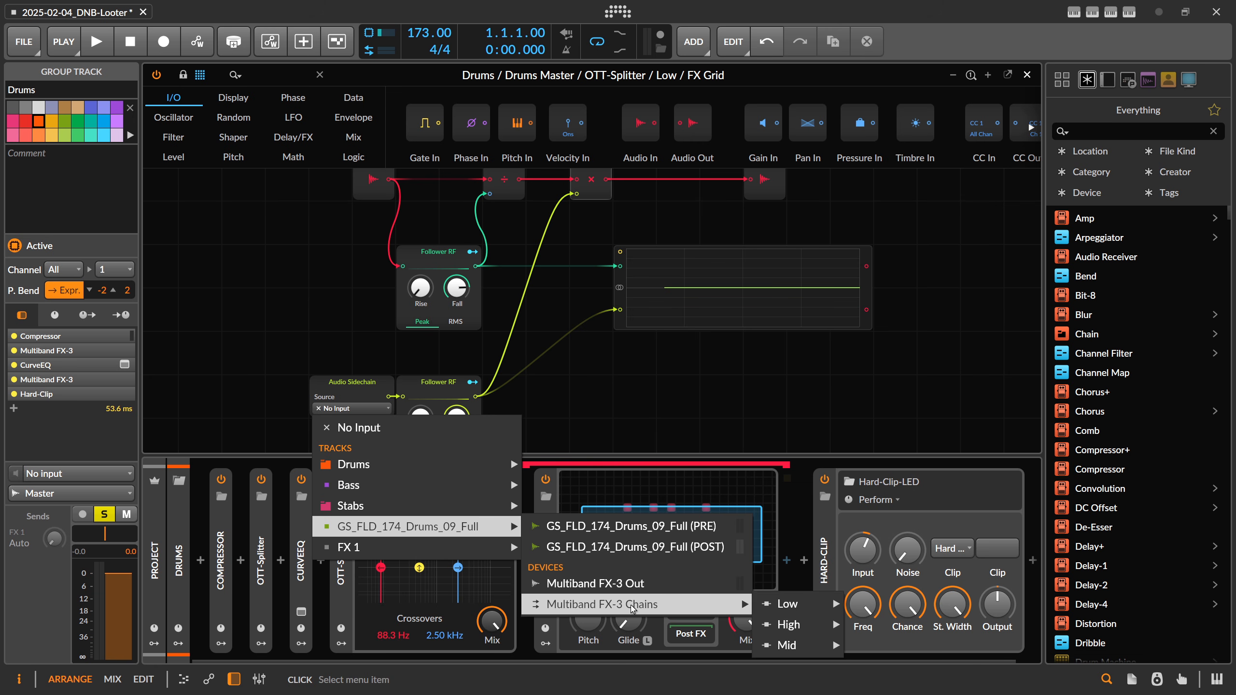
pyautogui.moveTo(785, 614)
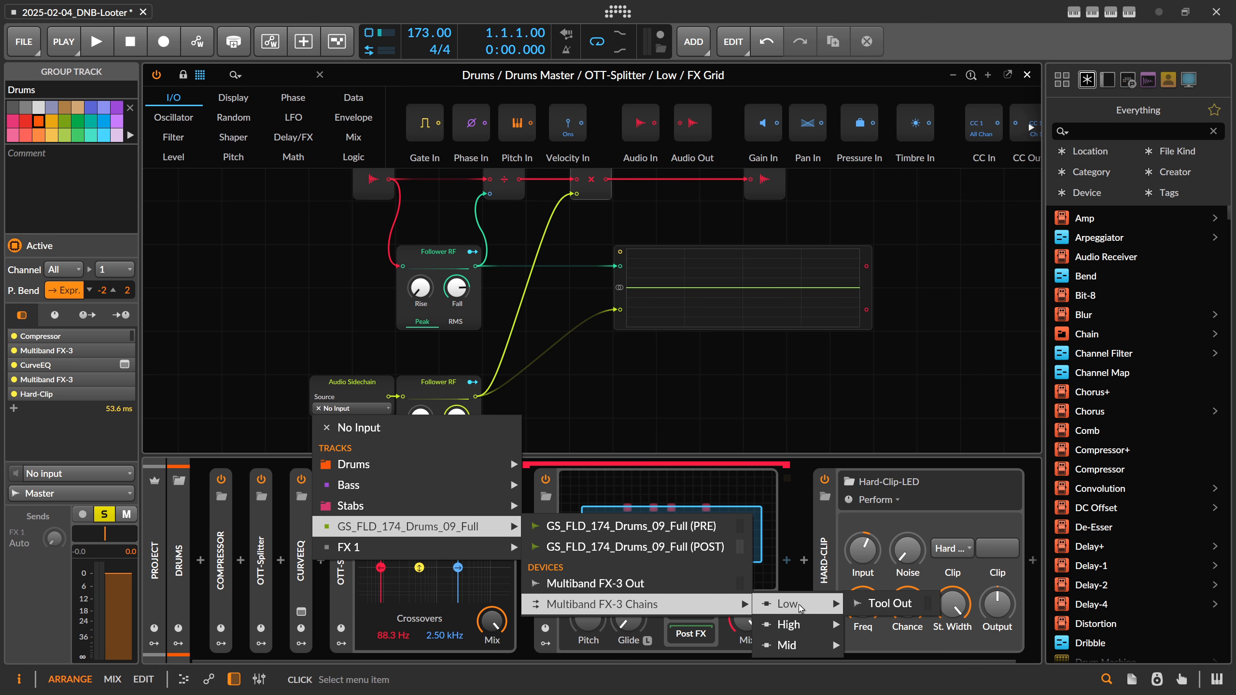
pyautogui.click(876, 603)
# Step: In the Mid-band FX Grid, set the Audio Sidechain source to the Mid-chain Tool Out of GS_FLD_174_Drums_09_Full's Multiband FX-3
pyautogui.click(413, 491)
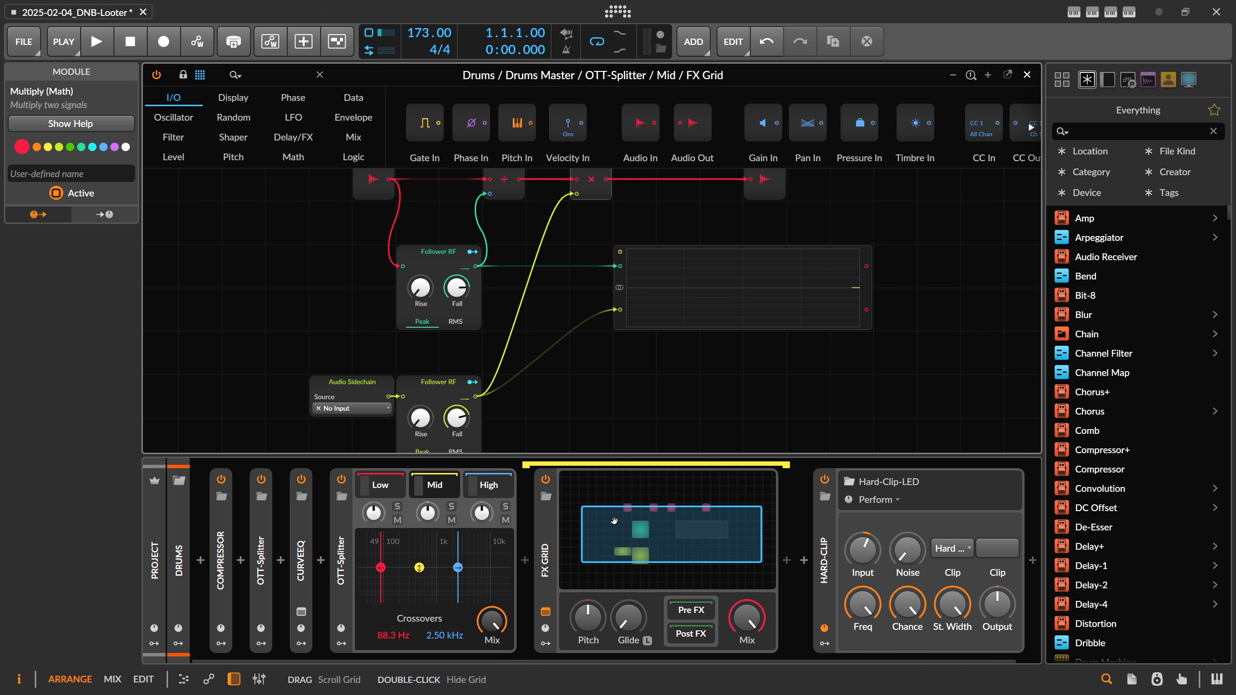
pyautogui.click(360, 411)
pyautogui.moveTo(487, 526)
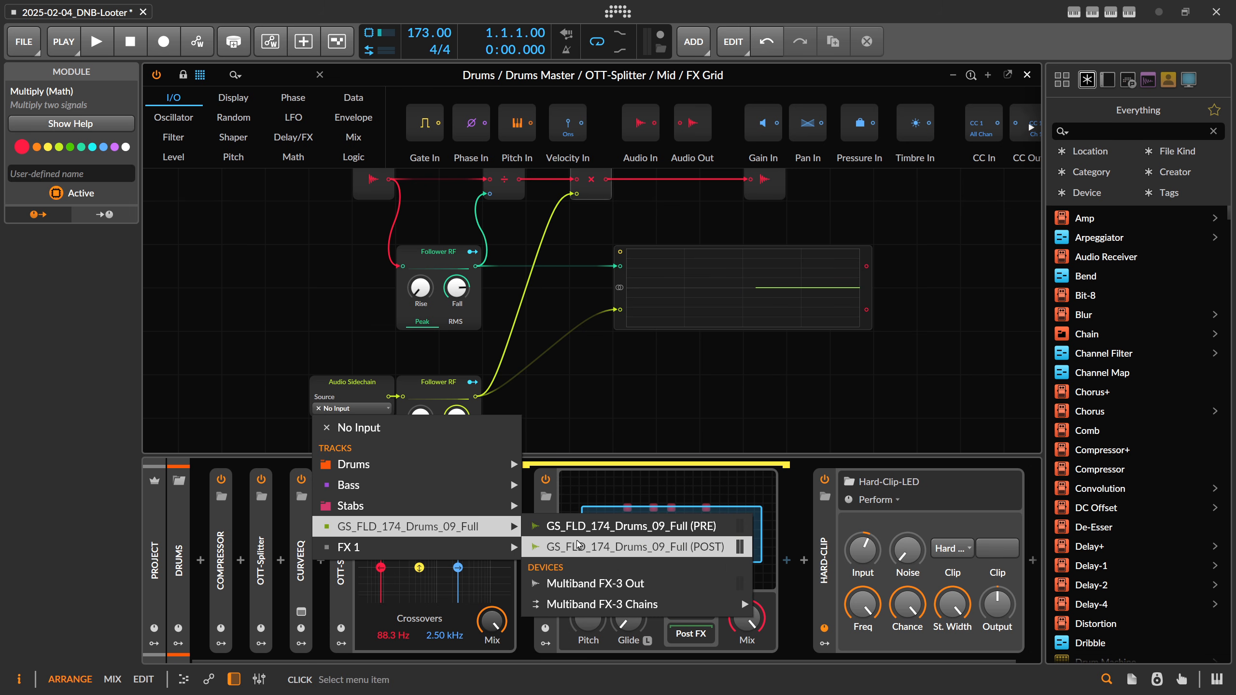
pyautogui.moveTo(633, 603)
pyautogui.moveTo(812, 648)
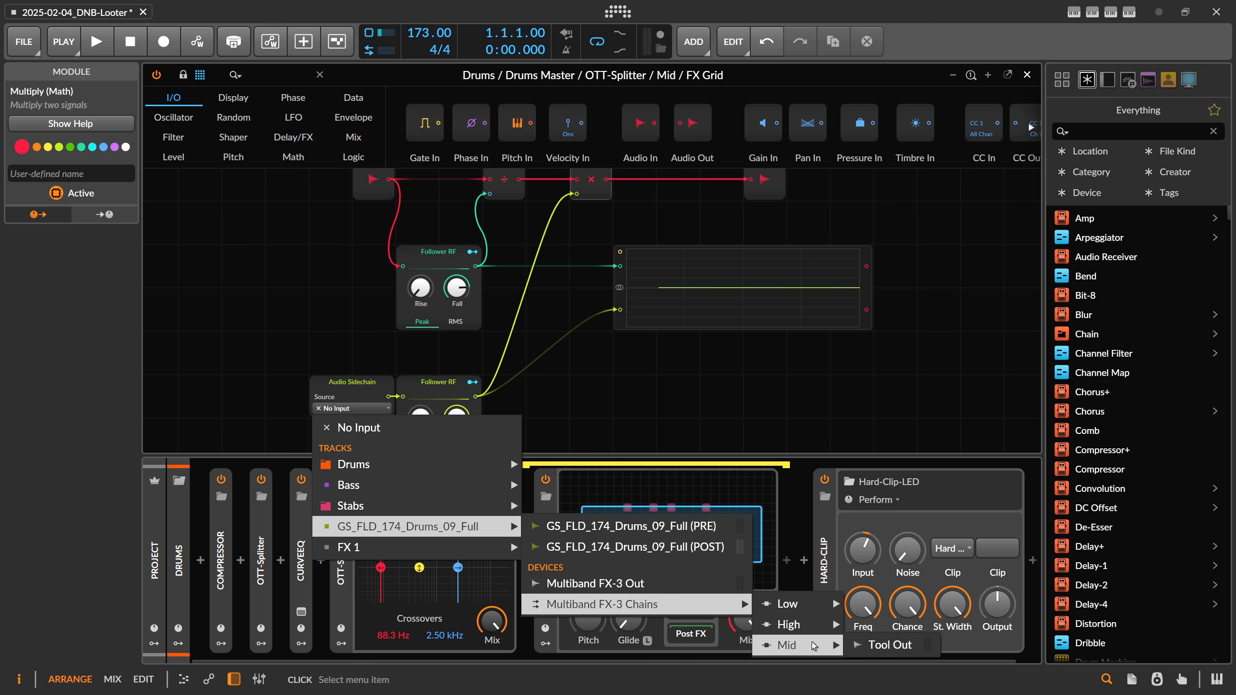
pyautogui.click(899, 650)
# Step: Set the High-band FX Grid's Audio Sidechain source to the High-chain Tool Out of GS_FLD_174_Drums_09_Full's Multiband FX-3 and close the grid editor
pyautogui.click(492, 490)
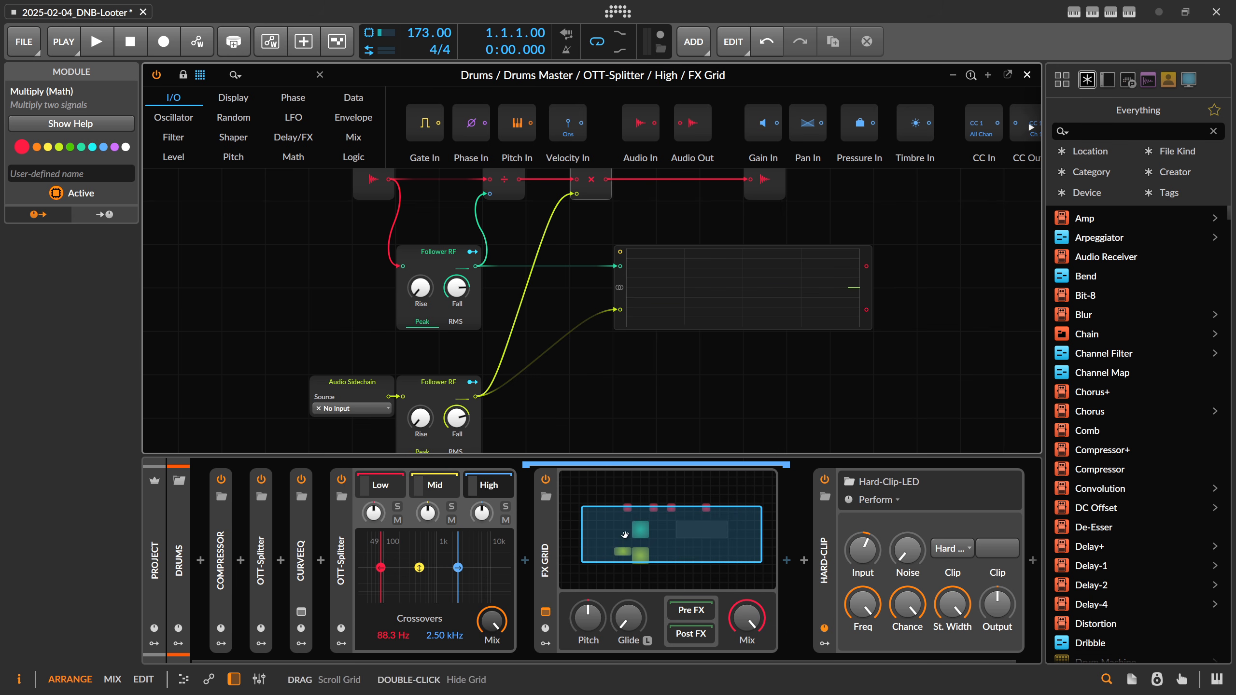
pyautogui.click(378, 412)
pyautogui.moveTo(506, 529)
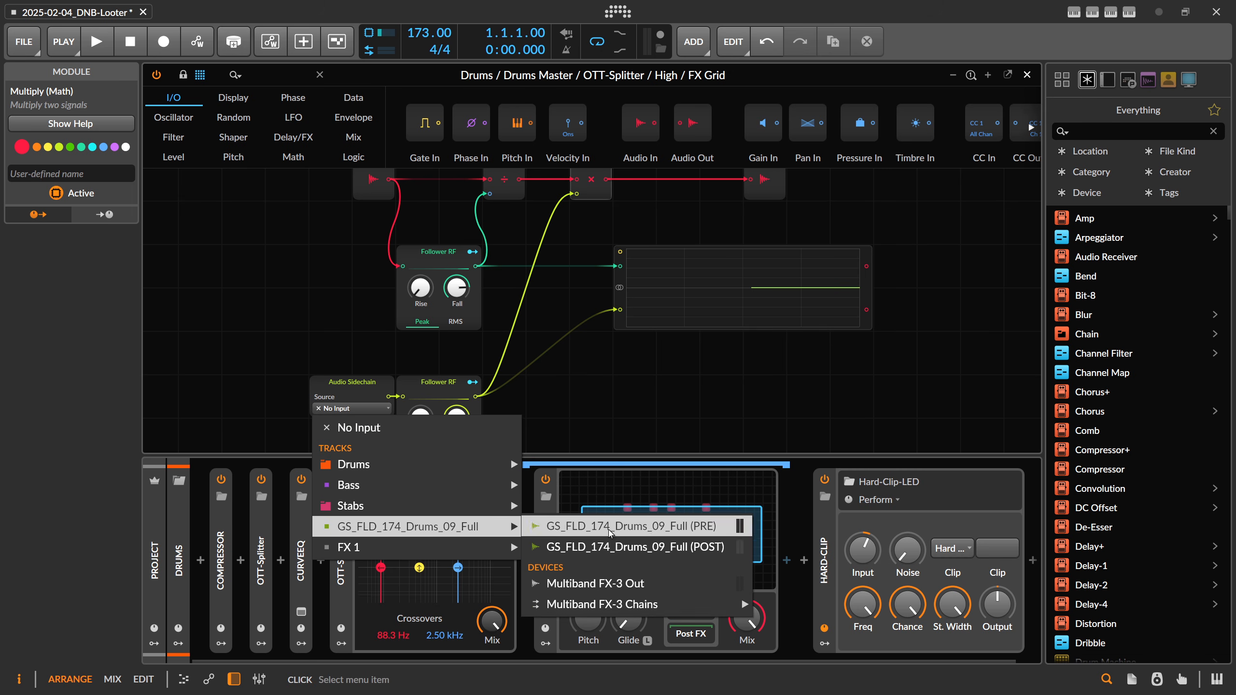
pyautogui.moveTo(638, 604)
pyautogui.moveTo(810, 627)
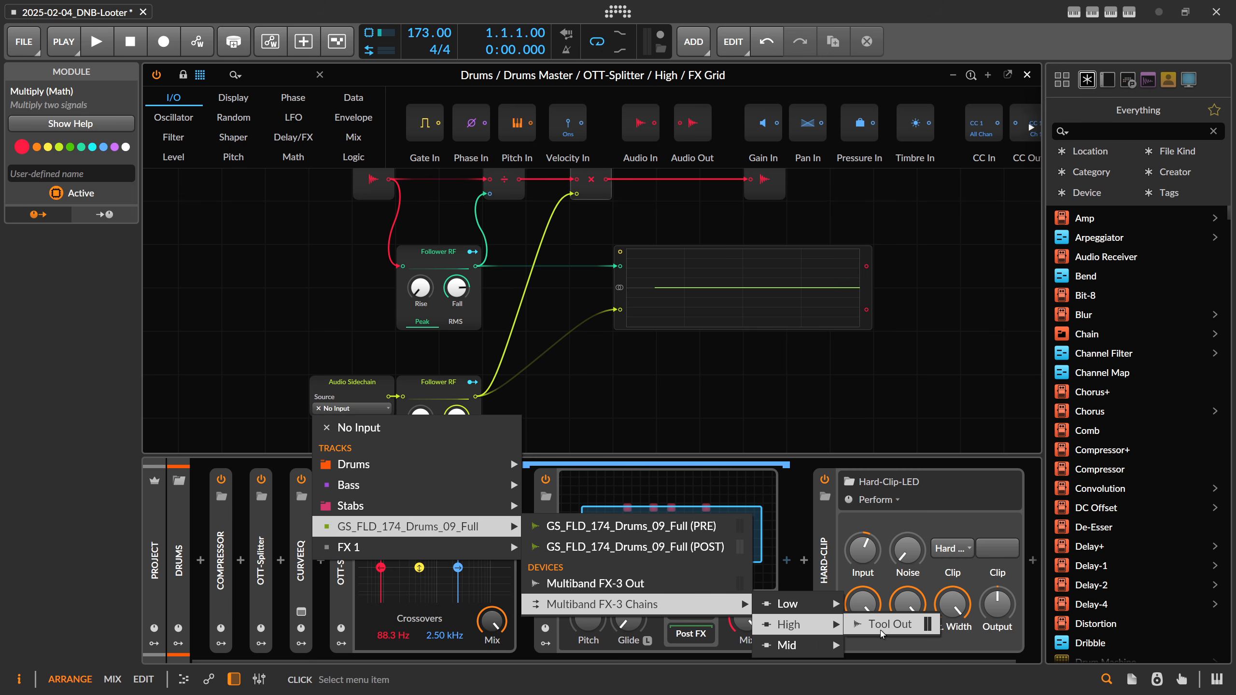
pyautogui.click(883, 628)
pyautogui.press('Delete')
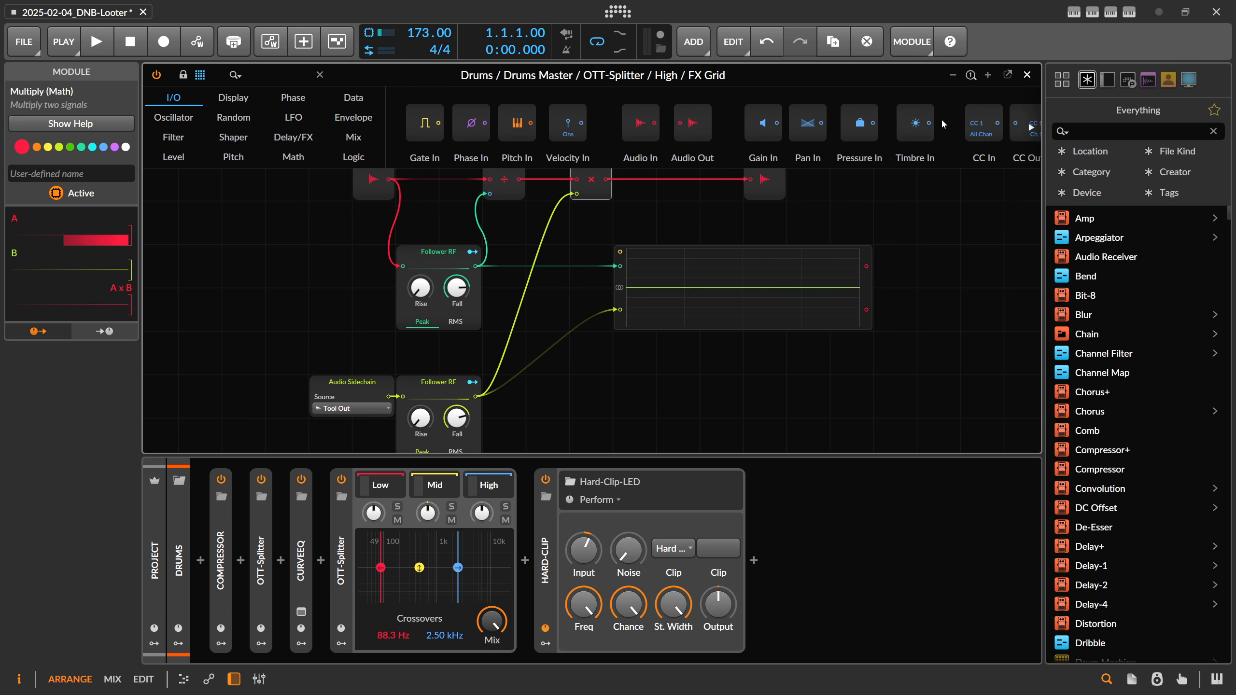
pyautogui.click(1027, 75)
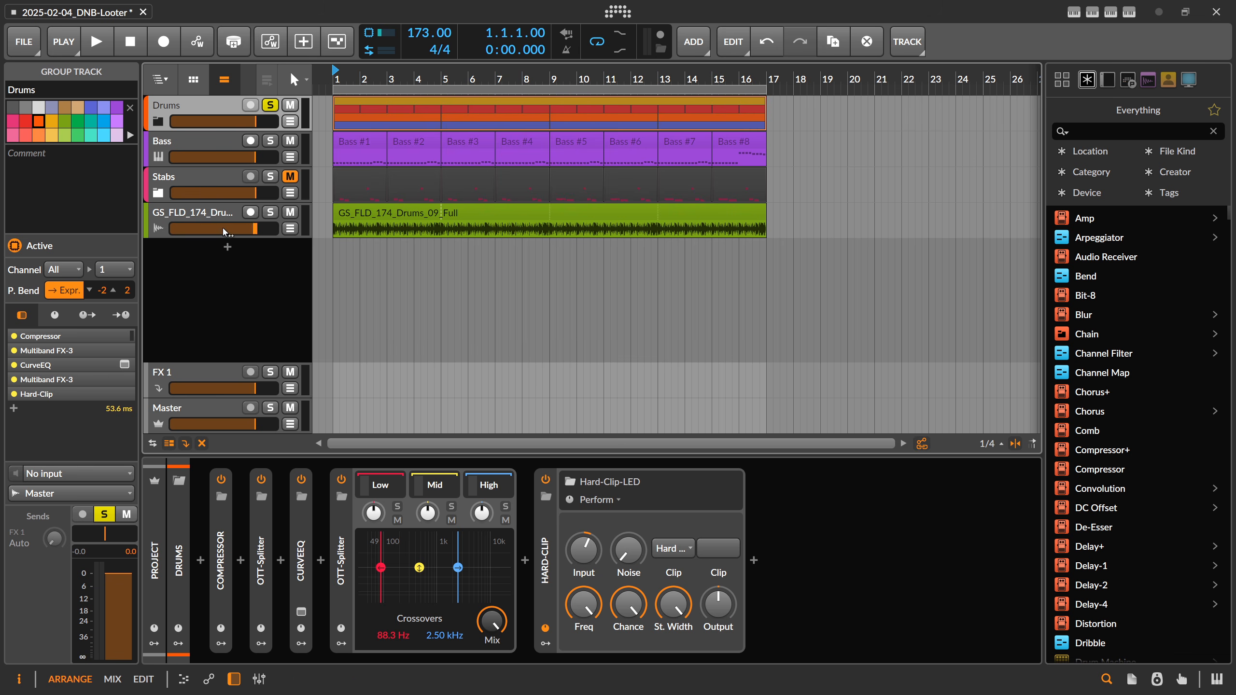
# Step: Play back the Drums track through the multiband level-matching chain and stop playback
pyautogui.click(236, 220)
pyautogui.click(213, 116)
pyautogui.press('space')
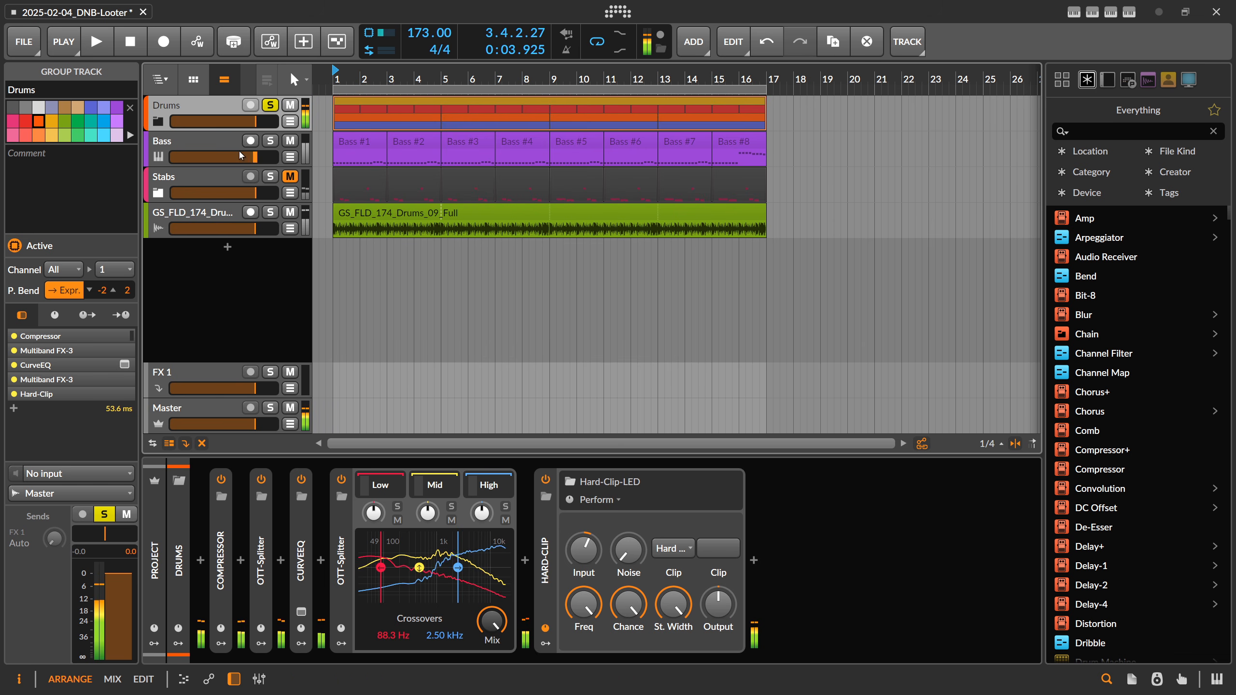
pyautogui.press('space')
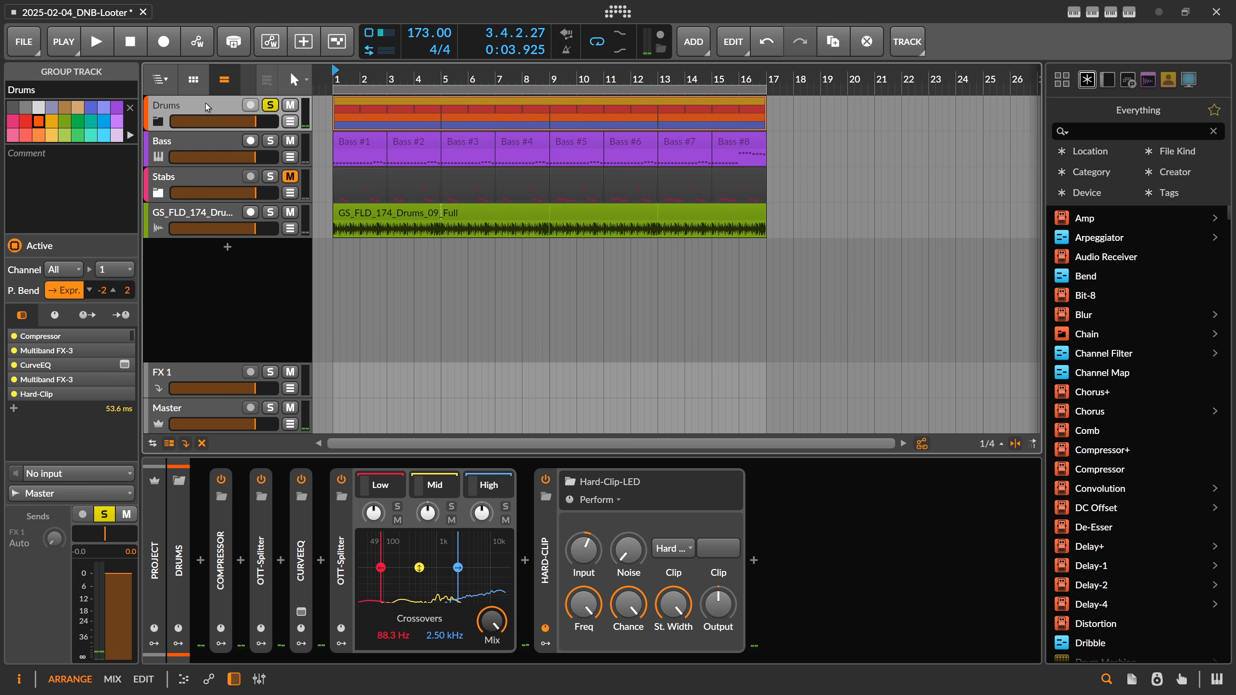
# Step: Insert an EQ+ before the OTT-Splitter on the GS_FLD_174_Drums_09_Full track
pyautogui.click(193, 212)
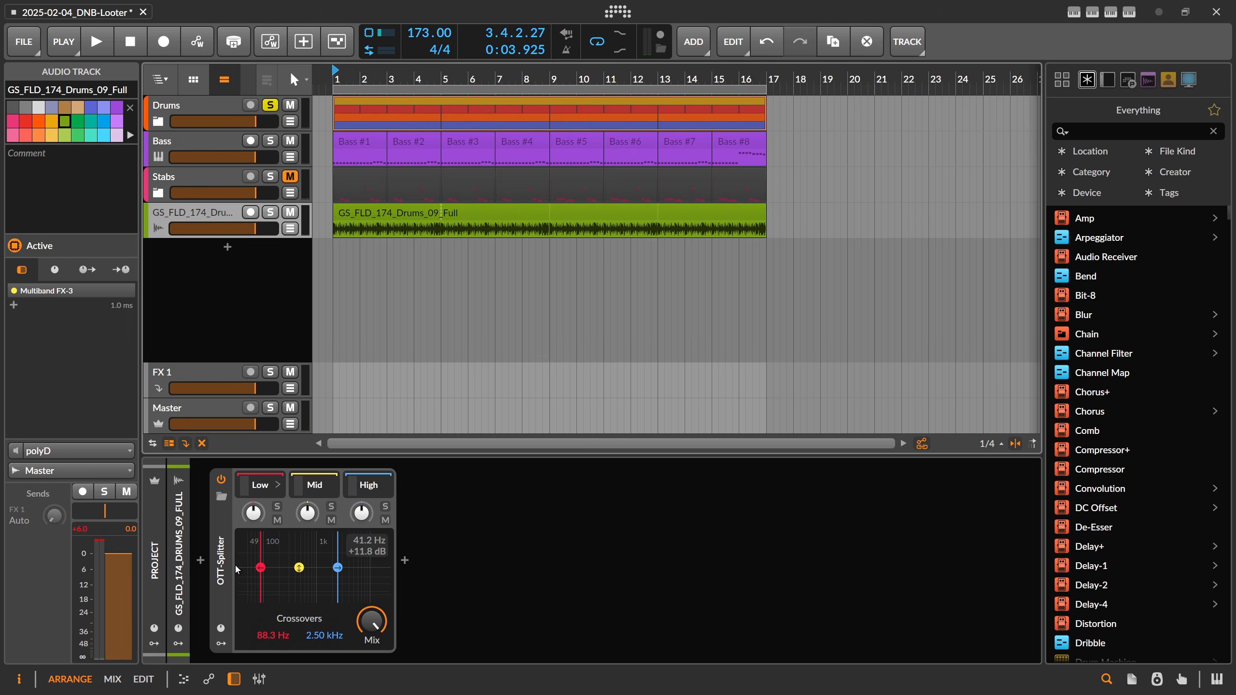
pyautogui.click(213, 562)
pyautogui.write('eq')
pyautogui.doubleClick(468, 238)
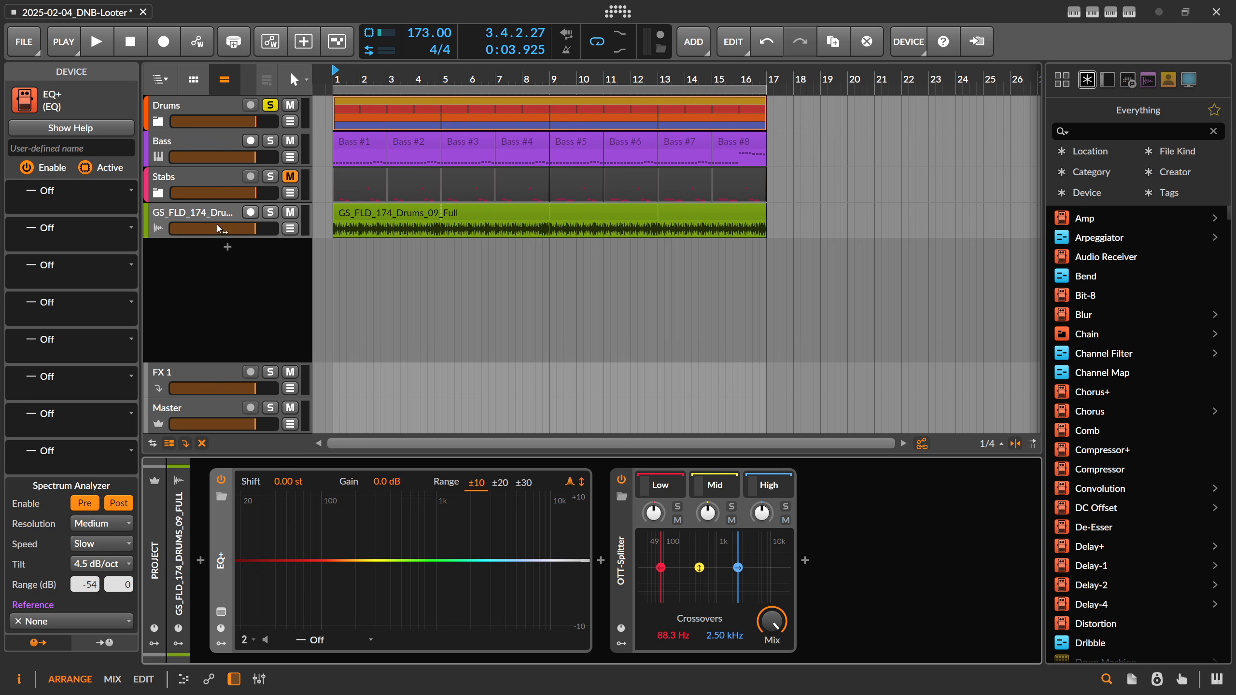
pyautogui.click(200, 215)
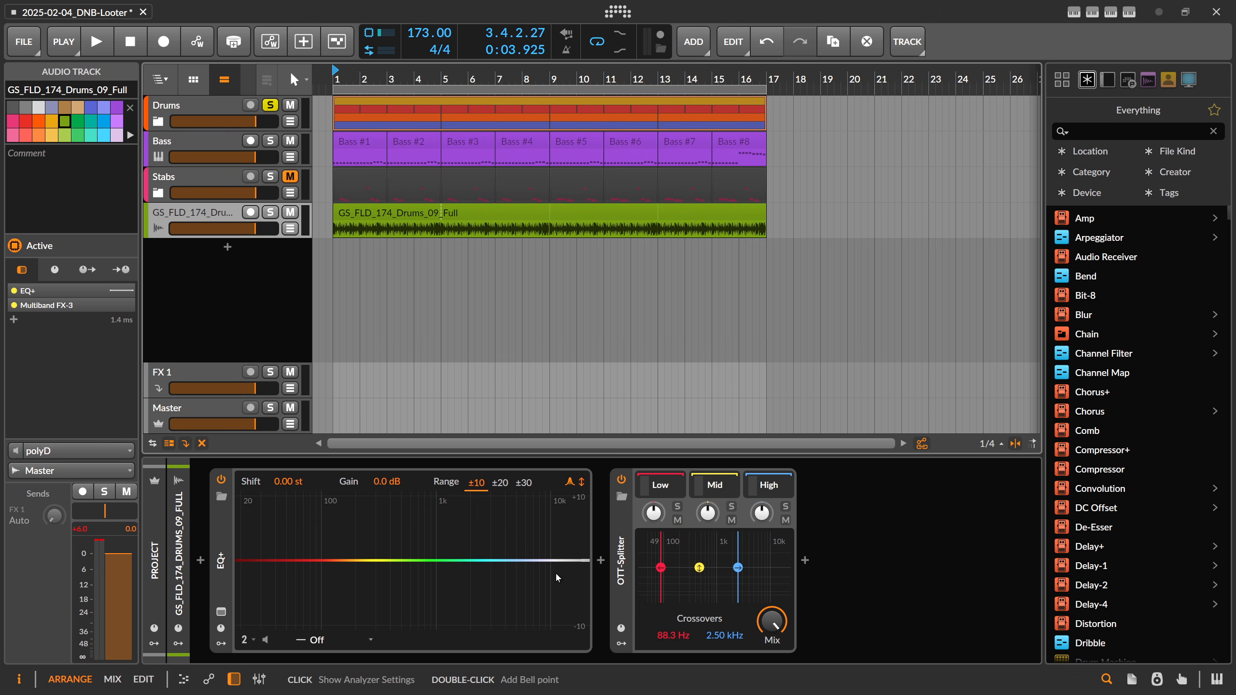
# Step: Add a 2-pole high-cut at about 13.0 kHz with a Q of about 1.69 to the reference track's EQ+ during playback
pyautogui.click(363, 112)
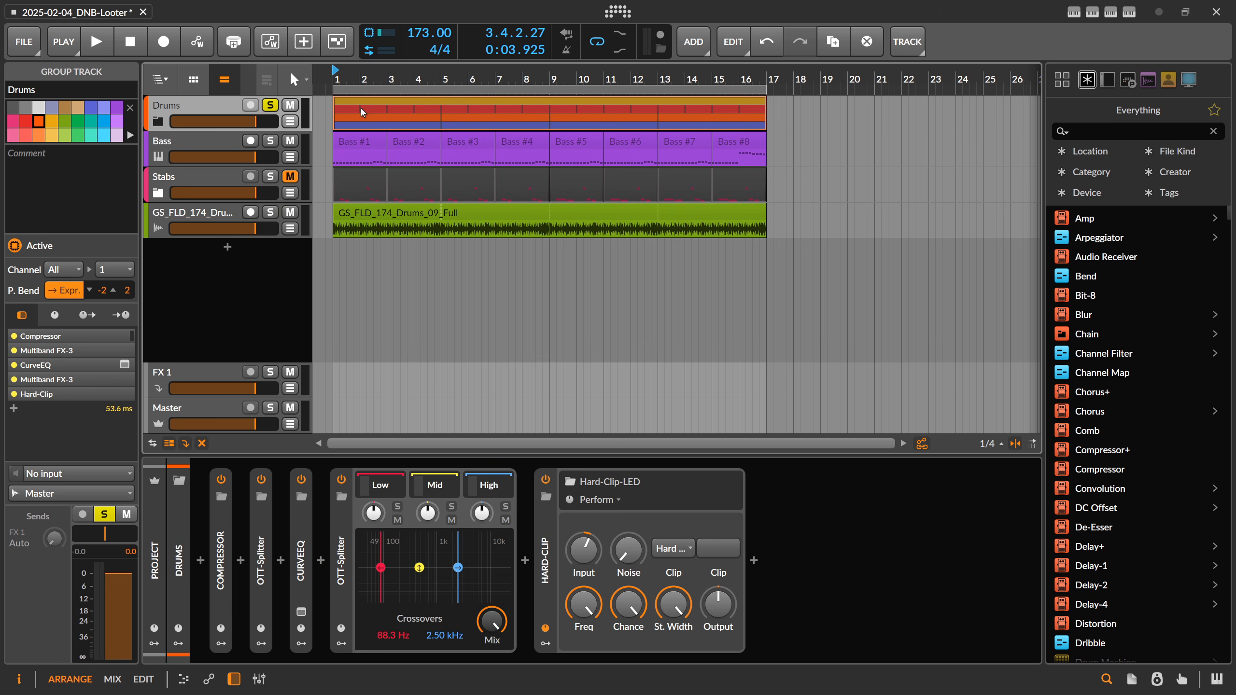
pyautogui.click(212, 212)
pyautogui.press('space')
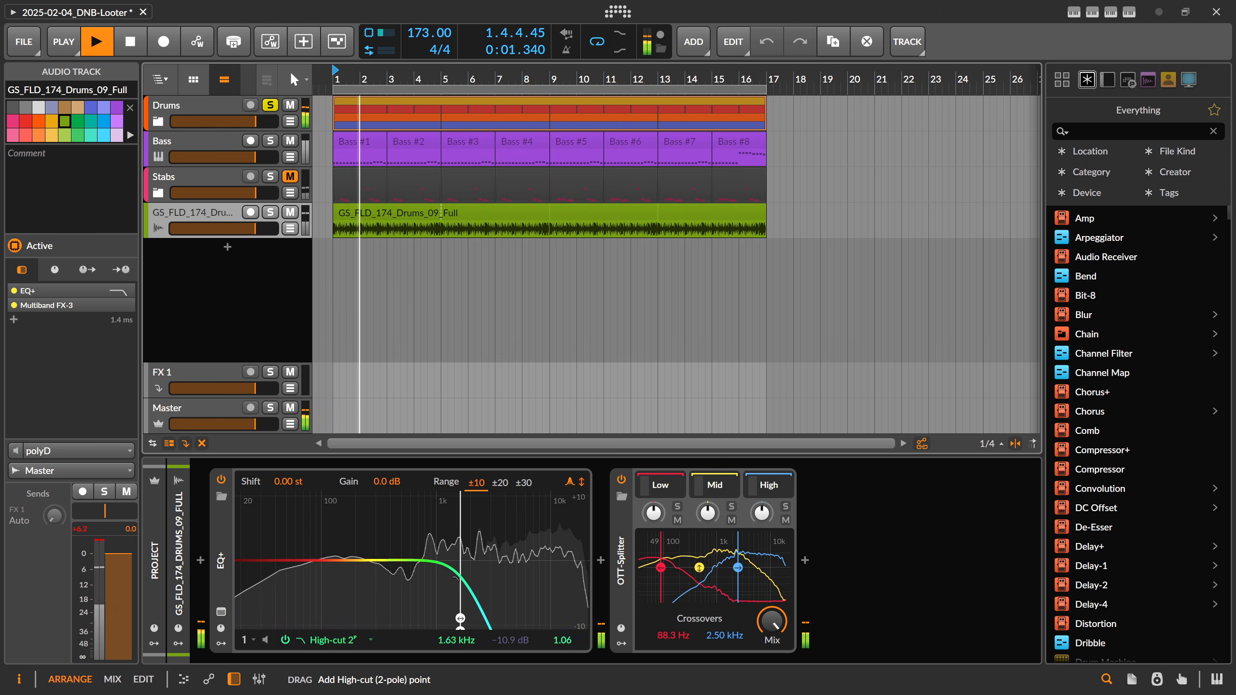
pyautogui.moveTo(455, 578); pyautogui.dragTo(566, 555)
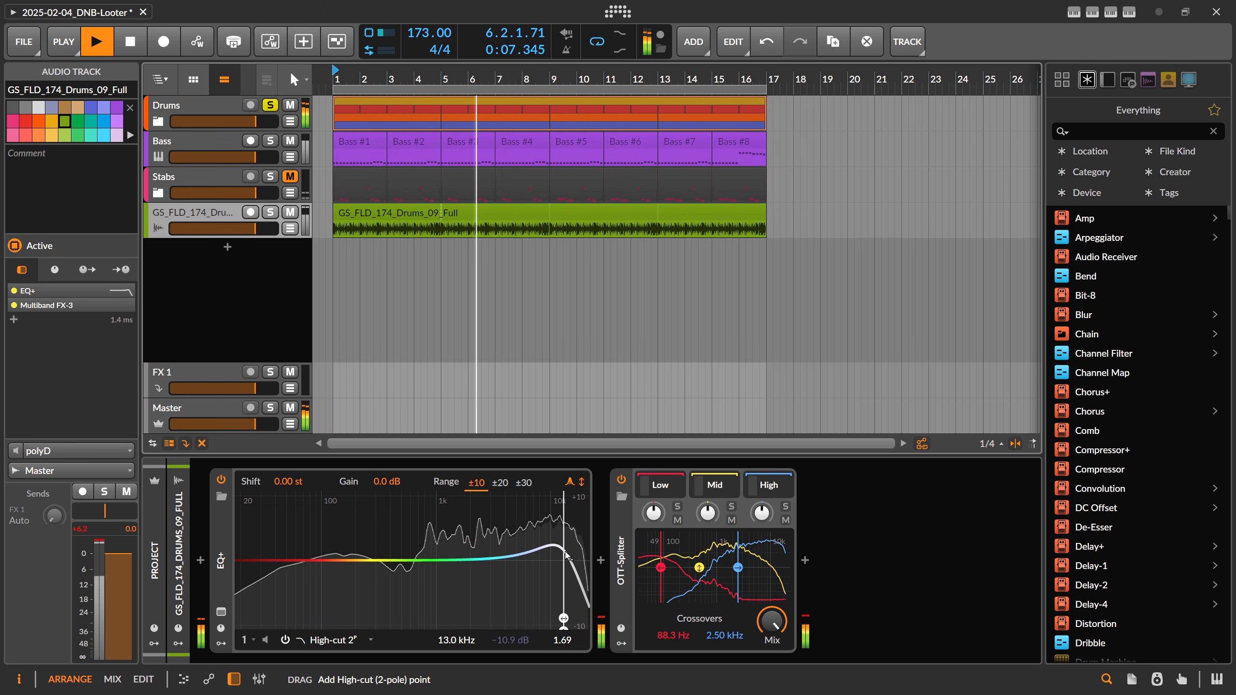
pyautogui.press('space')
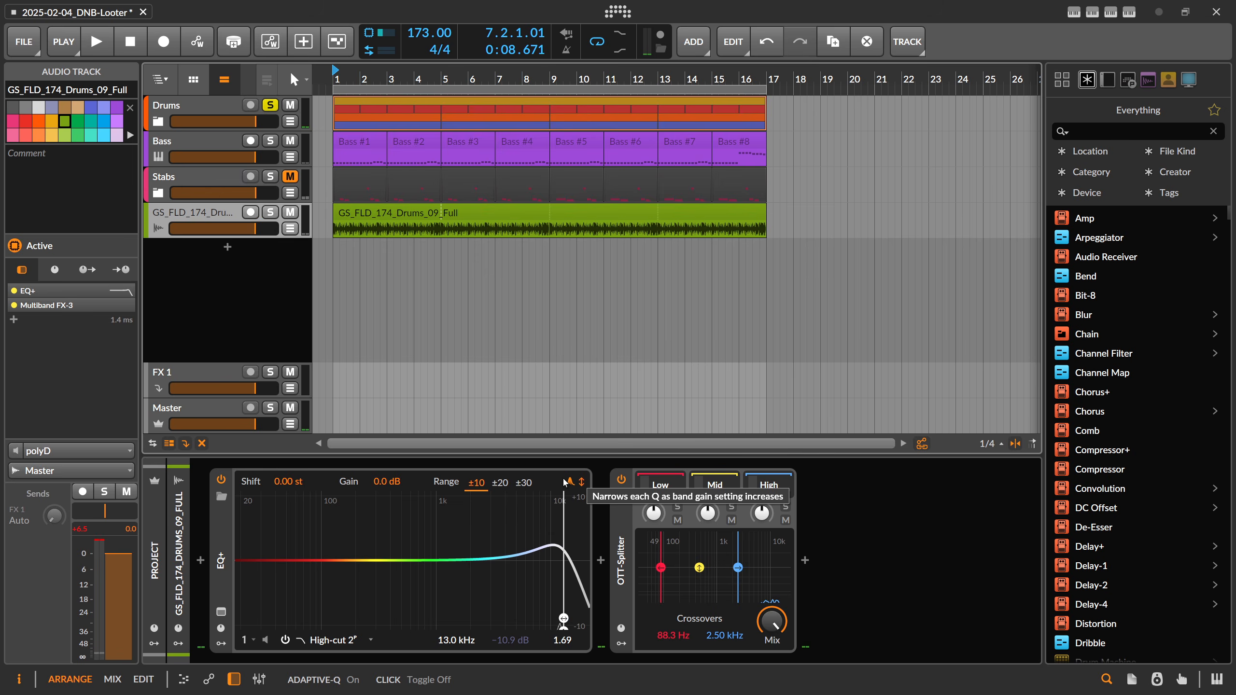
# Step: Delete the EQ+ from the GS_FLD_174_Drums_09_Full track
pyautogui.click(240, 125)
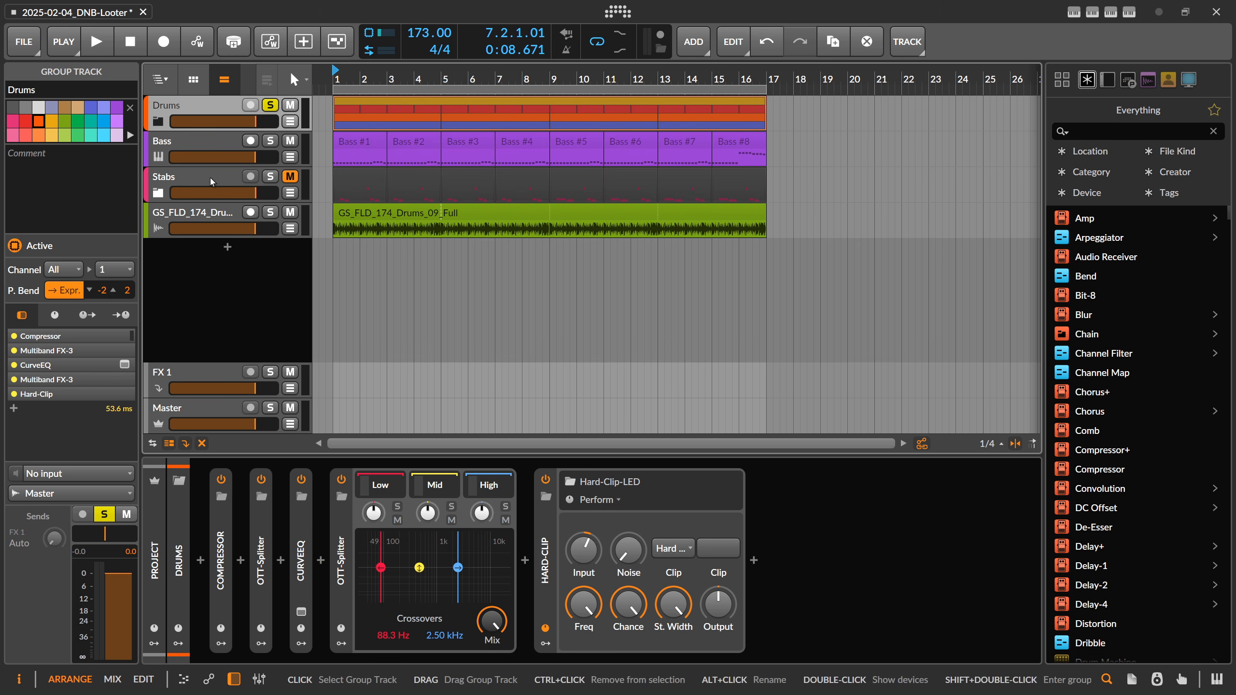
pyautogui.click(234, 222)
pyautogui.click(228, 535)
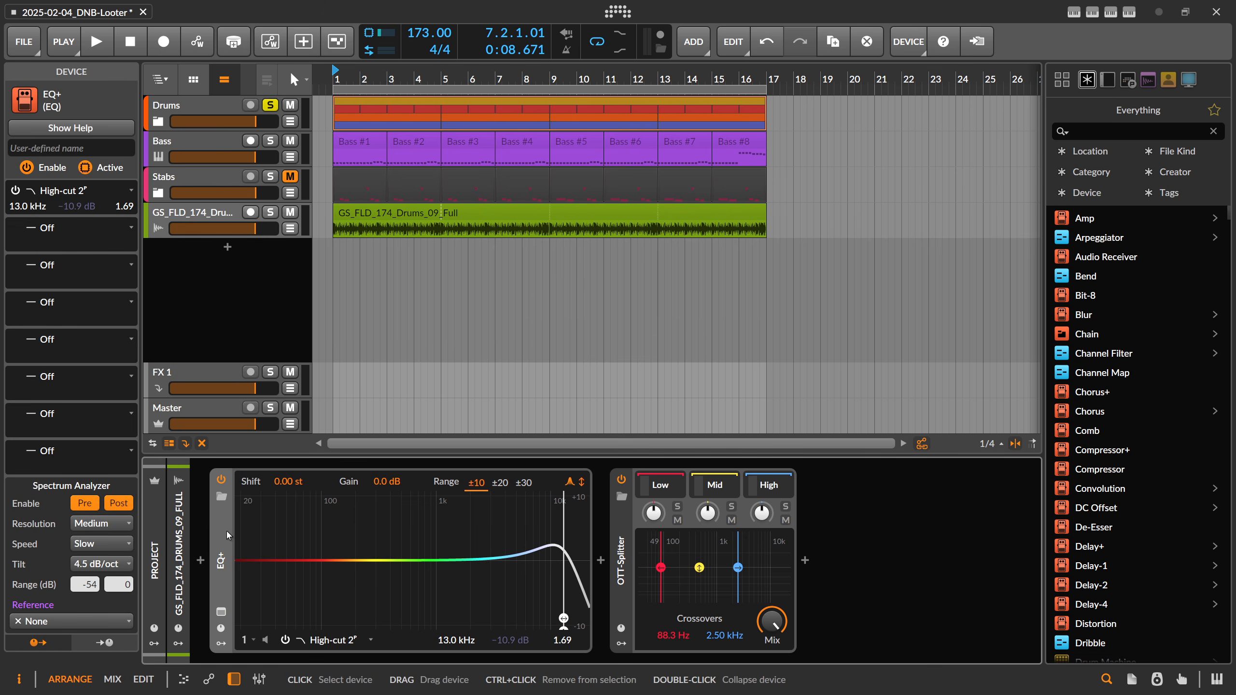
pyautogui.press('Delete')
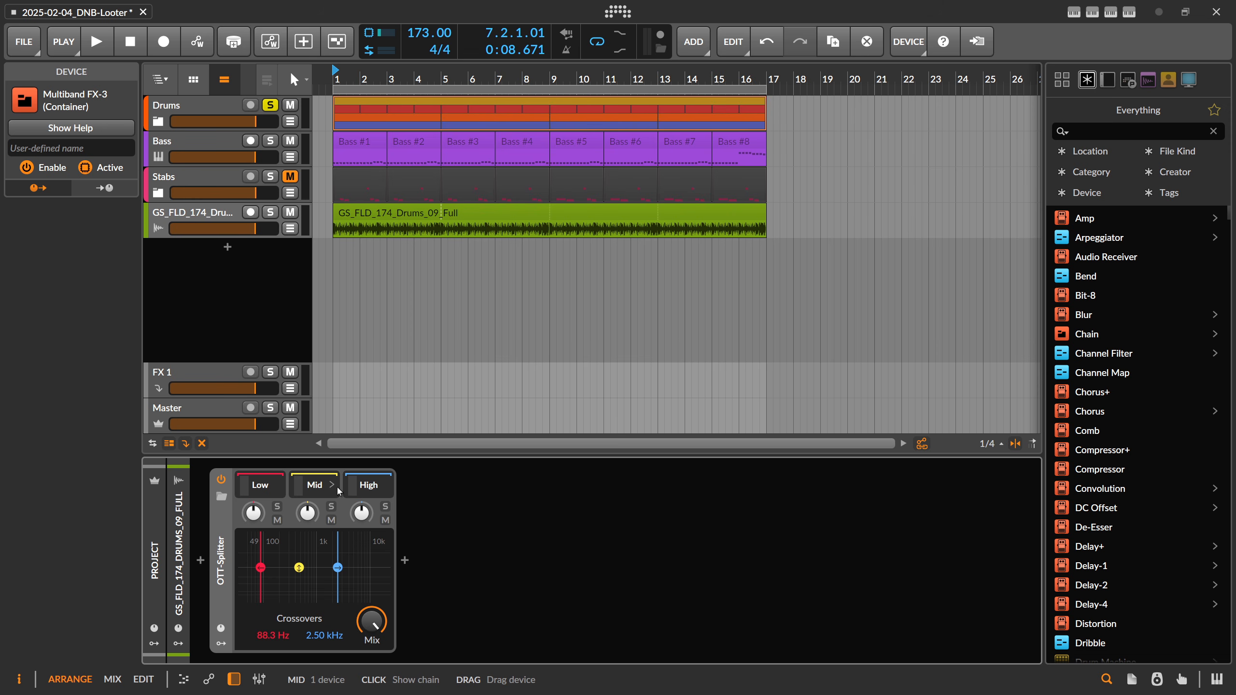
# Step: Insert a Freq Split device before the OTT-Splitter on the GS_FLD_174_Drums_09_Full track
pyautogui.click(200, 561)
pyautogui.write('f')
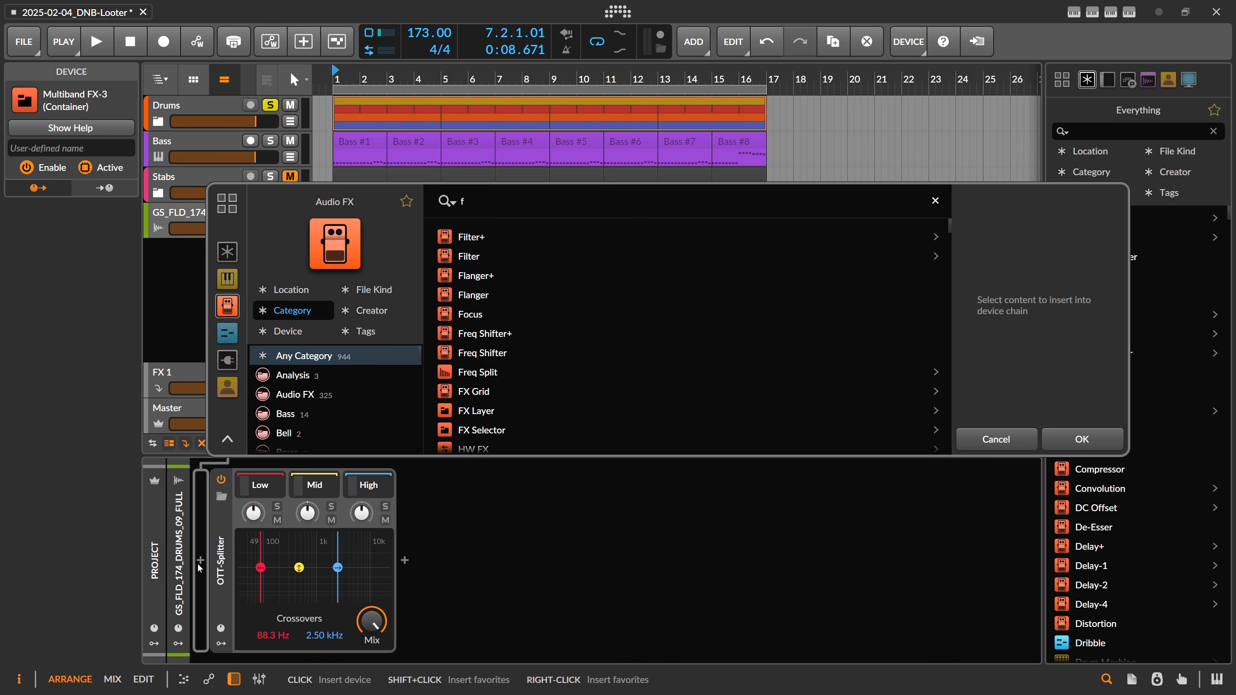
pyautogui.write('req')
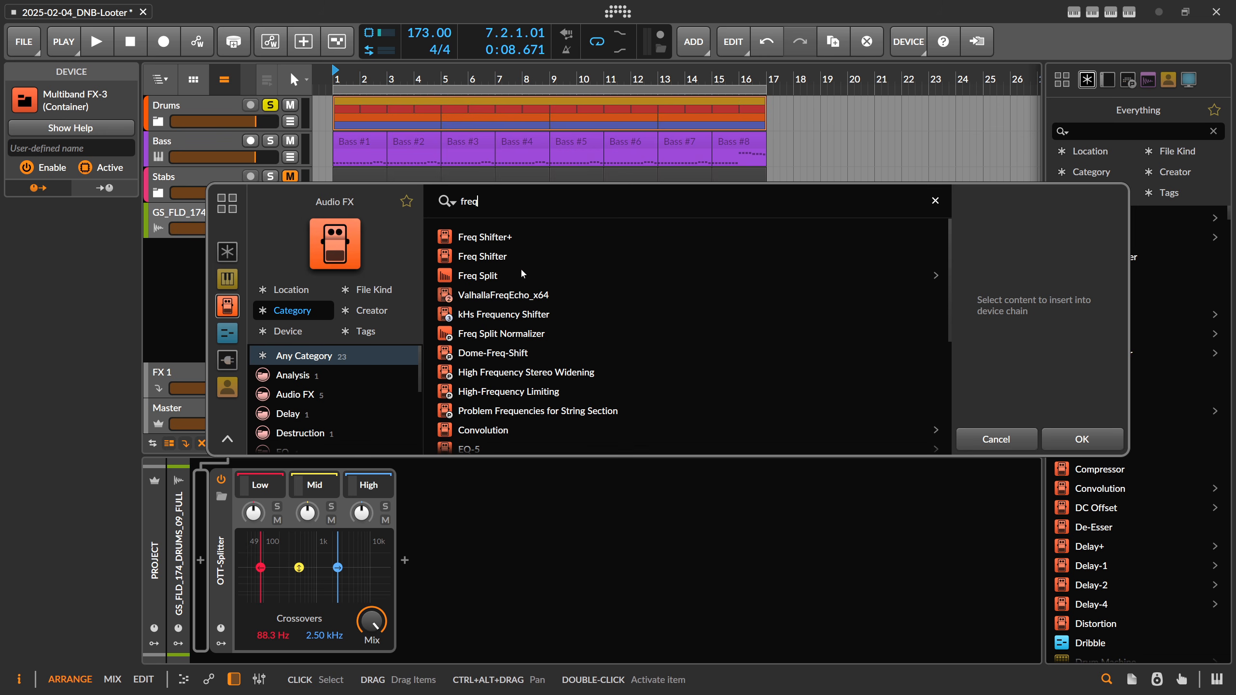
pyautogui.doubleClick(522, 276)
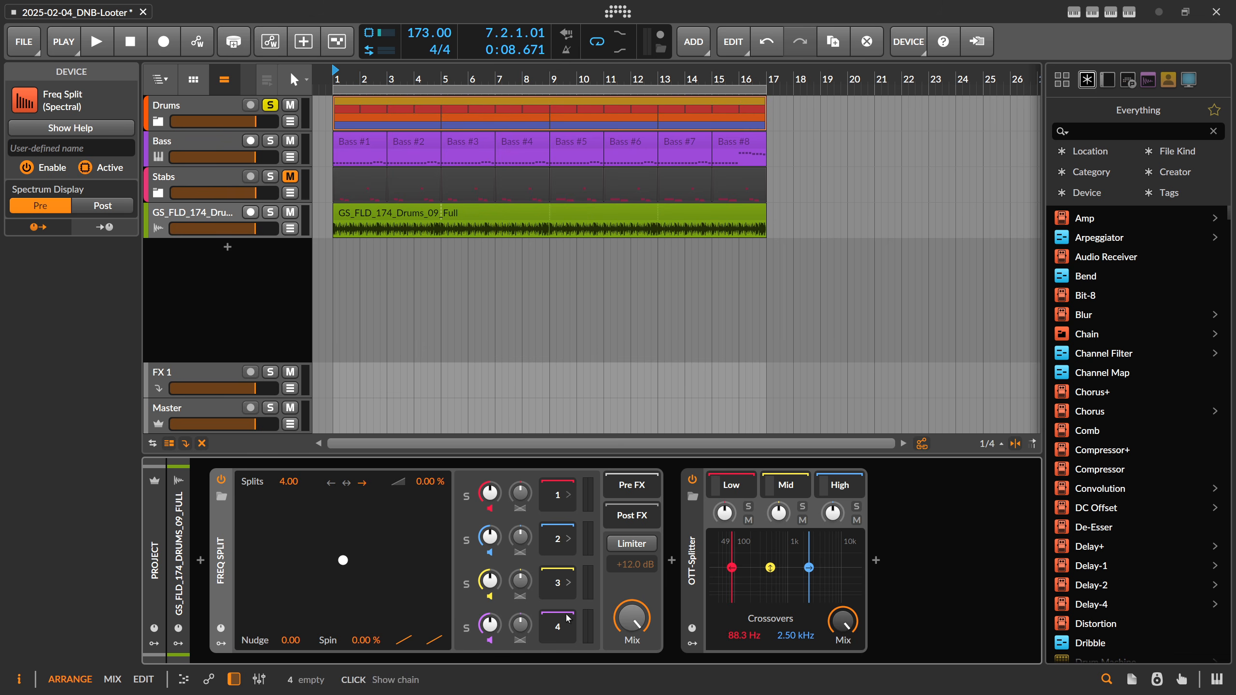
# Step: Insert the XSplit-5-200-1k-5k-10k preset ahead of Freq Split and inspect each of its five band layers
pyautogui.click(201, 560)
pyautogui.write('x')
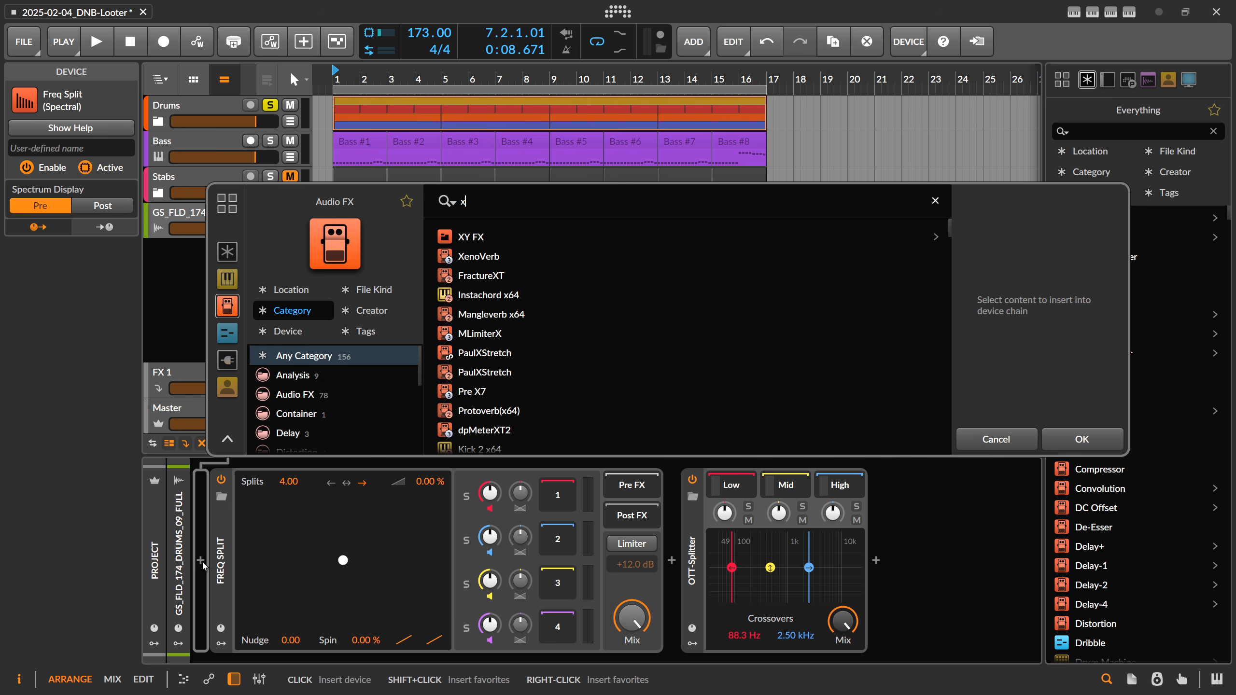
pyautogui.write('spli')
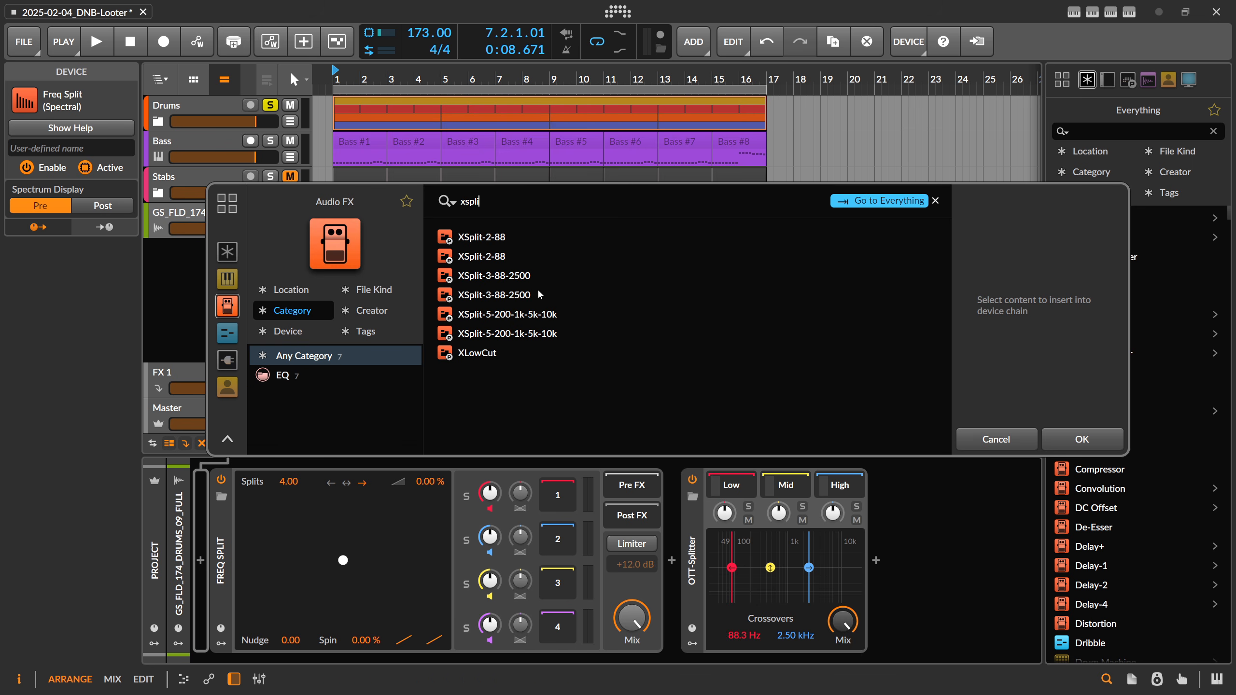
pyautogui.doubleClick(533, 314)
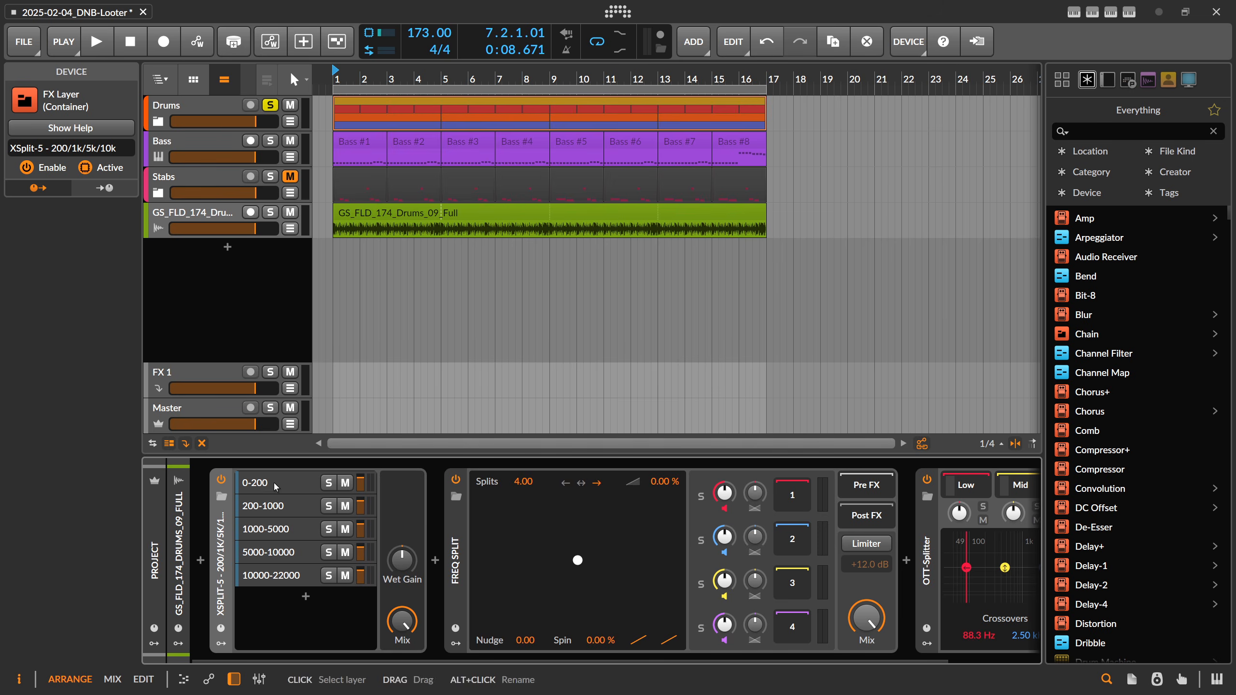
pyautogui.click(275, 484)
pyautogui.click(276, 506)
pyautogui.click(275, 529)
pyautogui.click(275, 553)
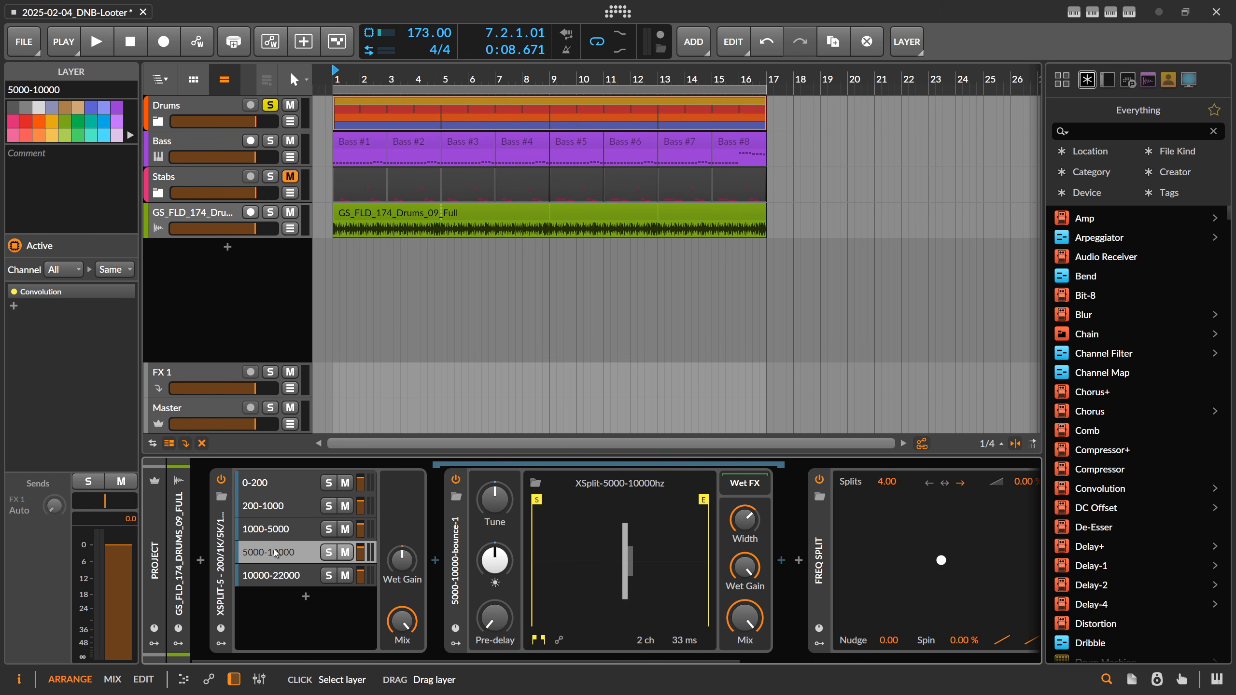
pyautogui.click(276, 576)
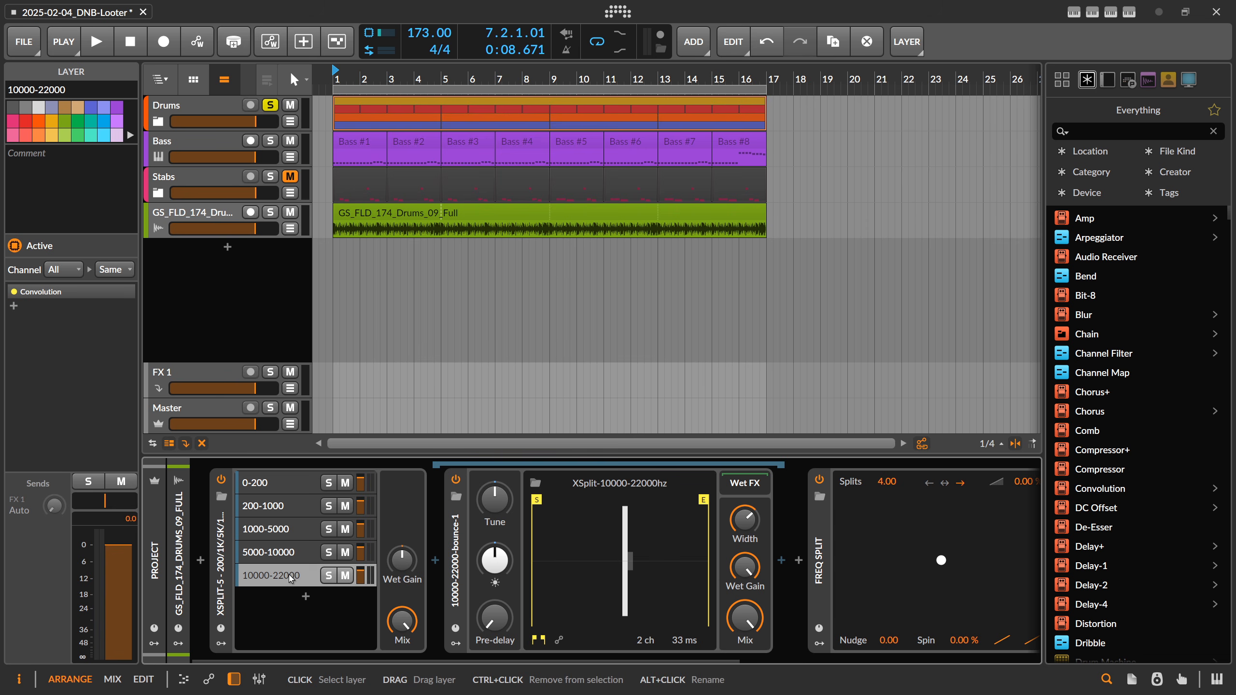
# Step: Delete the XSplit-5 layer and the Freq Split, keeping only the OTT-Splitter on the reference track
pyautogui.click(229, 561)
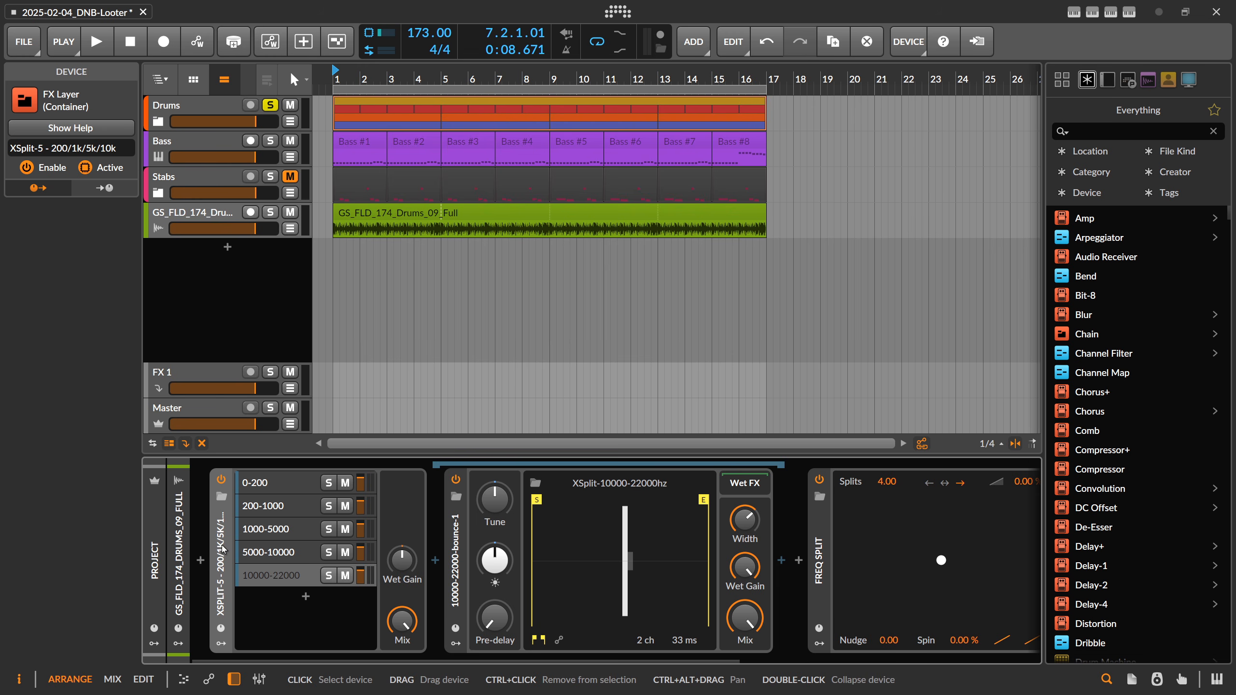
pyautogui.press('Delete')
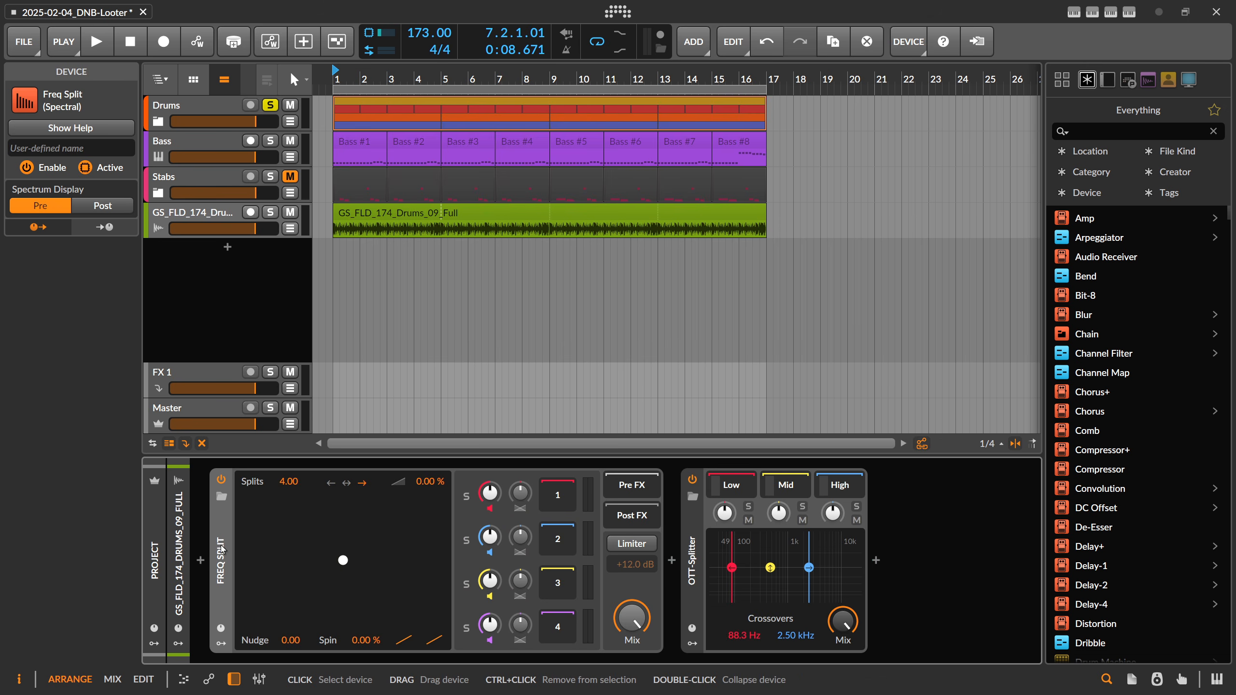
pyautogui.press('Delete')
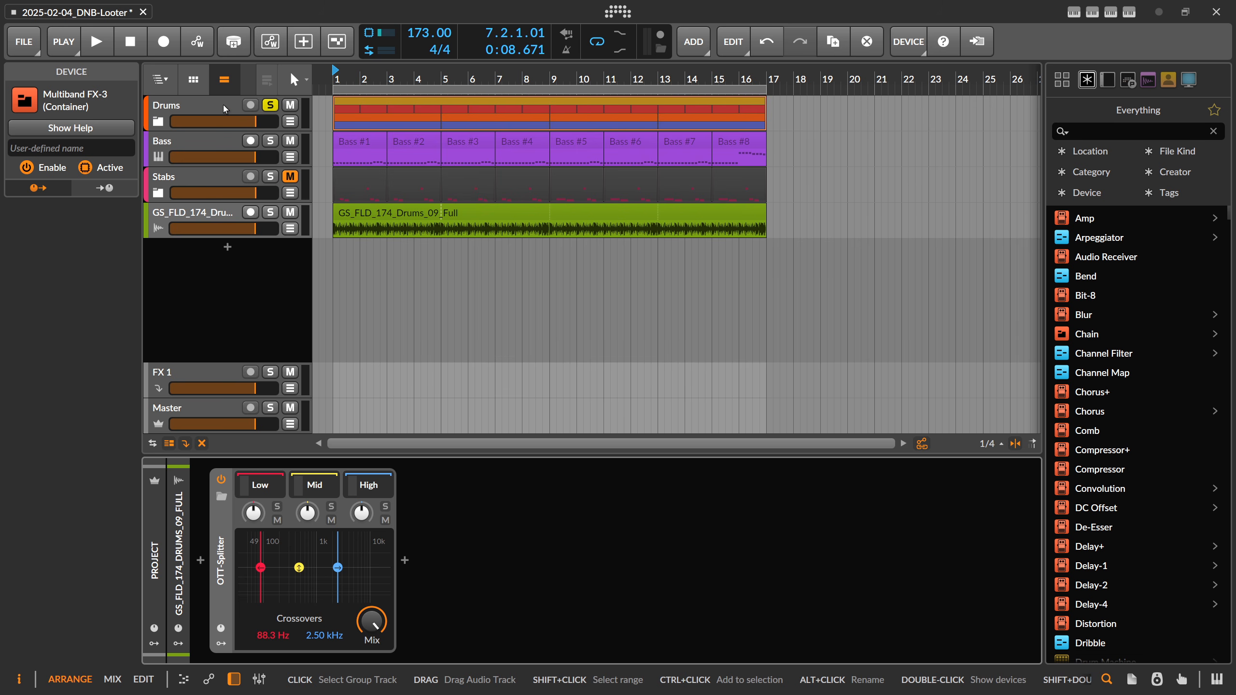
# Step: Play the Drums track and compare its sound with the last OTT-Splitter bypassed and enabled
pyautogui.press('space')
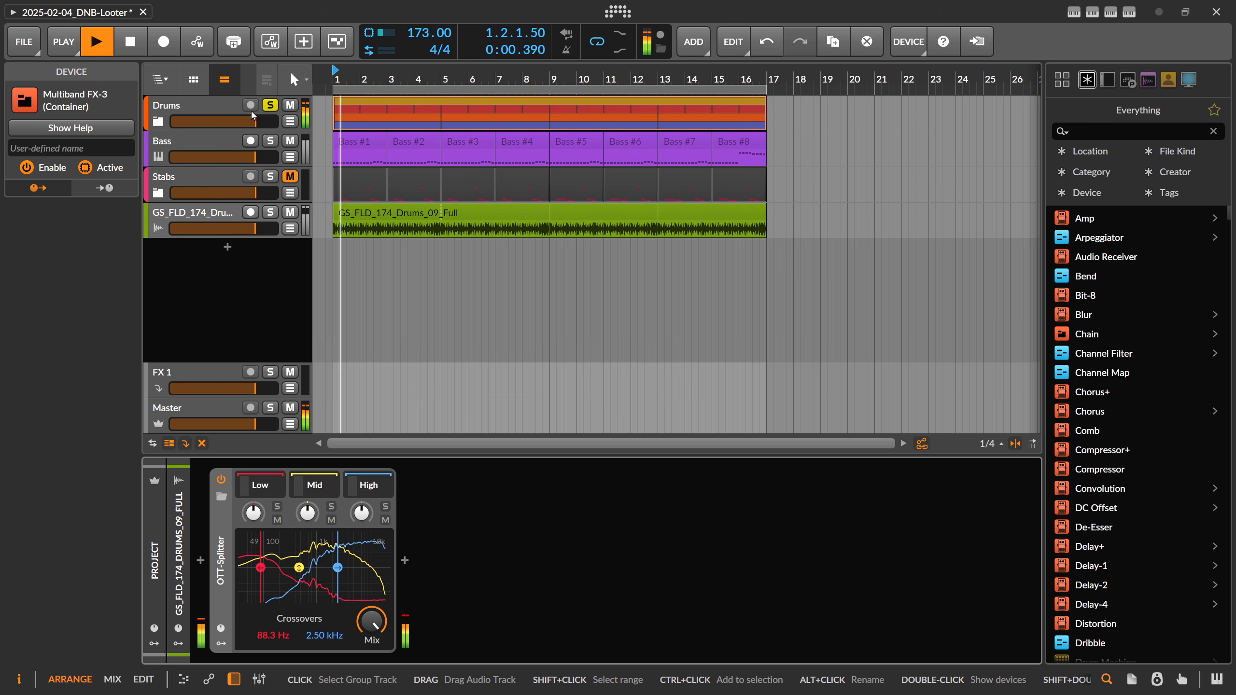
pyautogui.click(219, 107)
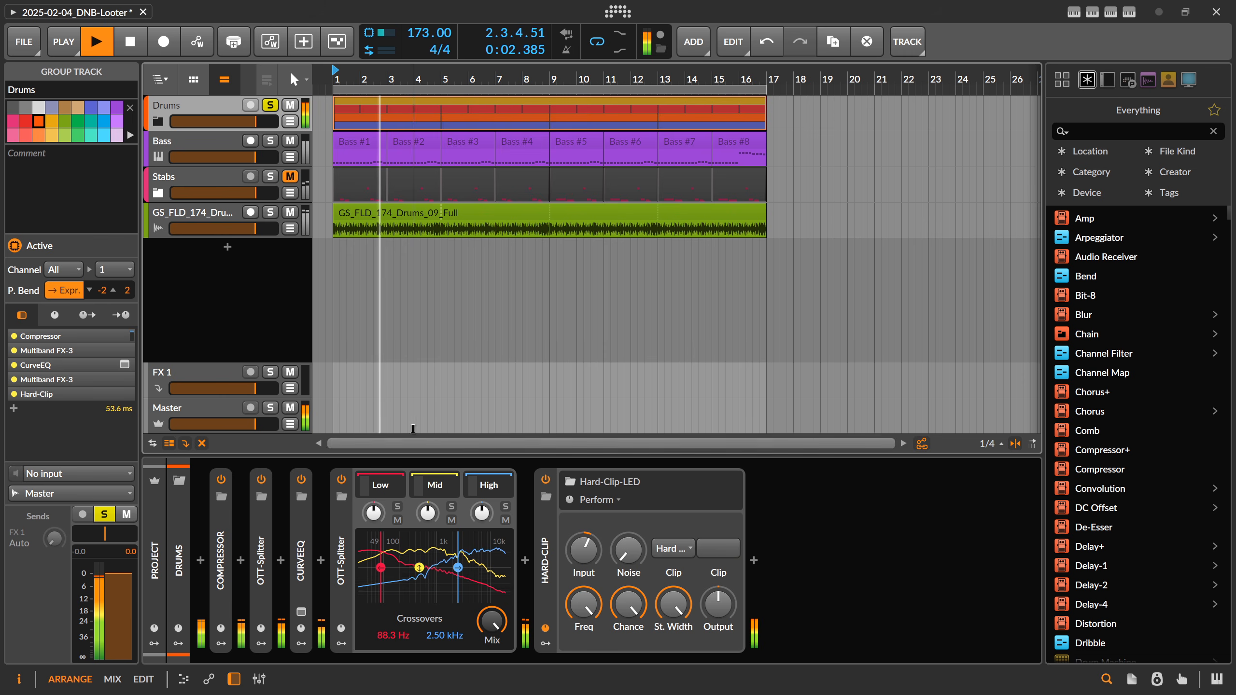
pyautogui.click(342, 481)
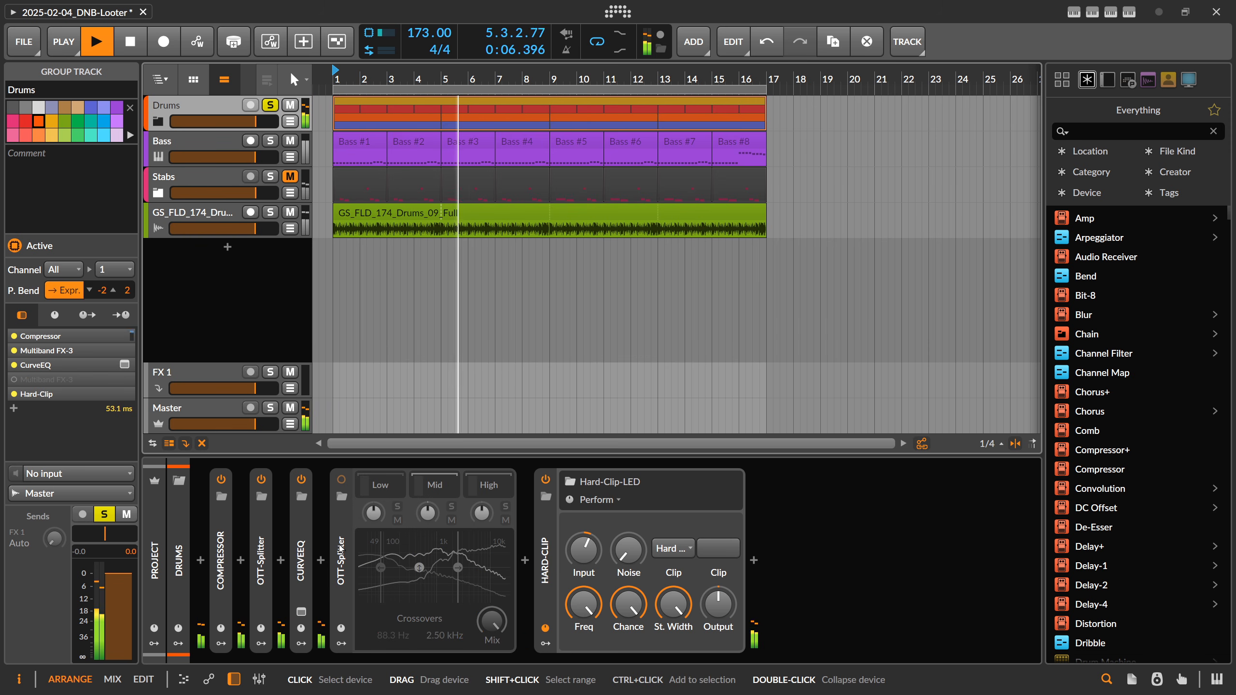
pyautogui.click(341, 479)
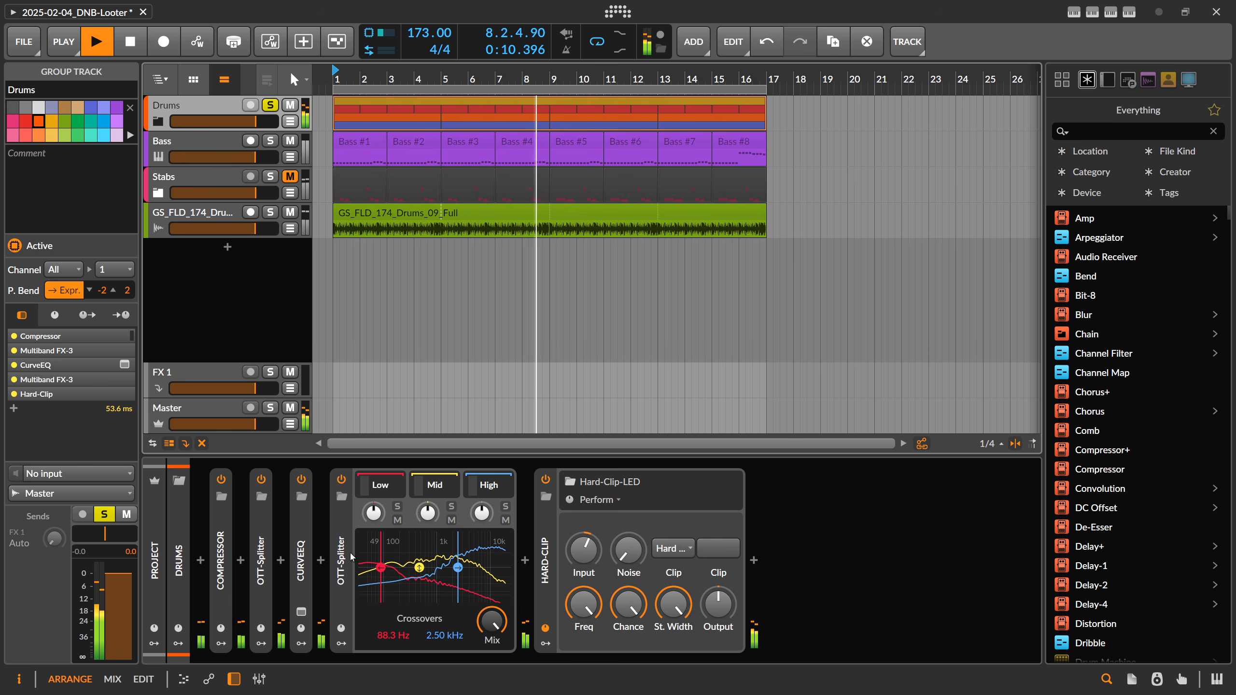
pyautogui.click(344, 482)
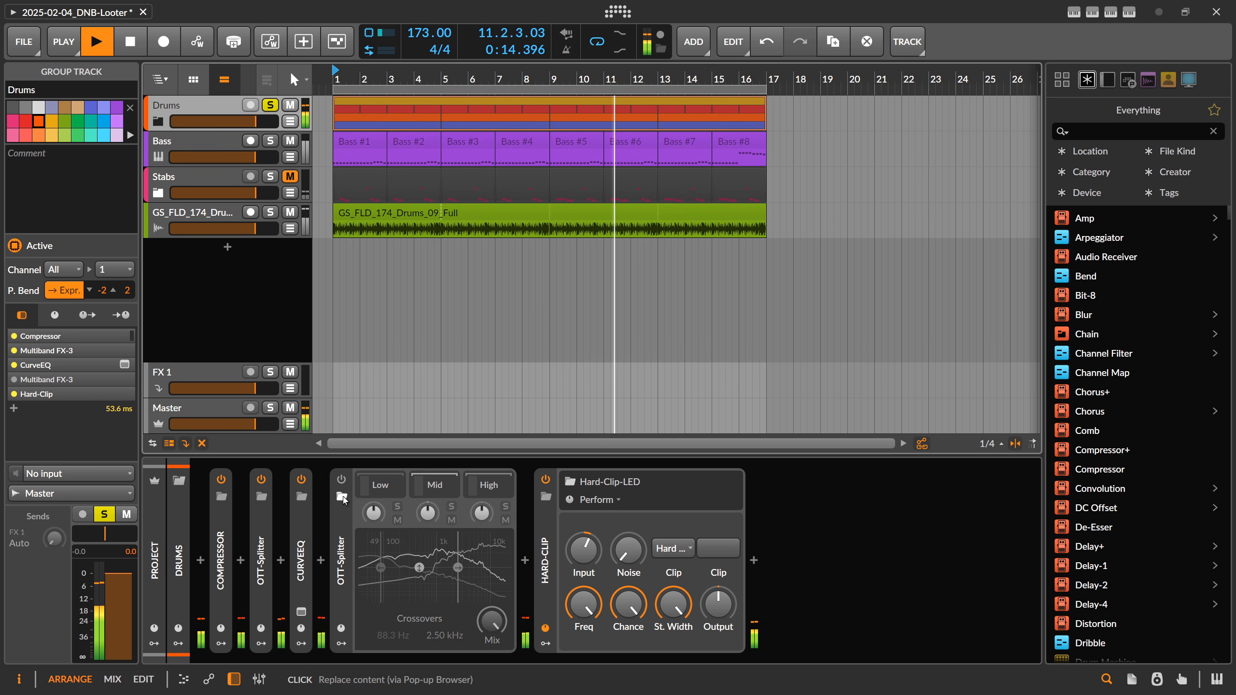
pyautogui.click(342, 479)
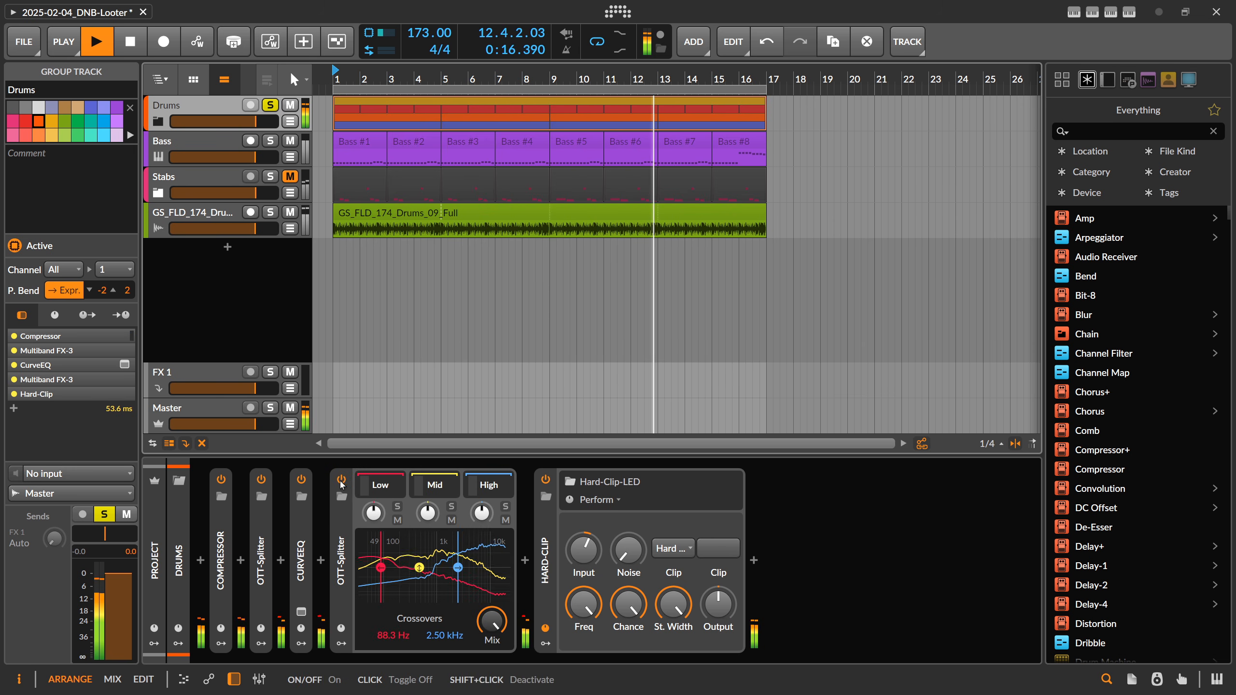
# Step: Show the Mid band's device chain in the OTT-Splitter and audition the Low, High and Mid bands in solo
pyautogui.click(390, 489)
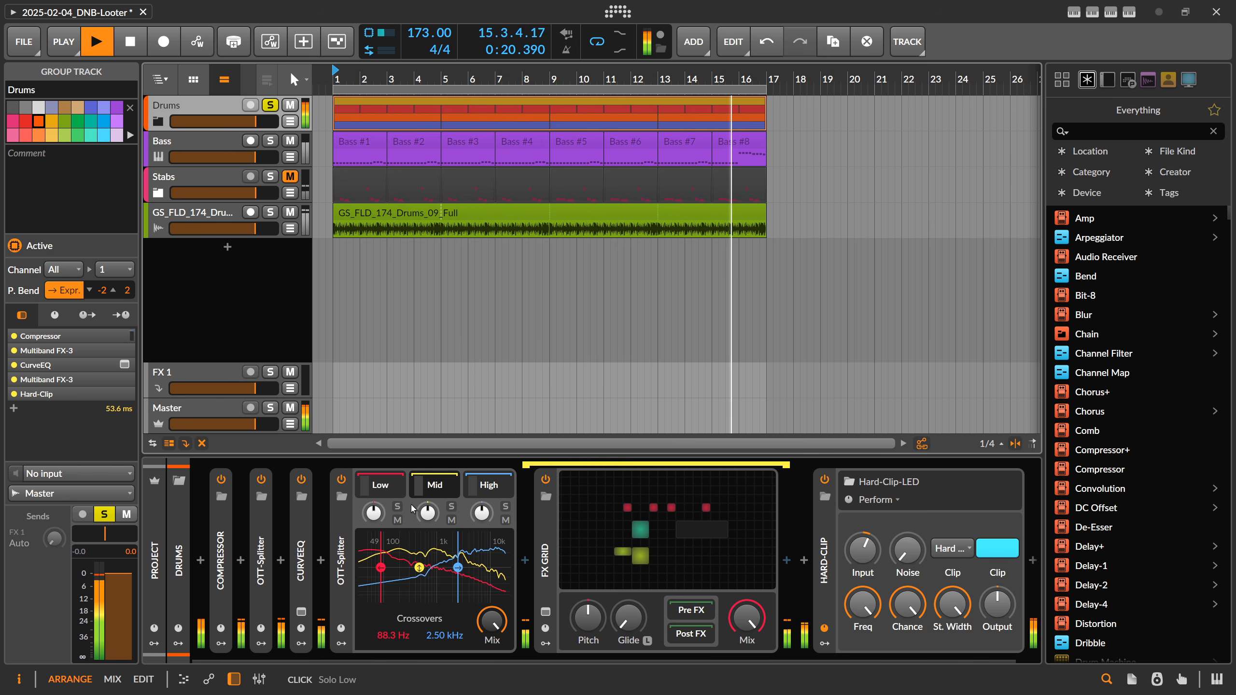
pyautogui.click(451, 508)
pyautogui.click(398, 507)
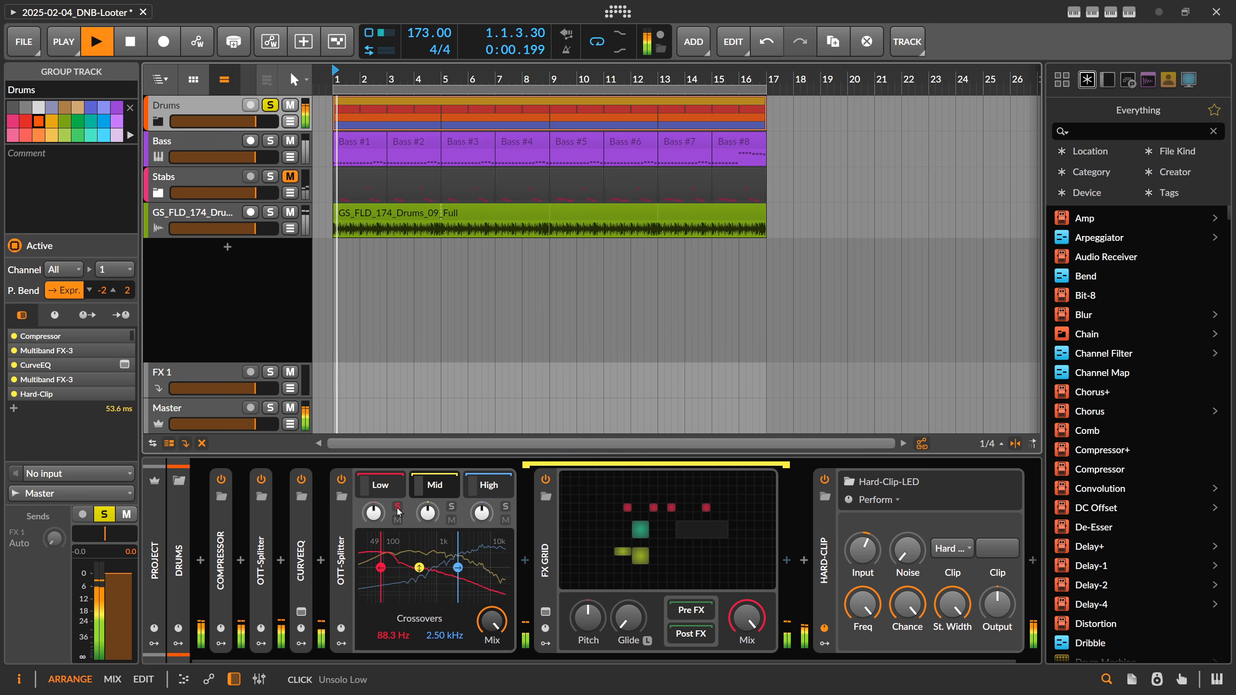
pyautogui.click(505, 507)
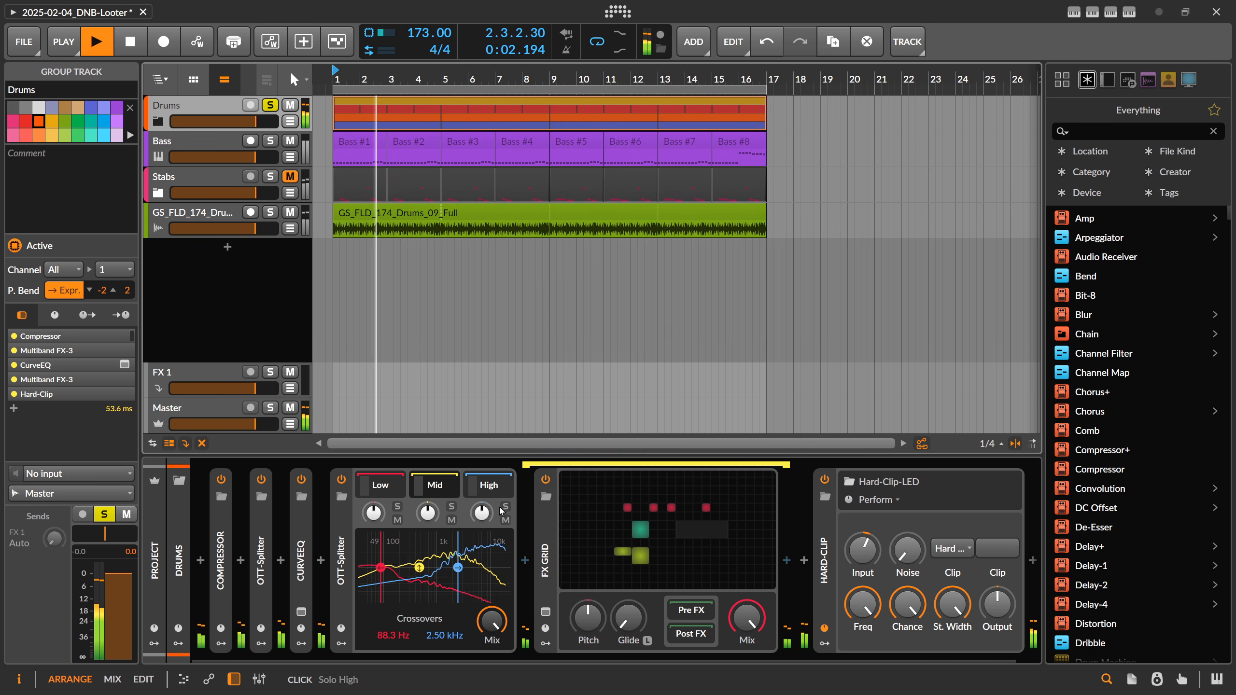
pyautogui.click(451, 508)
# Step: Open the Mid band's FX Grid patch, take the Mid band out of solo and stop playback
pyautogui.click(589, 489)
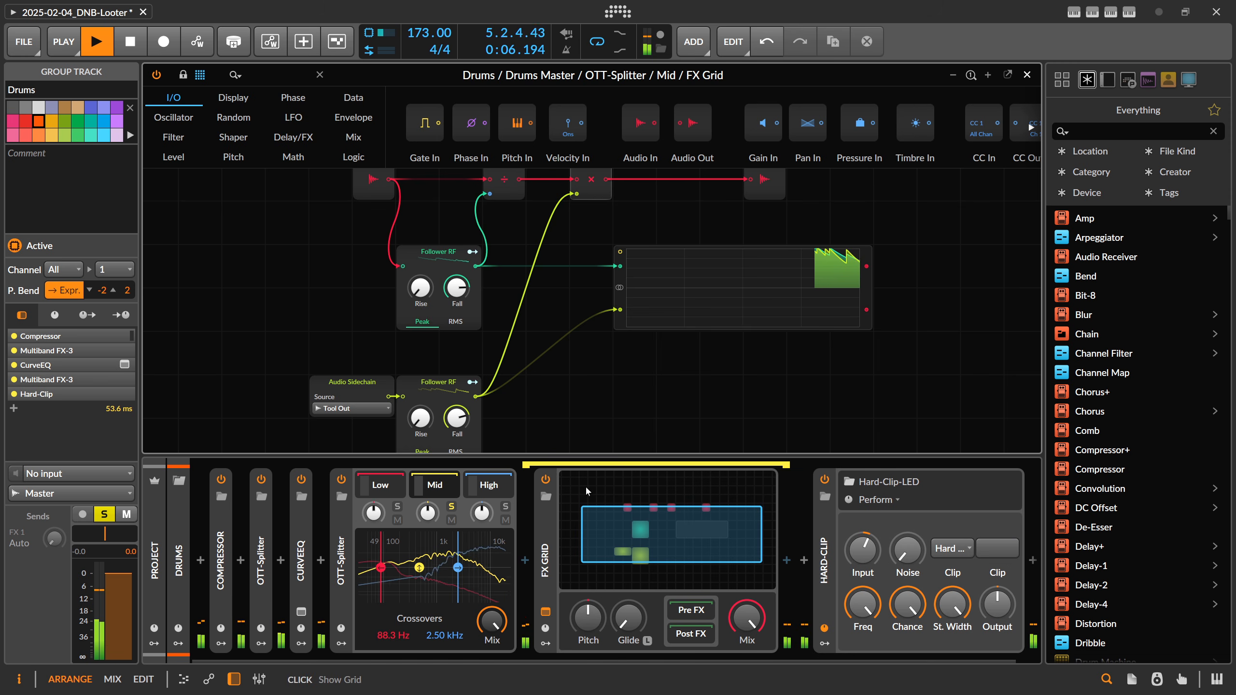
pyautogui.click(452, 509)
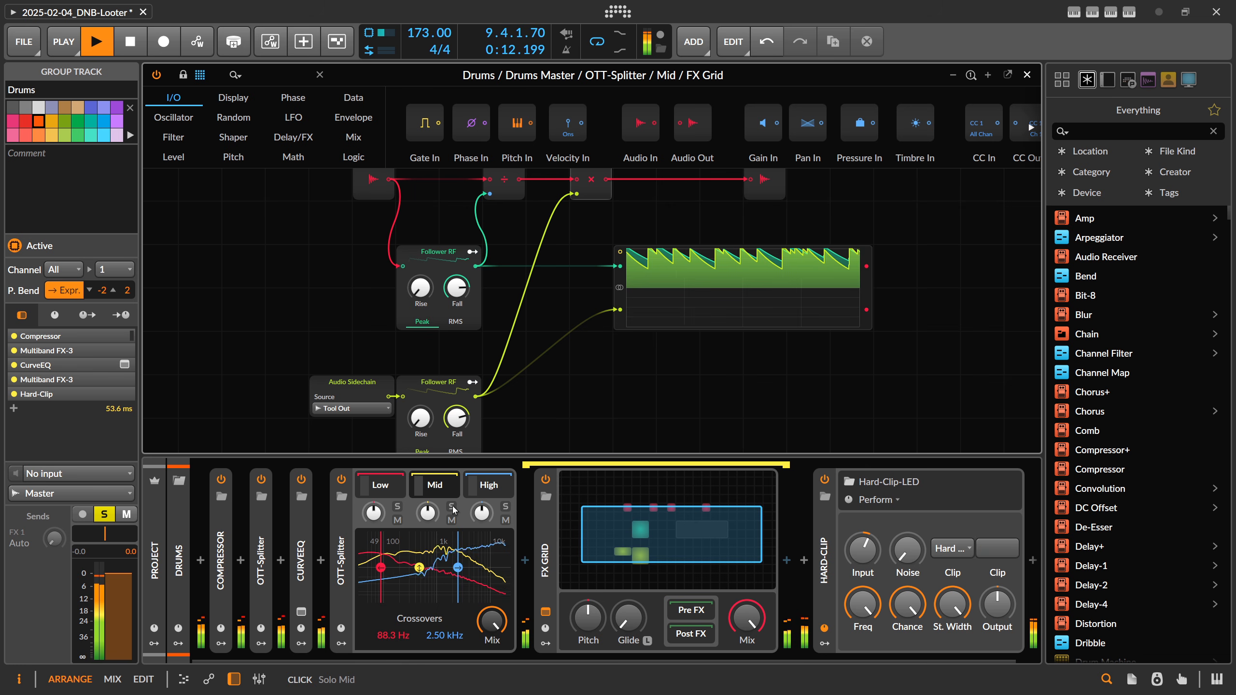
pyautogui.press('space')
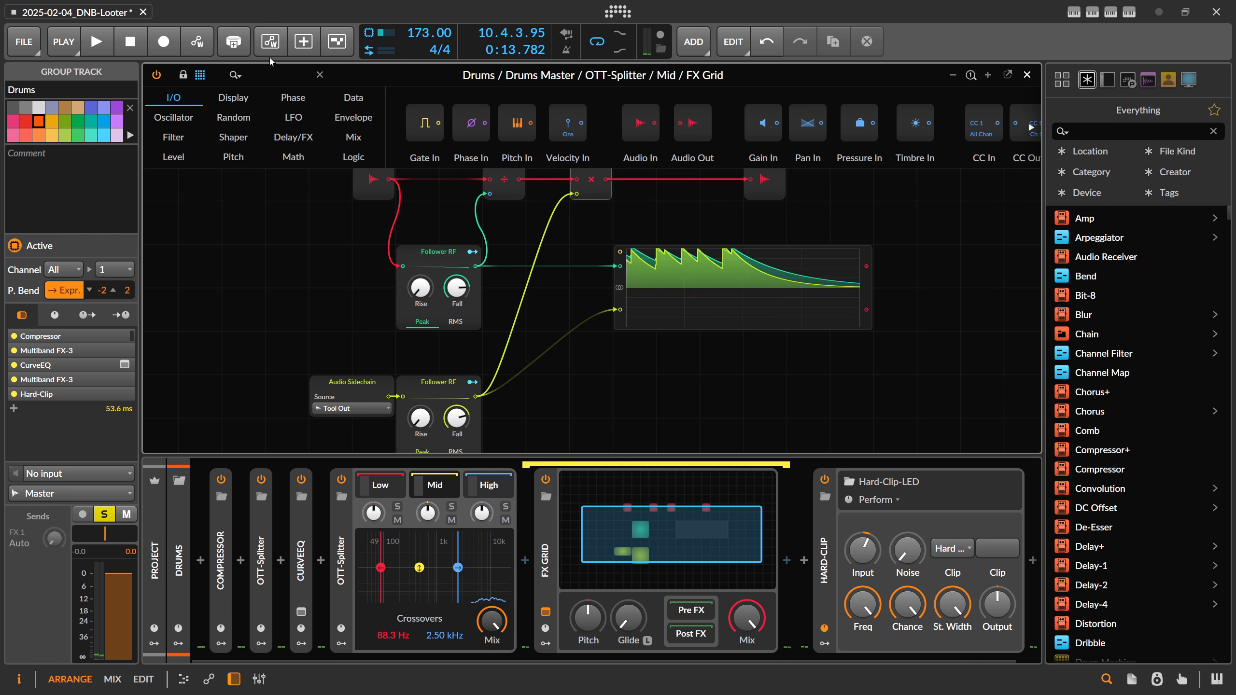
# Step: Insert a Stereo Width module set to 0% before each of the two Follower RF modules and play the result
pyautogui.write('wid')
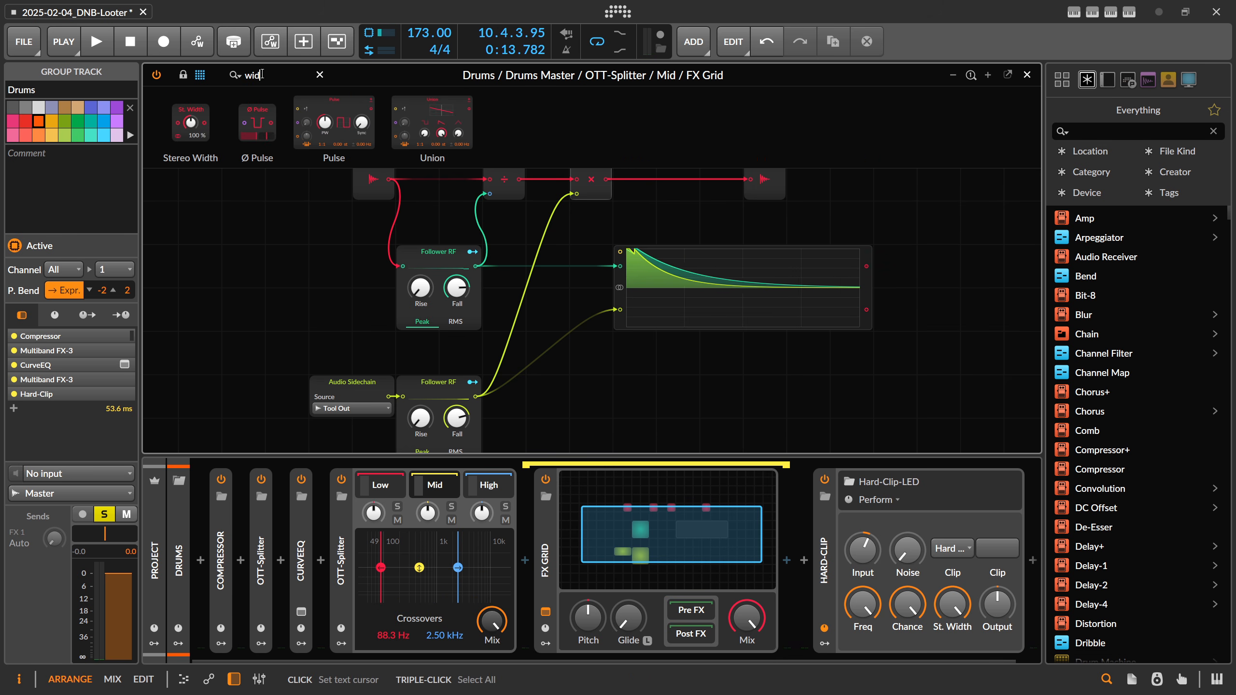
pyautogui.moveTo(374, 266); pyautogui.dragTo(375, 322)
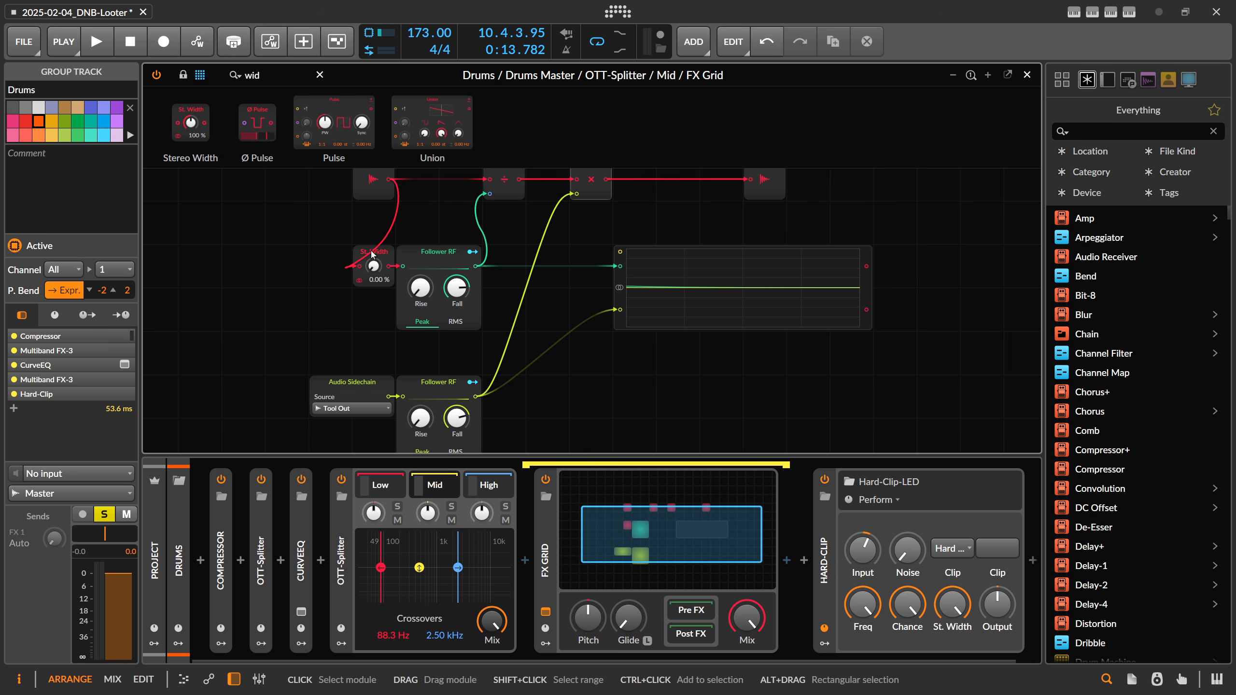
pyautogui.moveTo(192, 121); pyautogui.dragTo(389, 396)
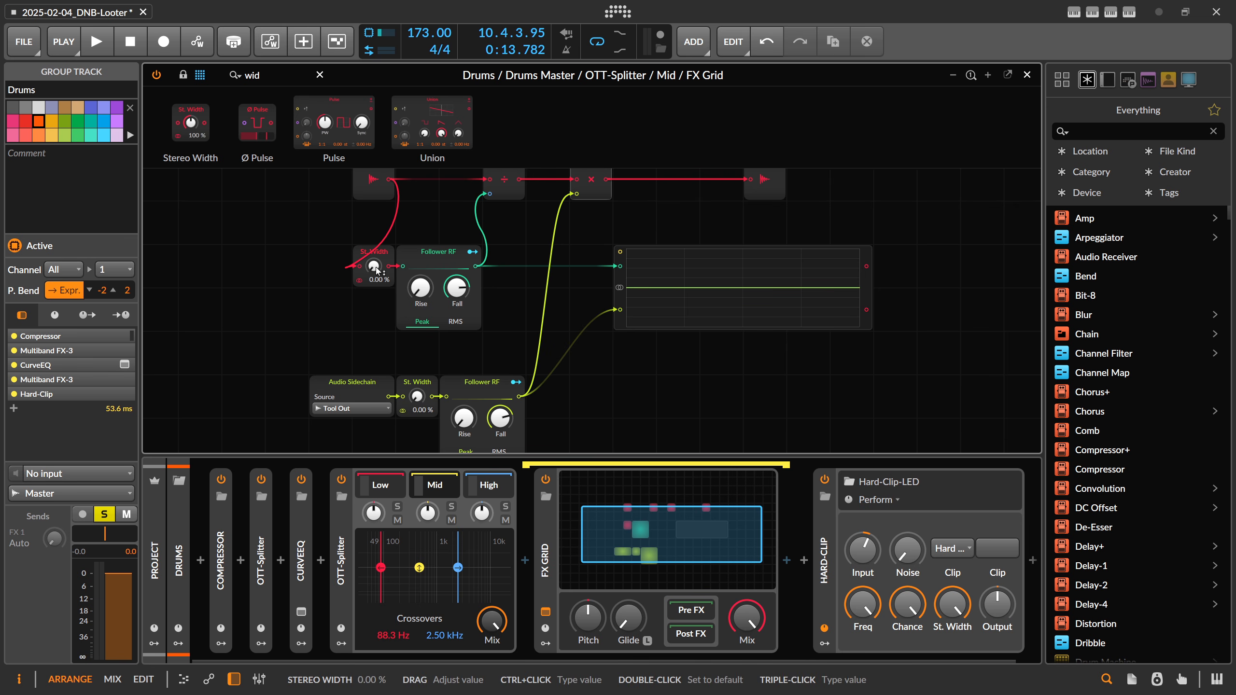
pyautogui.press('space')
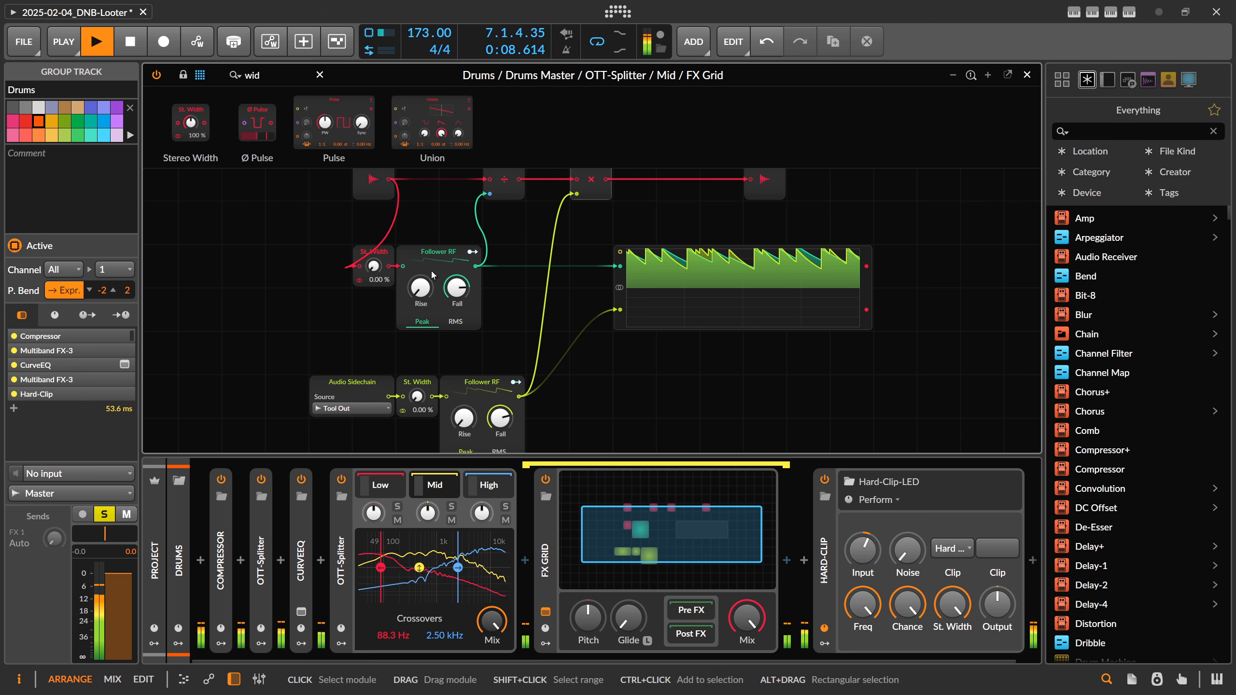
pyautogui.press('space')
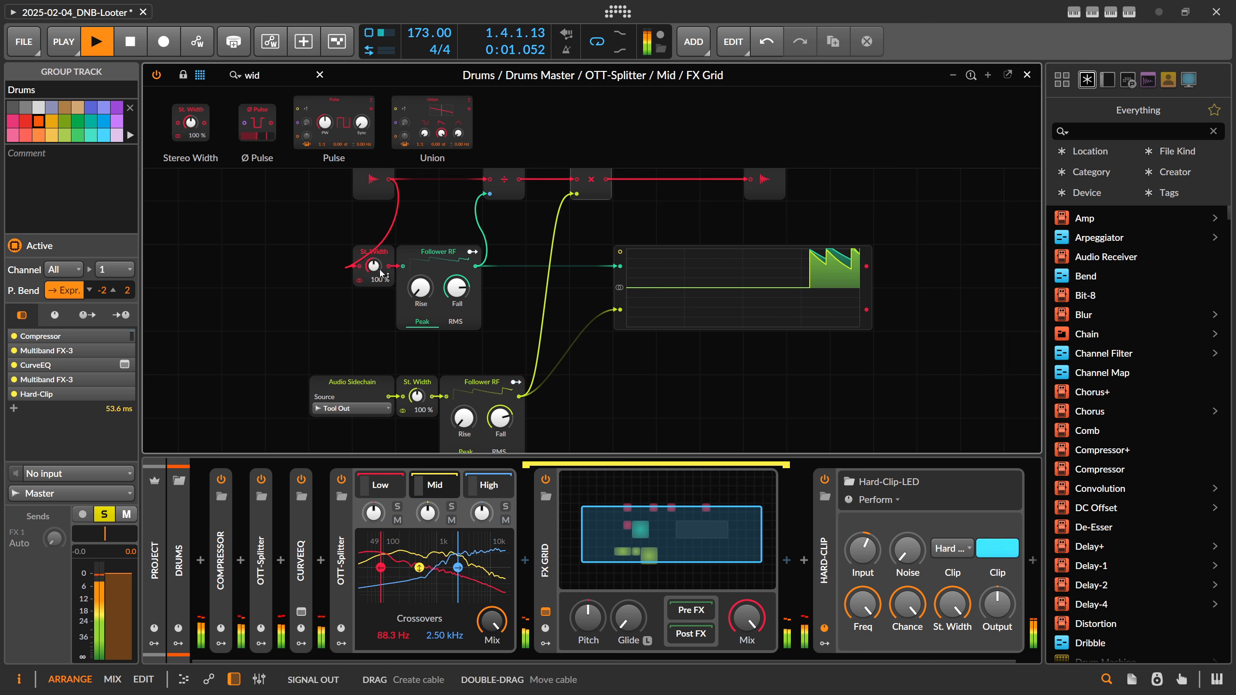
# Step: Compare different widths on the two Stereo Width modules during playback, ending with both at 0%
pyautogui.moveTo(374, 266); pyautogui.dragTo(373, 331)
pyautogui.moveTo(422, 393); pyautogui.dragTo(422, 362)
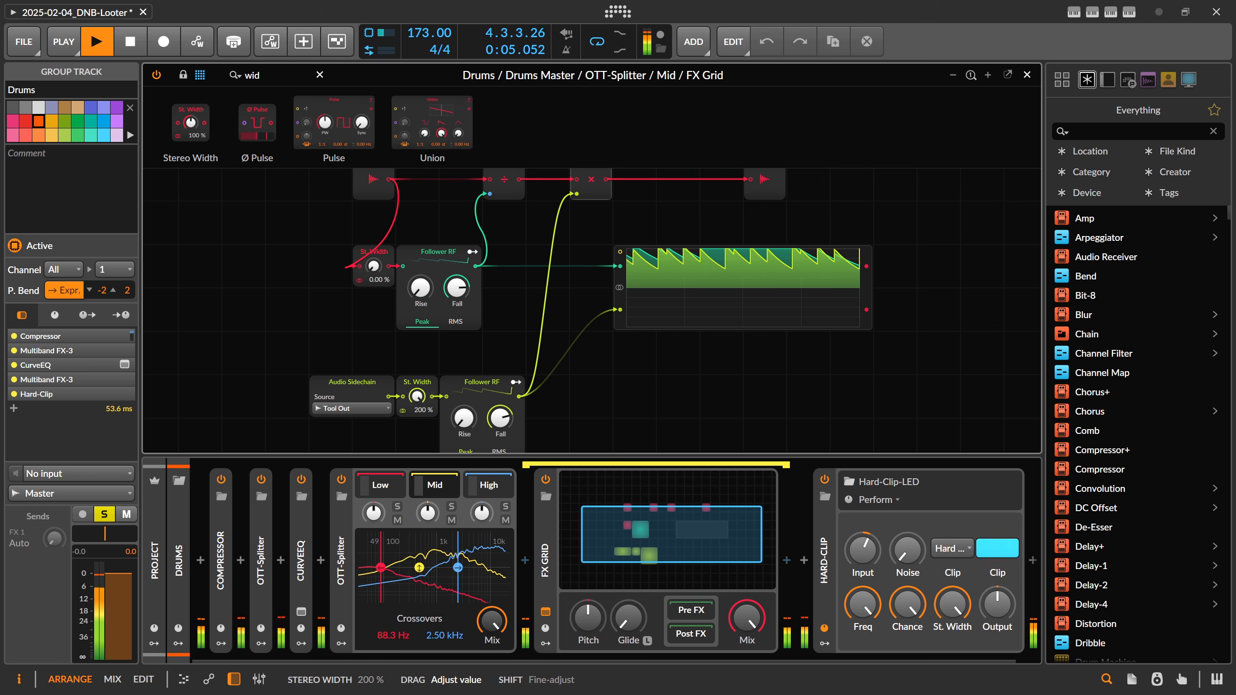
pyautogui.click(423, 386)
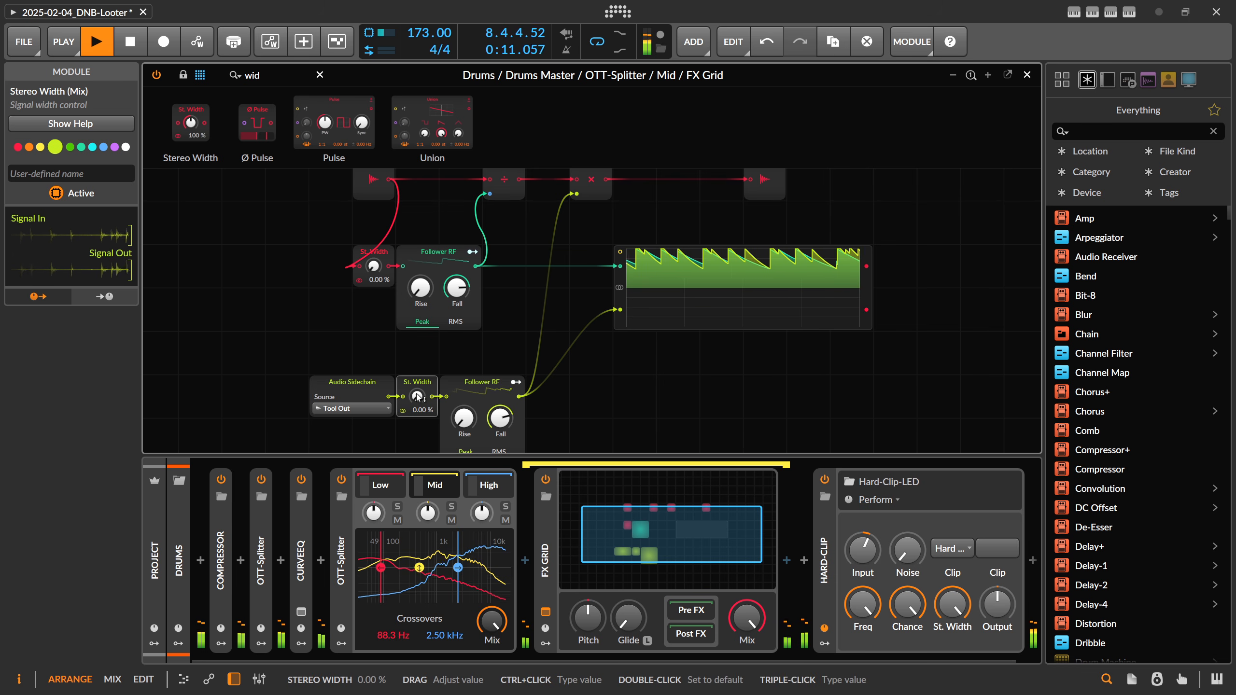
pyautogui.press('space')
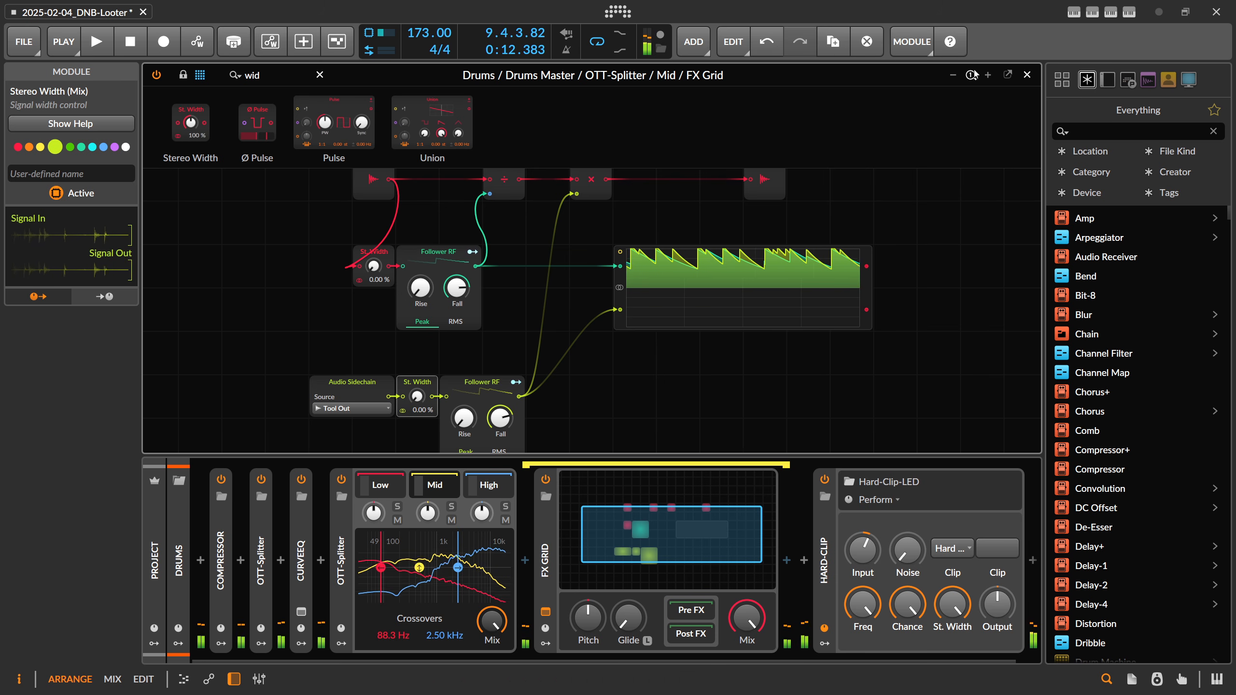
# Step: Close the FX Grid editor, turn off solo on the Drums track and reselect that track
pyautogui.click(1026, 75)
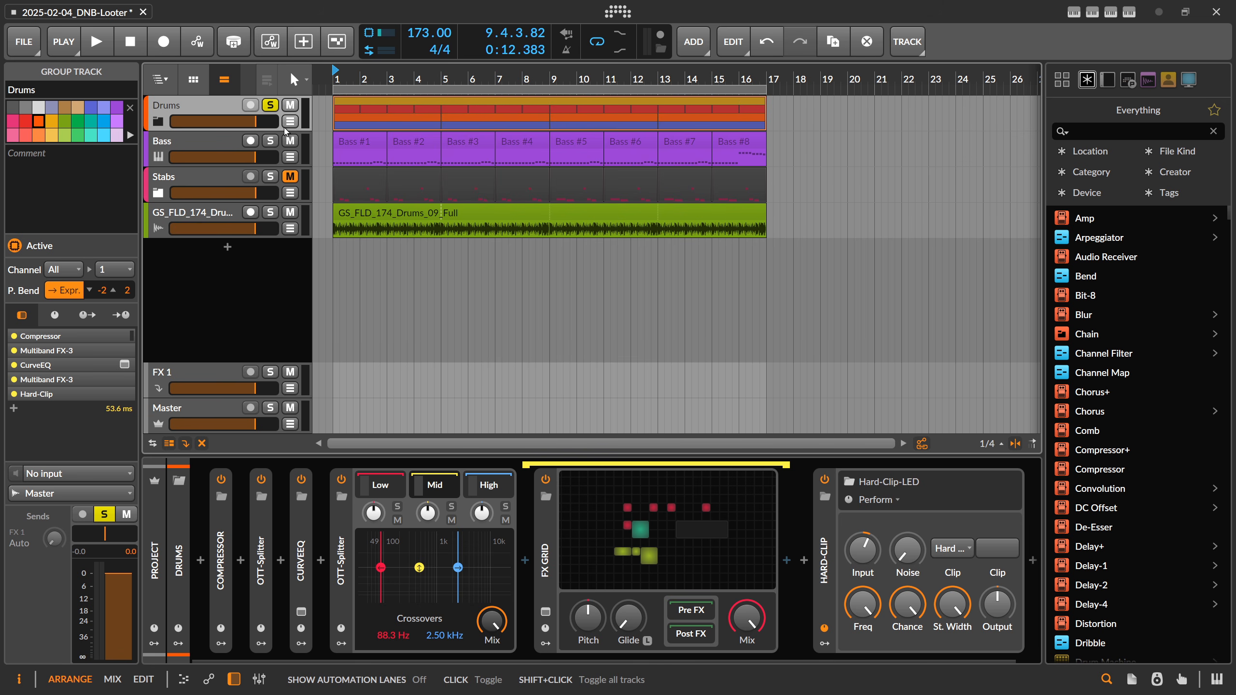
pyautogui.click(204, 146)
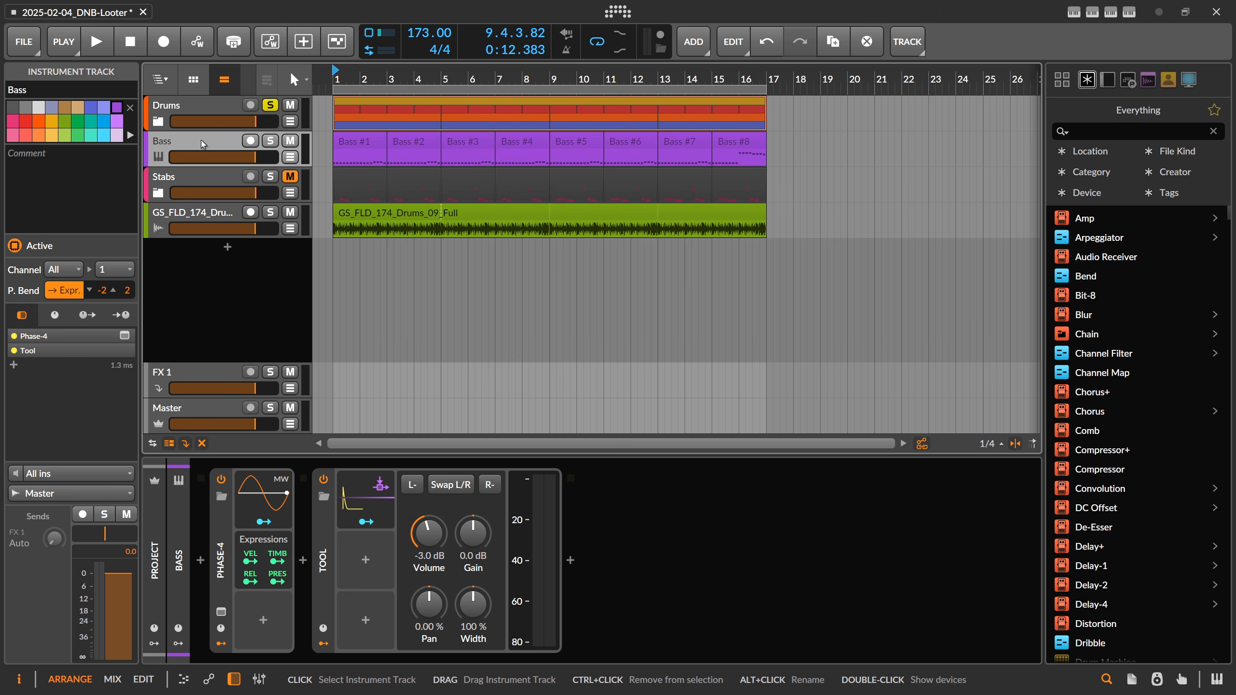
pyautogui.click(268, 104)
pyautogui.click(220, 103)
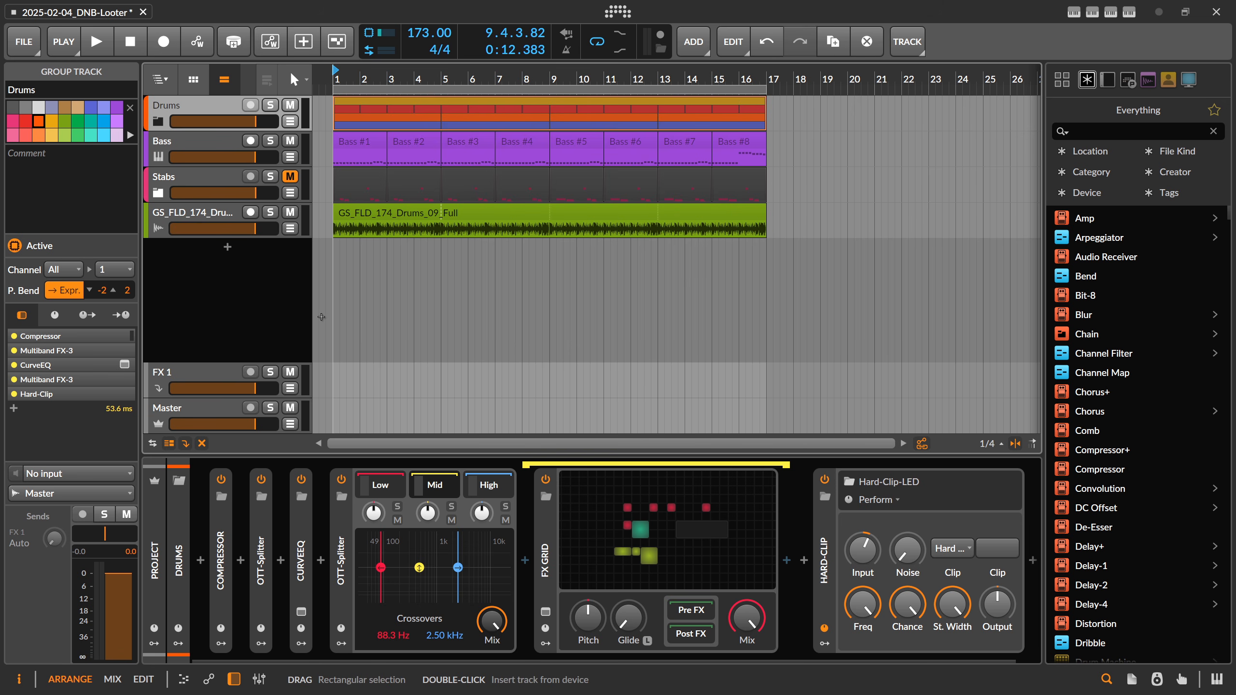
# Step: Reopen the Mid band's FX Grid patch and delete the oscilloscope module that displays both follower signals
pyautogui.click(594, 511)
pyautogui.scroll(-2, 521, 280)
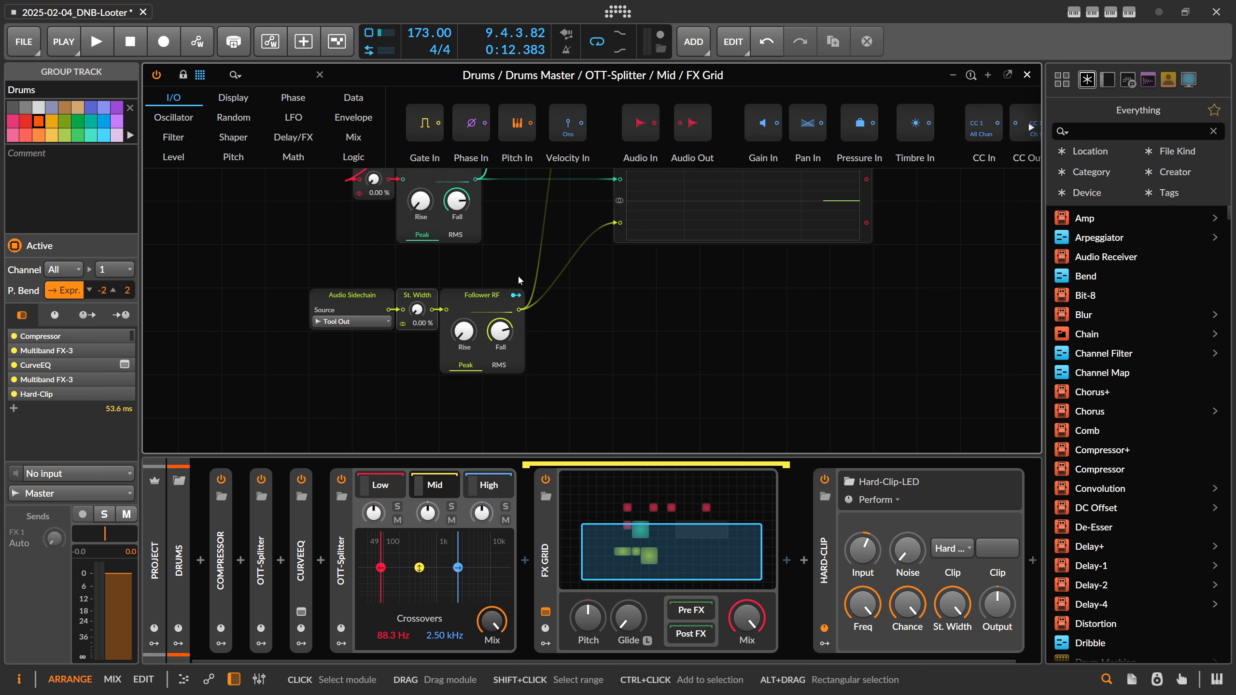
pyautogui.scroll(4, 513, 285)
pyautogui.scroll(-2, 509, 296)
pyautogui.moveTo(528, 328); pyautogui.dragTo(748, 292)
pyautogui.press('Delete')
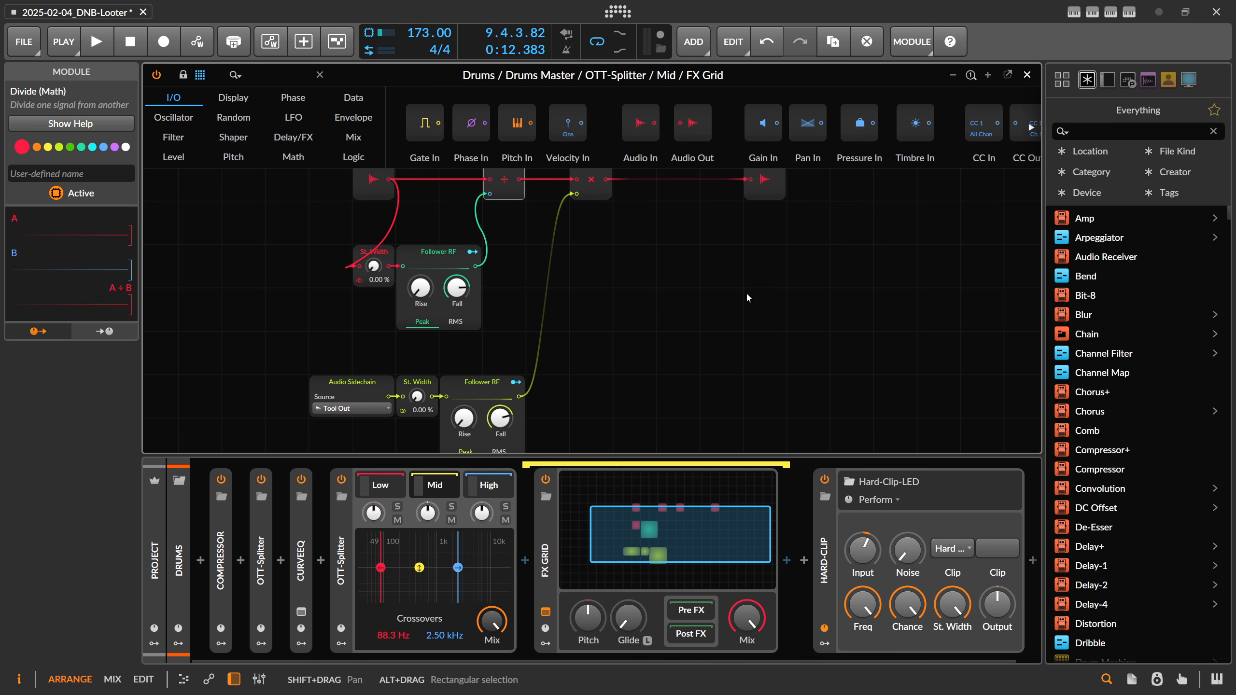
# Step: Delete both Stereo Width modules so the input and Audio Sidechain feed their Follower RF modules directly
pyautogui.click(417, 383)
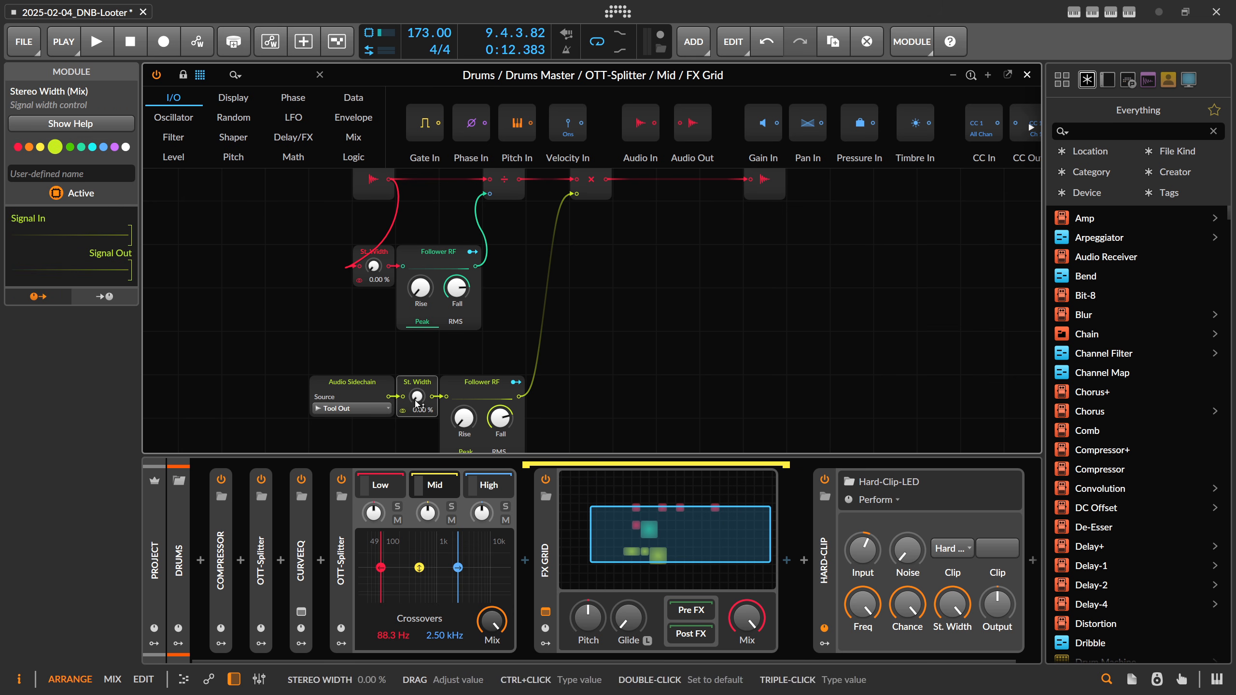
pyautogui.press('Delete')
pyautogui.press('Delete')
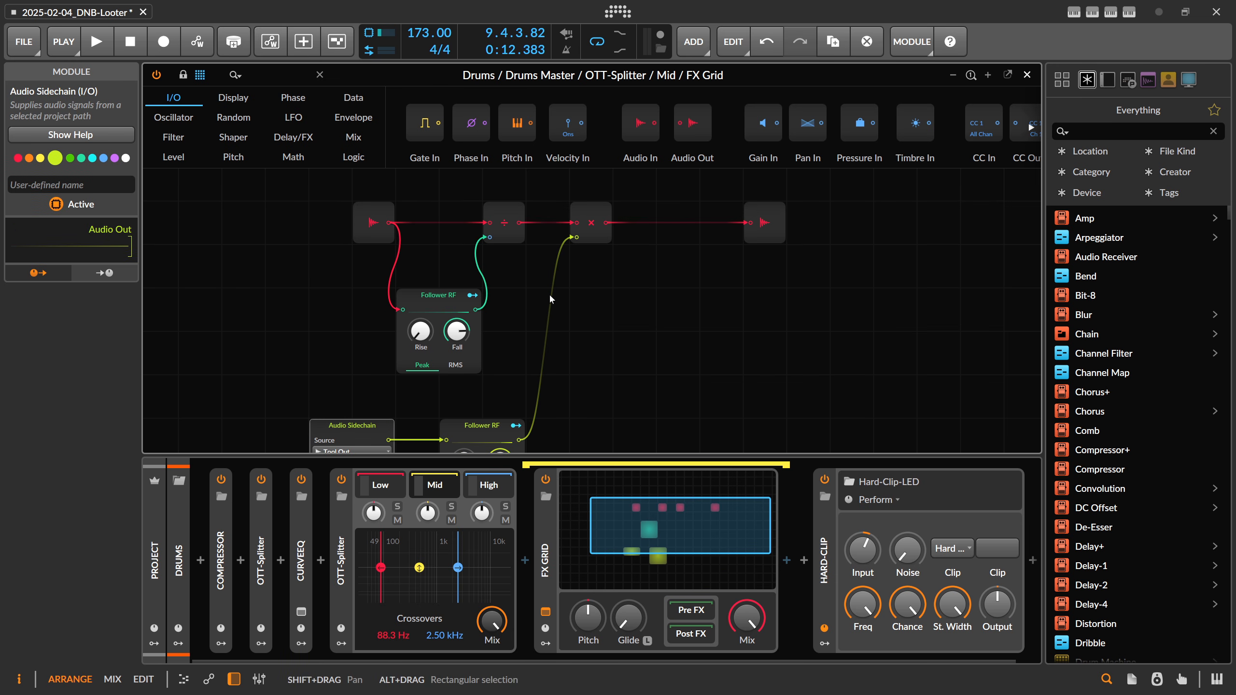
# Step: Try RMS mode on the Follower RF fed by the audio input, and return it to Peak
pyautogui.scroll(-2, 548, 294)
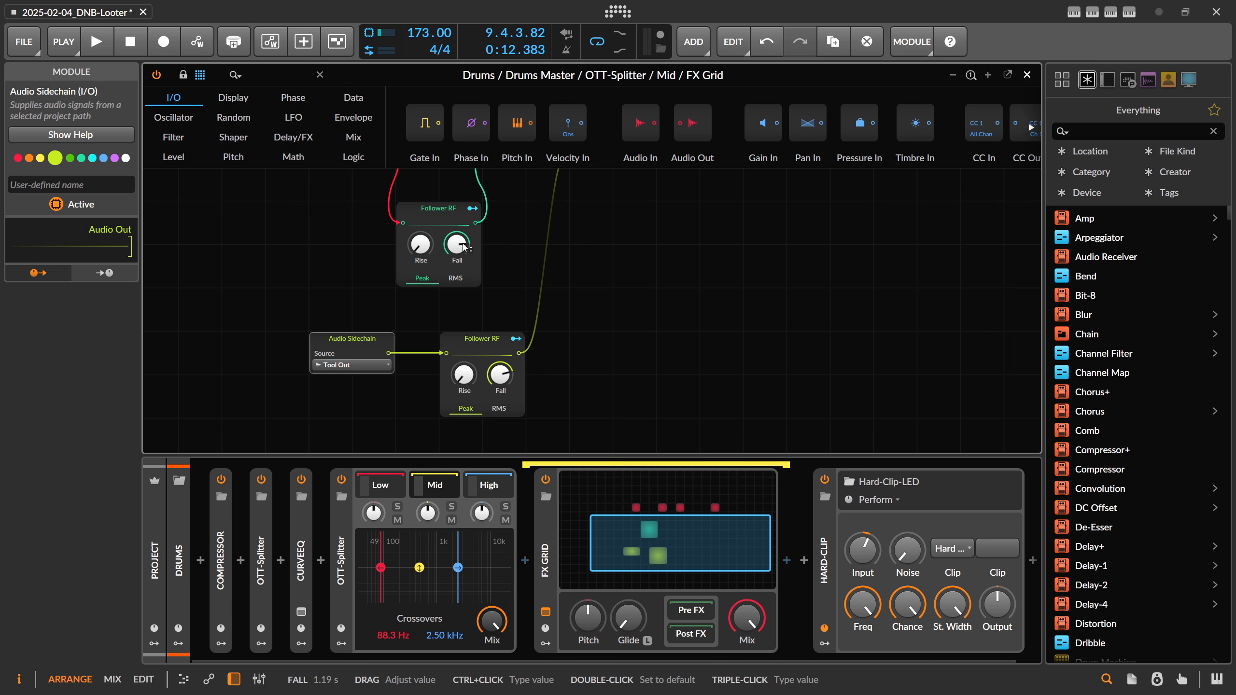
pyautogui.click(455, 278)
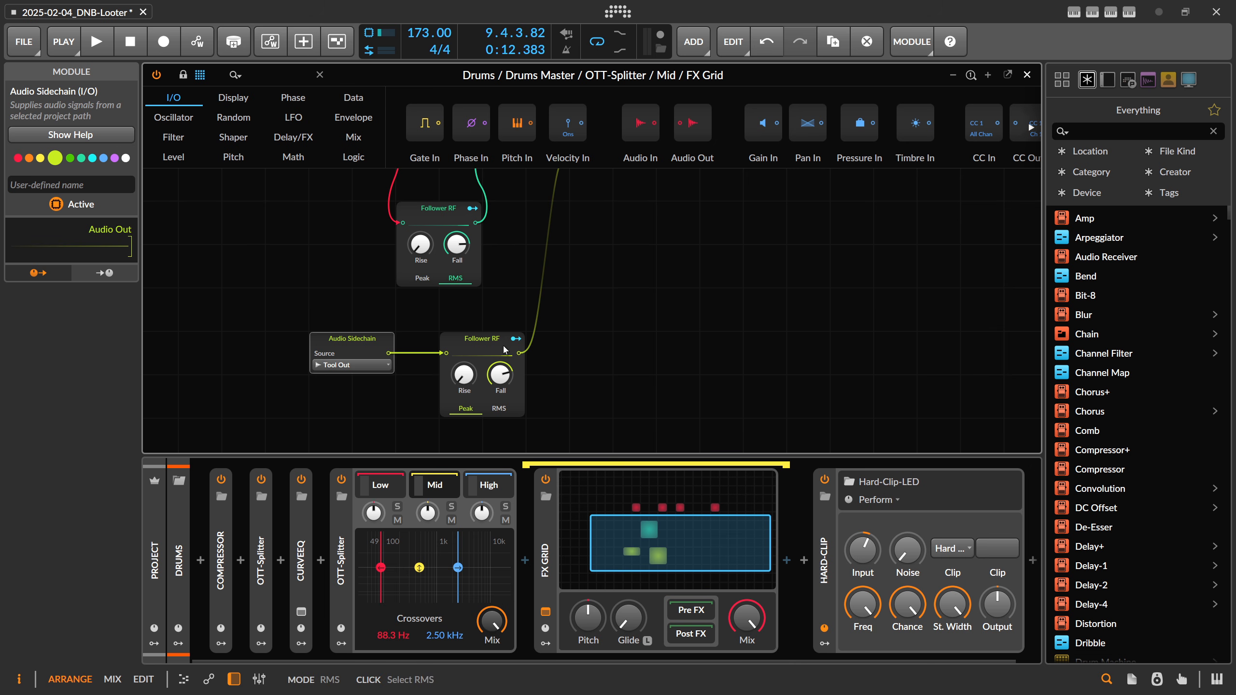
pyautogui.click(423, 279)
# Step: Close the grid editor and select the Mid band's FX Grid device
pyautogui.click(545, 574)
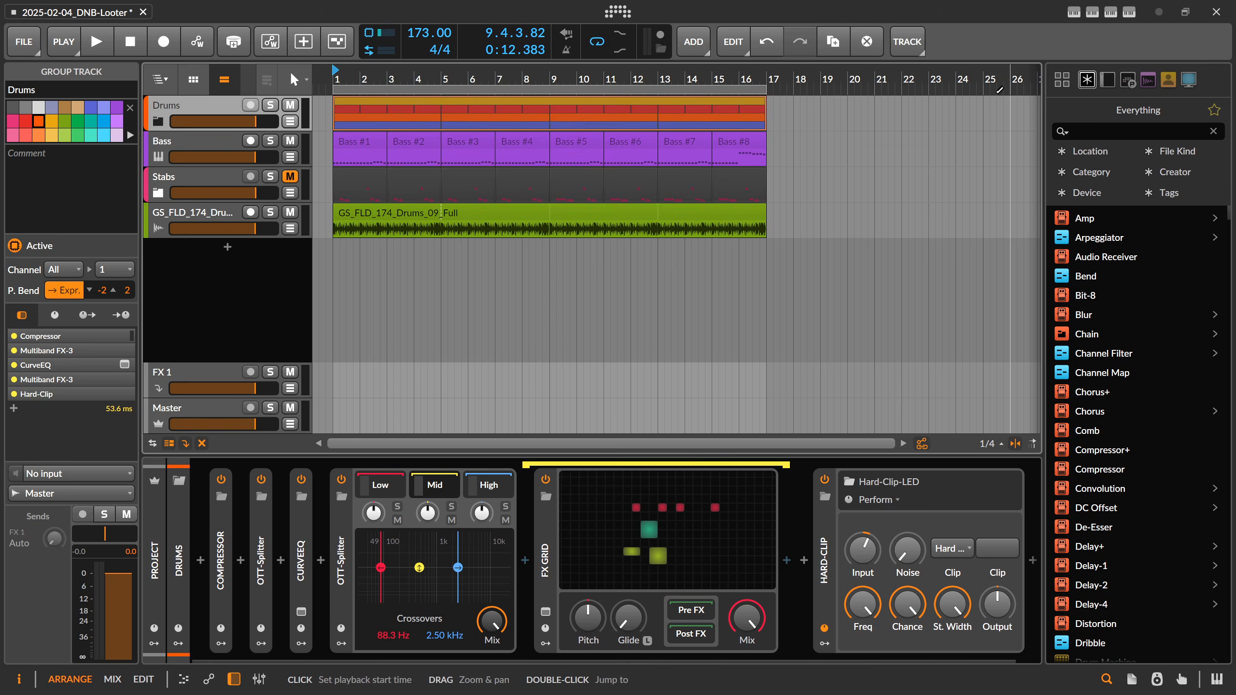
pyautogui.click(545, 575)
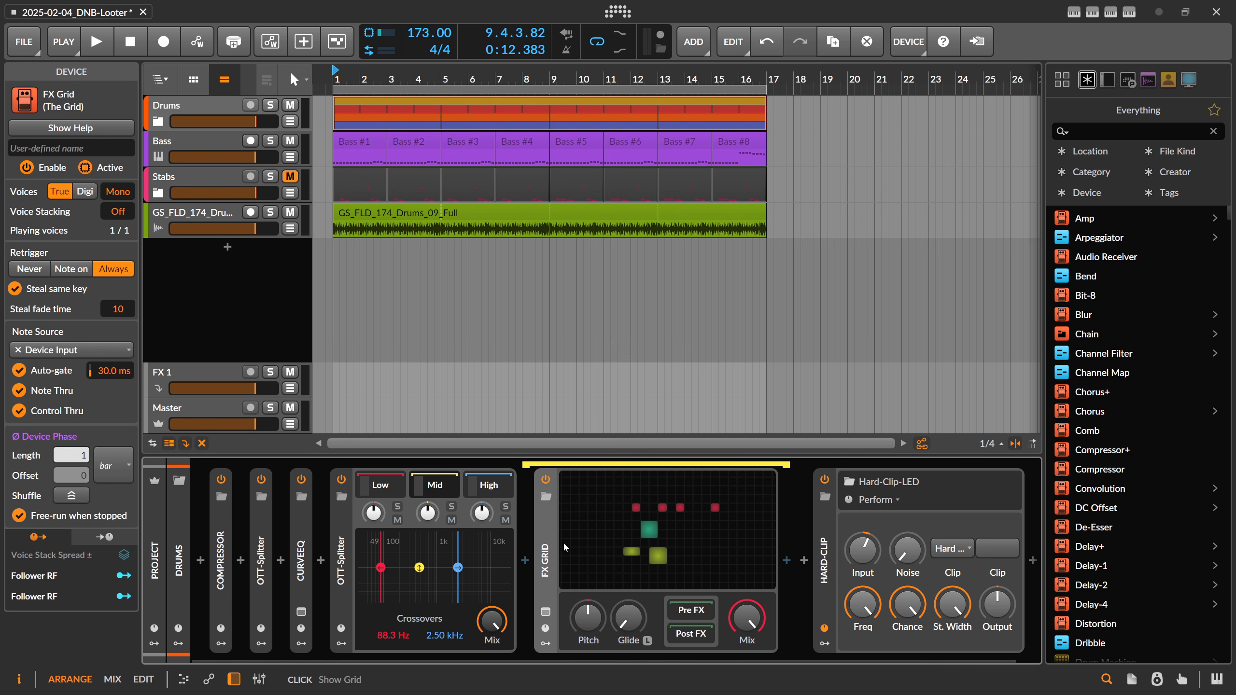